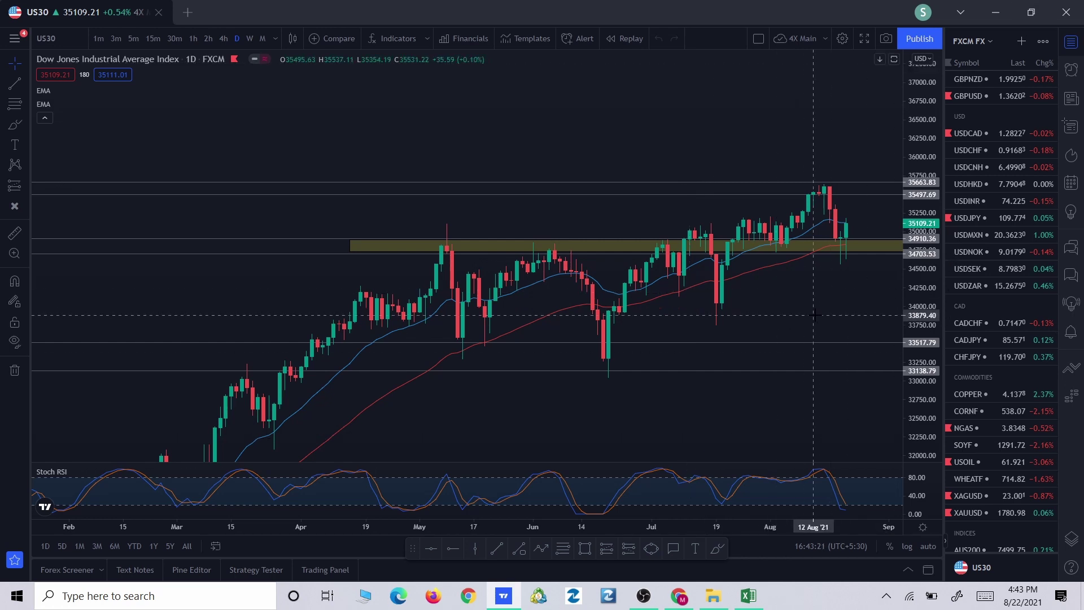
Open the AUDUSD daily chart from the watchlist and fit its descending channel and support levels in view
scroll(990, 358, "up", 6)
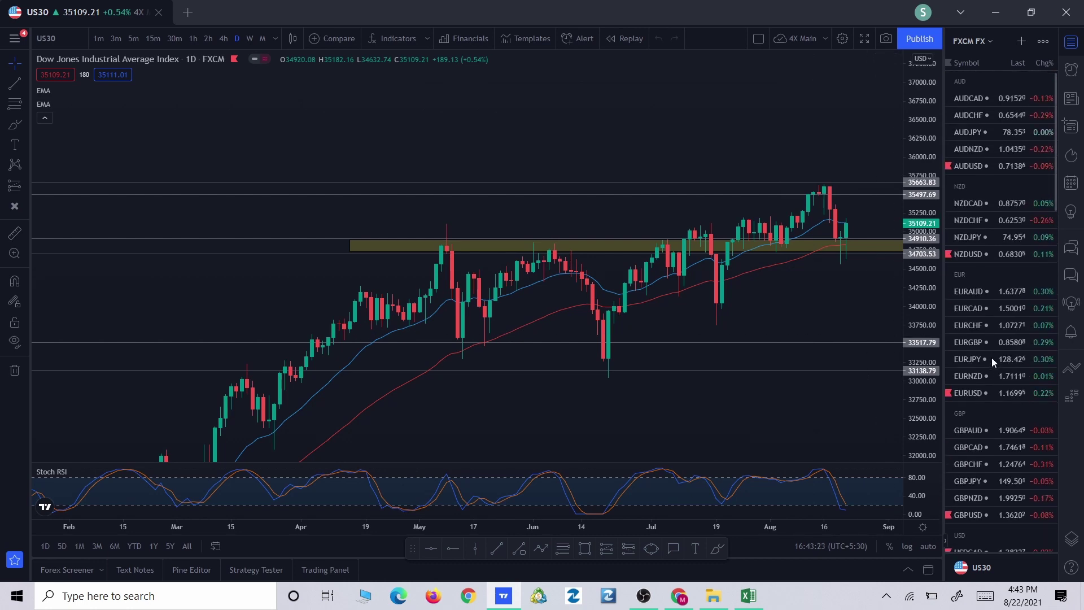
left_click(993, 175)
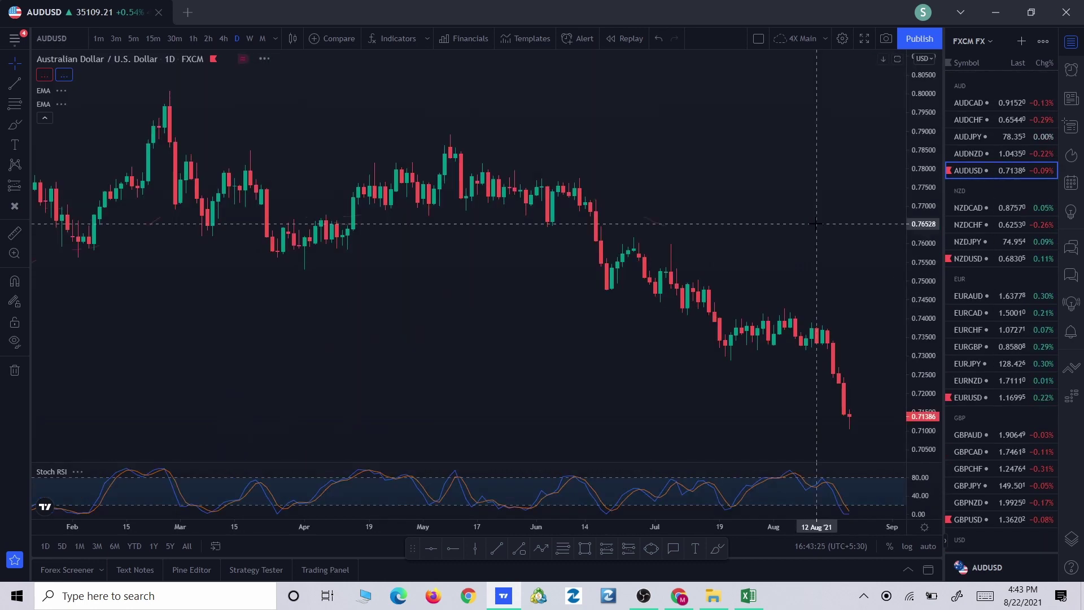
scroll(814, 227, "down", 4)
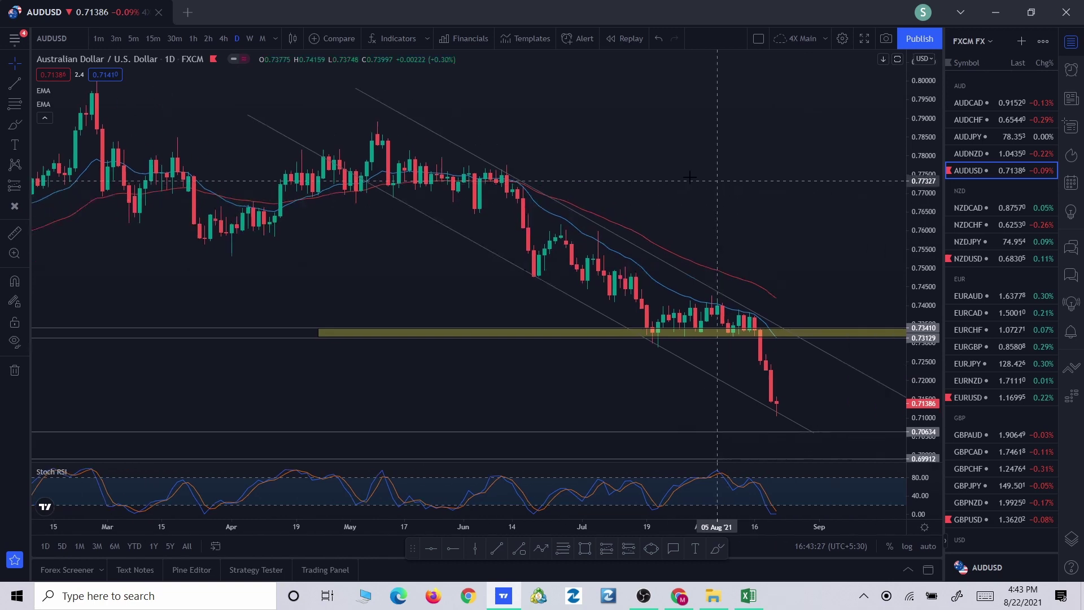
left_click_drag(811, 221, 780, 224)
scroll(794, 217, "up", 1)
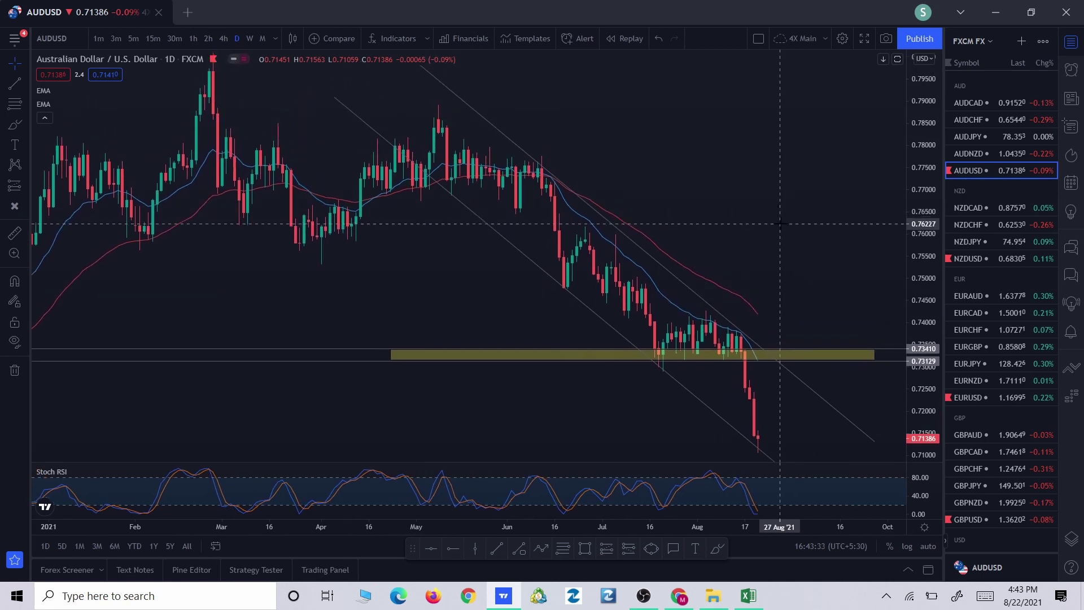
left_click_drag(919, 174, 919, 227)
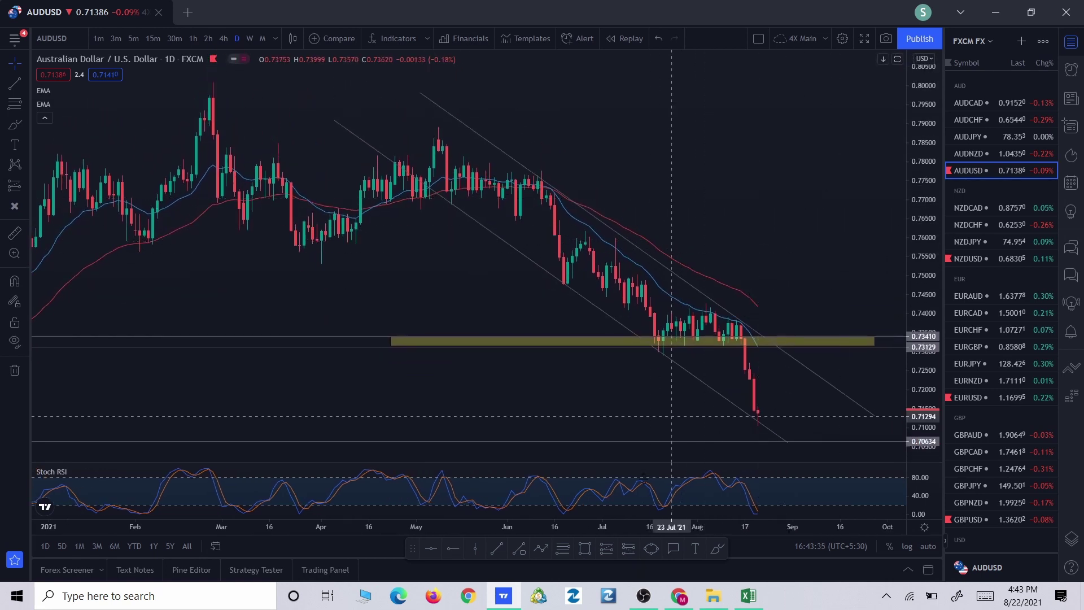
Trace the AUDUSD downtrend with a path through its swing highs and lows, from the May high to the 20 Aug '21 low
left_click(542, 547)
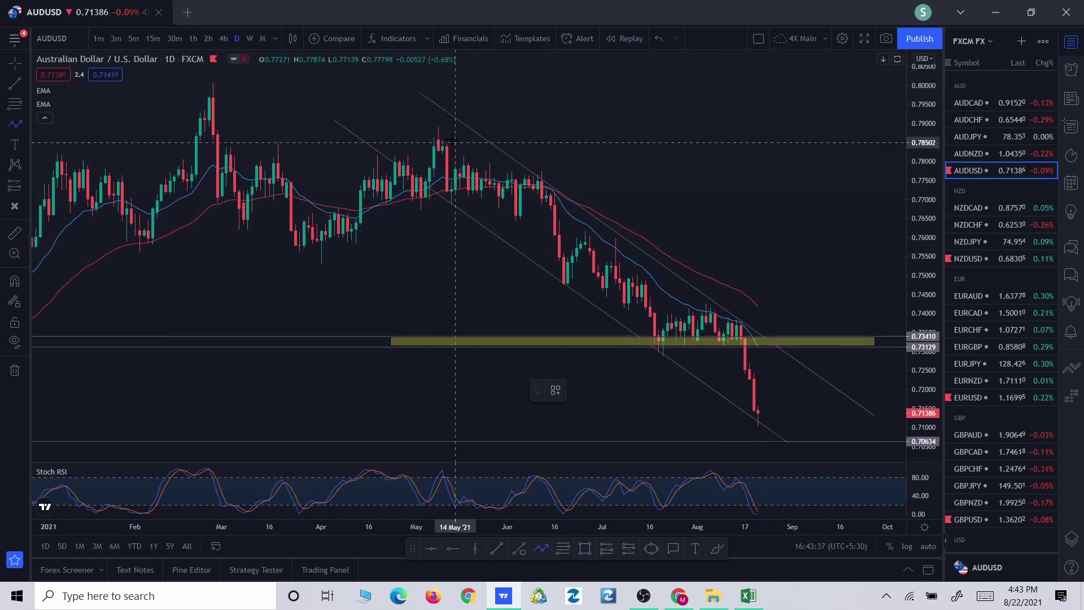
left_click(438, 125)
left_click(511, 220)
left_click(533, 180)
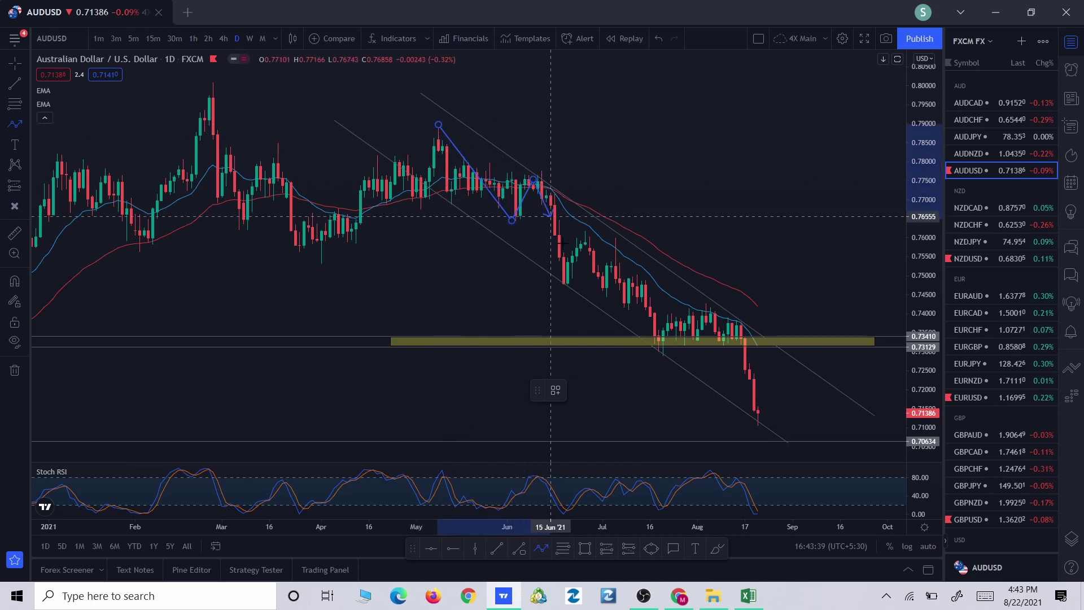
left_click(567, 289)
left_click(580, 231)
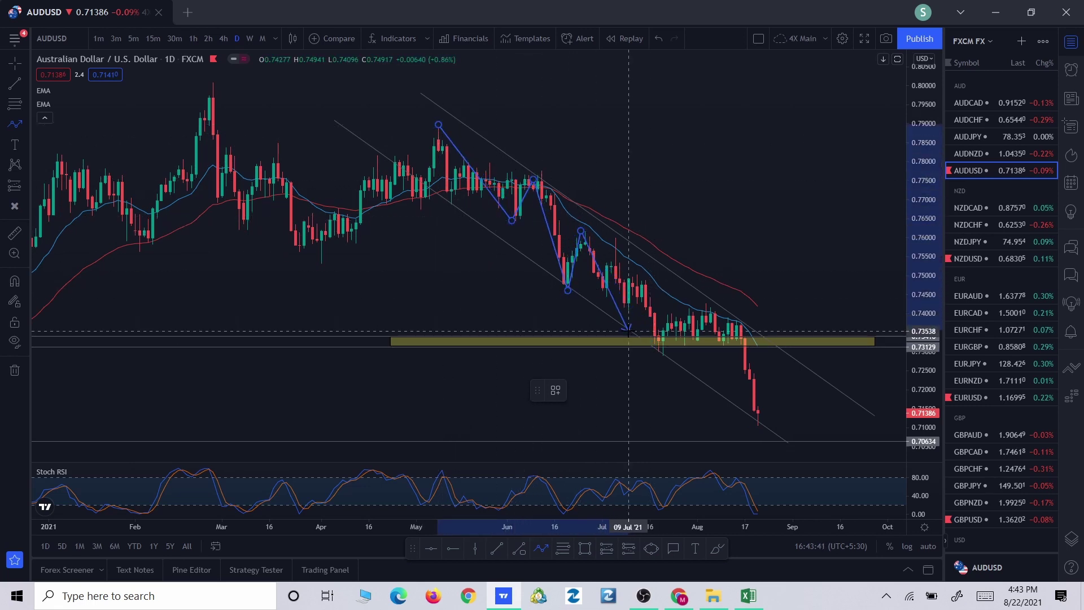
left_click(606, 302)
left_click(620, 223)
left_click(658, 360)
left_click(706, 305)
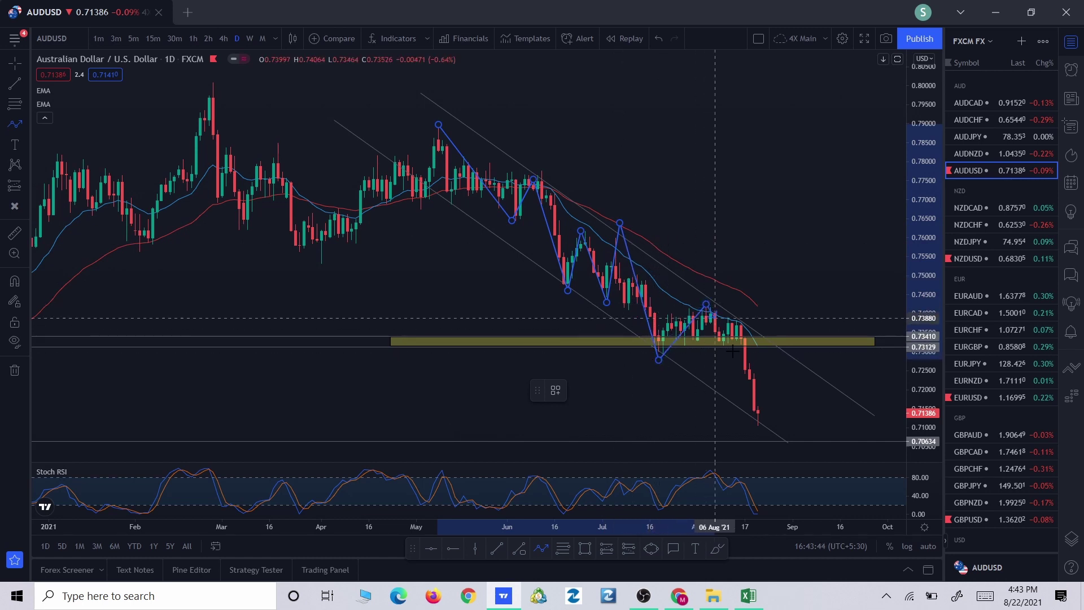
left_click(758, 417)
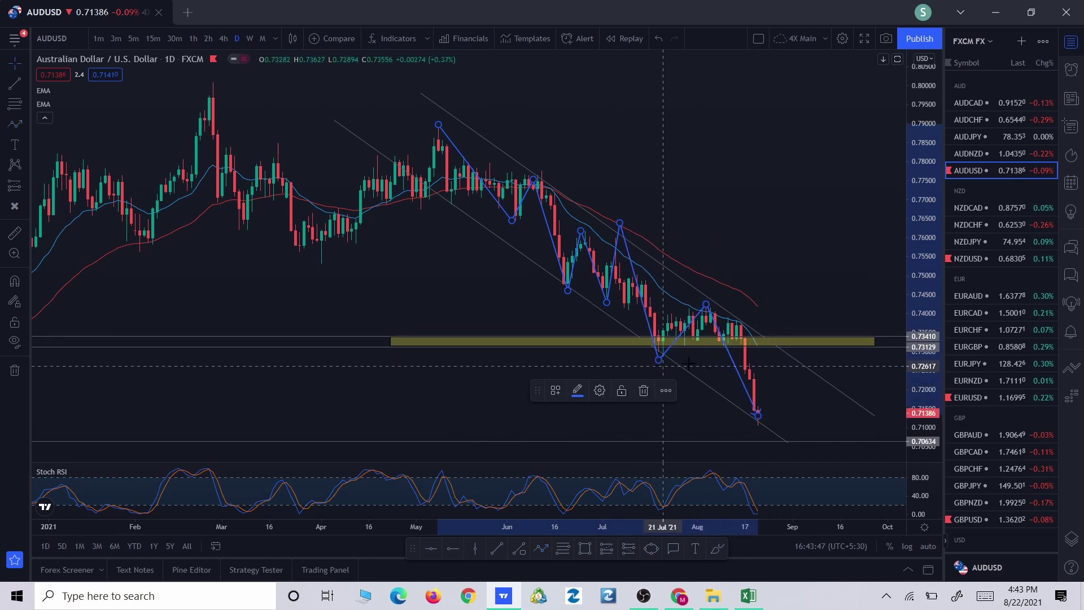
Delete the path tracing the AUDUSD downtrend swings
left_click_drag(761, 418, 763, 361)
left_click(764, 361)
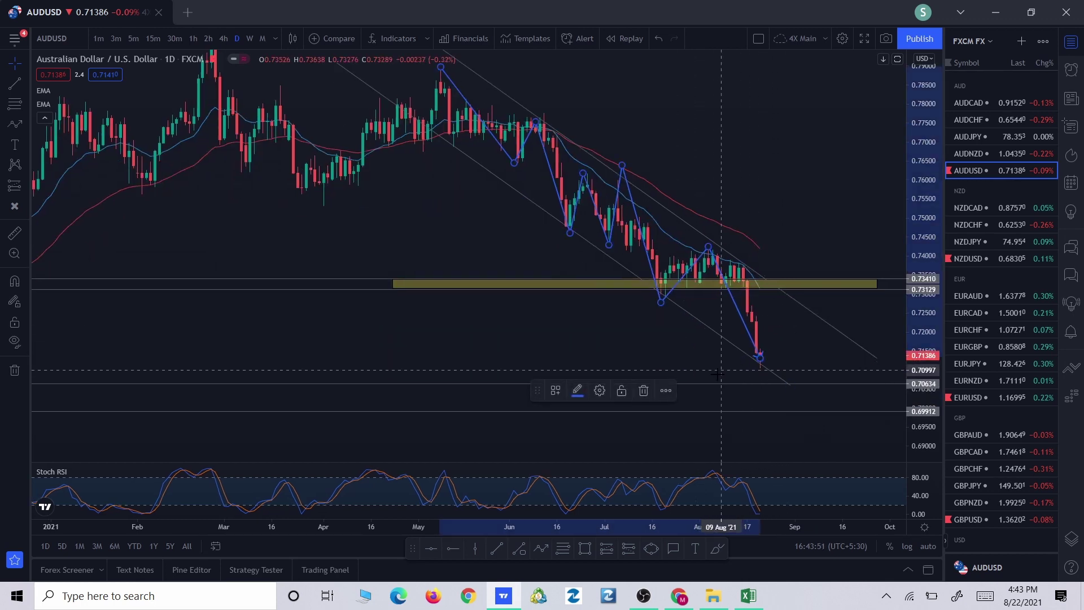
left_click(644, 391)
Sketch a projected path from the latest AUDUSD candle up to the 0.73129–0.73410 zone and down to about 0.714, and delete it
left_click(543, 551)
left_click(753, 350)
left_click(762, 277)
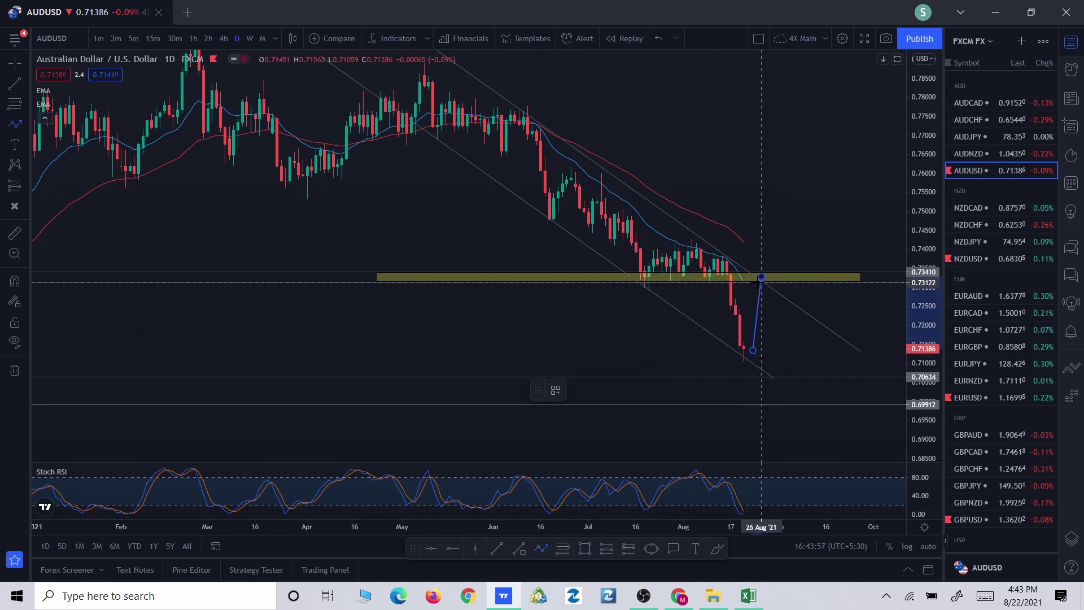
left_click(814, 347)
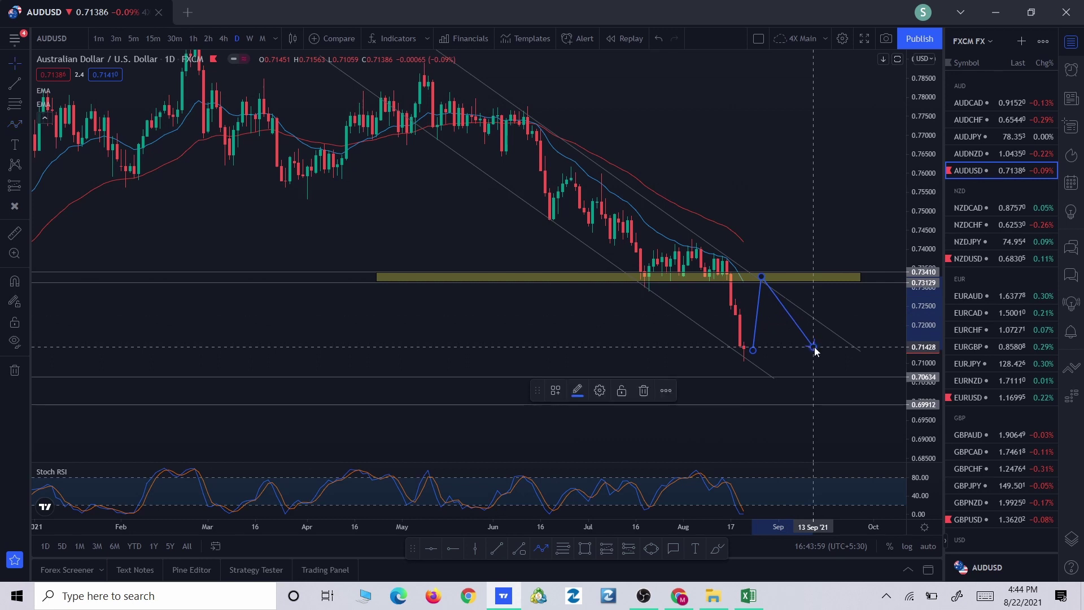
left_click(644, 390)
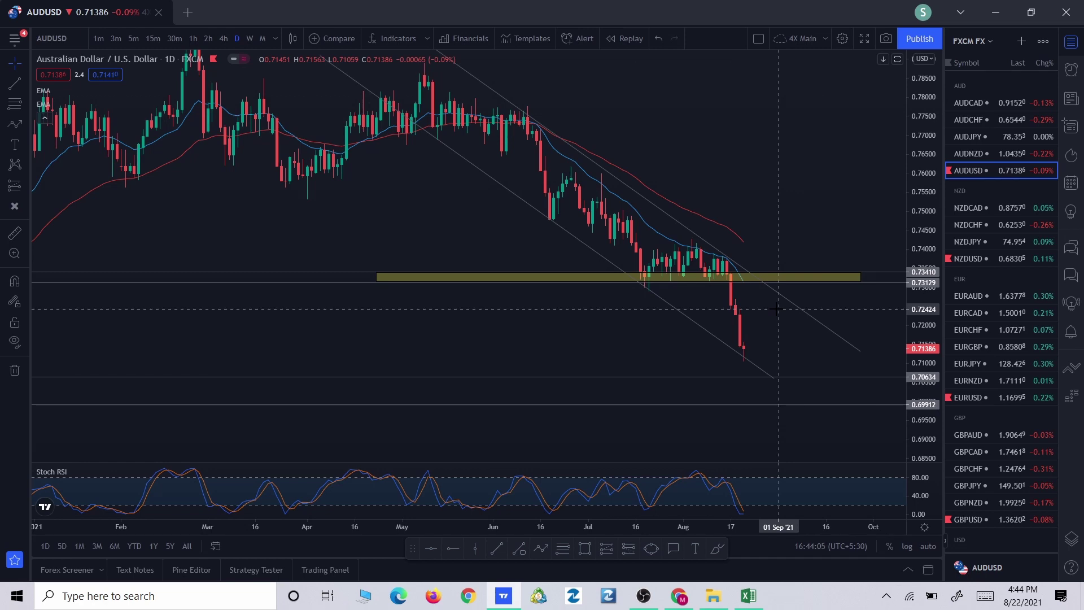
Examine AUDUSD's descending channel and the latest candles relative to the 0.73129–0.73410 zone and the levels beneath it
scroll(726, 285, "down", 1)
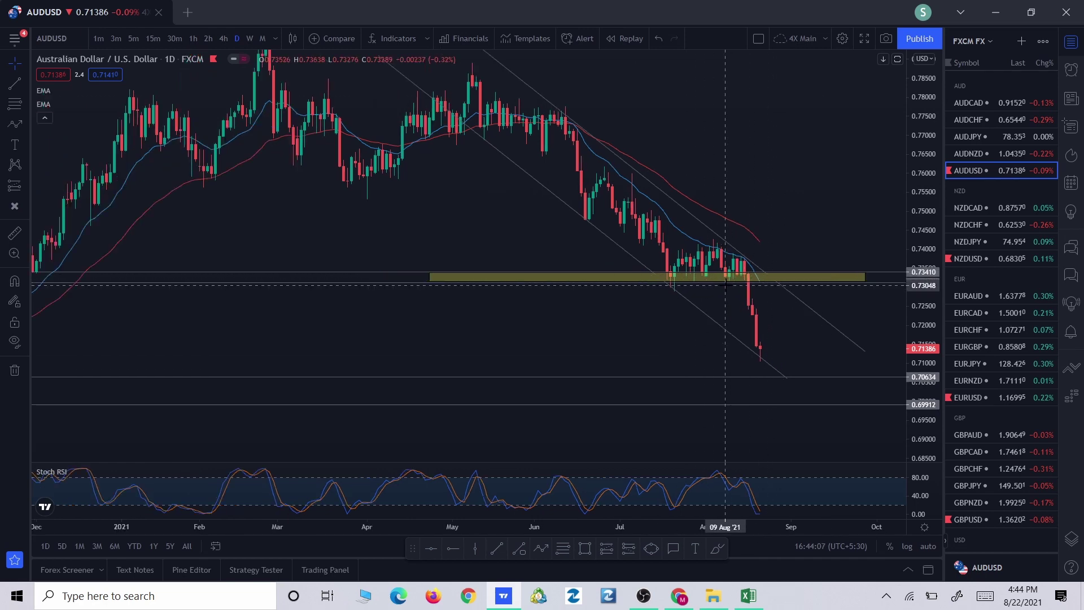
scroll(779, 289, "down", 1)
scroll(757, 285, "down", 1)
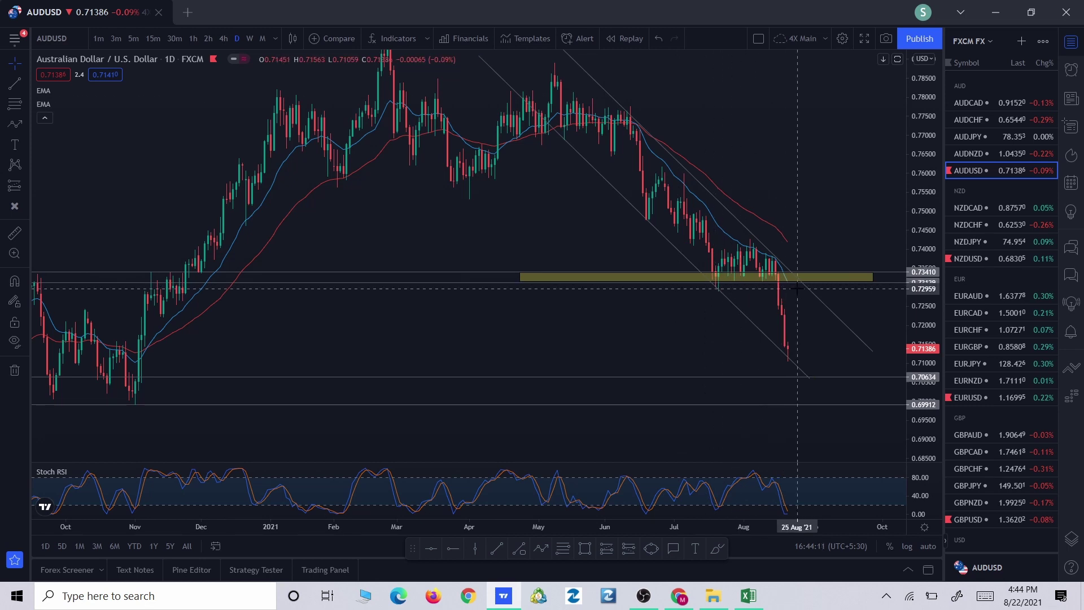
scroll(798, 288, "up", 3)
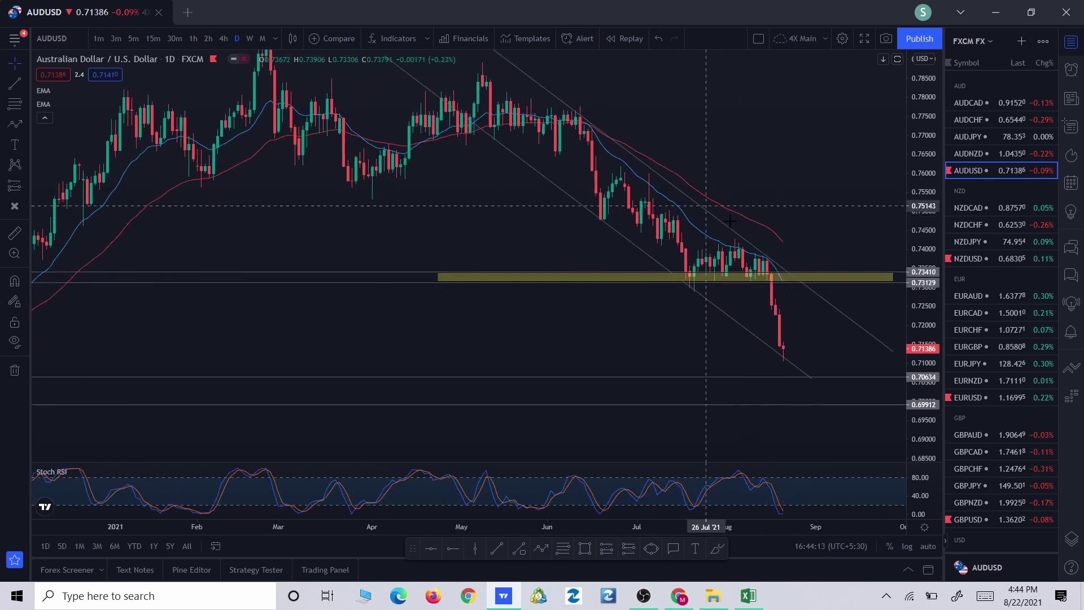
left_click_drag(819, 312, 773, 298)
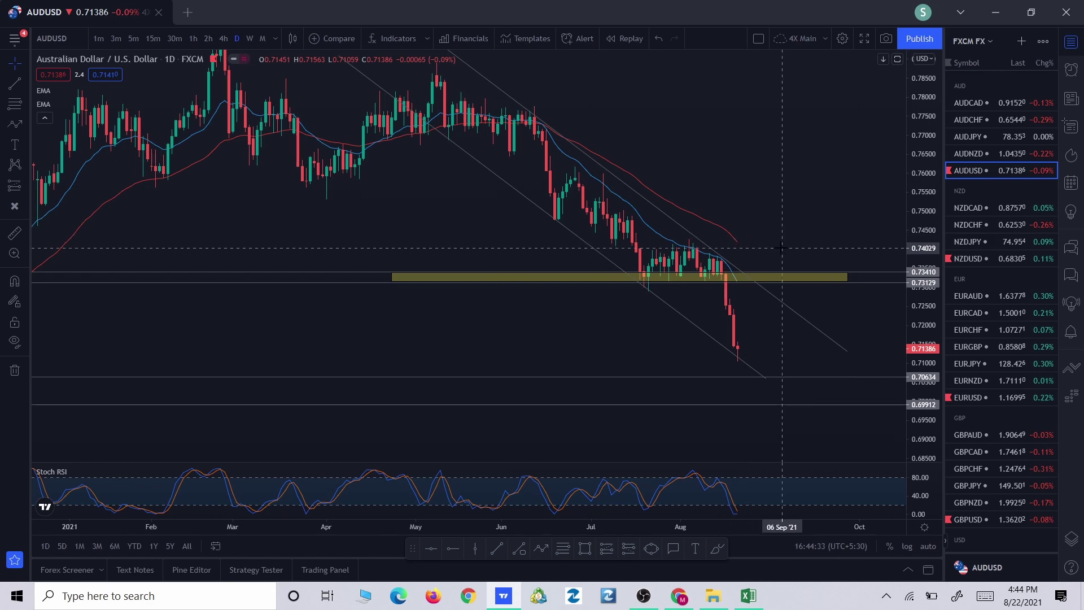
scroll(783, 319, "down", 5)
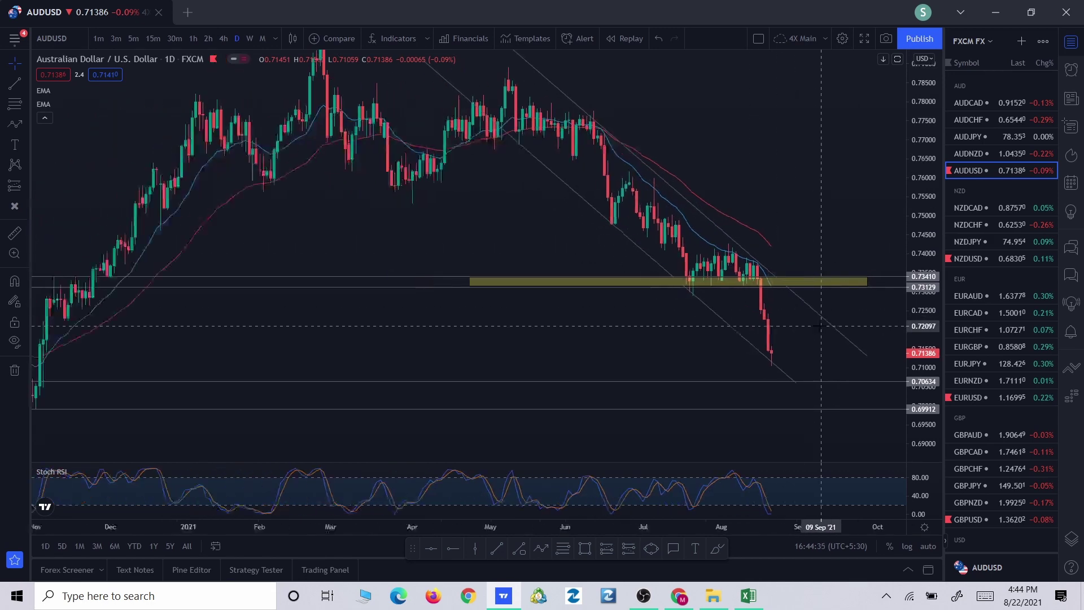
scroll(815, 323, "up", 5)
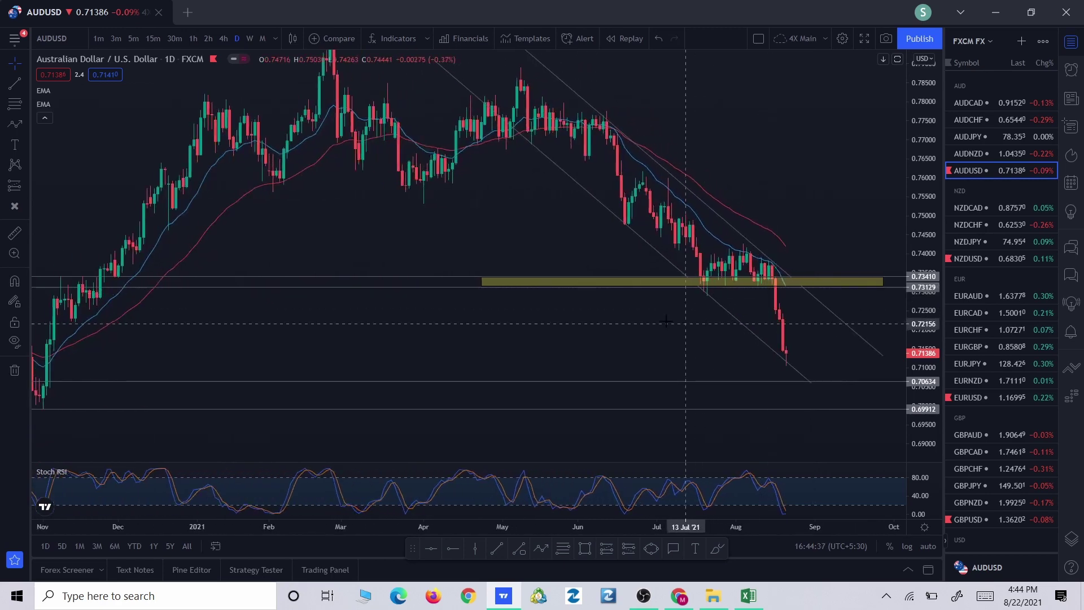
scroll(618, 323, "down", 5)
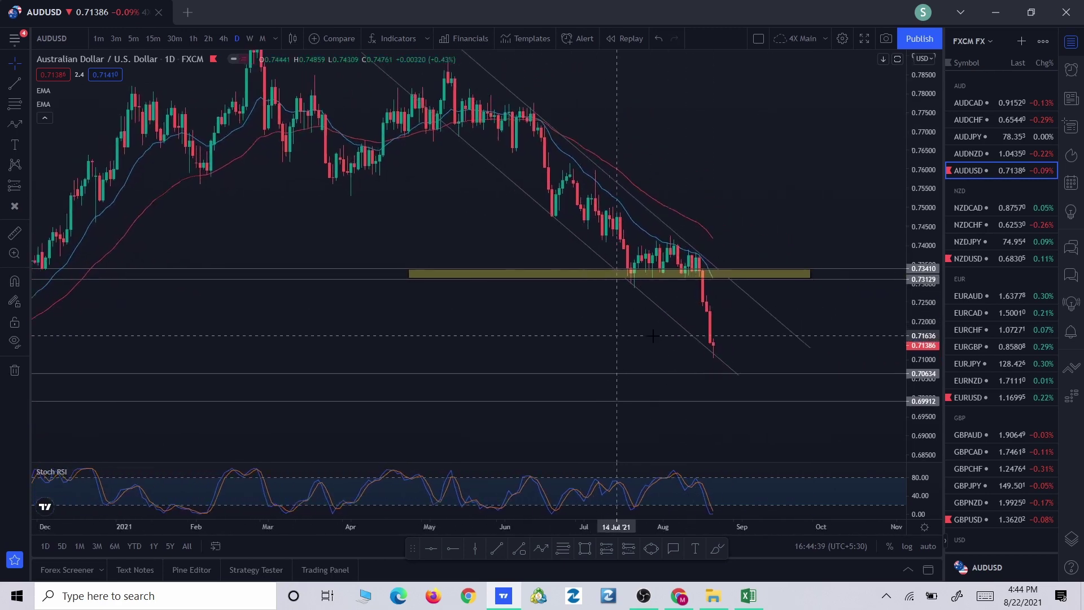
scroll(688, 316, "up", 4)
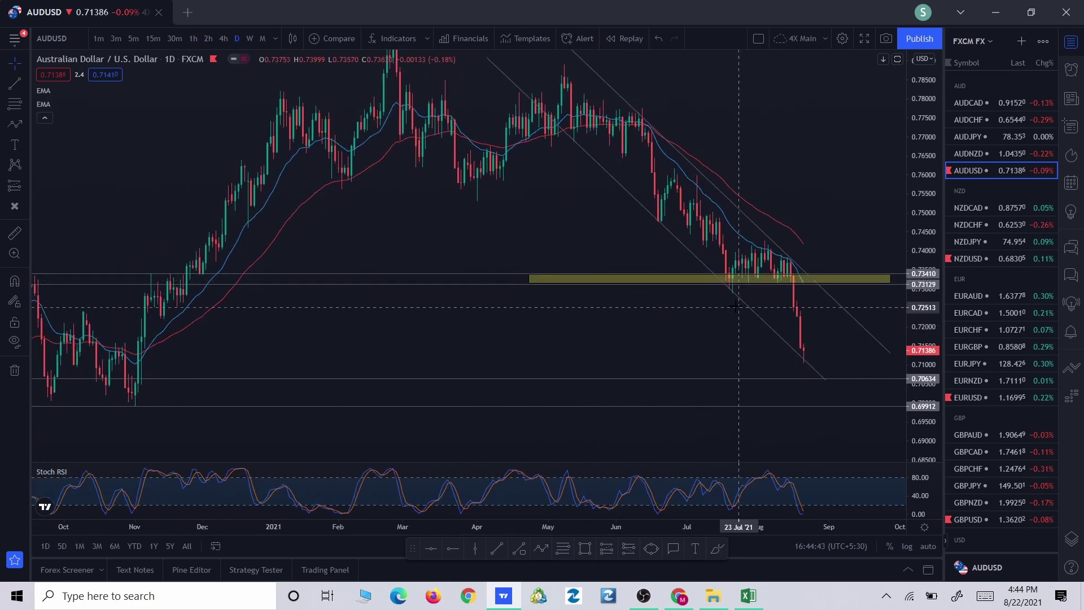
Examine past AUDUSD price reactions at the 0.73129–0.73410 zone back to 2018, and return to the latest candles
scroll(738, 307, "left", 10)
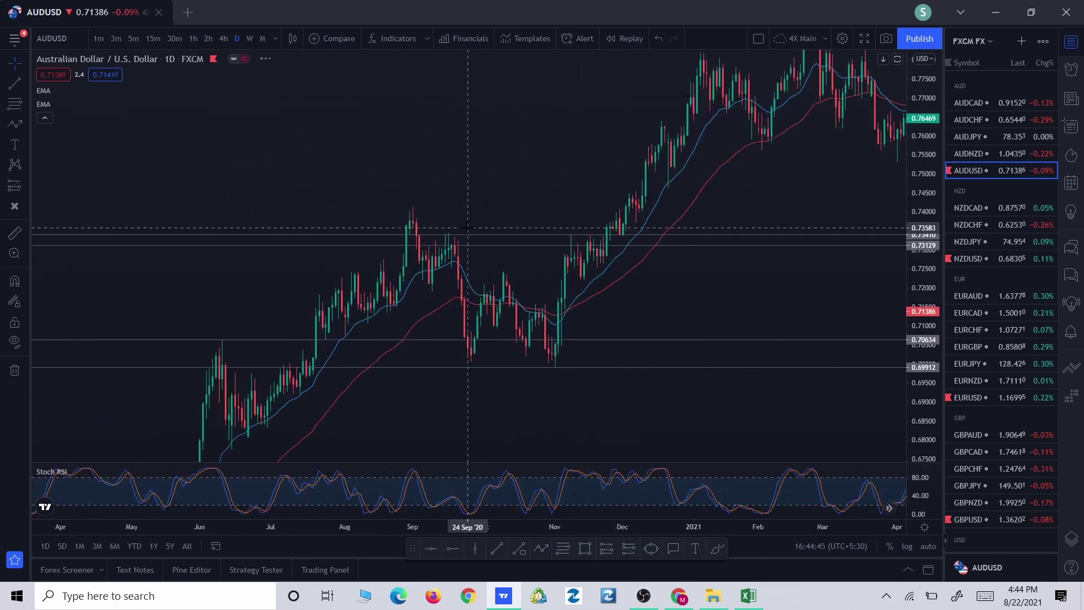
scroll(271, 278, "down", 6)
left_click_drag(271, 279, 783, 230)
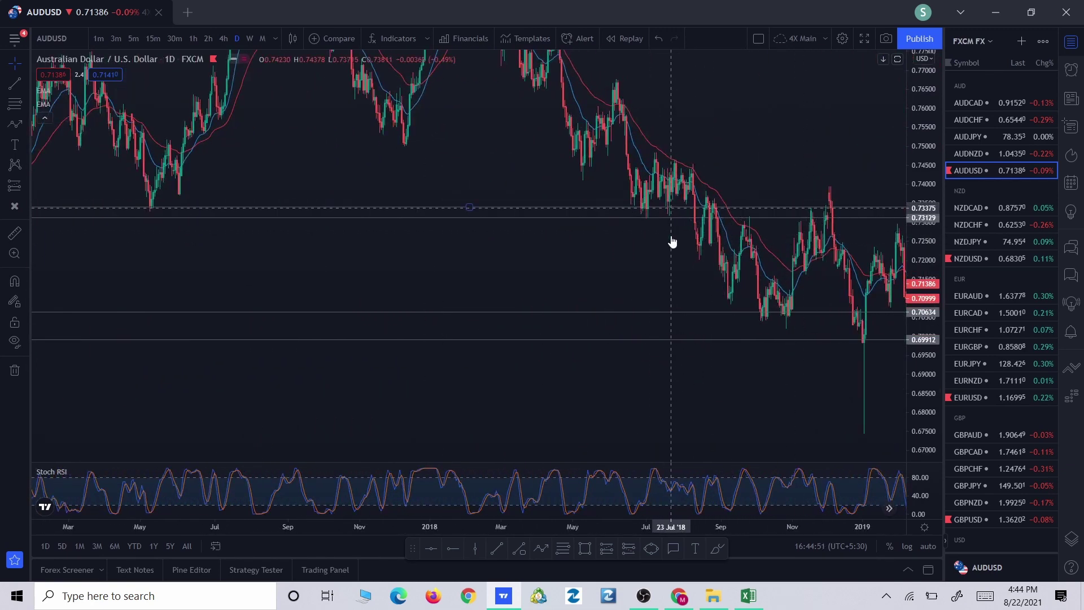
left_click_drag(418, 237, 11, 239)
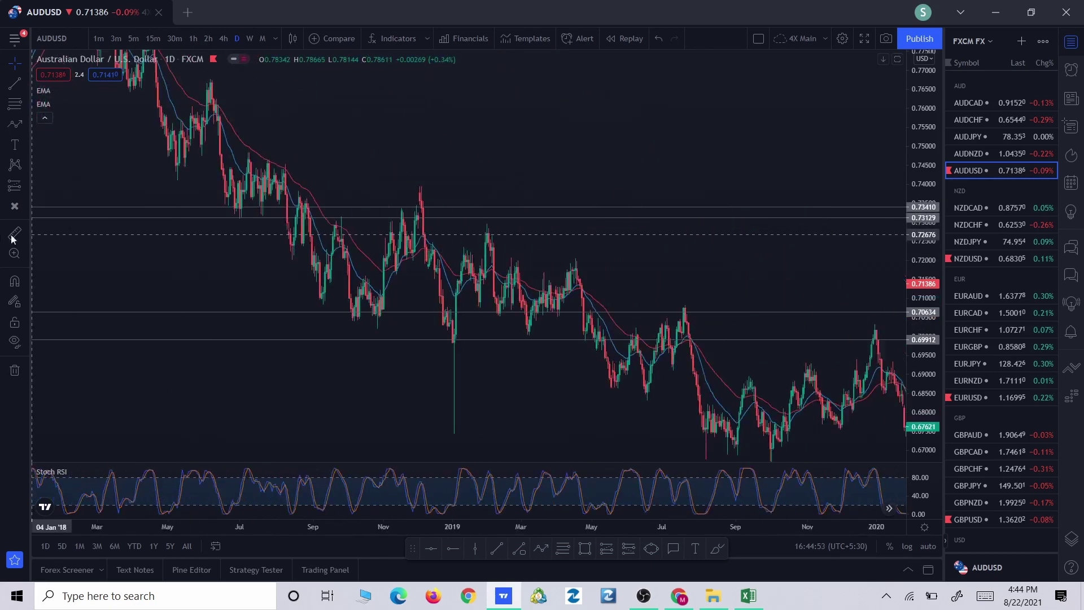
left_click_drag(770, 248, 194, 242)
left_click_drag(807, 245, 312, 327)
scroll(545, 247, "up", 5)
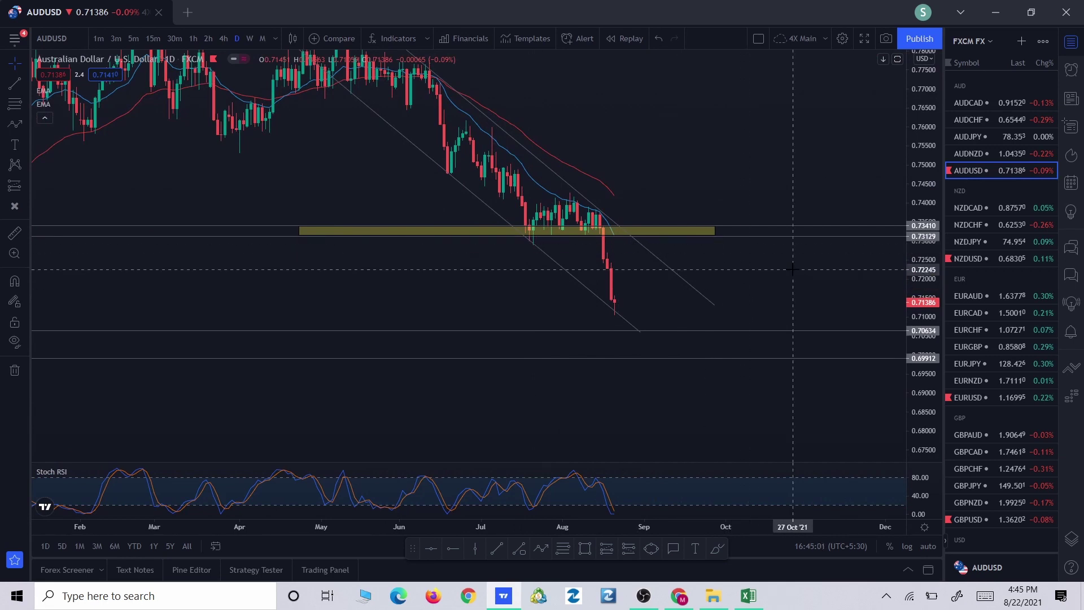
left_click(640, 231)
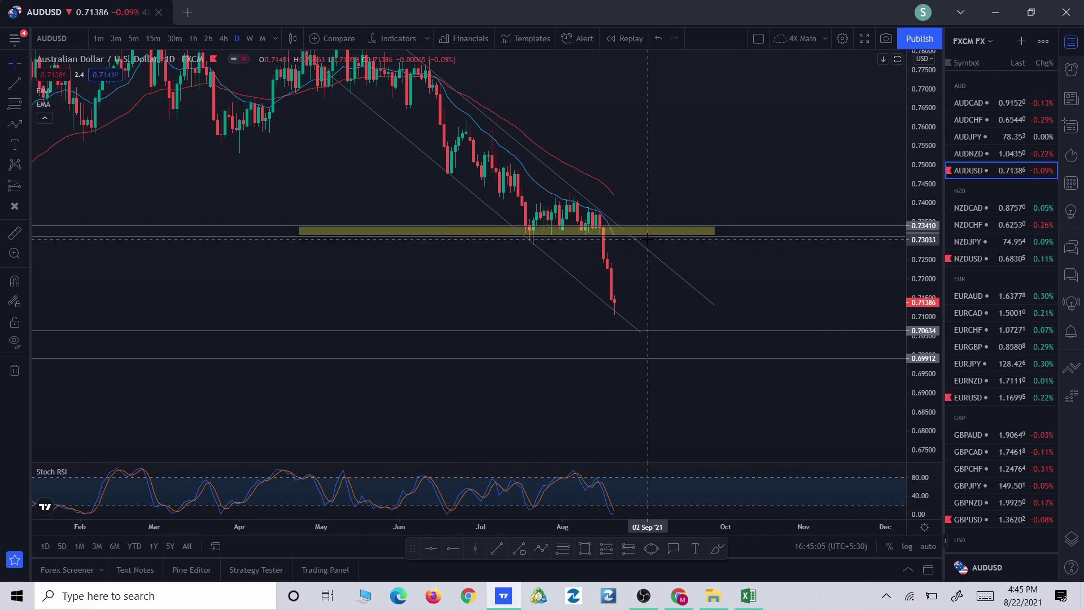
Open the NZDUSD daily chart from the watchlist and rescale it to show the trend line, highlighted zone and lower levels
left_click(982, 259)
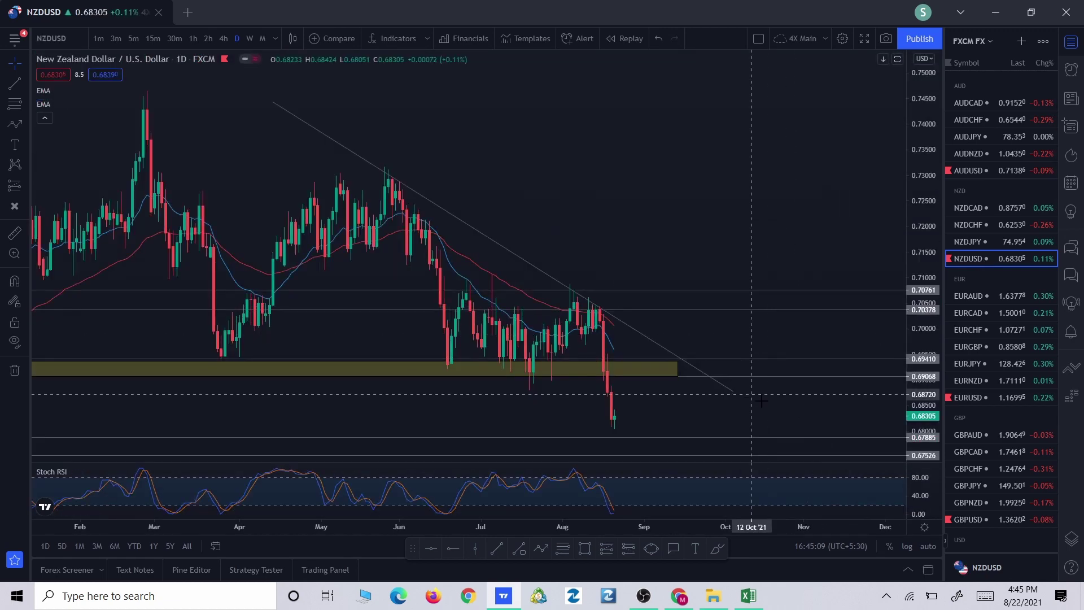
left_click_drag(807, 391, 816, 340)
scroll(815, 339, "down", 3)
left_click_drag(918, 260, 916, 316)
scroll(839, 307, "up", 3)
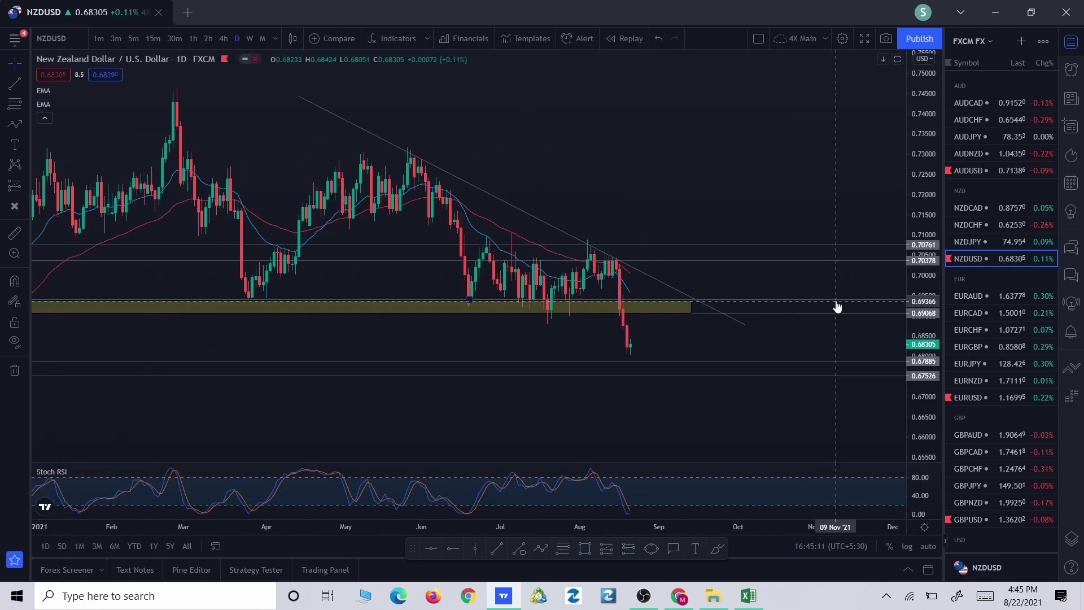
left_click_drag(753, 351, 846, 332)
mouse_move(915, 399)
left_mouse_down()
mouse_move(916, 342)
mouse_move(810, 355)
left_mouse_up()
Trace the NZDUSD swing highs and lows with a path from the late-May high to about 0.68054 on 20 Aug '21, and delete it
left_click(540, 552)
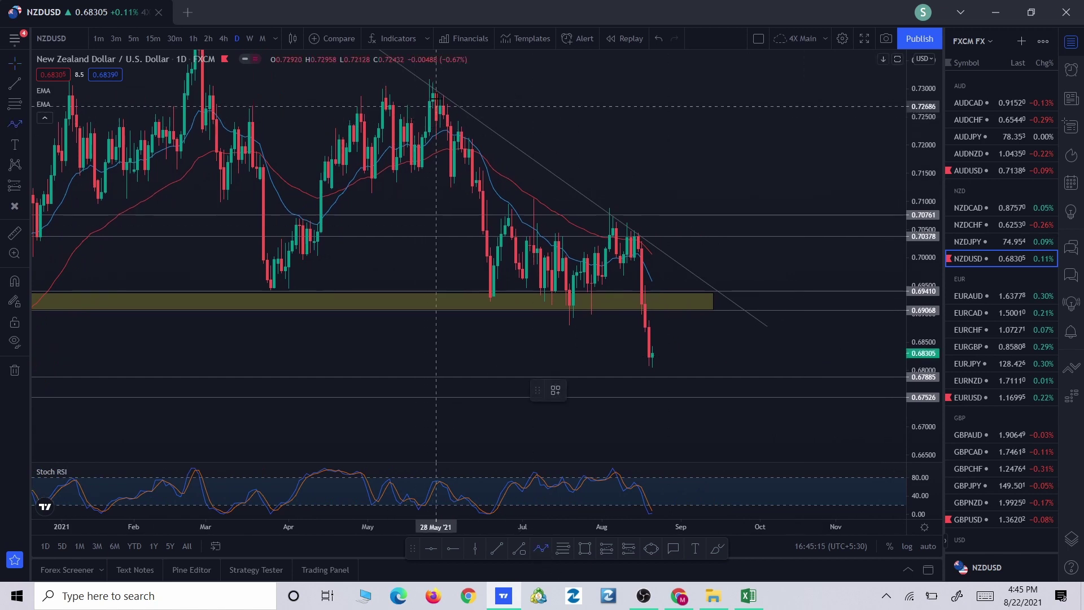
left_click(432, 87)
left_click(443, 193)
left_click(462, 128)
left_click(490, 302)
left_click(516, 203)
left_click(570, 315)
left_click(613, 220)
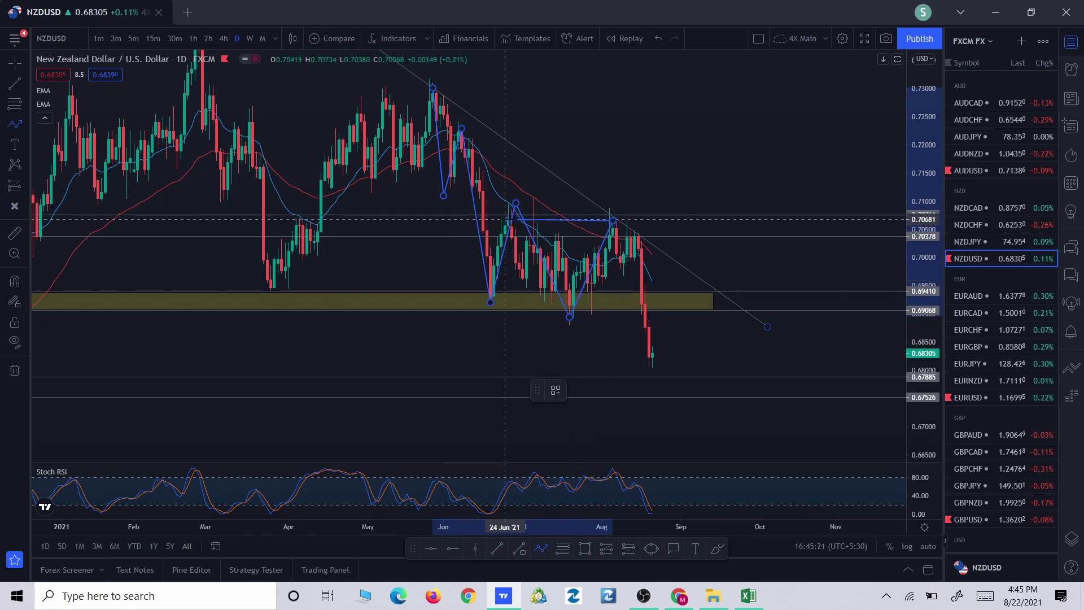
double_click(652, 366)
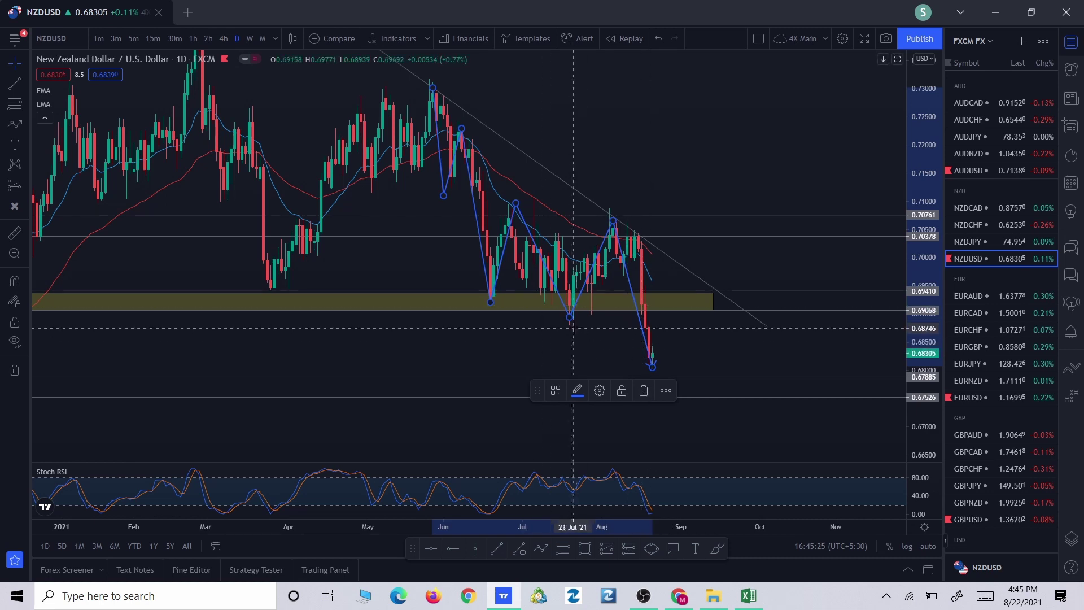
left_click(643, 392)
Sketch a projected NZDUSD path from about 0.68155 up into the highlighted zone and back down to mid-0.68, and delete it
left_click_drag(709, 350, 730, 344)
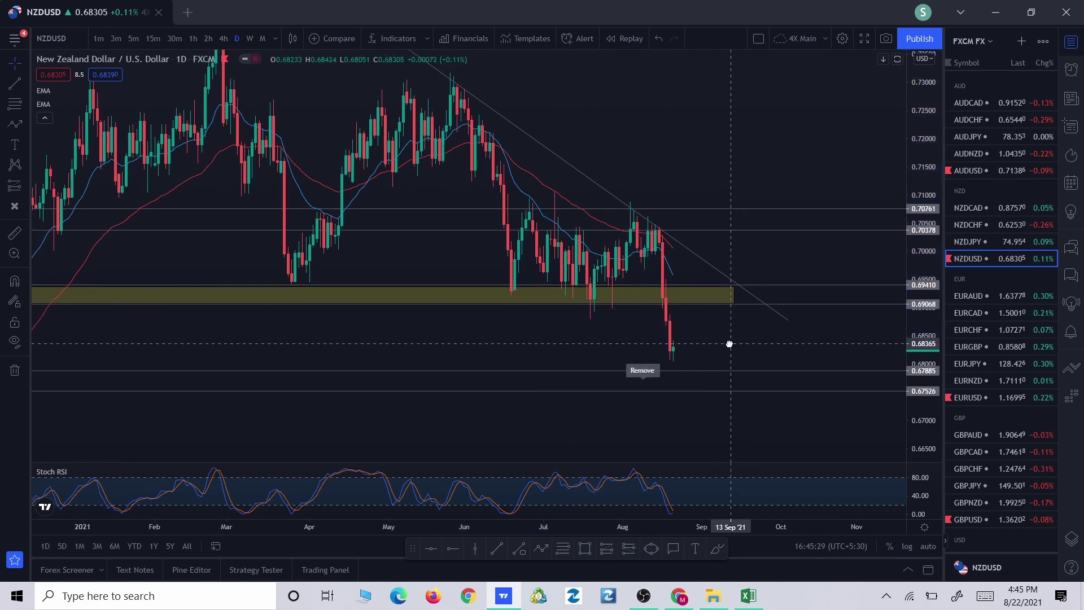
left_click_drag(730, 344, 794, 341)
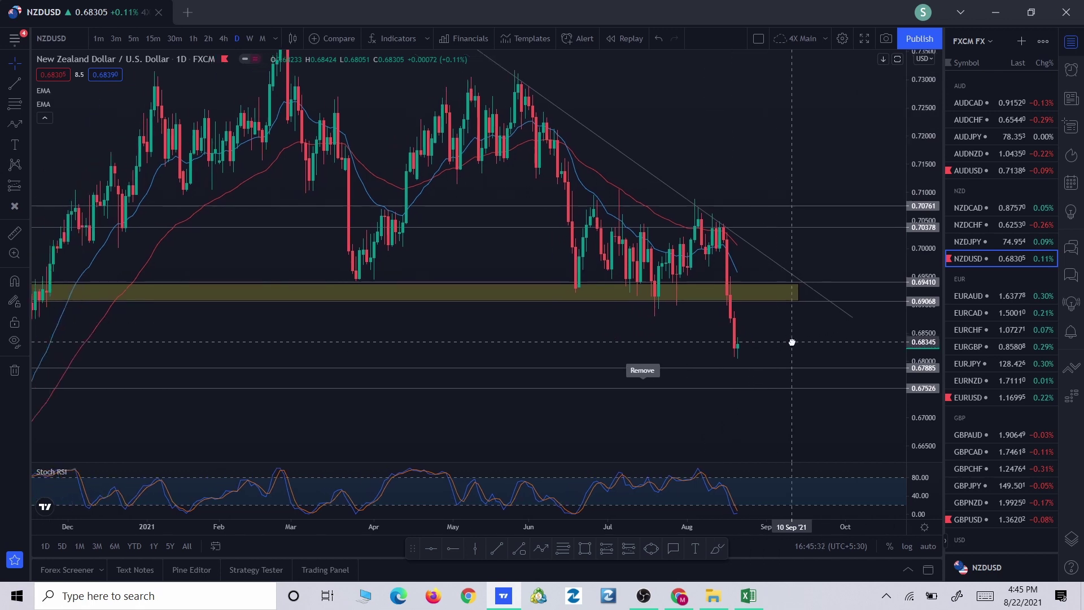
left_click(541, 554)
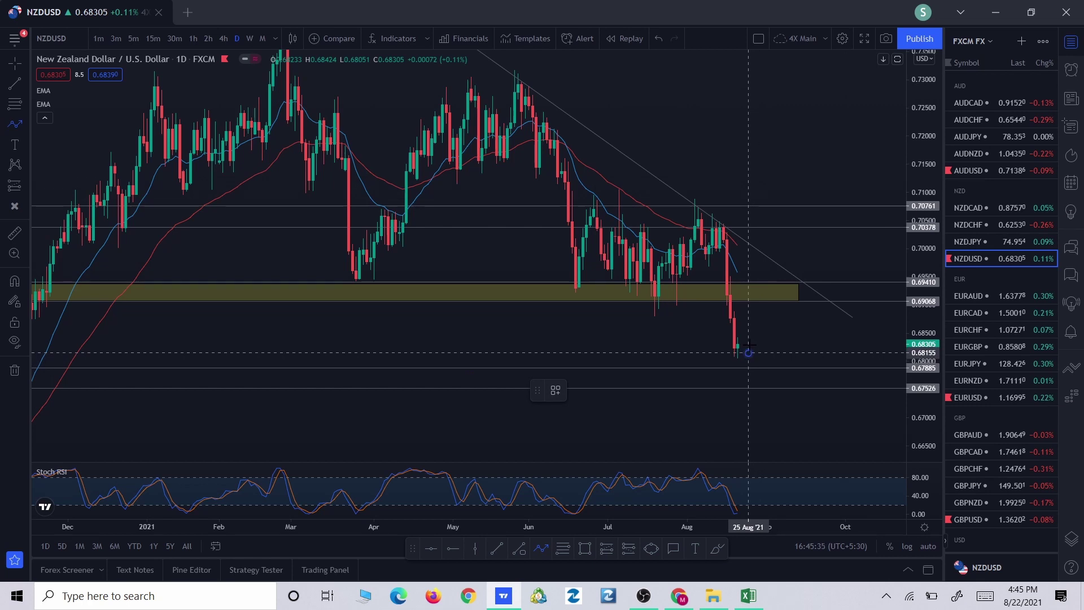
left_click(773, 288)
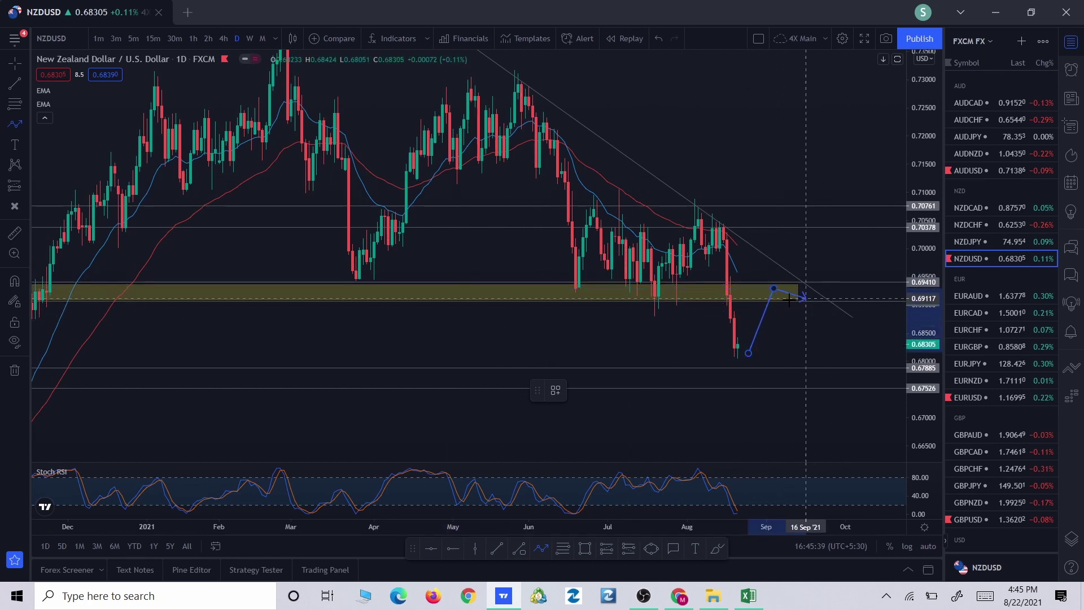
double_click(834, 351)
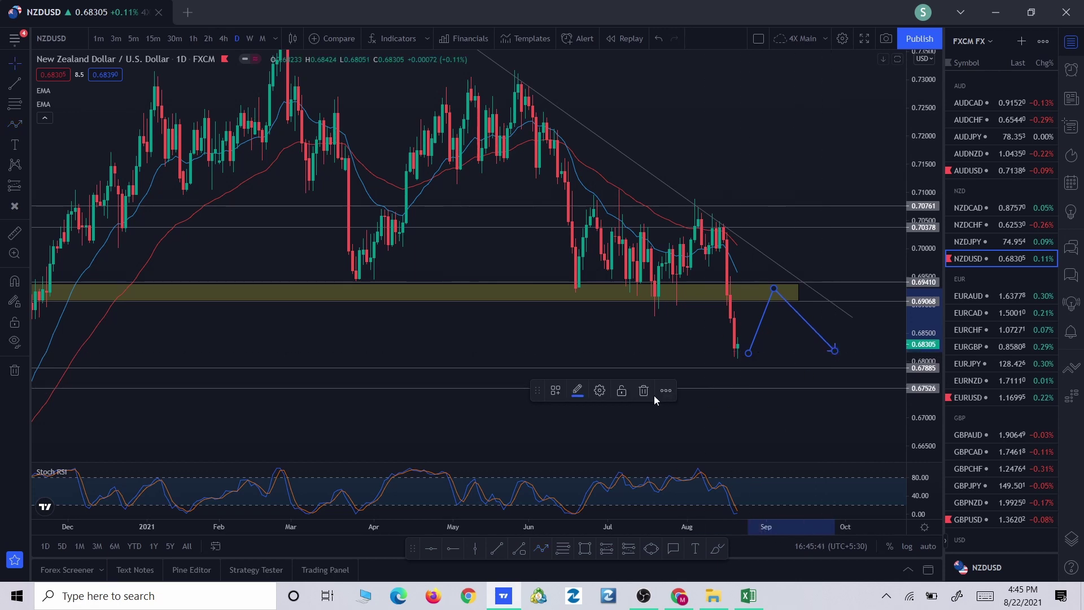
key("Delete")
Examine NZDUSD's descending trend line and its latest candles relative to the 0.69068–0.69410 zone and the levels beneath it
scroll(735, 361, "down", 5)
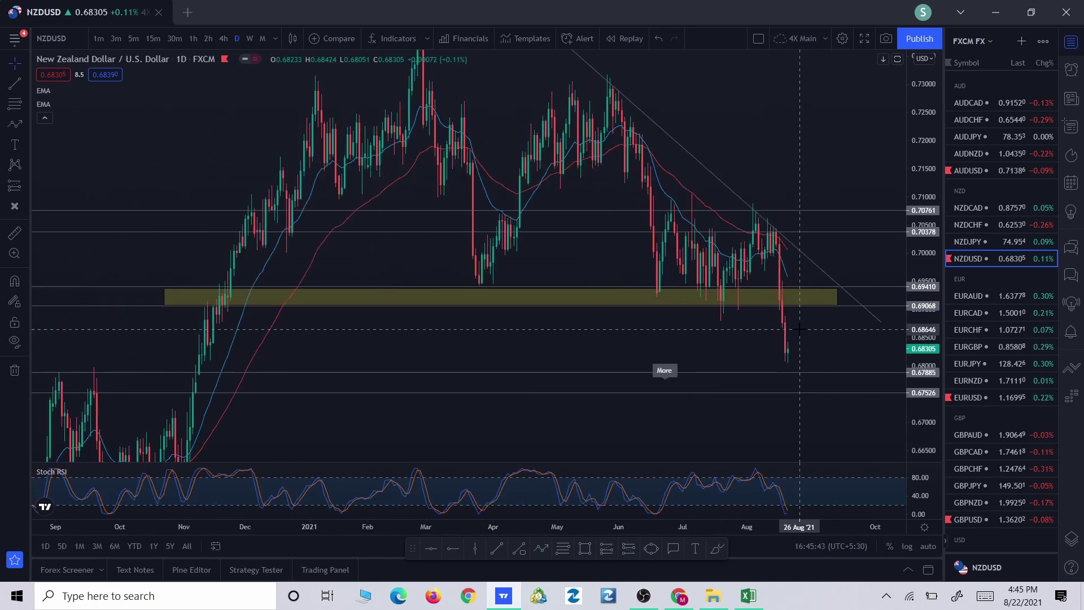
scroll(686, 305, "up", 3)
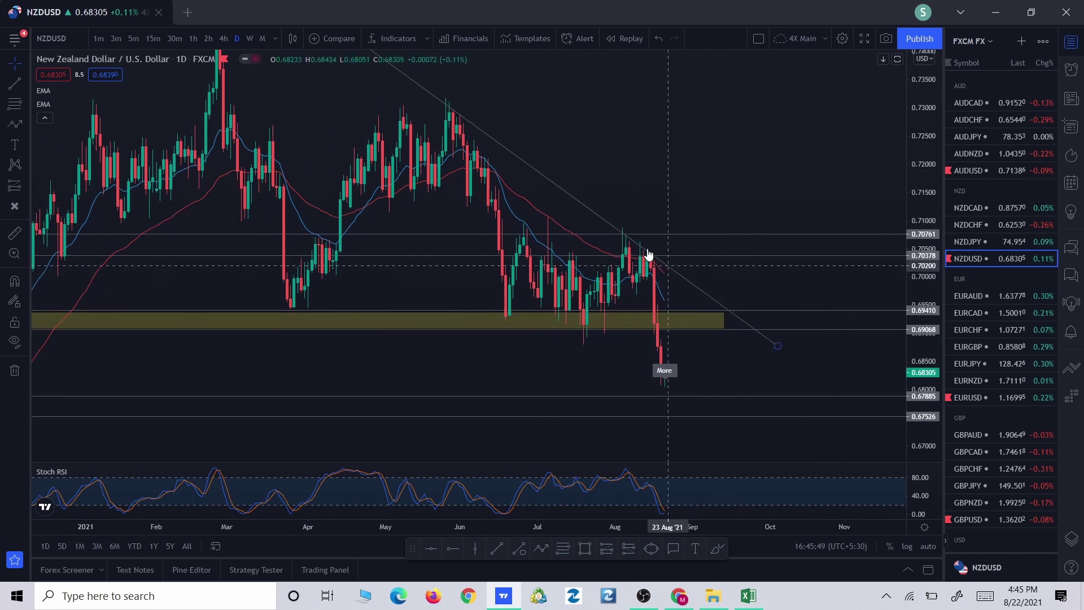
left_click_drag(661, 208, 731, 260)
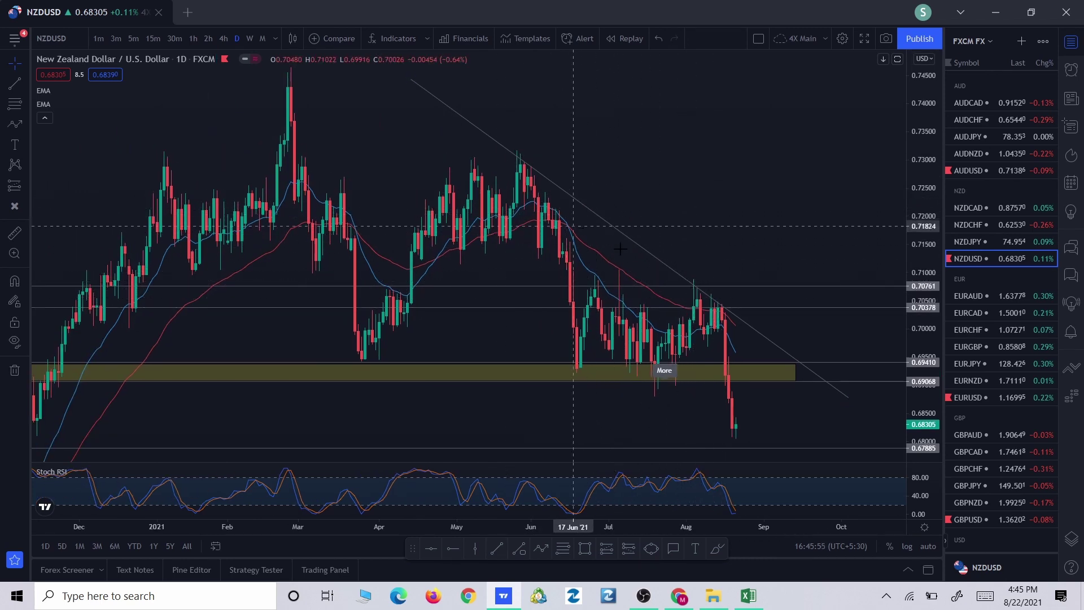
left_click_drag(742, 349, 723, 294)
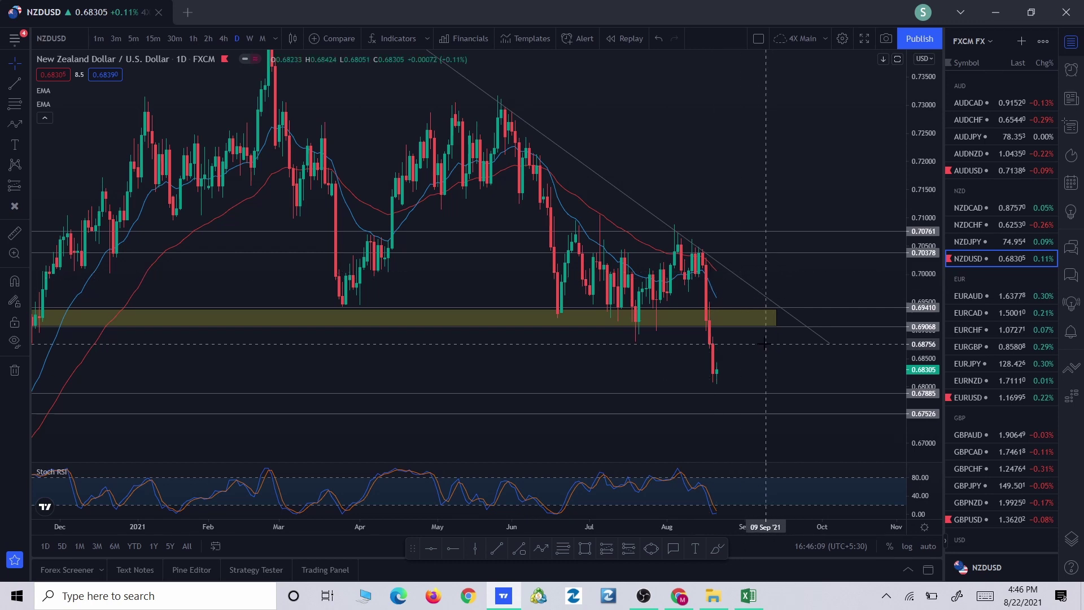
left_click_drag(765, 342, 788, 346)
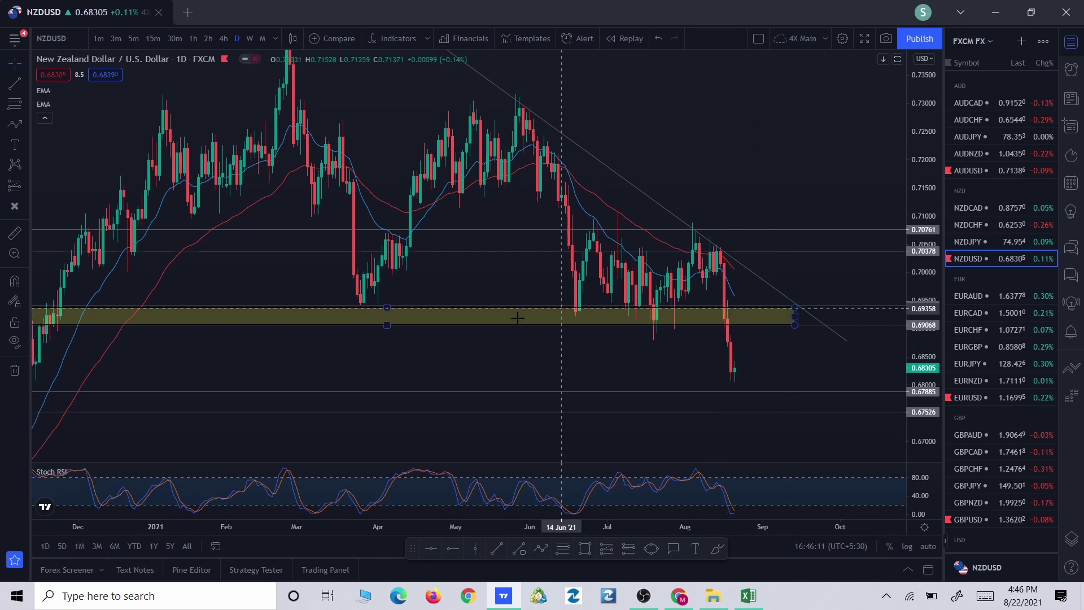
left_click_drag(669, 347, 694, 351)
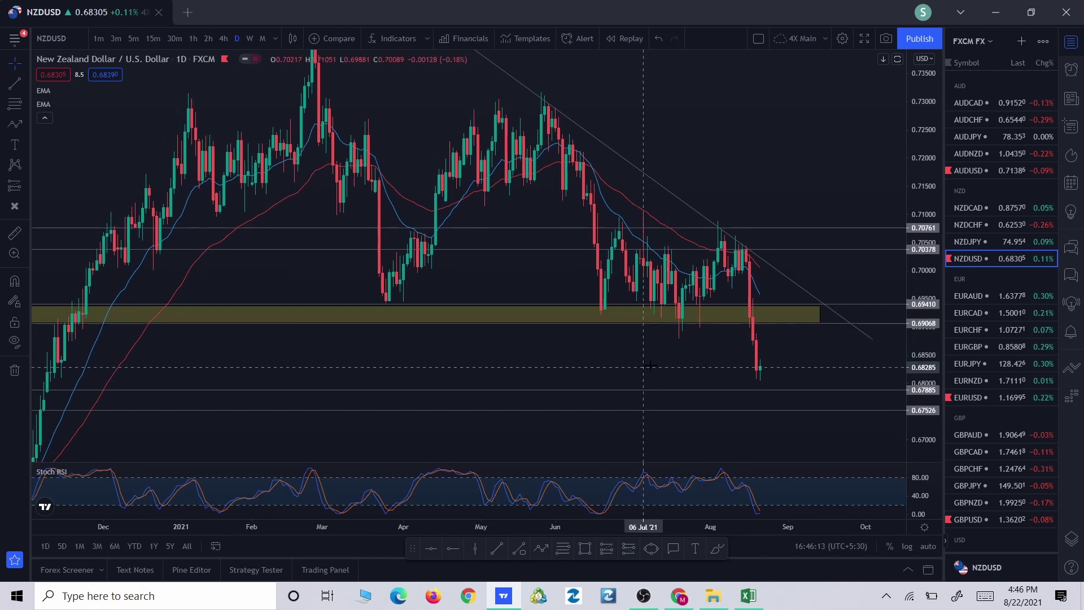
scroll(649, 366, "down", 5)
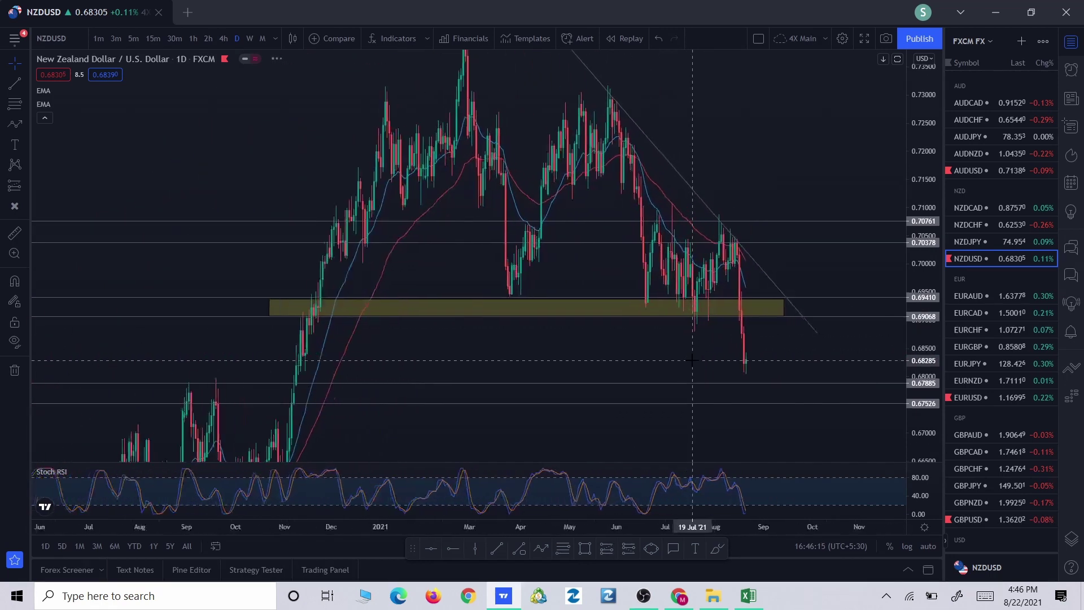
scroll(692, 360, "up", 5)
left_click_drag(719, 348, 765, 348)
scroll(709, 348, "up", 1)
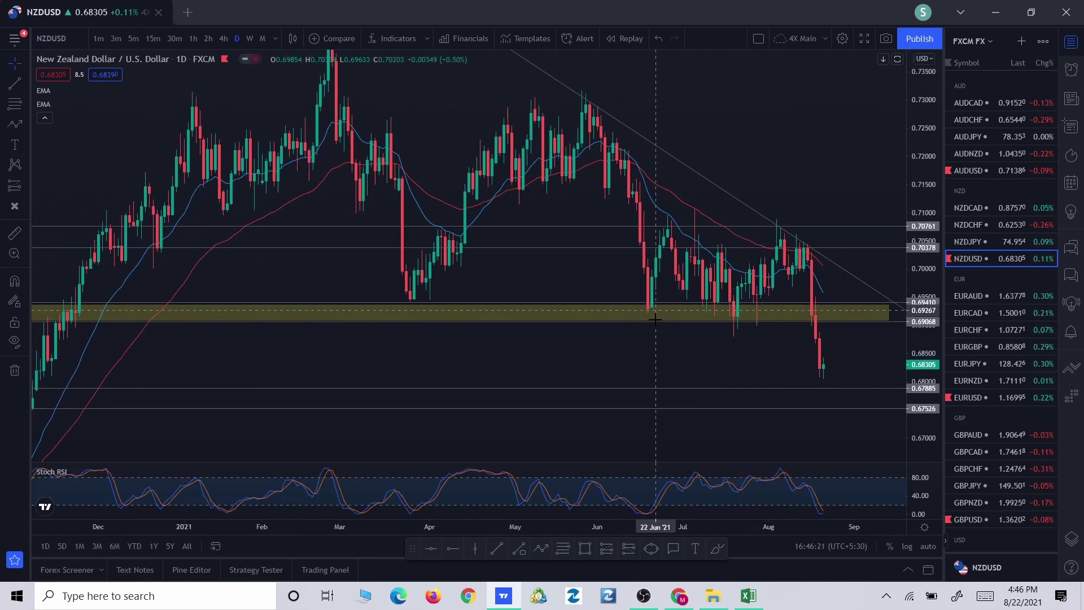
Examine past NZDUSD price reactions at the 0.69068–0.69410 zone back to 2017, and return to the latest candles
scroll(406, 347, "down", 5)
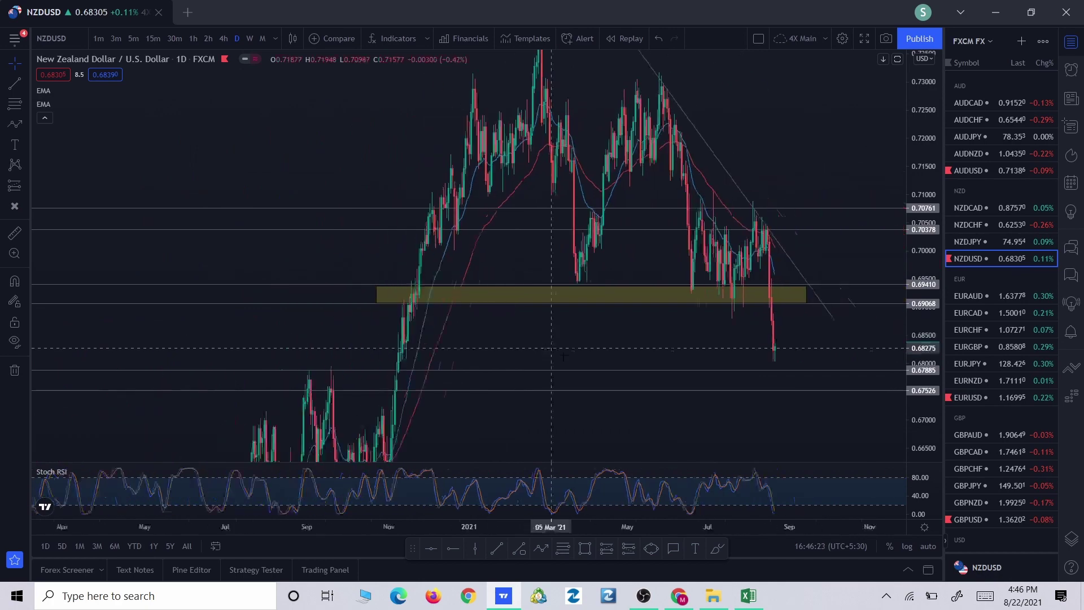
scroll(565, 351, "down", 5)
left_click_drag(375, 333, 729, 333)
scroll(678, 328, "up", 5)
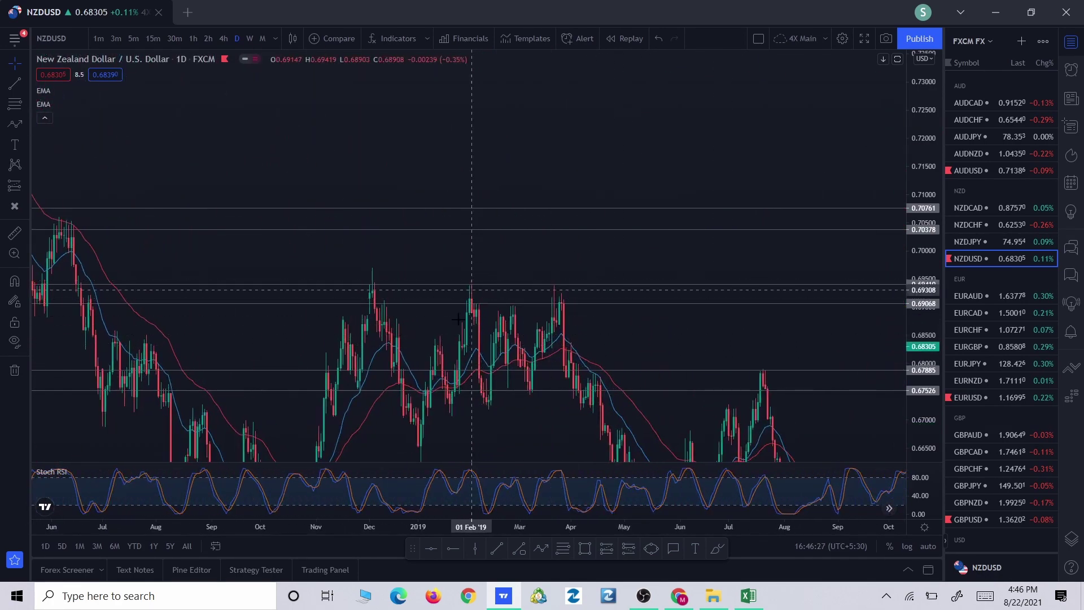
left_click_drag(271, 316, 716, 316)
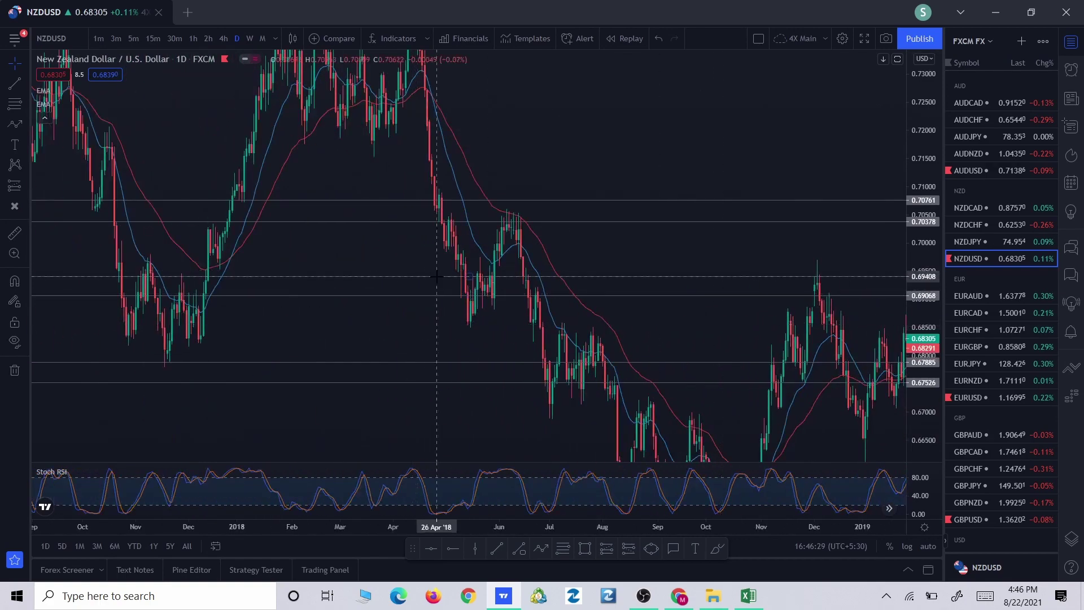
left_click_drag(593, 308, 294, 302)
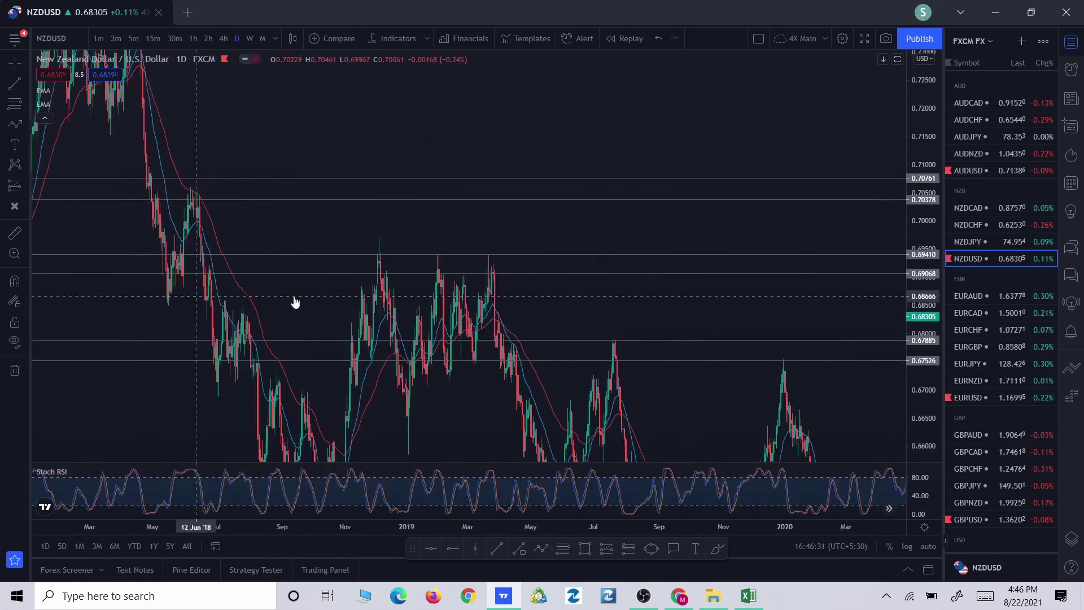
left_click_drag(708, 302, 198, 260)
scroll(198, 260, "down", 6)
left_click_drag(517, 259, 580, 280)
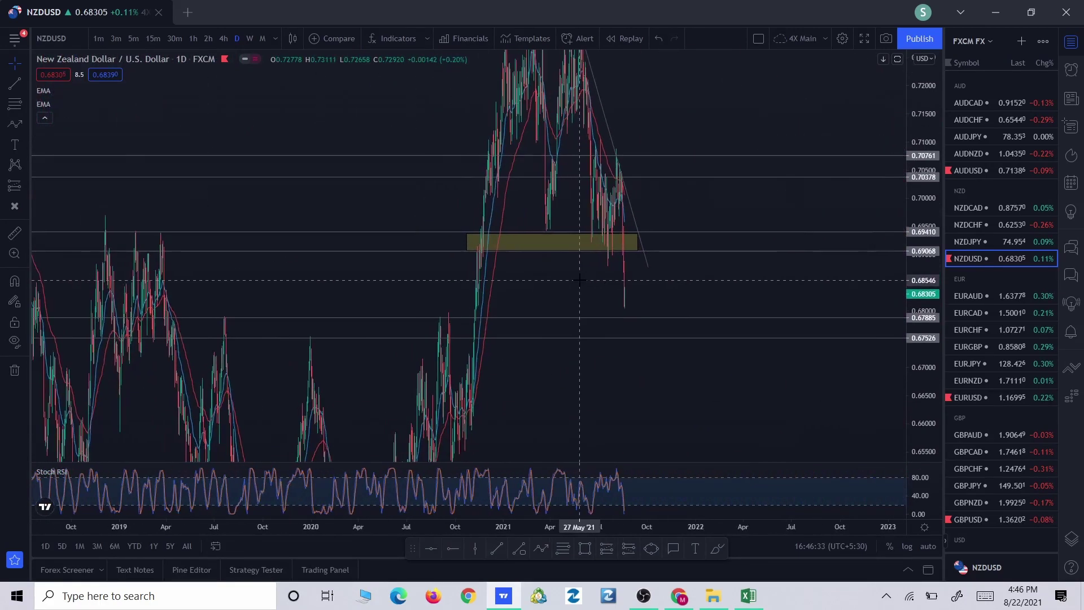
scroll(579, 279, "up", 5)
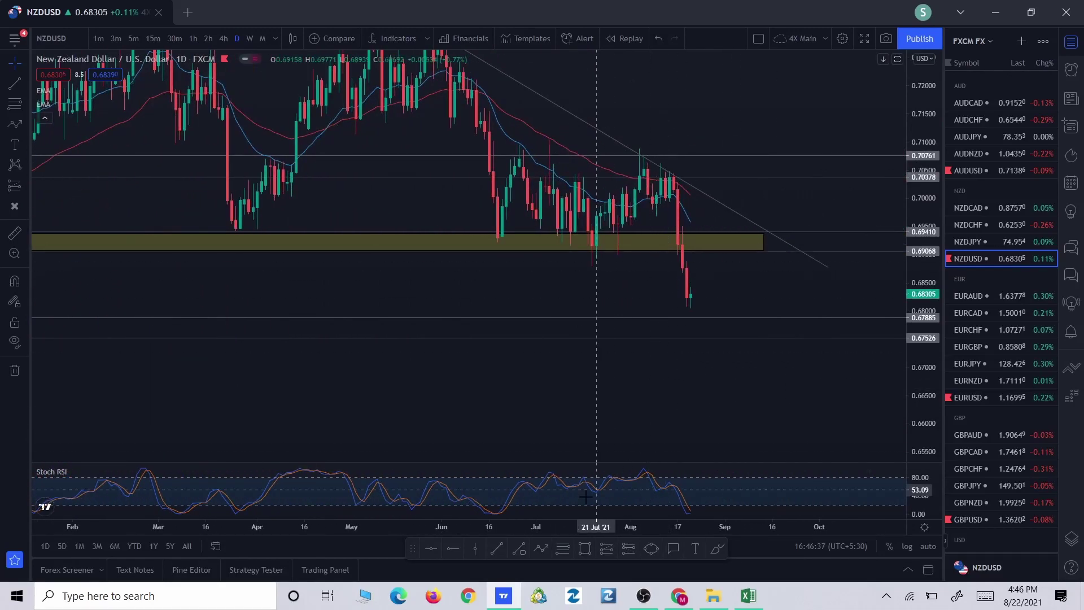
Draw a Fibonacci retracement on NZDUSD from about 0.70851 on 02 Aug '21 to about 0.68024, and delete it
left_click(540, 550)
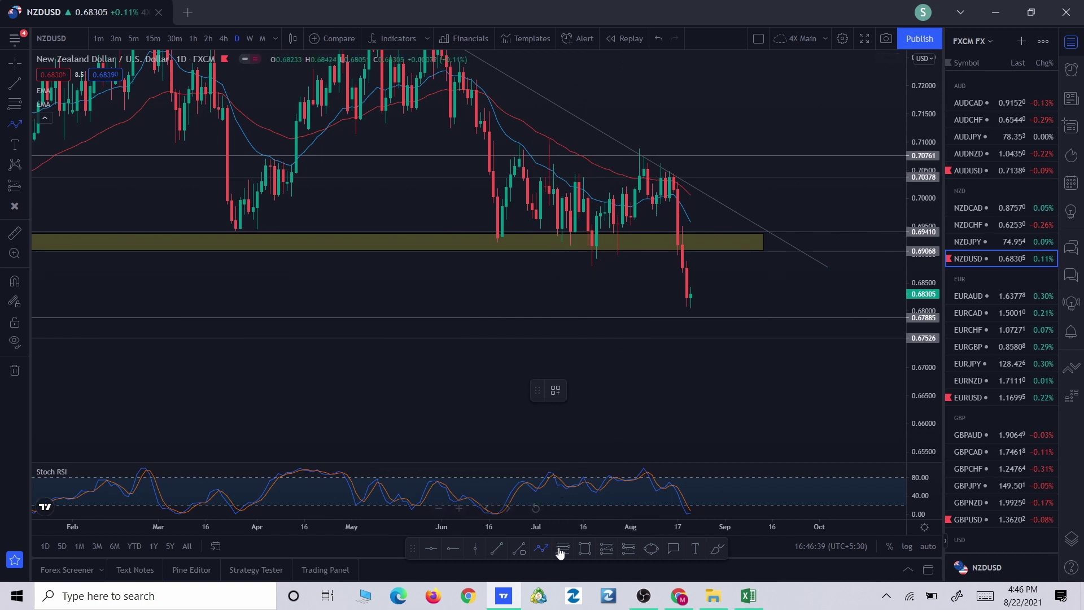
left_click(631, 150)
left_click(746, 310)
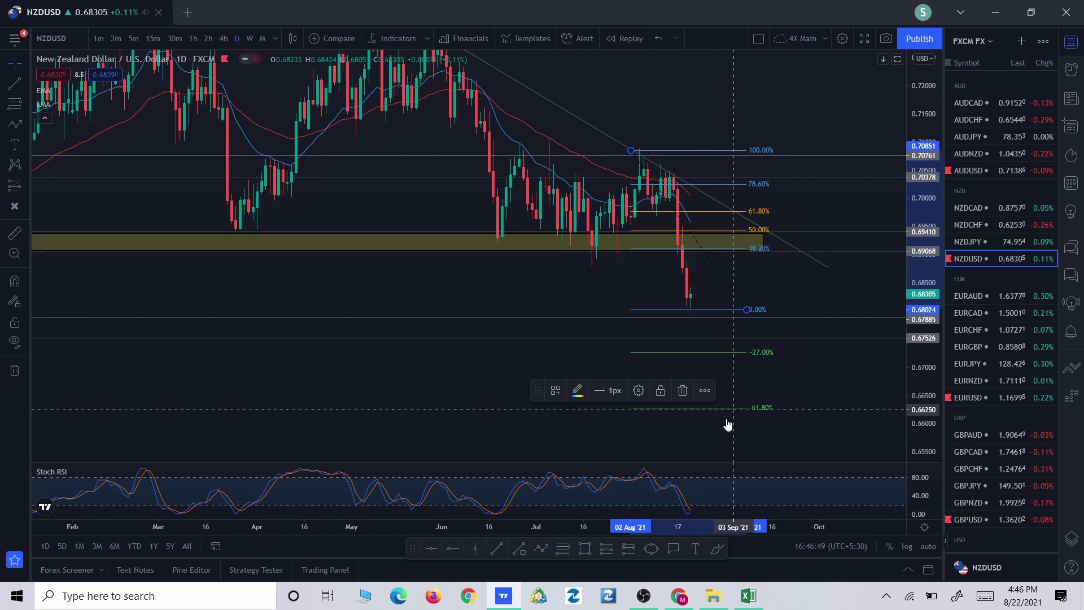
left_click(687, 391)
Open the EURUSD daily chart from the watchlist and rescale it to show the recent swings, highlighted zone and lower levels
left_click_drag(784, 393, 737, 405)
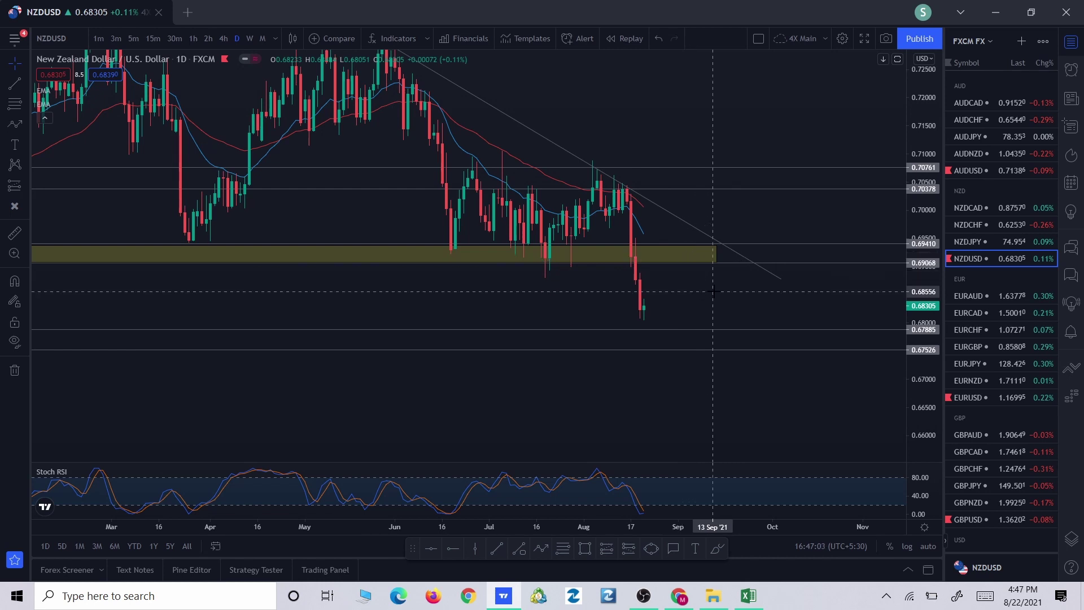
left_click_drag(734, 297, 756, 251)
scroll(1003, 367, "down", 4)
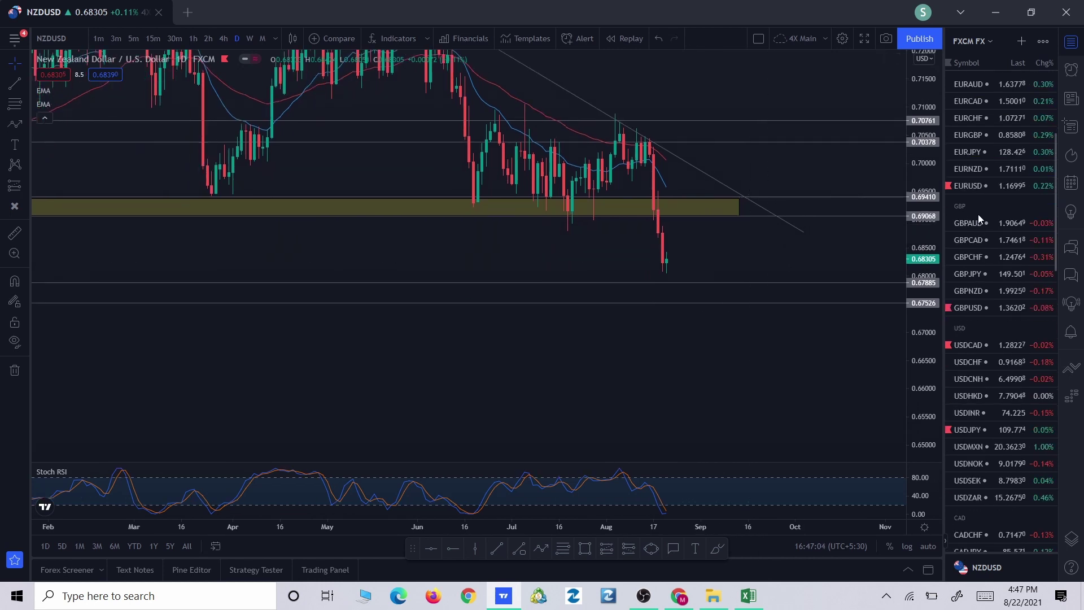
left_click(981, 183)
scroll(819, 298, "up", 2)
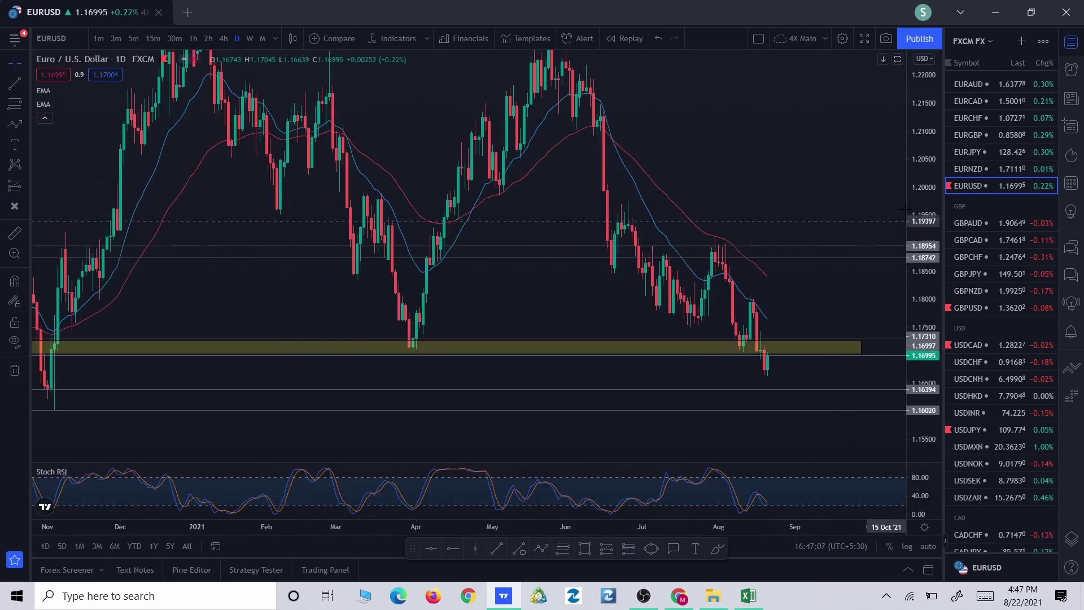
left_click_drag(797, 222, 775, 262)
Trace the EURUSD swing highs and lows with a path from the late-May high to about 1.16626 on 20 Aug '21, and delete it
left_click(542, 552)
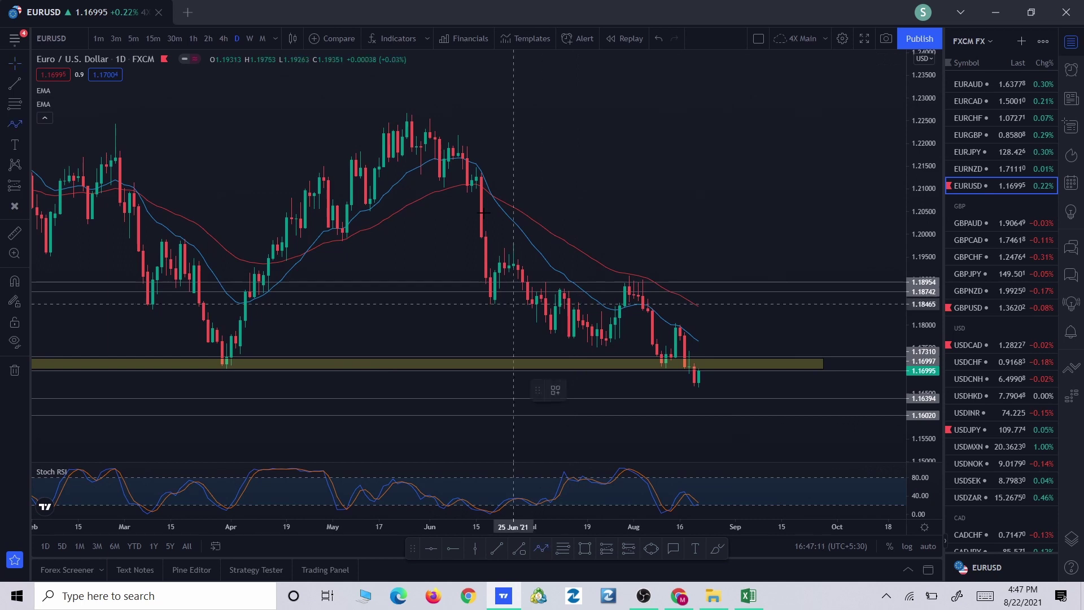
left_click(435, 201)
left_click(453, 136)
left_click(485, 324)
left_click(513, 240)
left_click(583, 355)
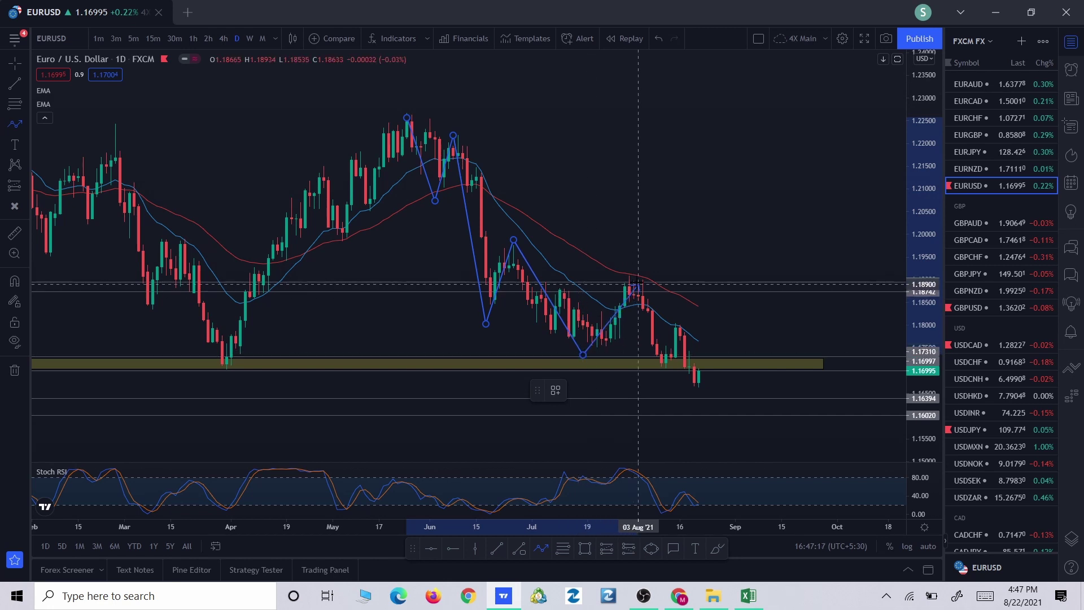
left_click(638, 281)
left_click(666, 373)
left_click(684, 320)
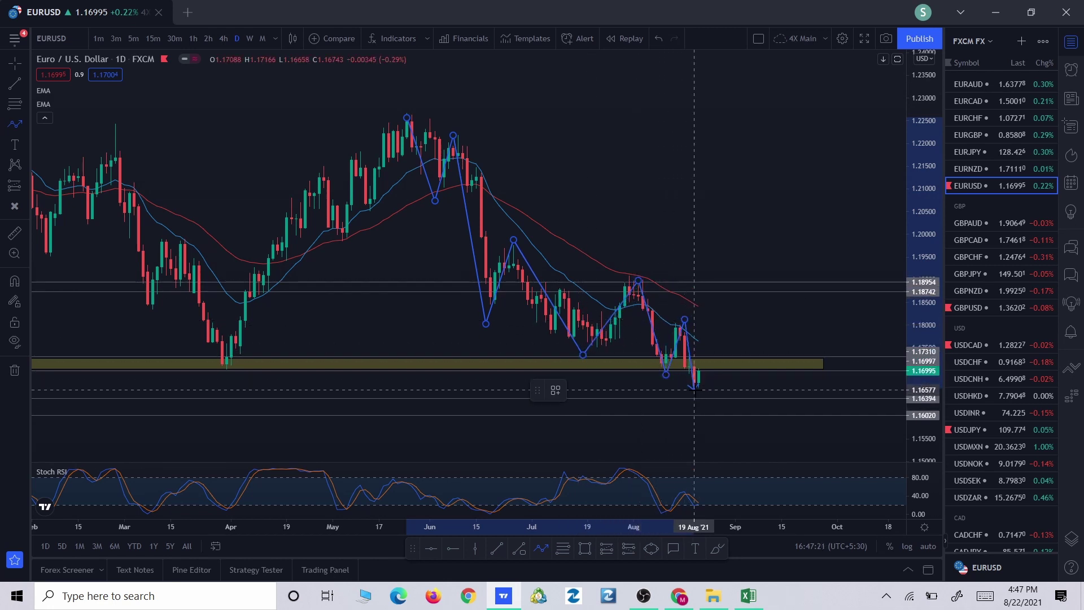
left_click(694, 391)
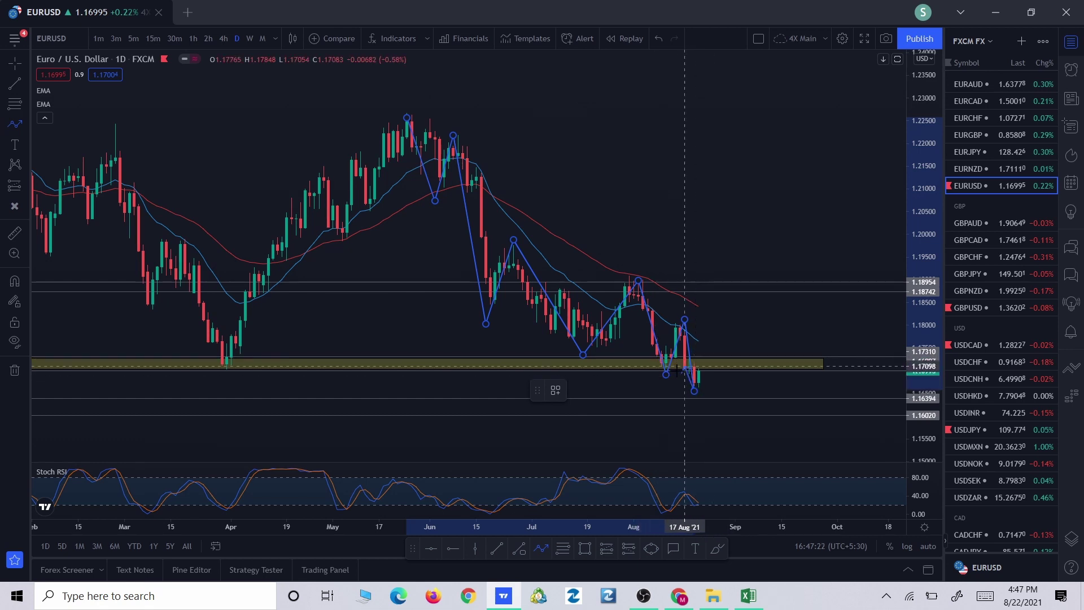
double_click(699, 391)
left_click(645, 398)
Sketch a projected EURUSD path down to about 1.16020, up to the highlighted zone and down to about 1.15260 on 28 Sep '21, and delete it
left_click_drag(718, 326, 714, 246)
scroll(717, 248, "down", 3)
left_click(541, 548)
left_click(752, 293)
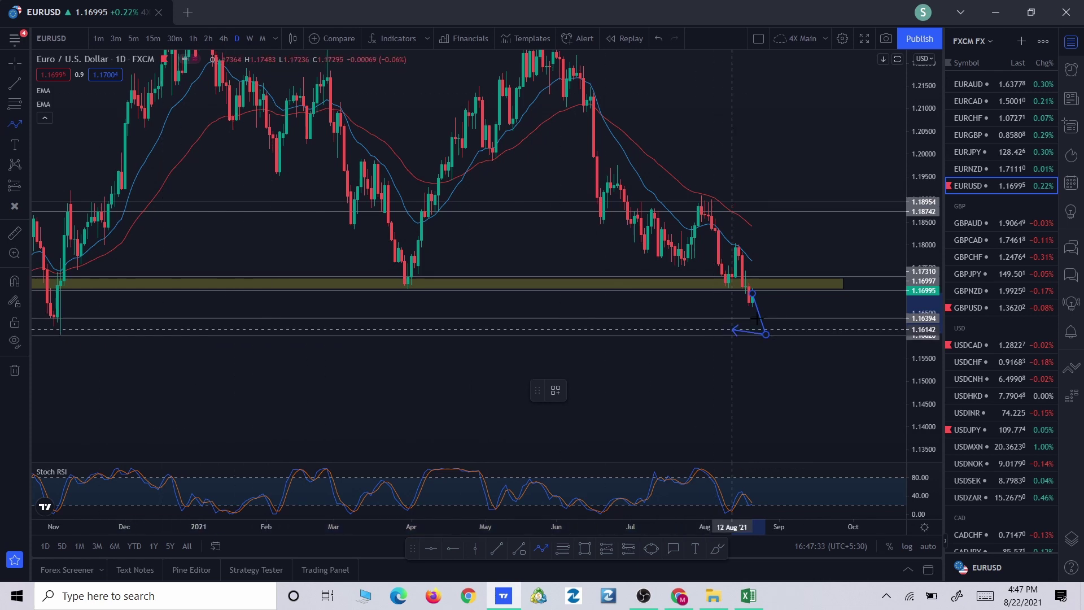
left_click(796, 280)
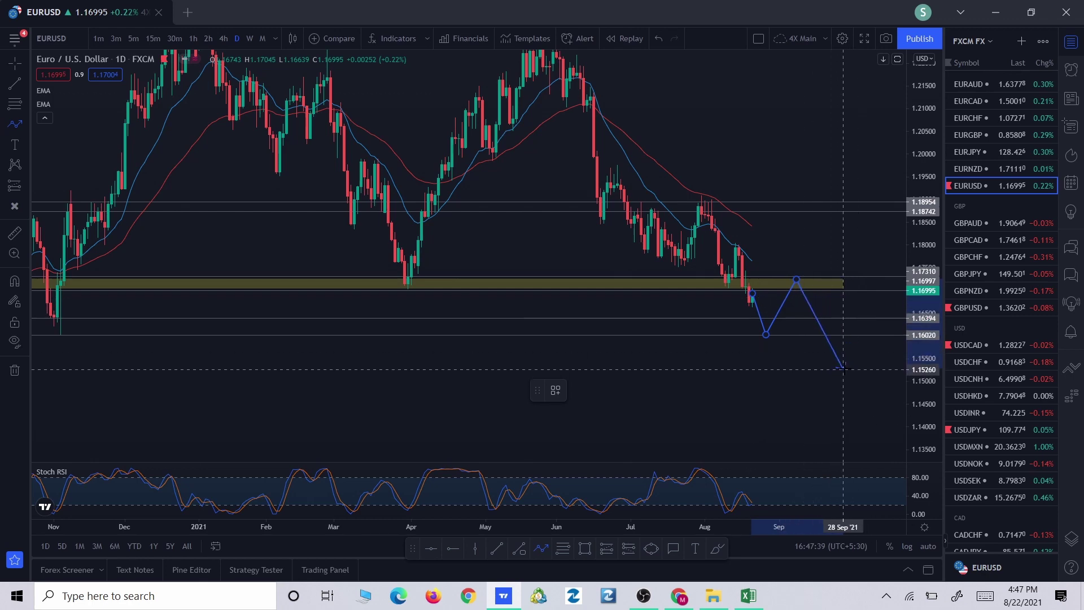
double_click(843, 368)
left_click(645, 393)
Examine past EURUSD price reactions around the highlighted zone and the 1.16020–1.16394 levels back to mid-2020
scroll(706, 339, "down", 3)
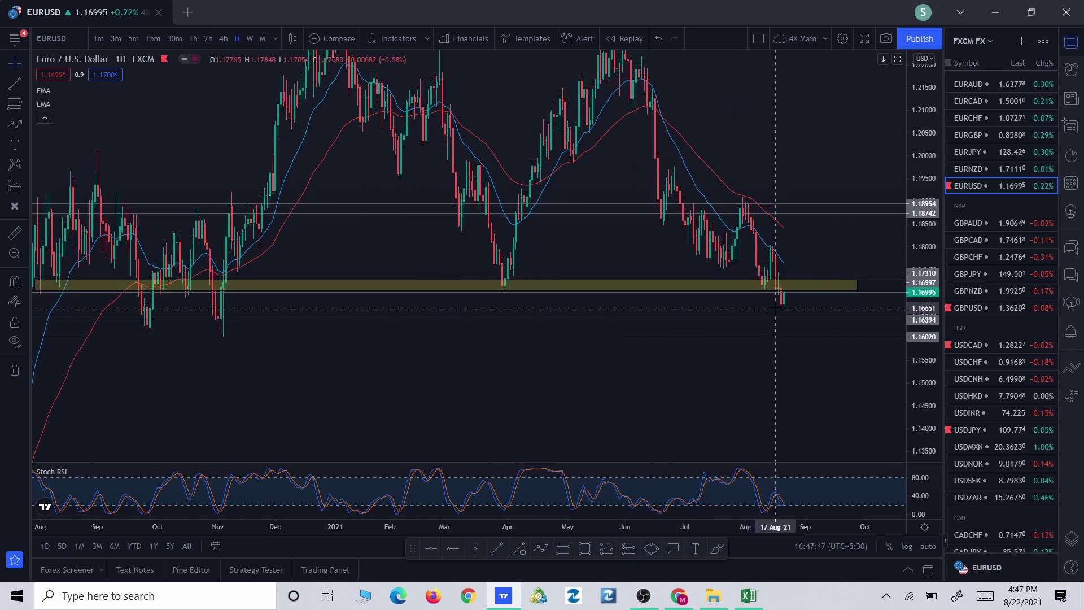
scroll(646, 296, "down", 3)
left_click_drag(415, 256, 325, 256)
scroll(550, 258, "up", 2)
scroll(657, 325, "up", 3)
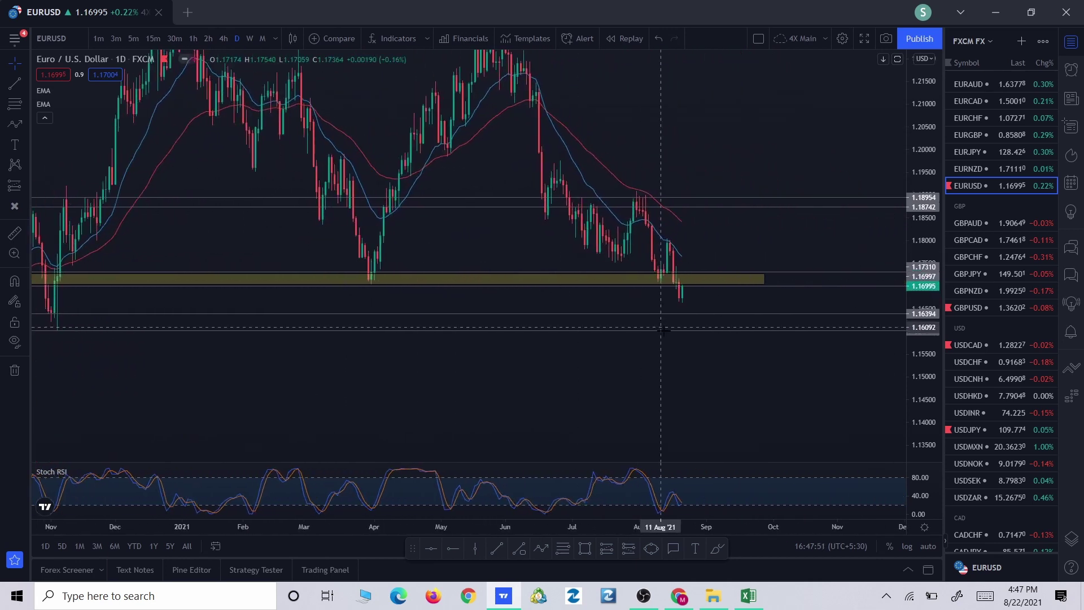
left_click_drag(644, 400, 784, 401)
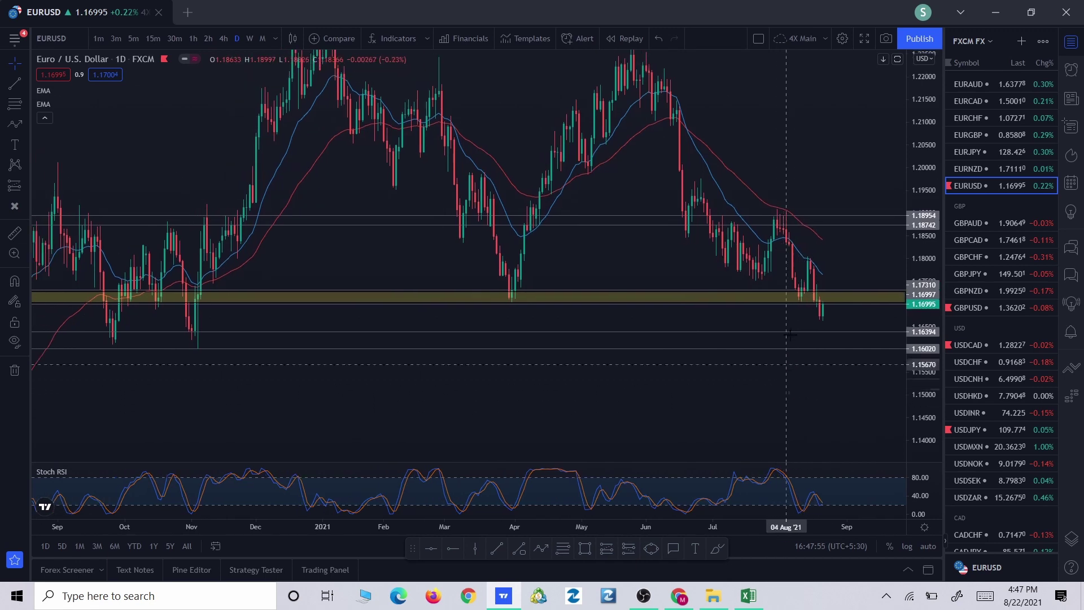
left_click_drag(293, 390, 619, 397)
scroll(523, 375, "up", 4)
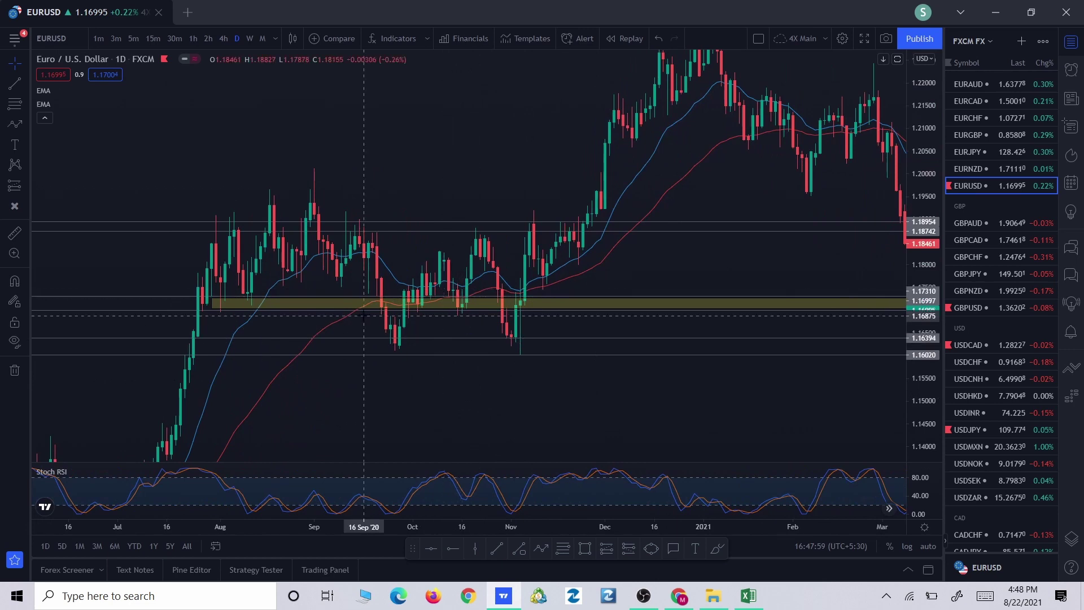
scroll(642, 385, "left", 5)
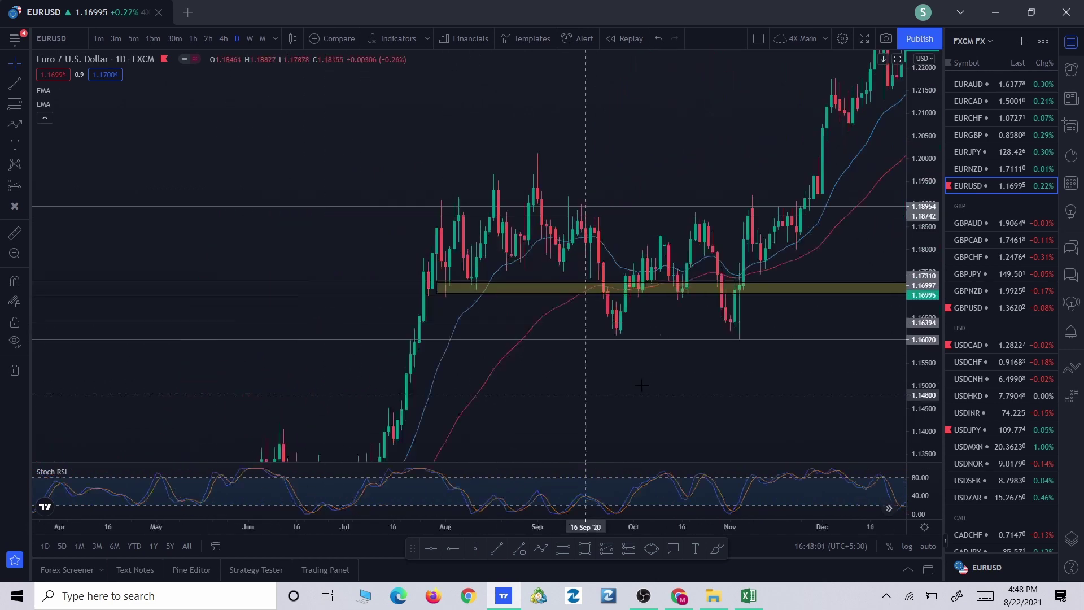
Examine EURUSD price reactions around the drawn levels back through 2018, and return to the recent swings near the highlighted zone
scroll(642, 385, "down", 10)
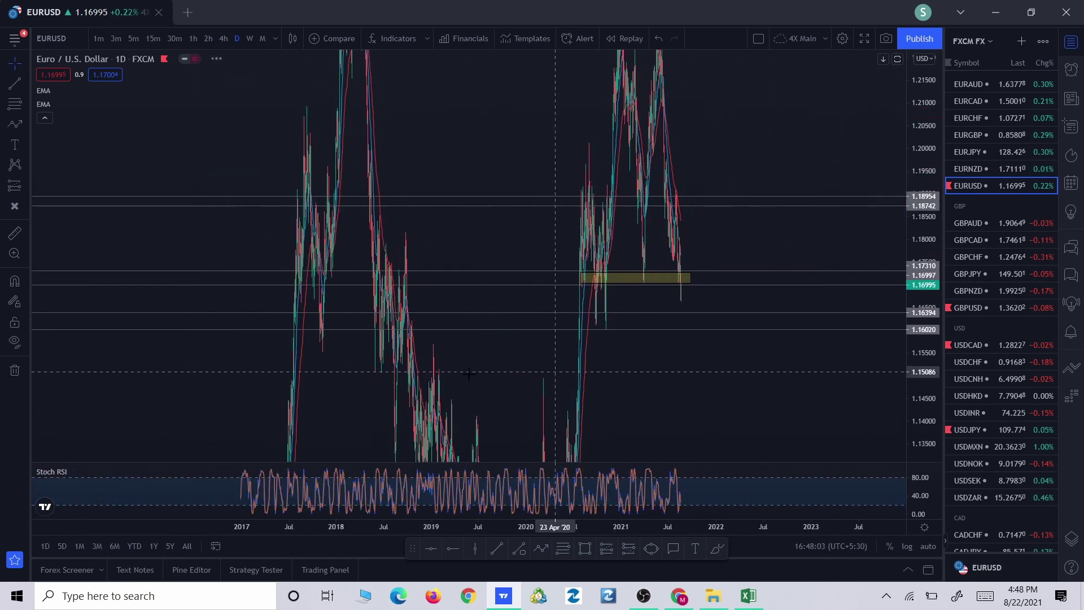
scroll(589, 378, "up", 10)
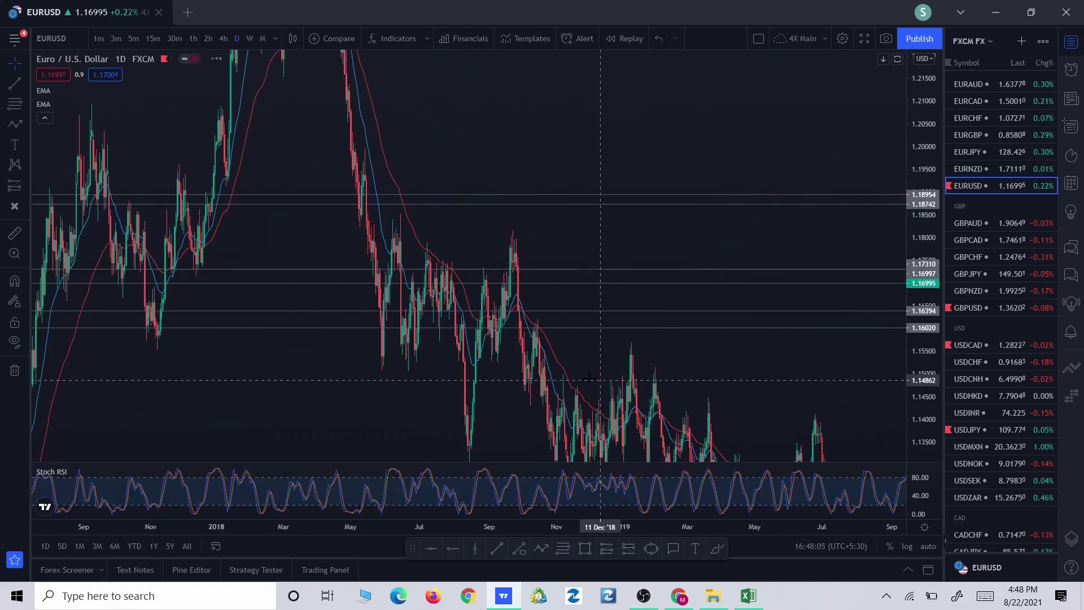
scroll(589, 378, "up", 6)
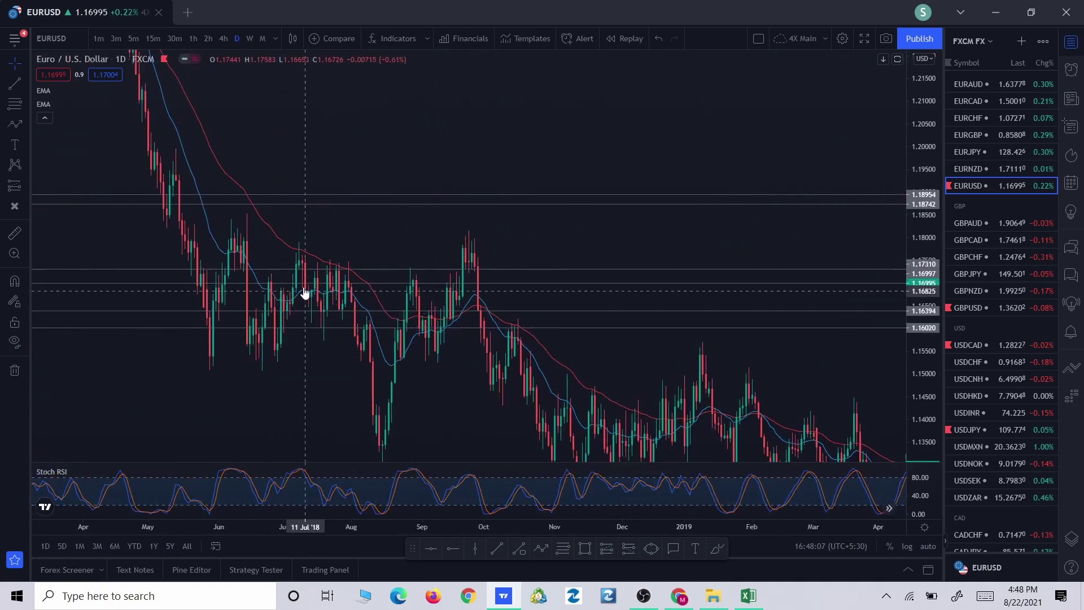
scroll(672, 316, "down", 6)
scroll(589, 377, "up", 8)
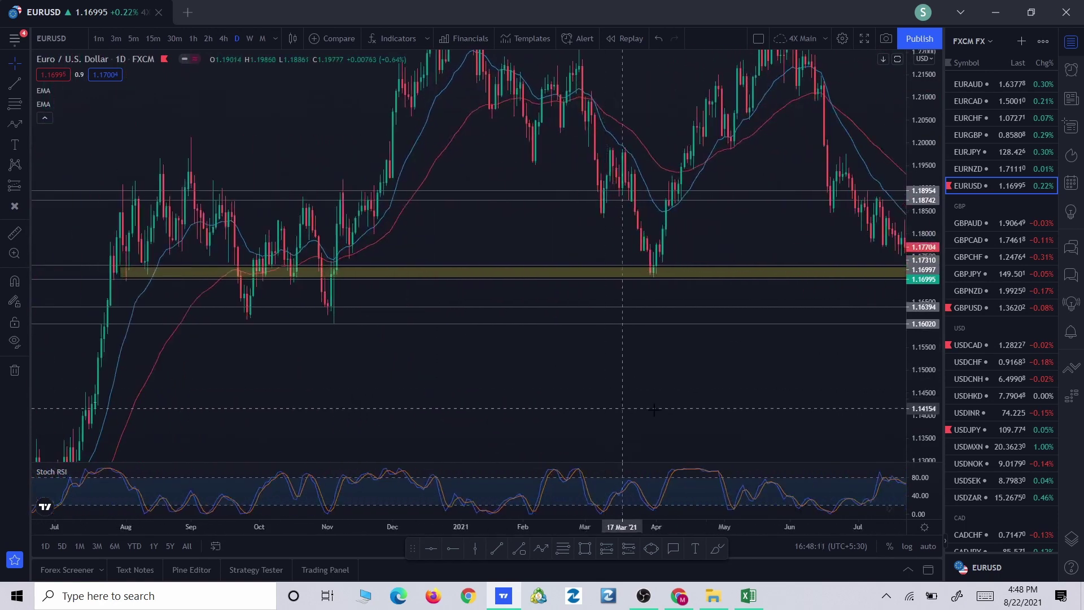
left_click_drag(736, 404, 571, 405)
scroll(720, 430, "up", 2)
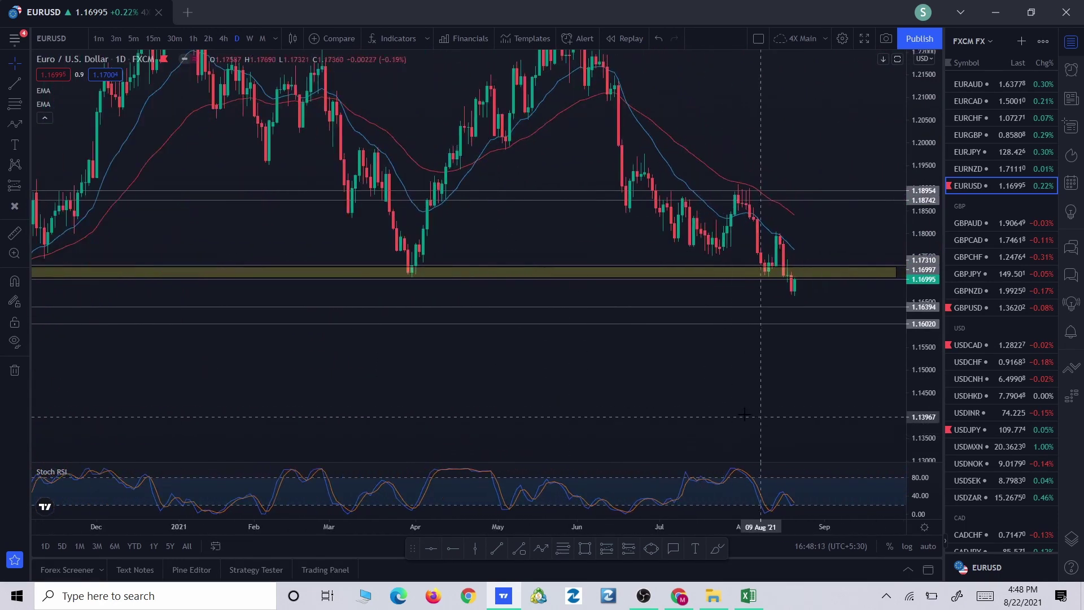
left_click_drag(744, 415, 655, 414)
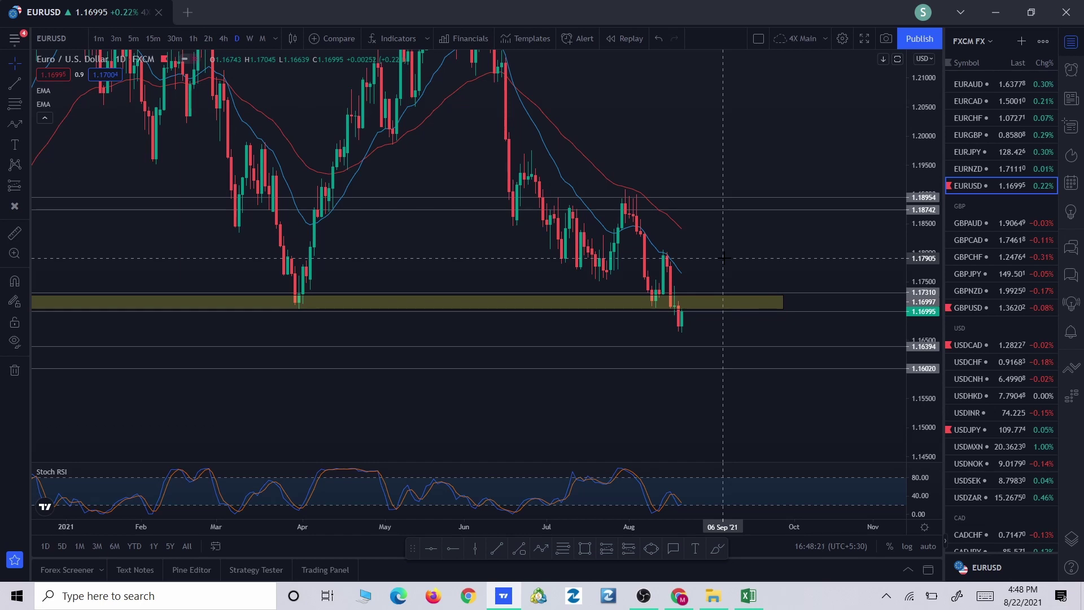
left_click_drag(727, 261, 738, 211)
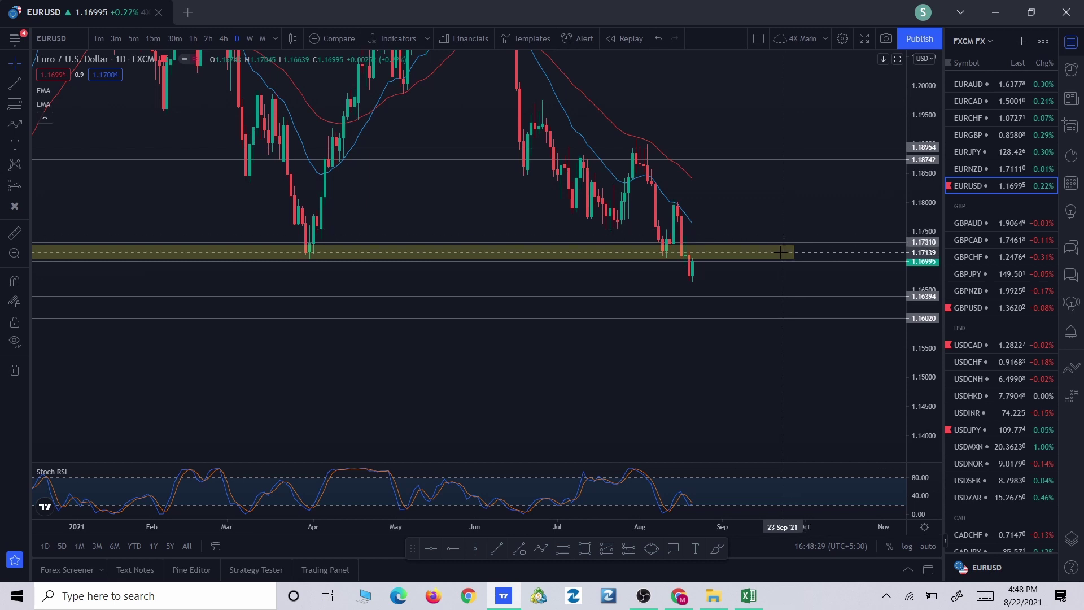
left_click_drag(798, 271, 792, 264)
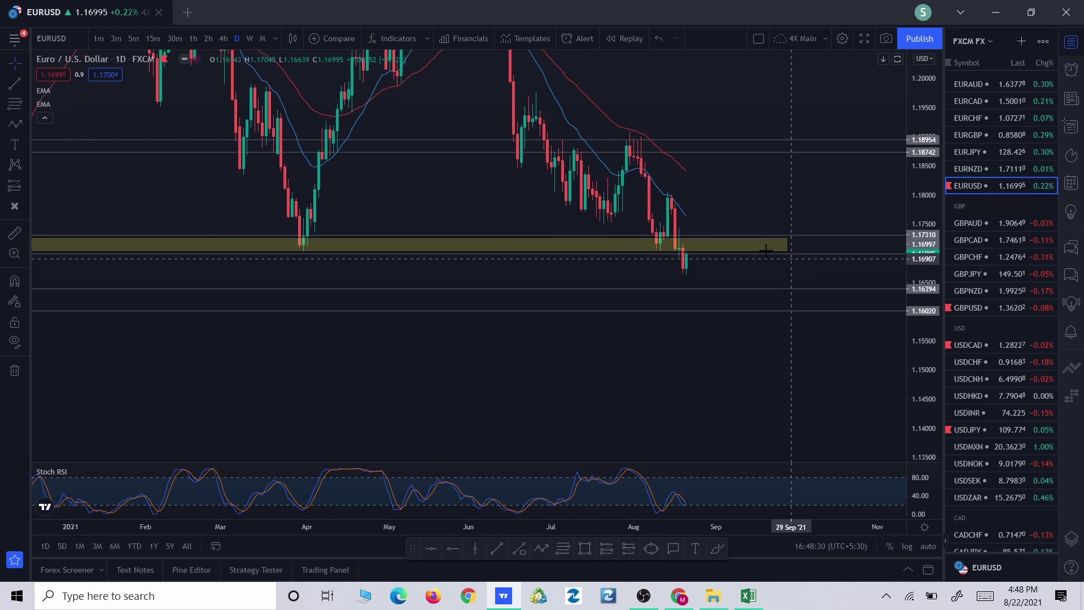
Open the GBPUSD daily chart from the watchlist and reposition it to show the descending channel and both highlighted zones
left_click(977, 310)
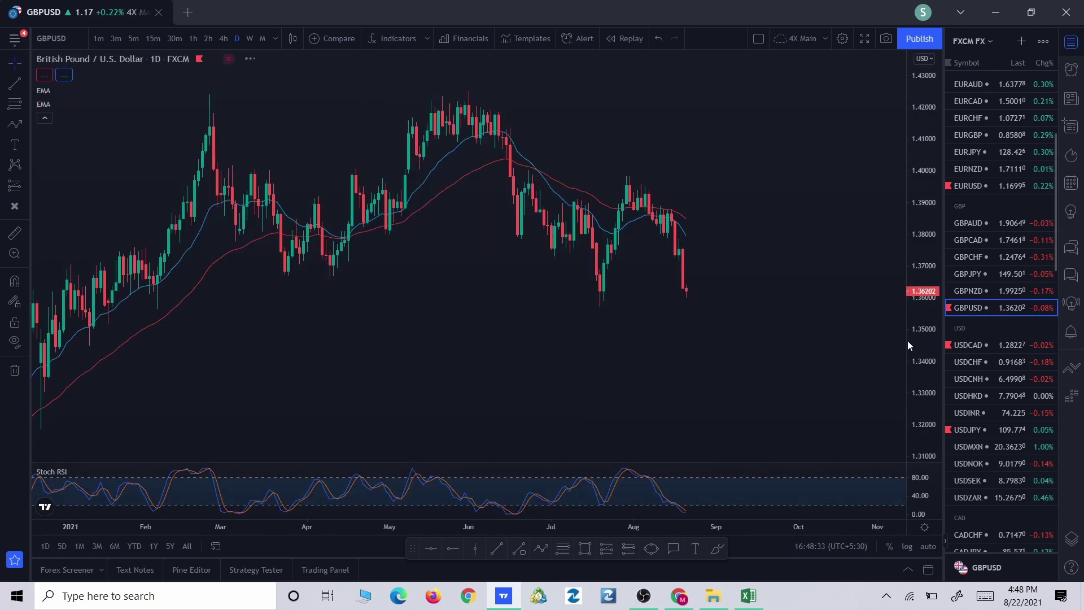
left_click_drag(798, 368, 807, 372)
left_click_drag(930, 275, 929, 272)
left_click_drag(842, 359, 814, 376)
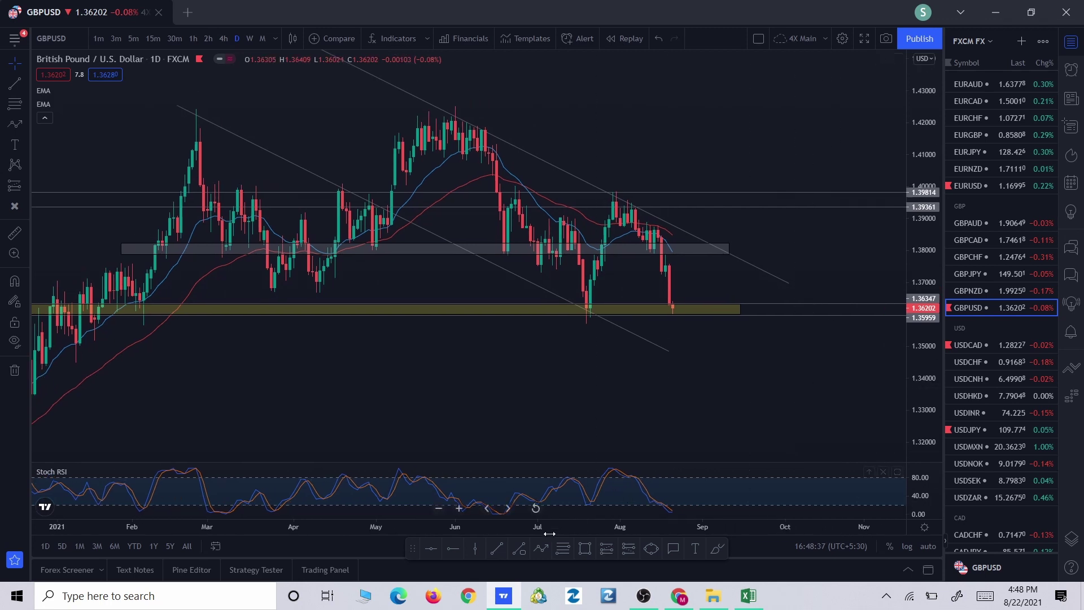
Trace the GBPUSD swing highs and lows with a path from about 1.42435 on 04 Jun '21 to the yellow zone in August, and delete it
left_click(467, 109)
left_click(501, 264)
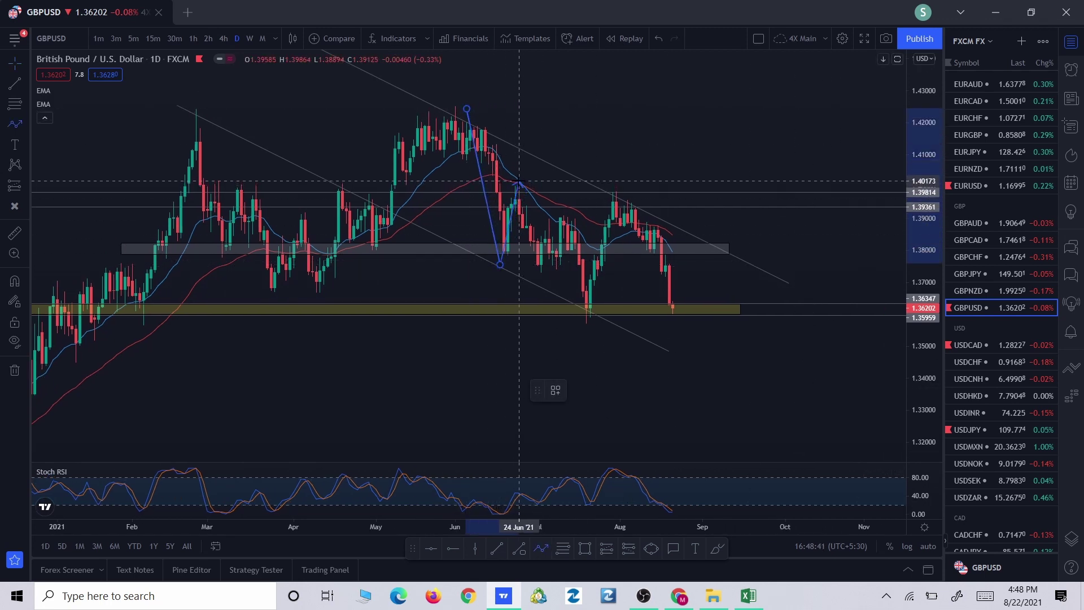
left_click(519, 181)
left_click(582, 314)
left_click(616, 198)
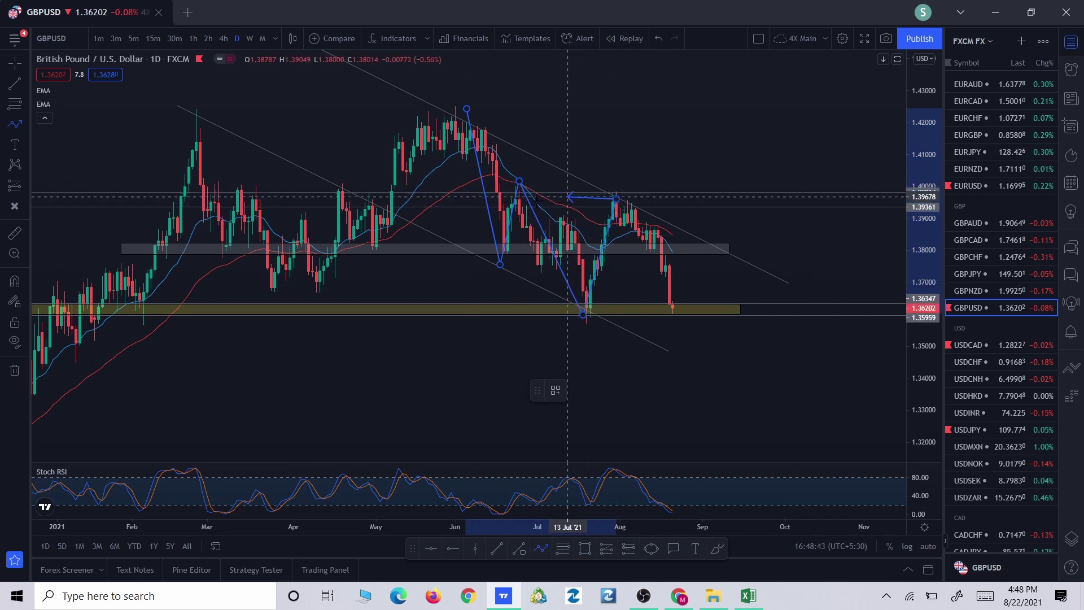
left_click(681, 313)
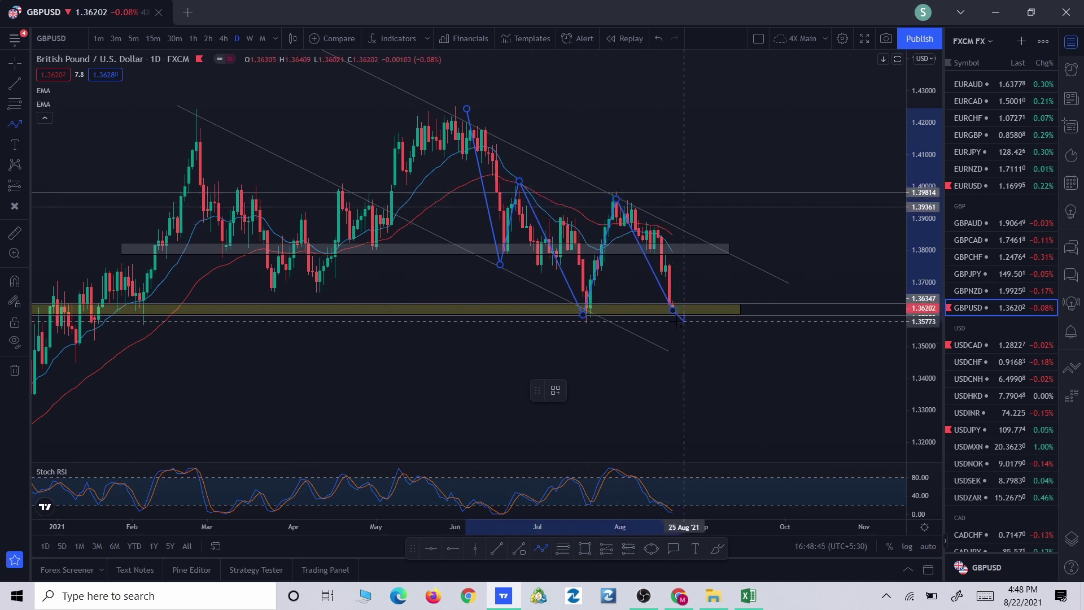
left_click(643, 391)
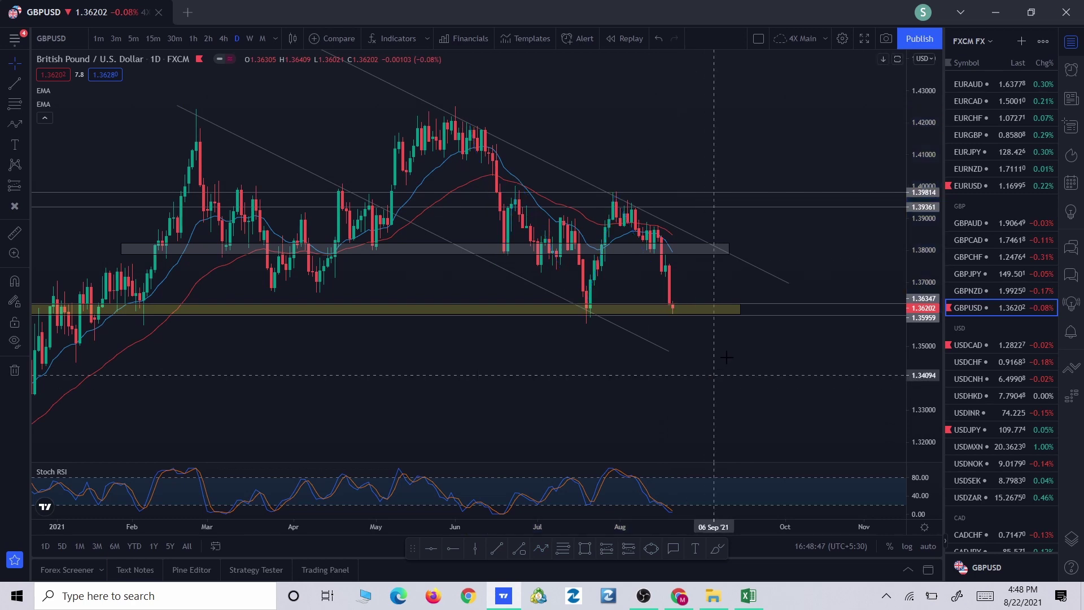
Sketch a projected GBPUSD path from the yellow zone to below 1.34000, back to the zone and down to about 1.33813 on 14 Oct '21, and delete it
scroll(739, 347, "down", 2)
left_click(685, 248)
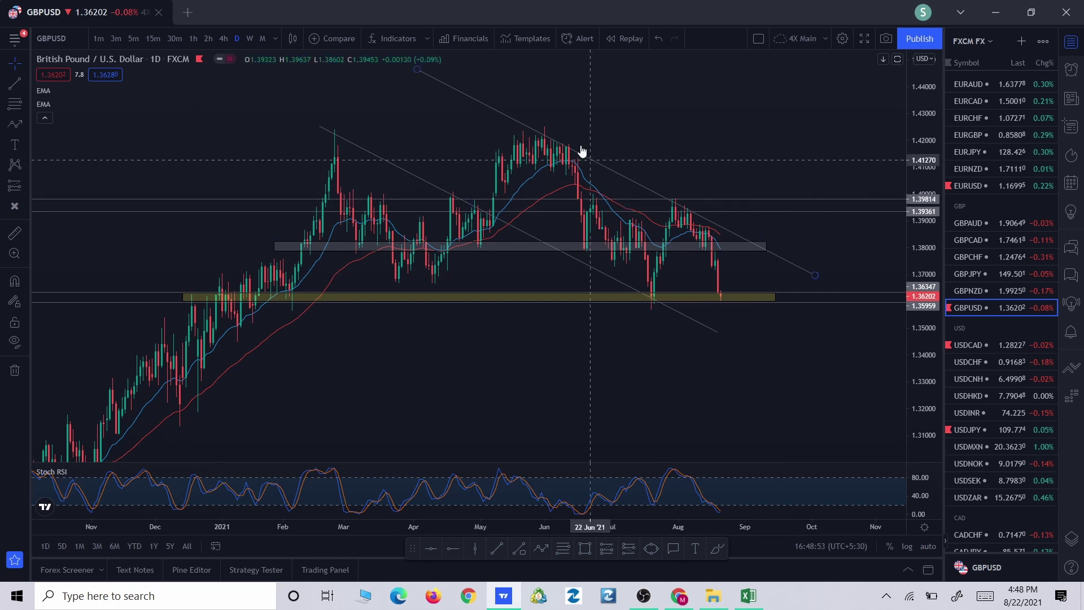
left_click_drag(775, 379, 777, 357)
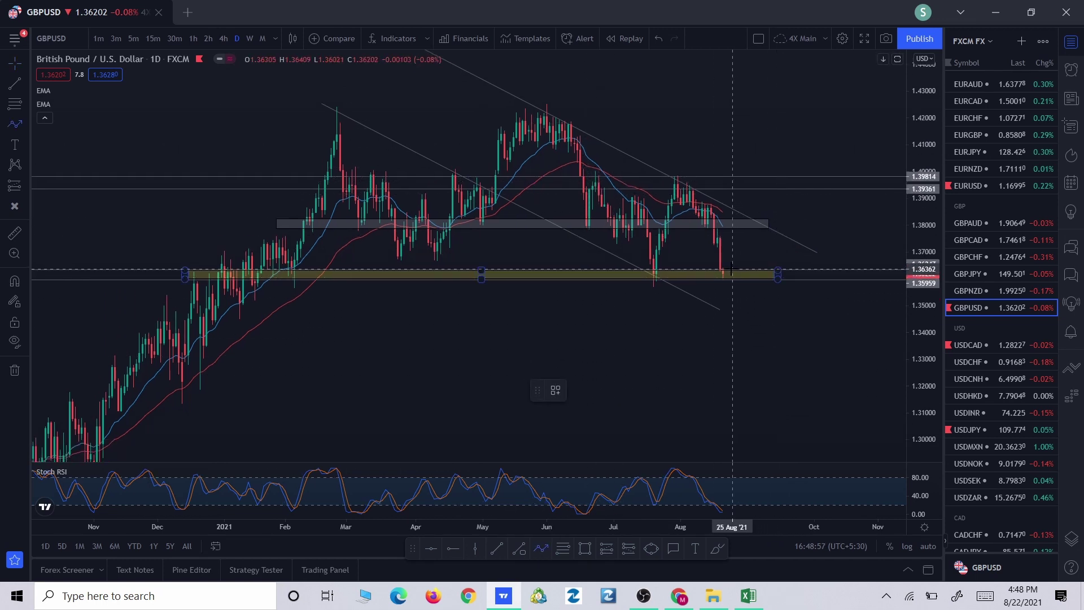
left_click_drag(742, 292, 753, 341)
left_click(754, 342)
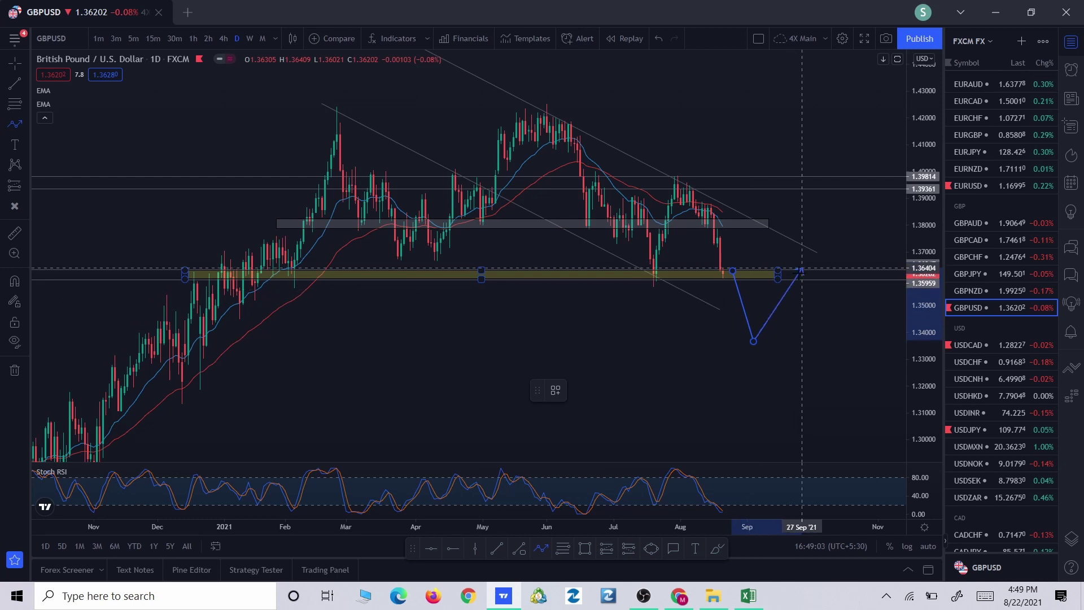
left_click(802, 274)
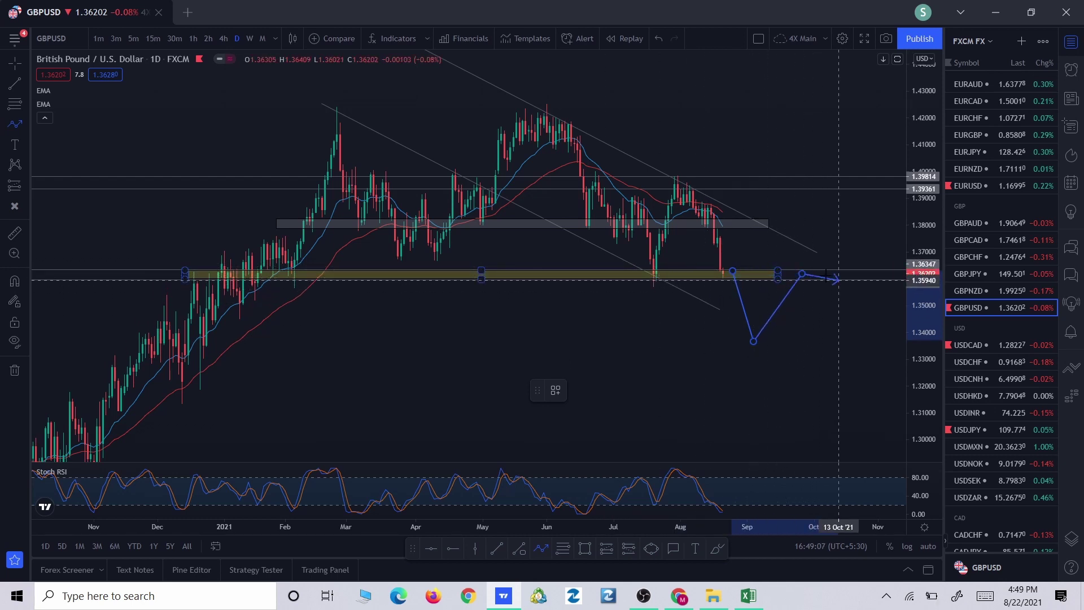
double_click(842, 338)
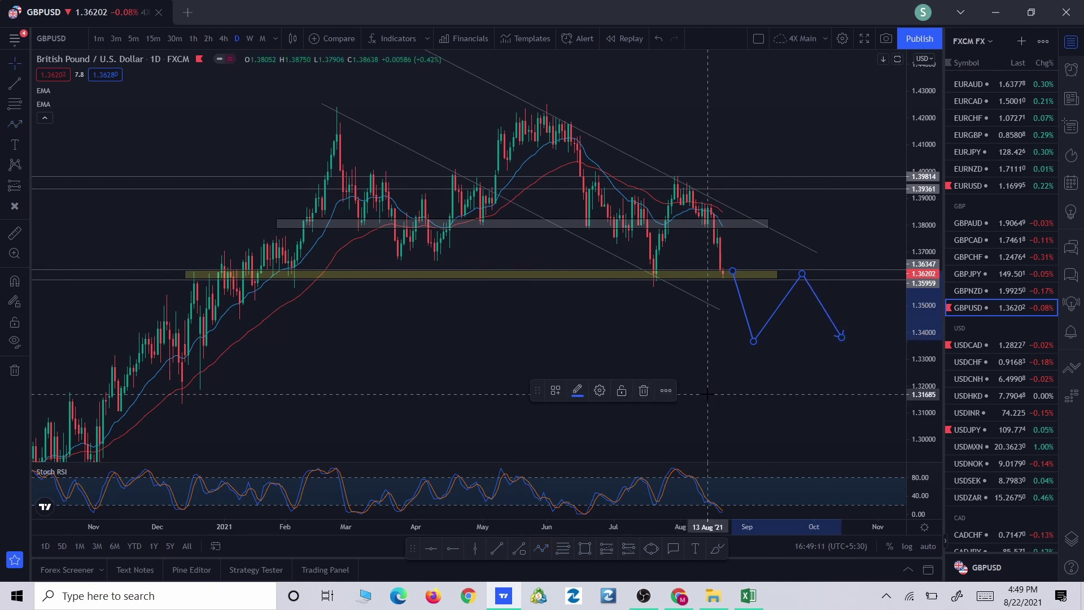
left_click(644, 390)
Examine past GBPUSD price reactions around the 1.35959–1.36347 zone back to mid-2017
left_click_drag(644, 389, 740, 373)
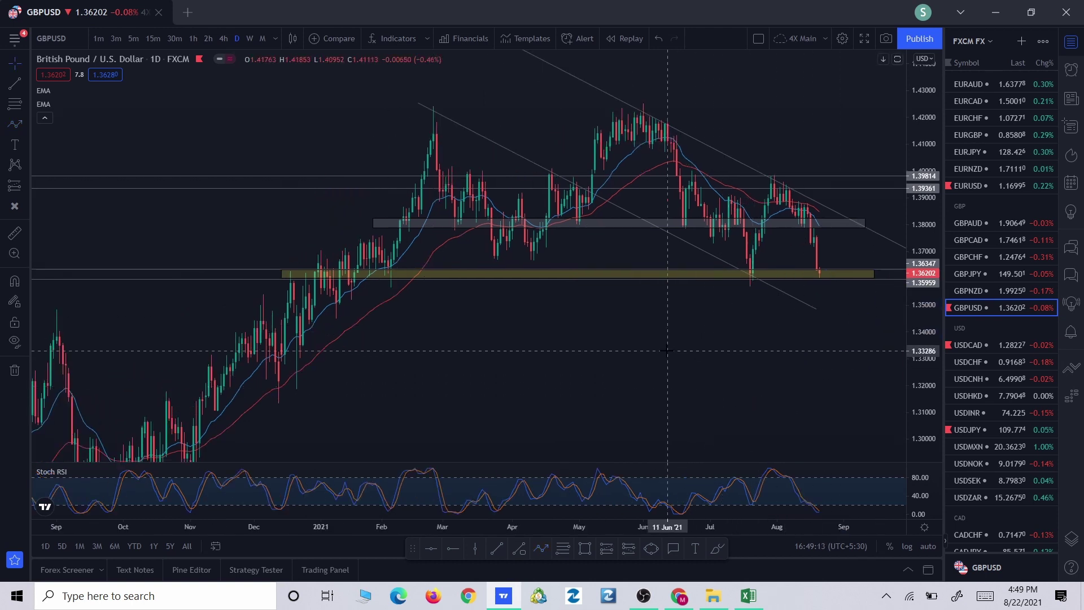
scroll(463, 326, "down", 6)
scroll(591, 338, "up", 8)
left_click_drag(680, 356, 800, 310)
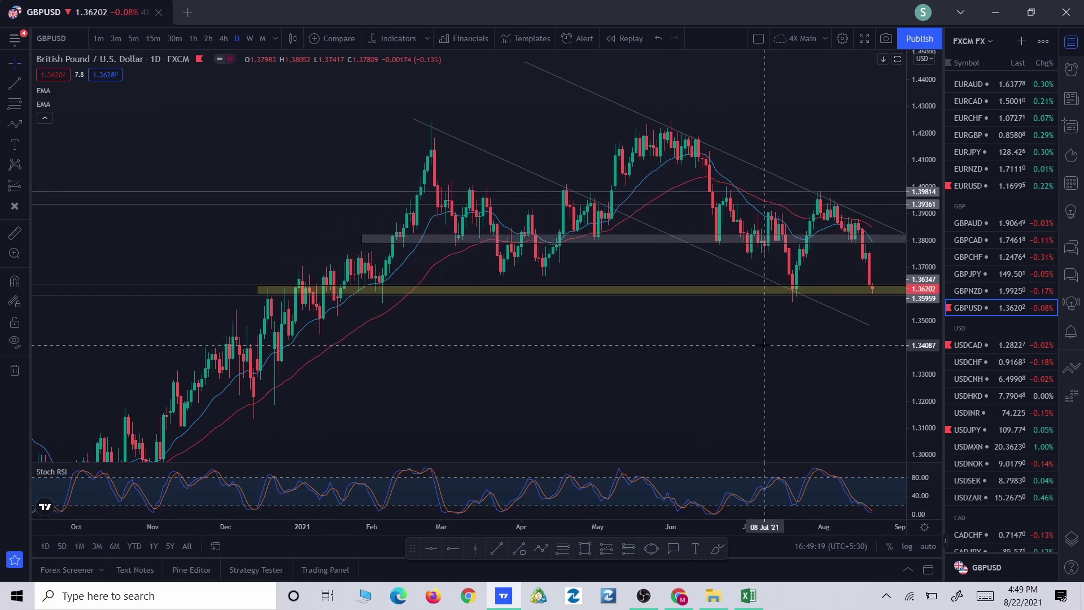
left_click_drag(383, 316, 560, 299)
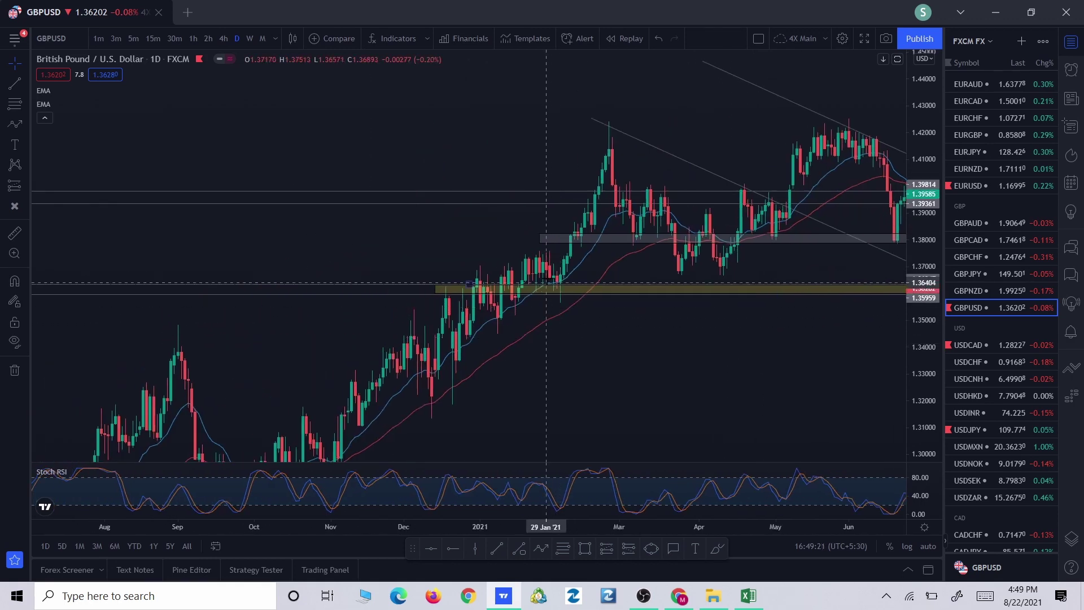
scroll(499, 364, "down", 10)
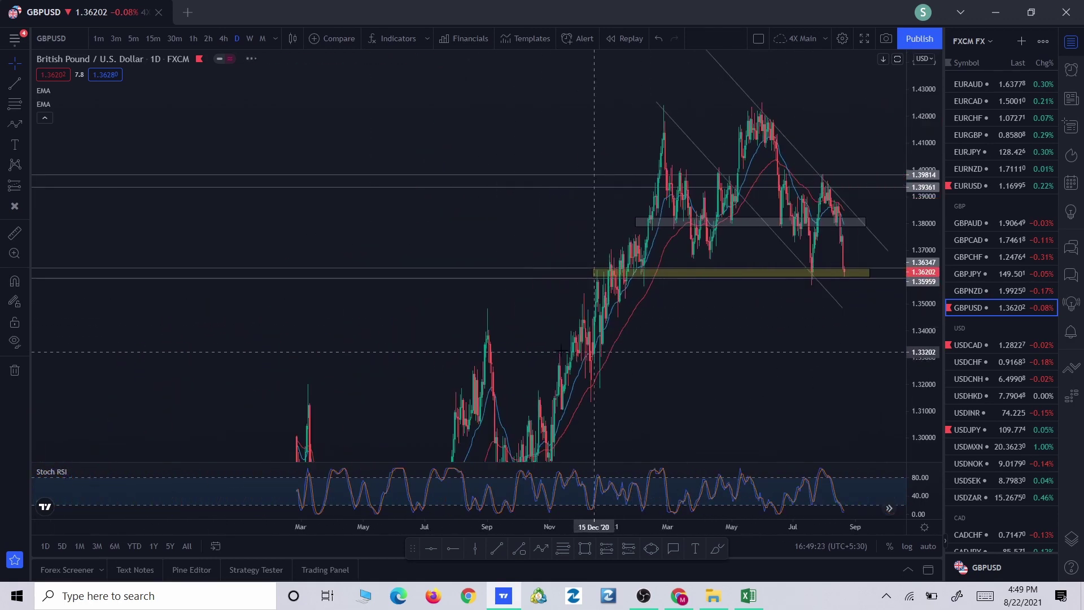
left_click_drag(273, 345, 723, 347)
scroll(473, 345, "up", 12)
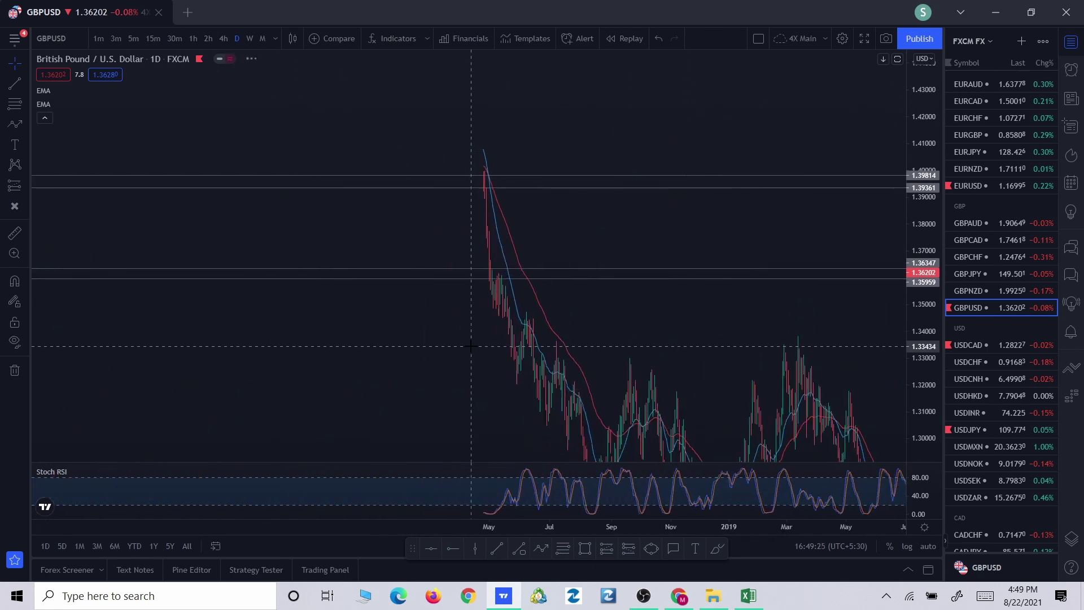
left_click_drag(361, 296, 615, 299)
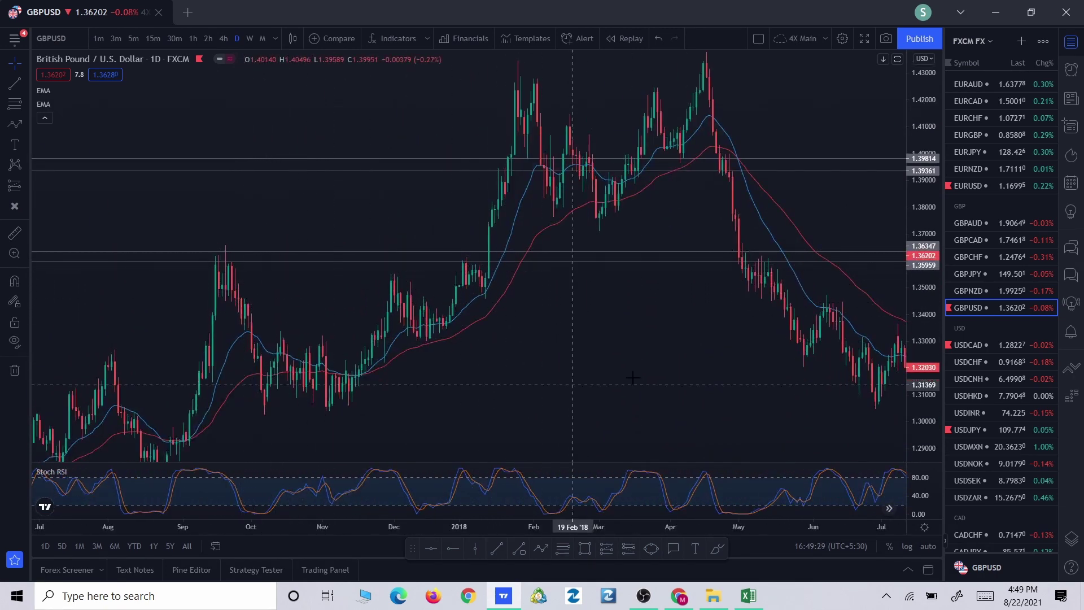
Return to the recent GBPUSD swings and examine the latest price against the descending channel, the yellow zone and the grey zone
scroll(729, 379, "down", 3)
left_click_drag(739, 378, 282, 346)
scroll(836, 333, "down", 5)
left_click_drag(848, 332, 272, 331)
scroll(671, 320, "right", 15)
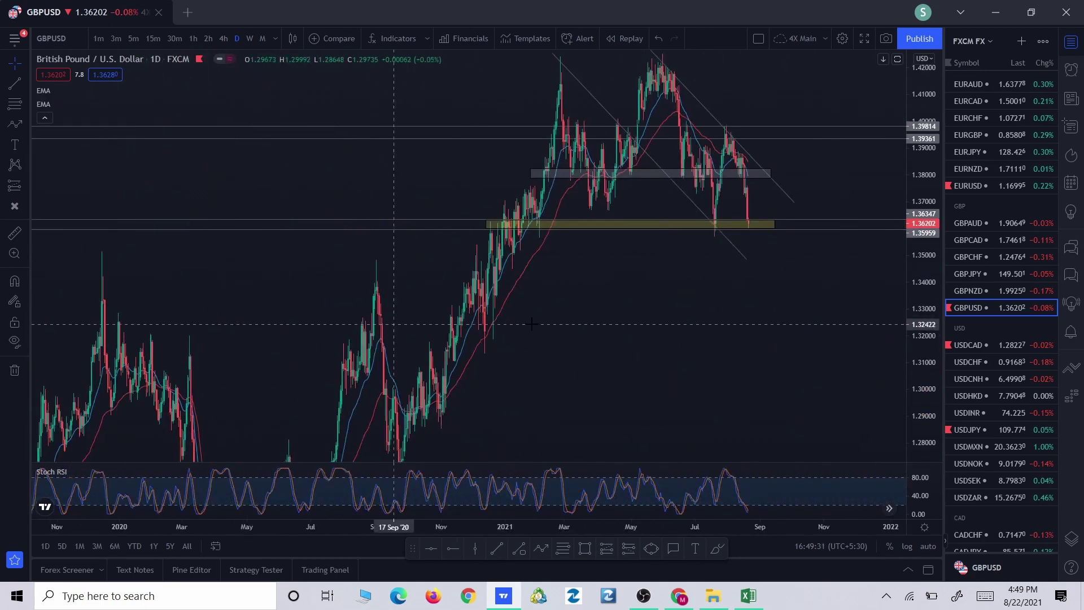
left_click_drag(625, 374, 695, 356)
scroll(762, 364, "up", 2)
left_click_drag(818, 368, 777, 375)
scroll(781, 398, "down", 2)
left_click(729, 242)
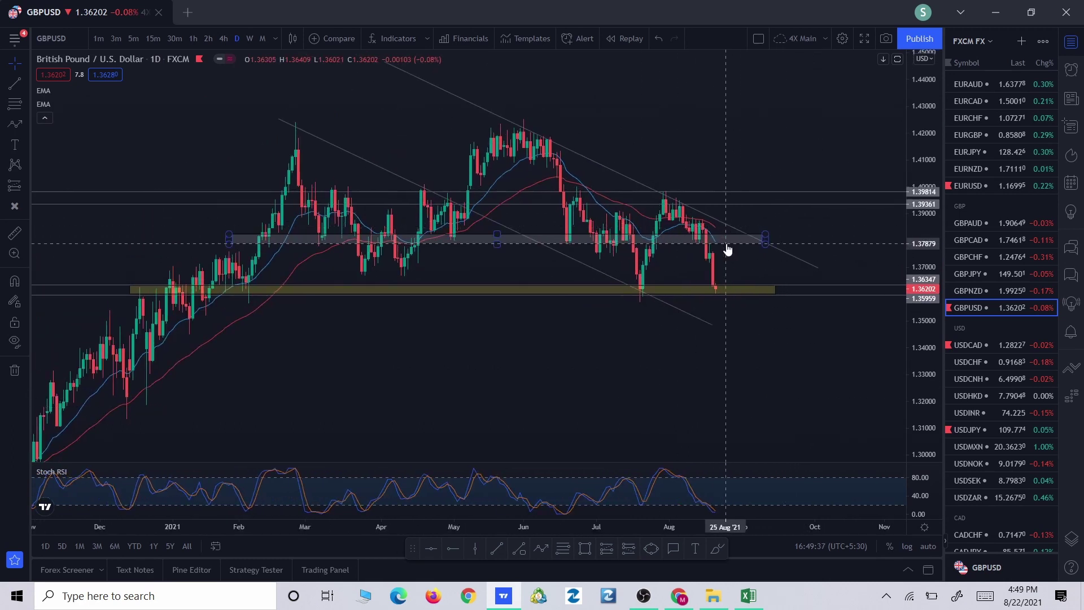
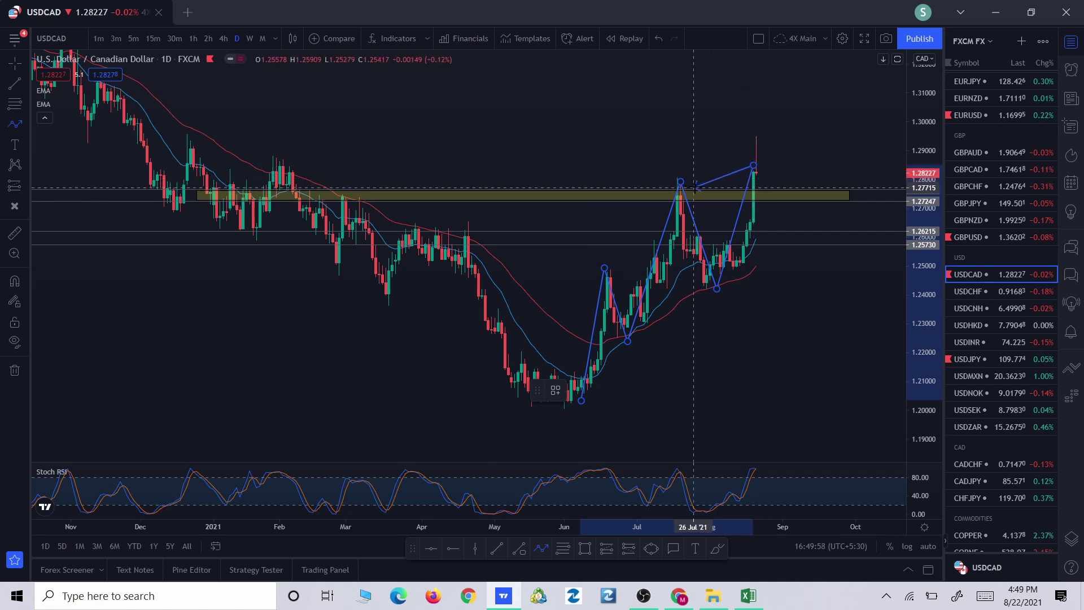
Finish the USDCAD swing path at the August high above the yellow zone and delete it
left_click(750, 166)
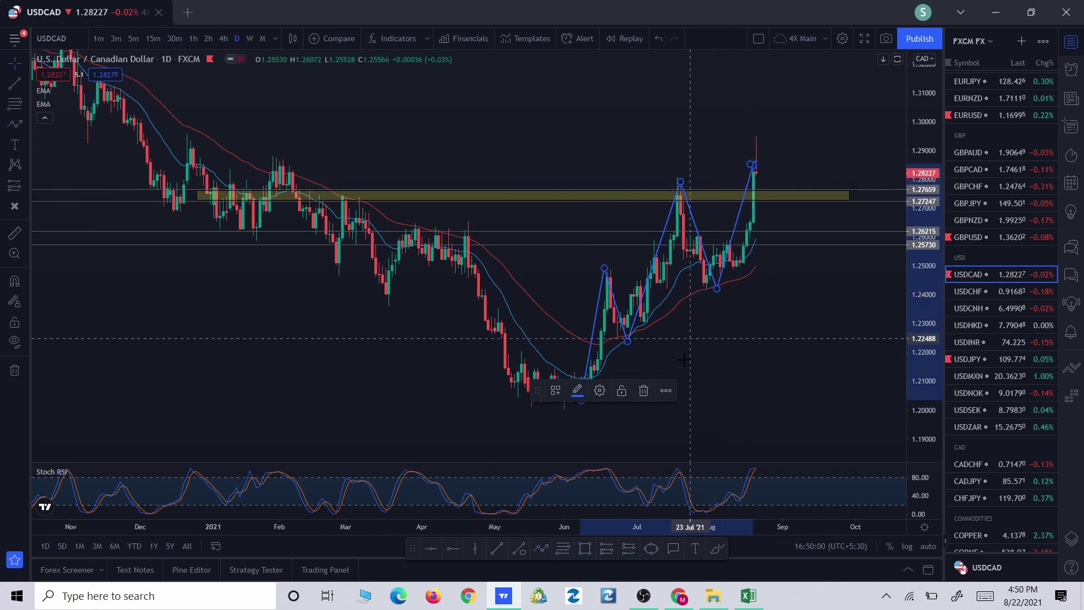
left_click(642, 393)
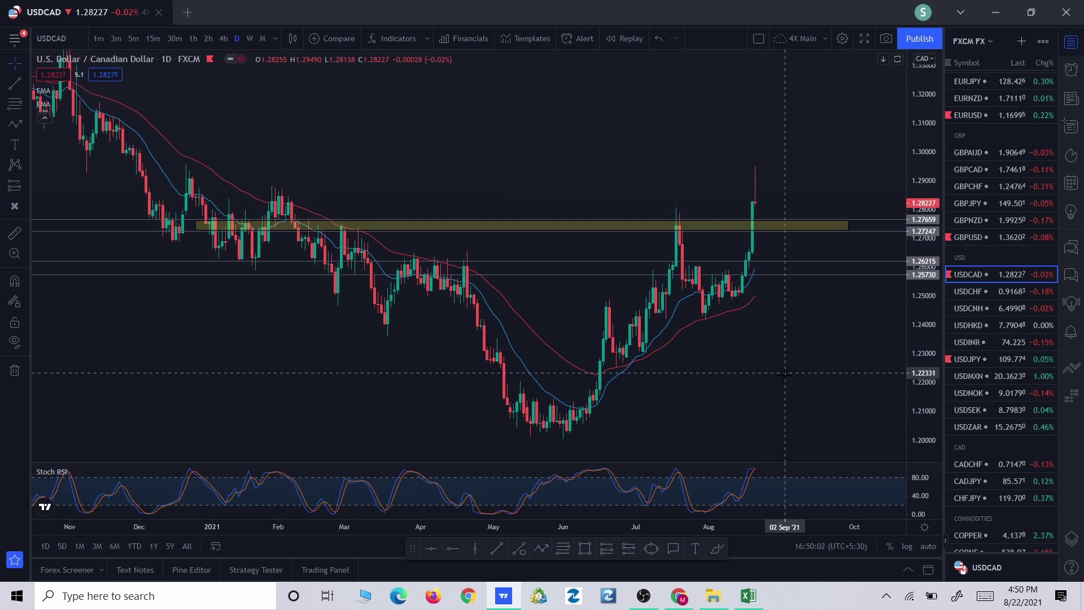
Sketch a projected USDCAD path from the latest close up to about 1.30026, back to the yellow zone and up above 1.30000, and delete it
left_click_drag(775, 379, 739, 395)
scroll(690, 420, "up", 1)
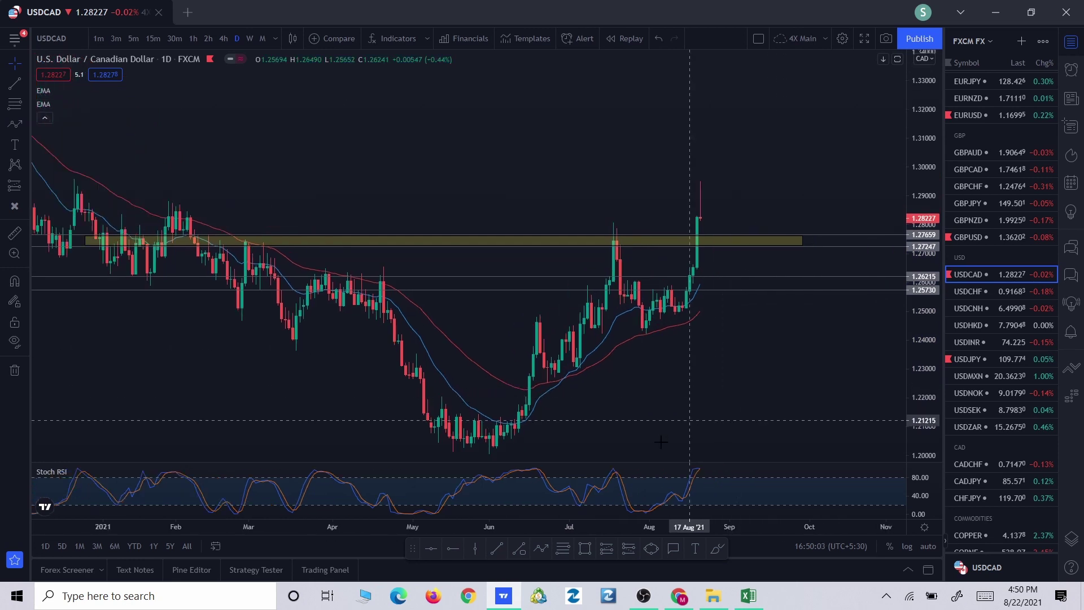
left_click(542, 547)
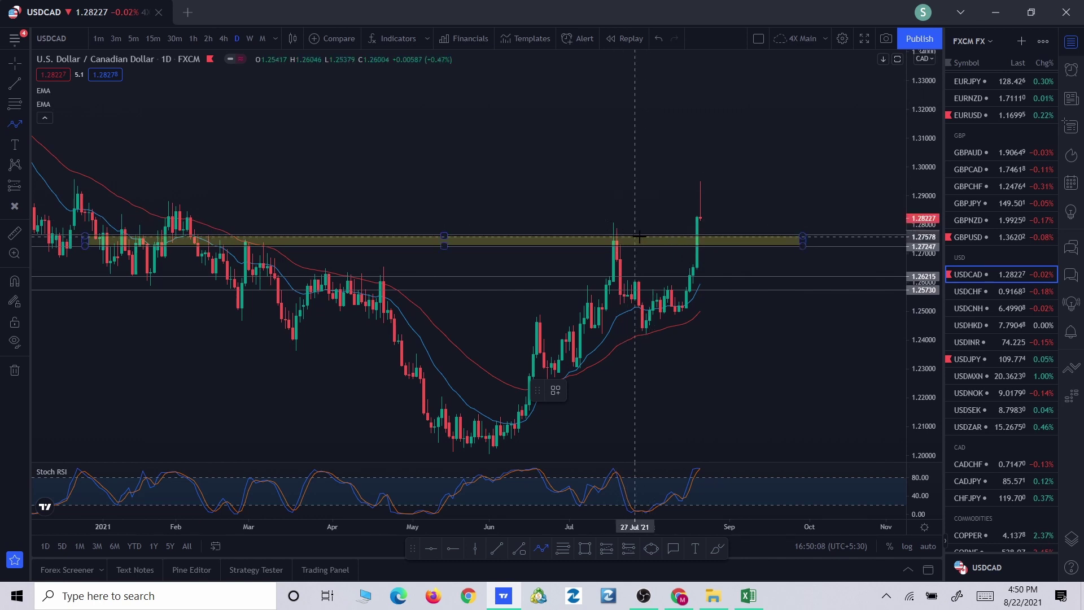
left_click(701, 217)
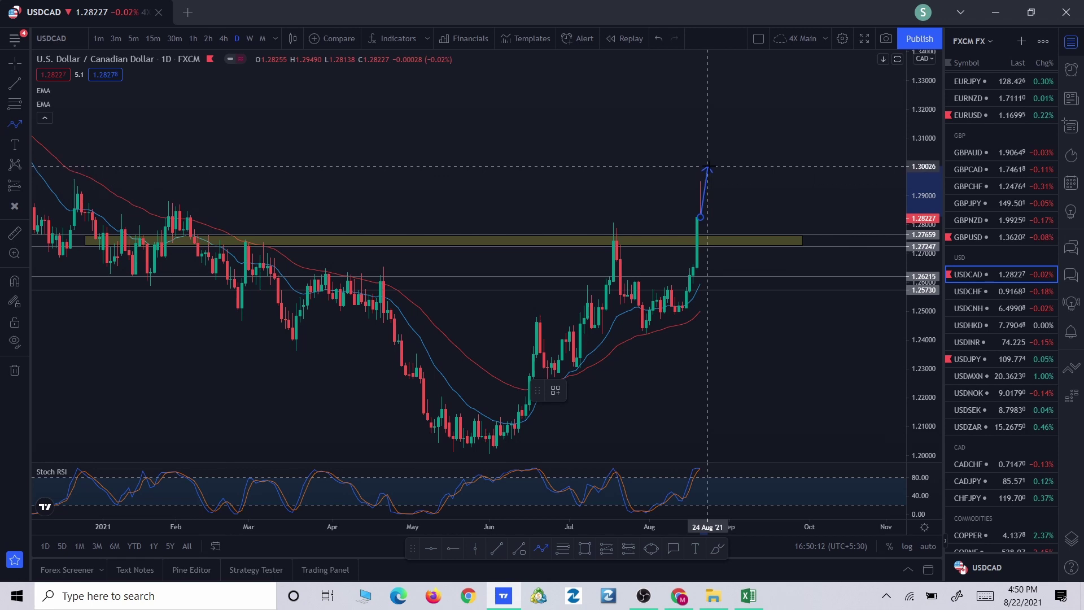
left_click(708, 167)
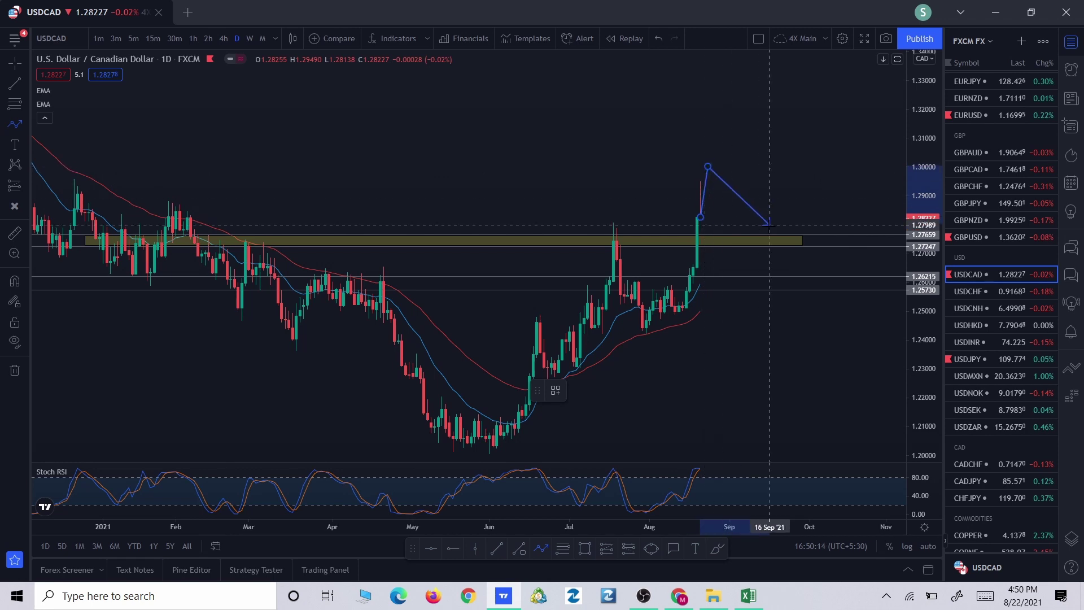
left_click(768, 237)
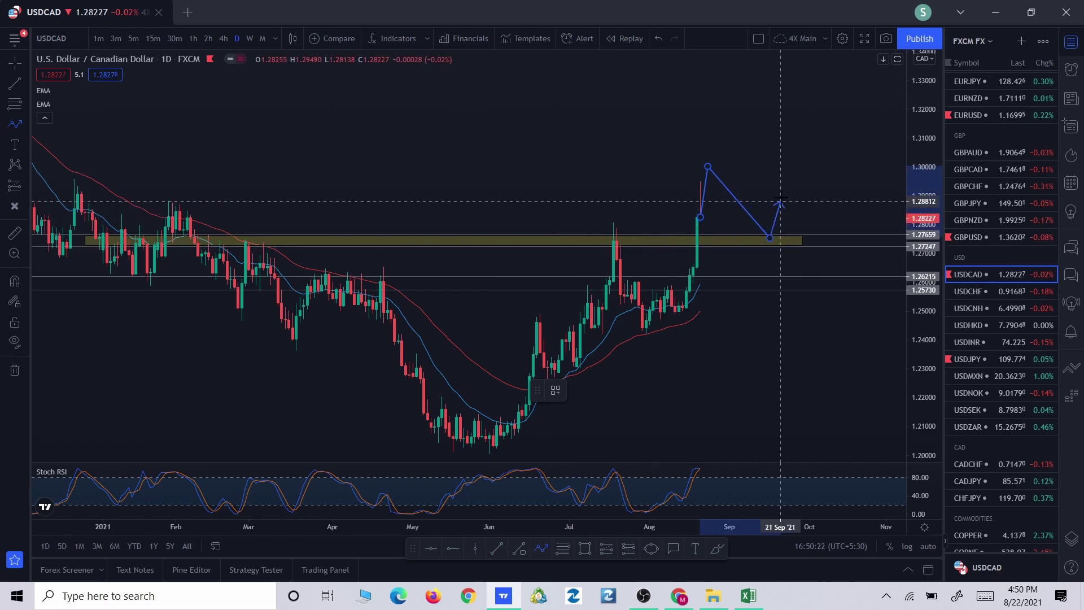
left_click(795, 152)
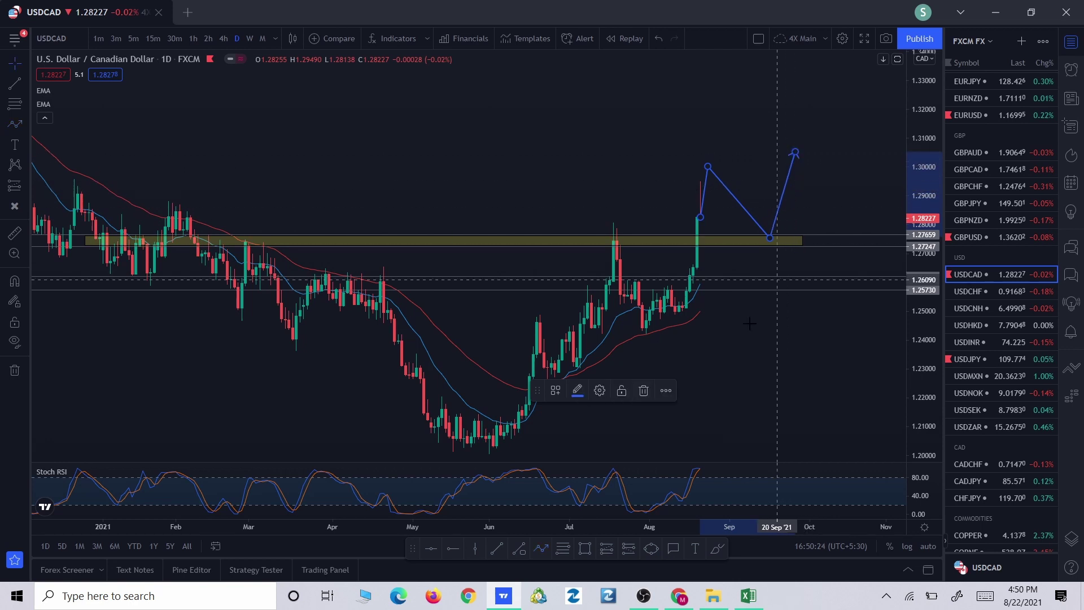
left_click(644, 391)
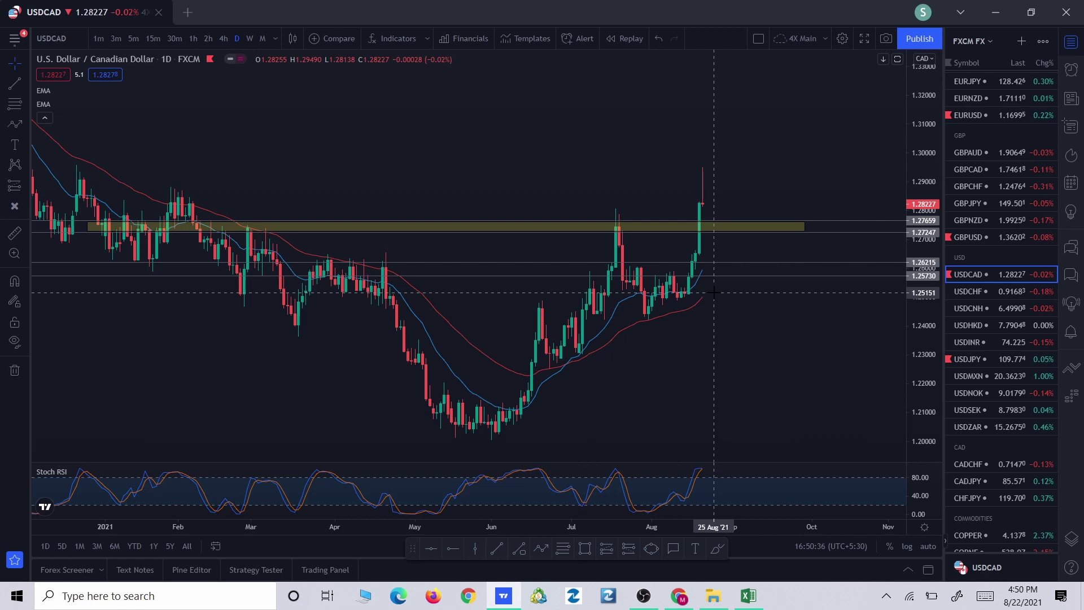
Examine past USDCAD price reactions around the 1.27247–1.27659 zone back to mid-2017
scroll(714, 292, "down", 3)
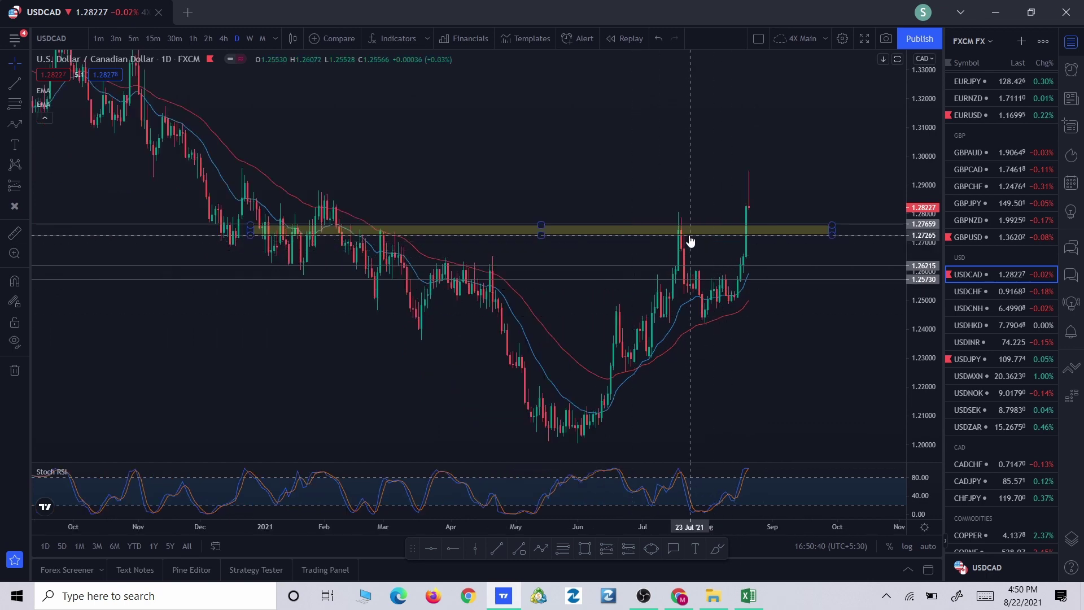
left_click_drag(669, 197, 699, 204)
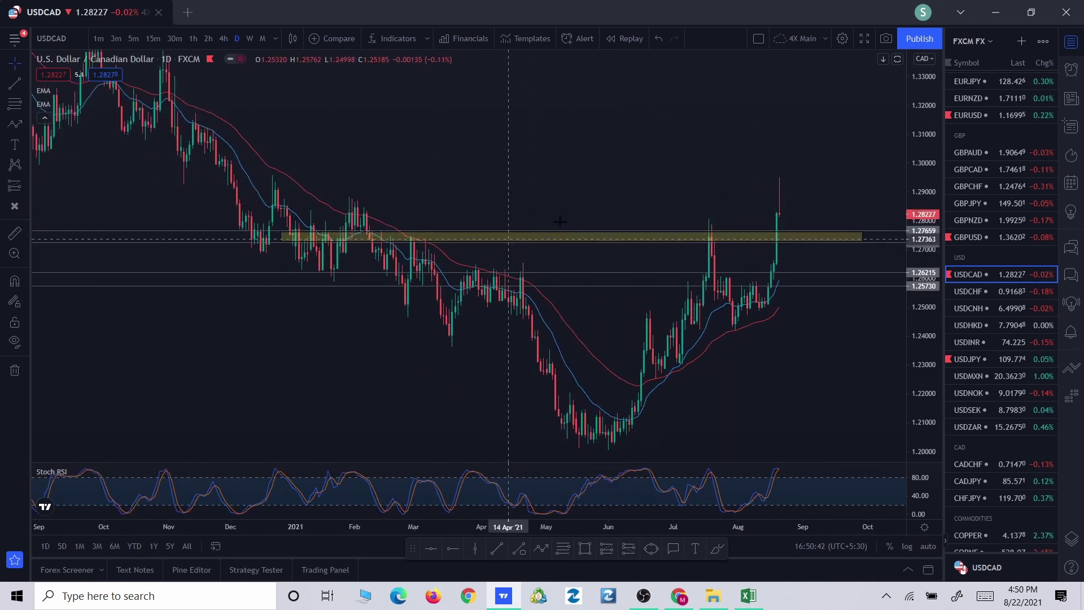
scroll(655, 202, "up", 3)
scroll(655, 203, "down", 3)
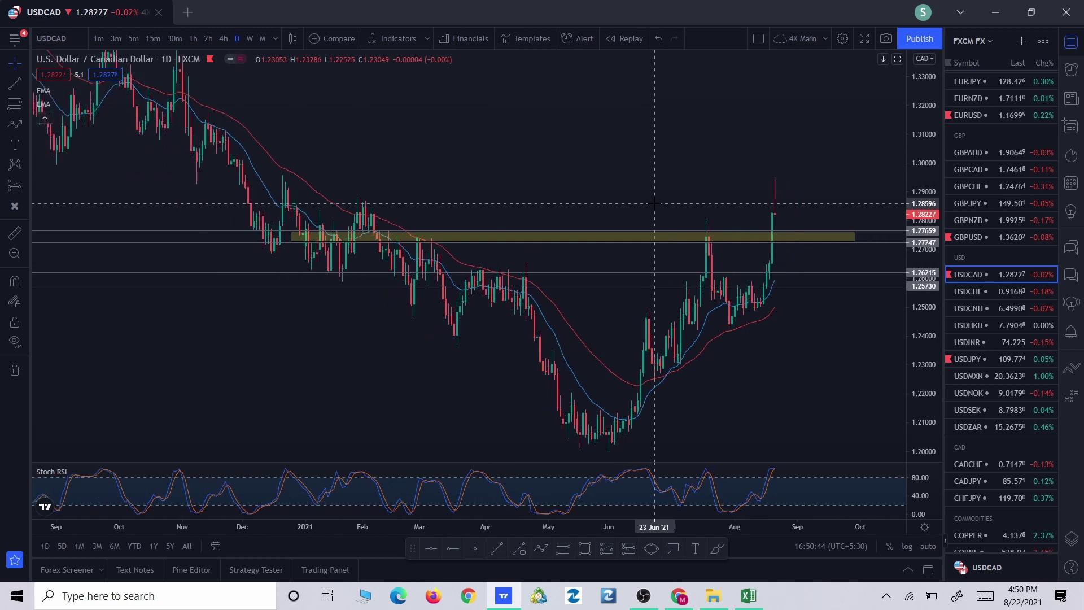
scroll(831, 352, "up", 3)
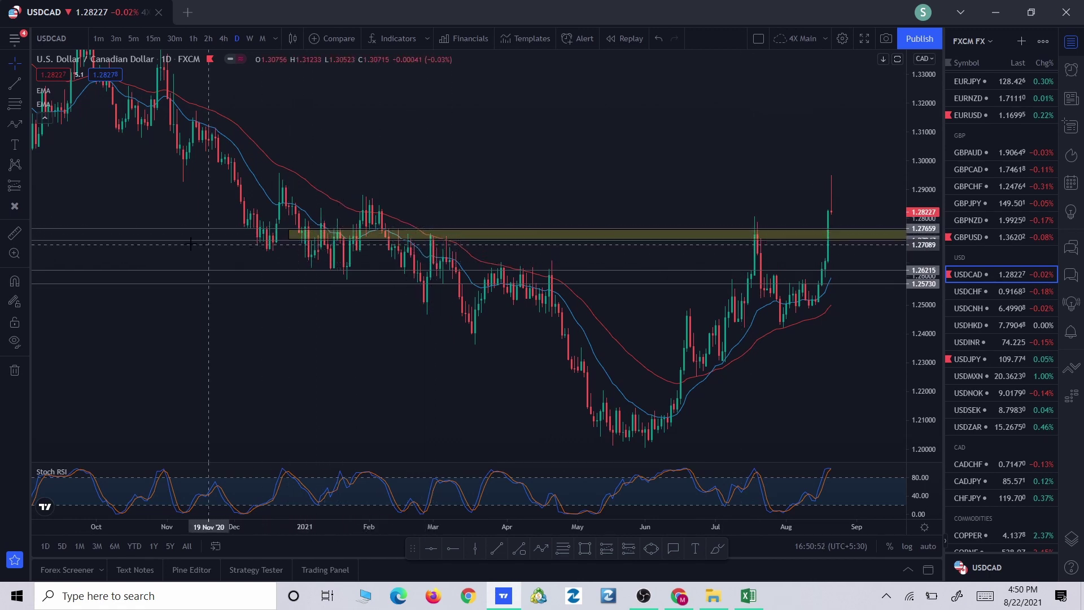
scroll(429, 351, "down", 5)
scroll(426, 356, "down", 5)
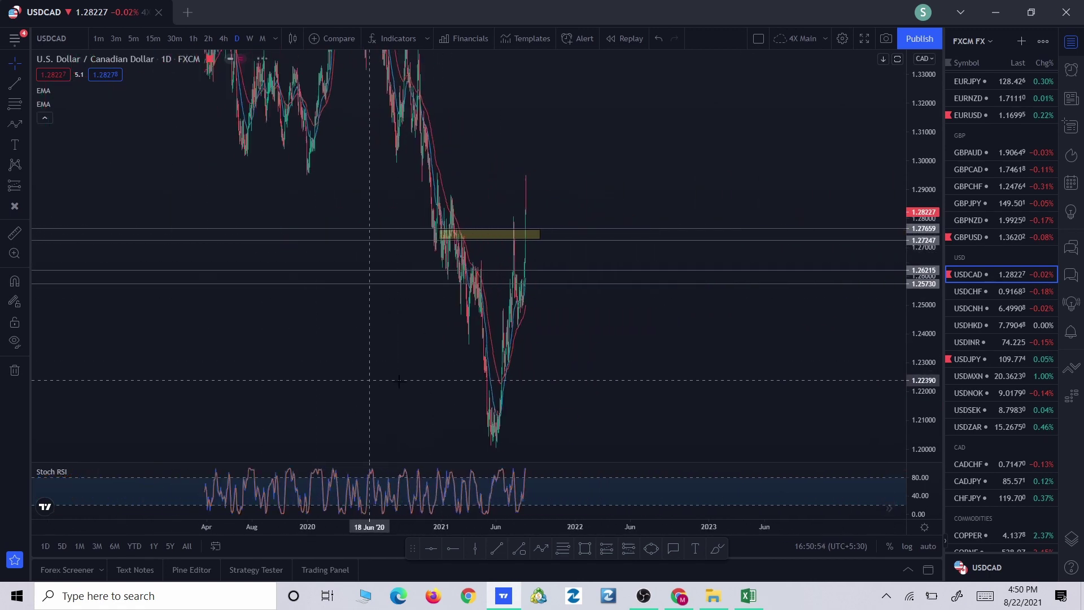
left_click_drag(371, 380, 706, 392)
scroll(472, 372, "up", 5)
scroll(503, 360, "up", 5)
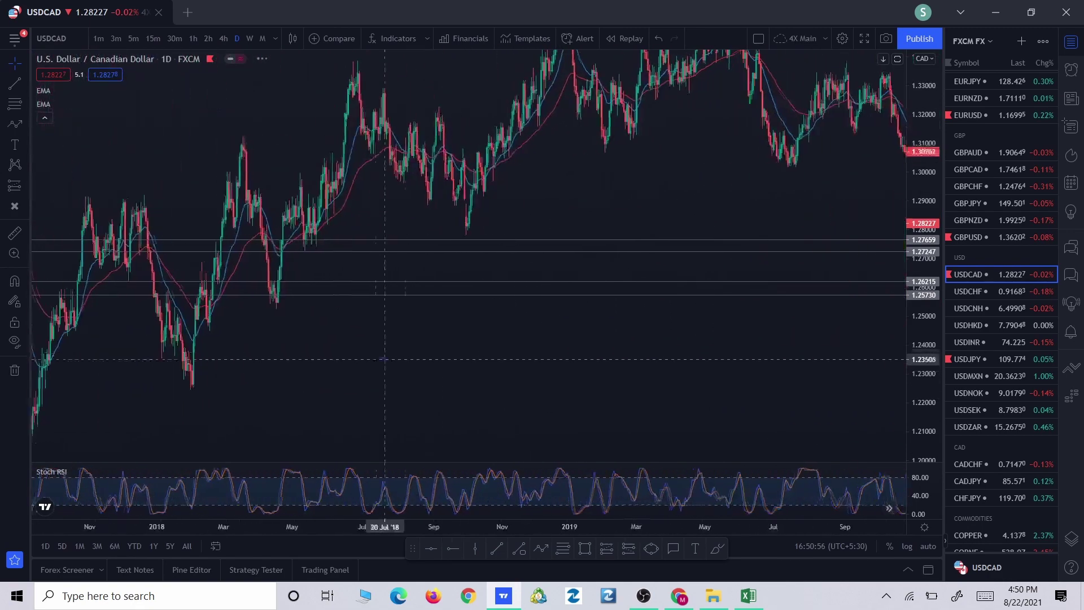
scroll(519, 339, "left", 5)
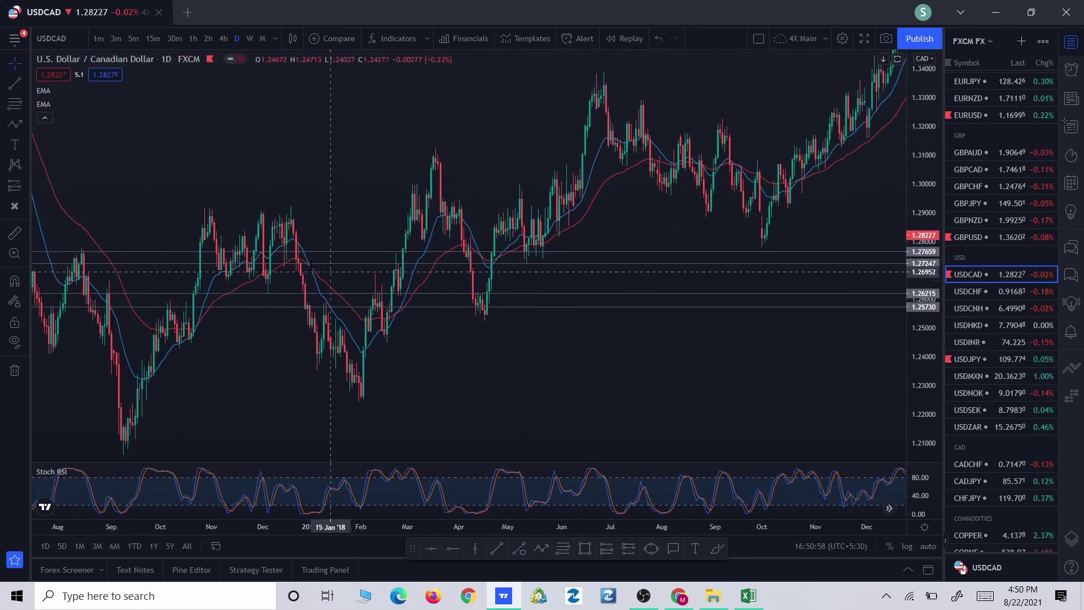
scroll(101, 254, "down", 1)
scroll(305, 338, "down", 1)
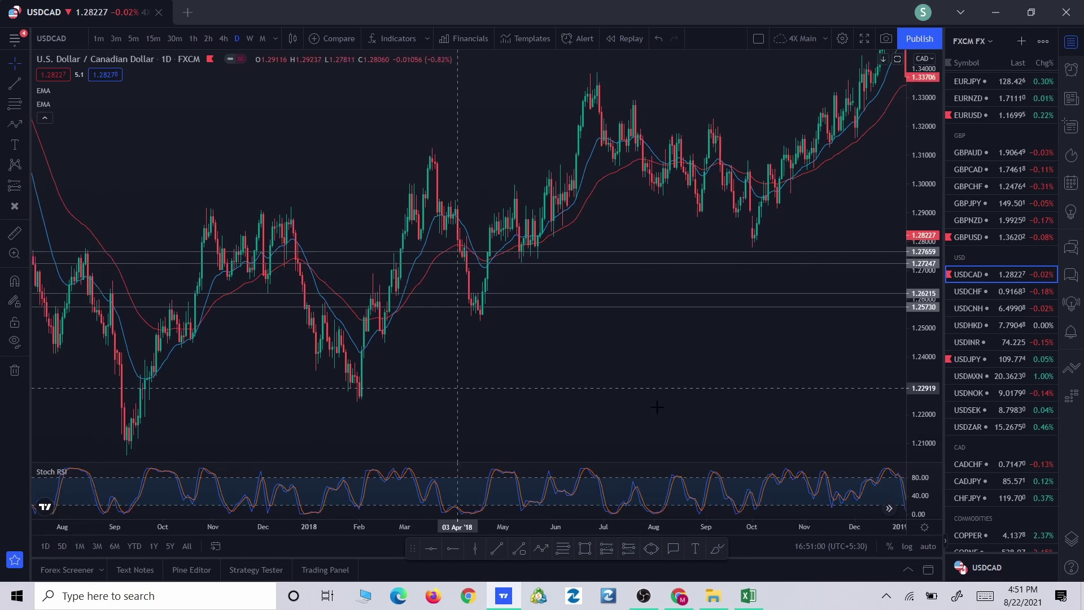
Return to the recent USDCAD swings and examine the latest price against the yellow zone
left_click_drag(697, 394, 370, 382)
scroll(373, 383, "down", 5)
left_click_drag(695, 396, 380, 401)
scroll(447, 410, "right", 10)
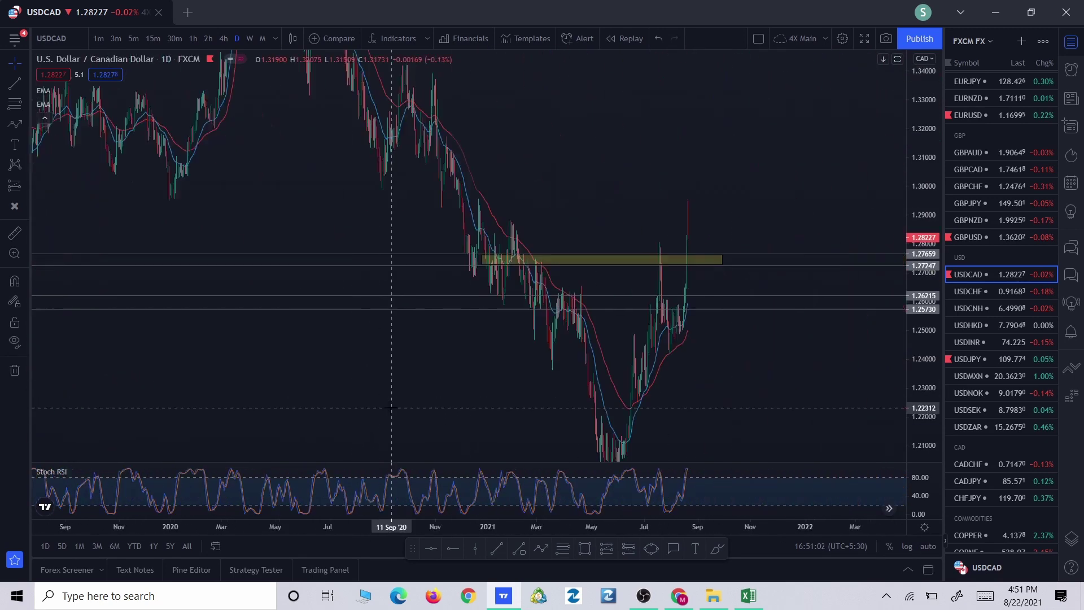
scroll(694, 396, "up", 3)
left_click_drag(668, 392, 755, 372)
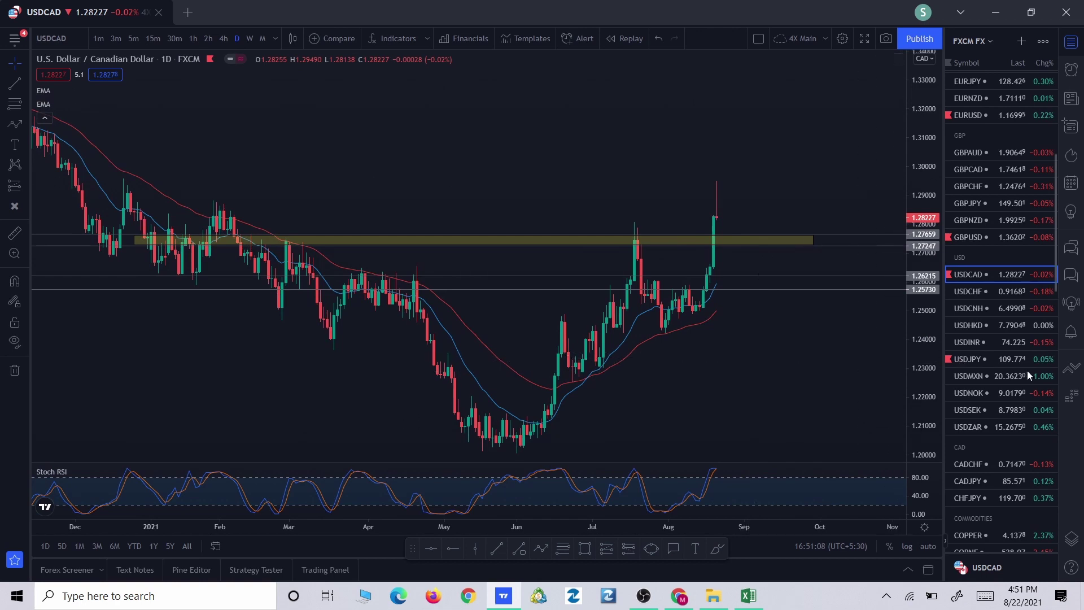
Open the USDJPY daily chart from the watchlist and frame its recent swings around the yellow zone
scroll(999, 314, "down", 2)
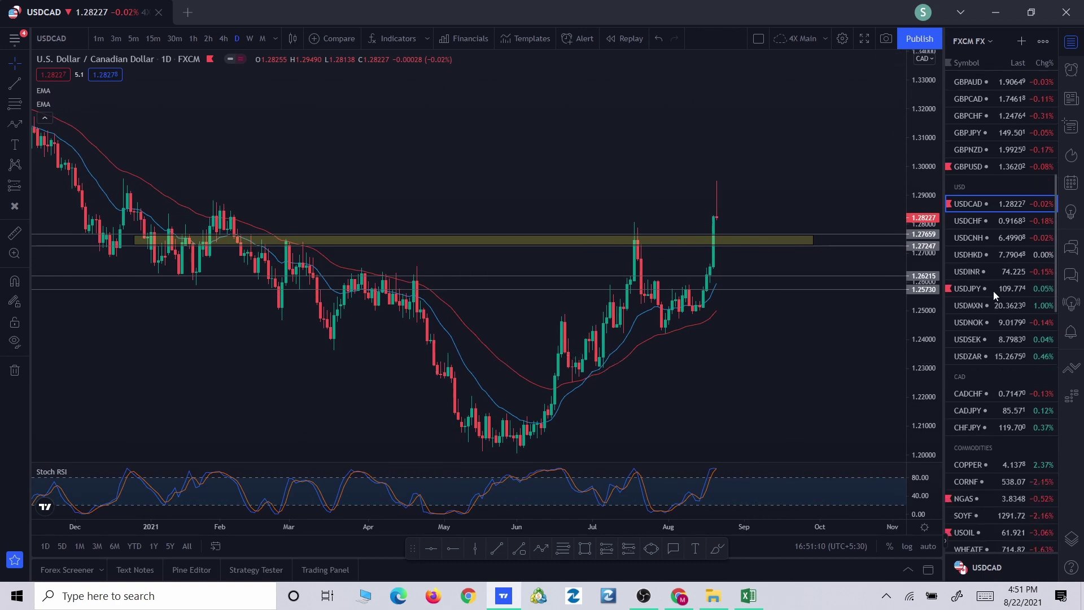
left_click(994, 291)
scroll(801, 375, "up", 3)
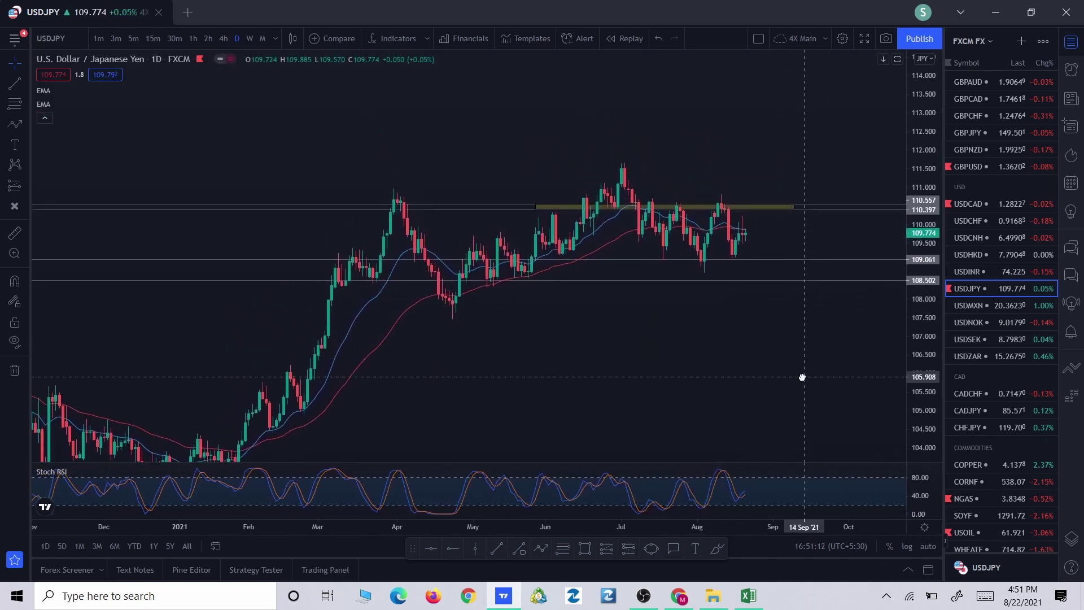
left_click_drag(918, 389, 919, 347)
left_click_drag(817, 364, 806, 397)
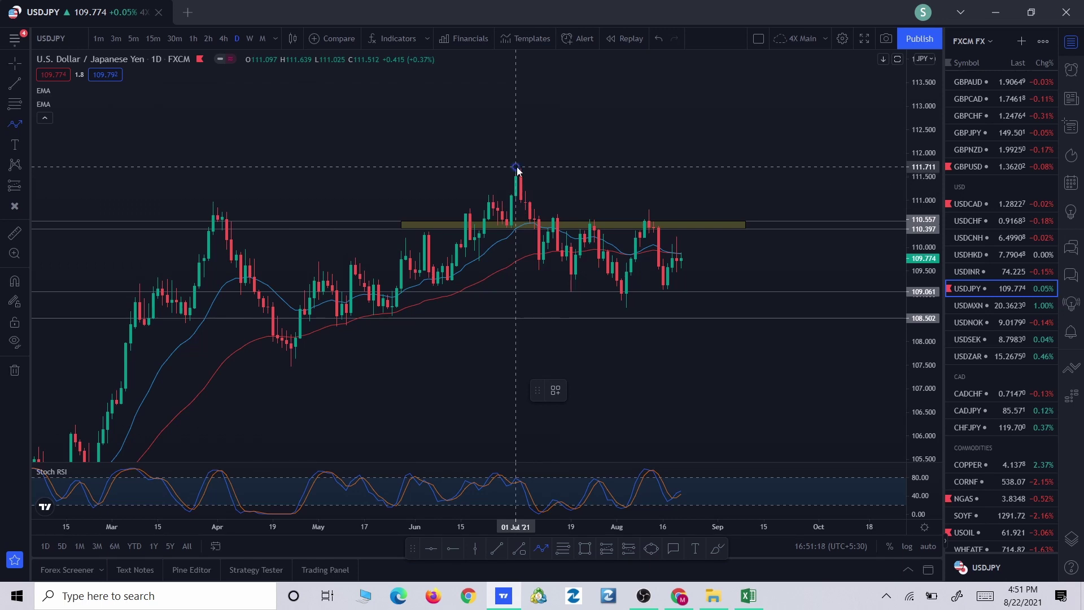
Trace the USDJPY swing highs and lows with a path from about 111.711 on 01 Jul '21 to mid-August, and delete it
left_click_drag(517, 169, 539, 274)
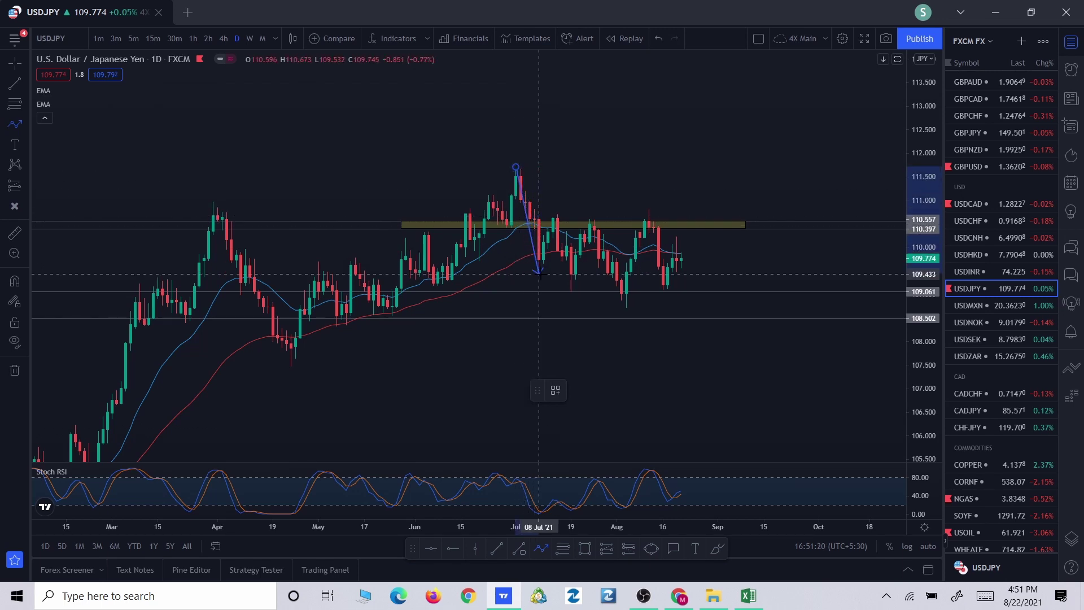
left_click(557, 209)
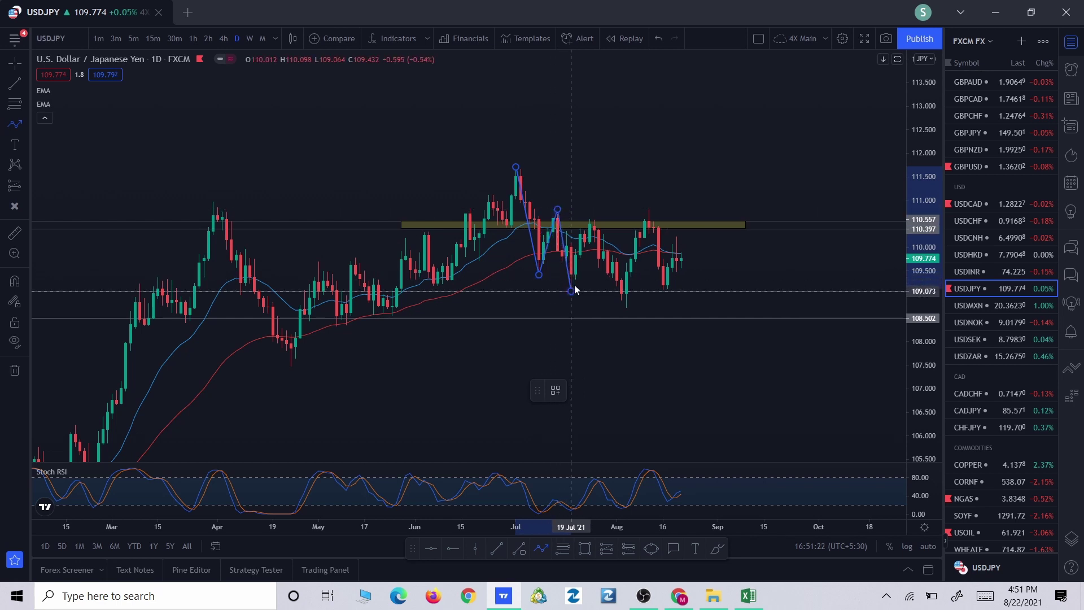
left_click(572, 291)
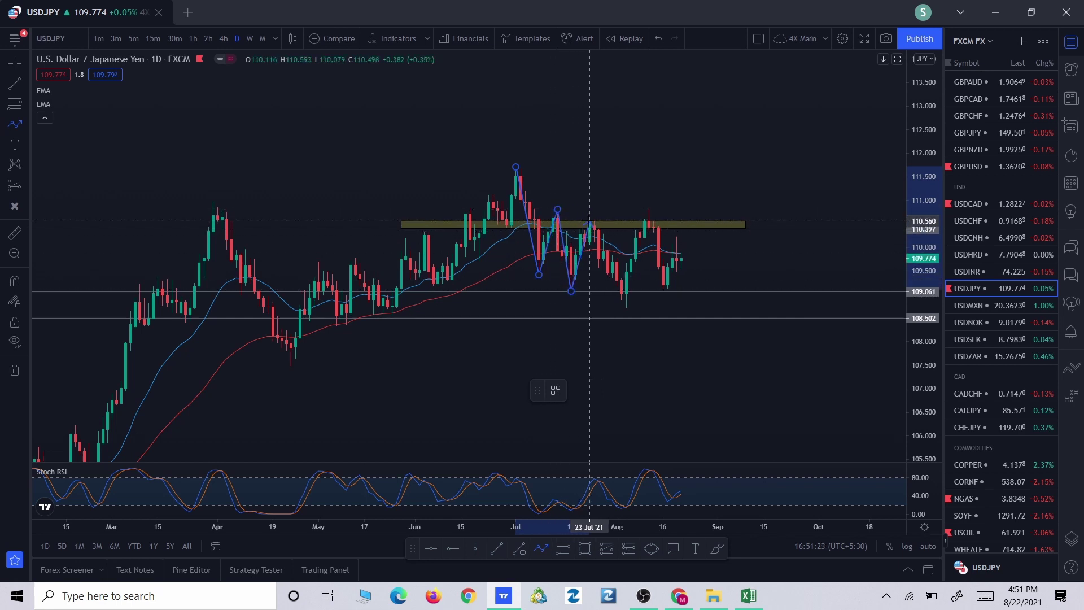
left_click(626, 290)
left_click(645, 218)
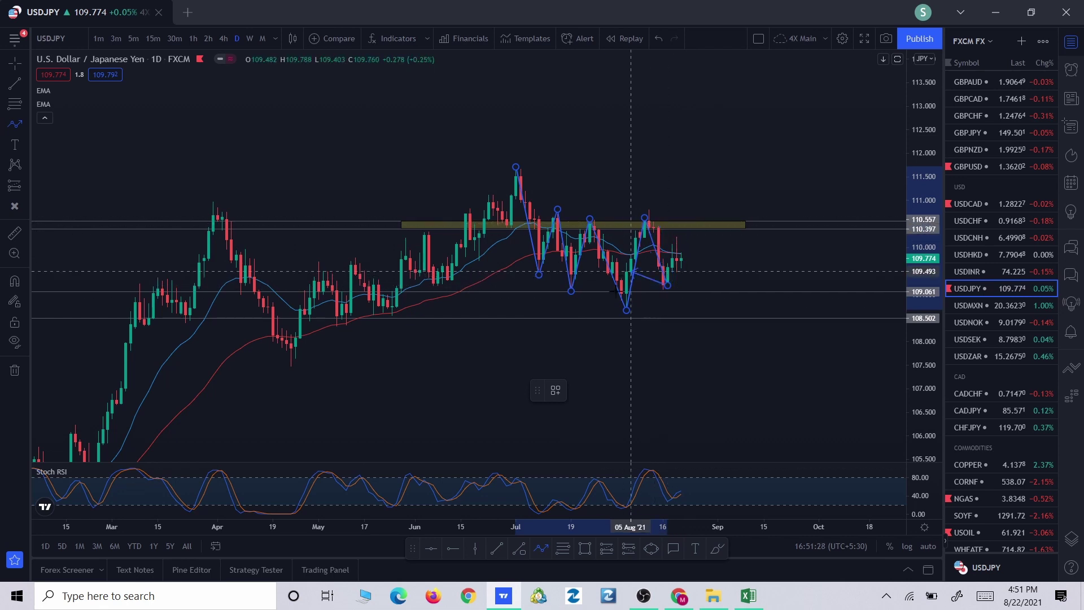
double_click(687, 279)
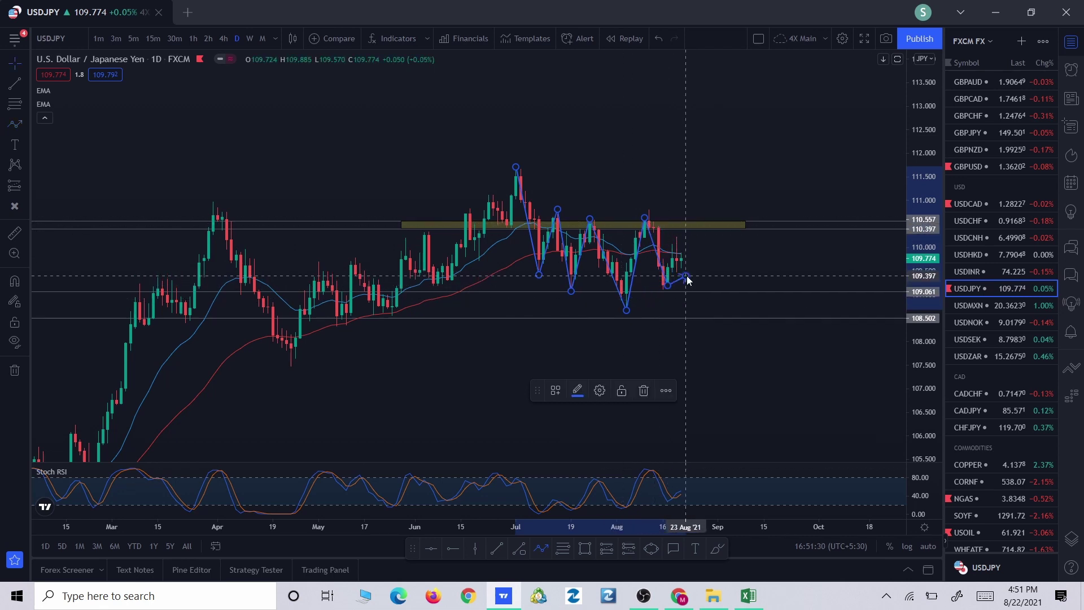
left_click(644, 392)
Sketch a bullish USDJPY path from about 109.5 to 111.9, back to the yellow zone and up to about 112.395 on 23 Sep '21
left_click_drag(667, 389, 685, 401)
scroll(685, 401, "up", 2)
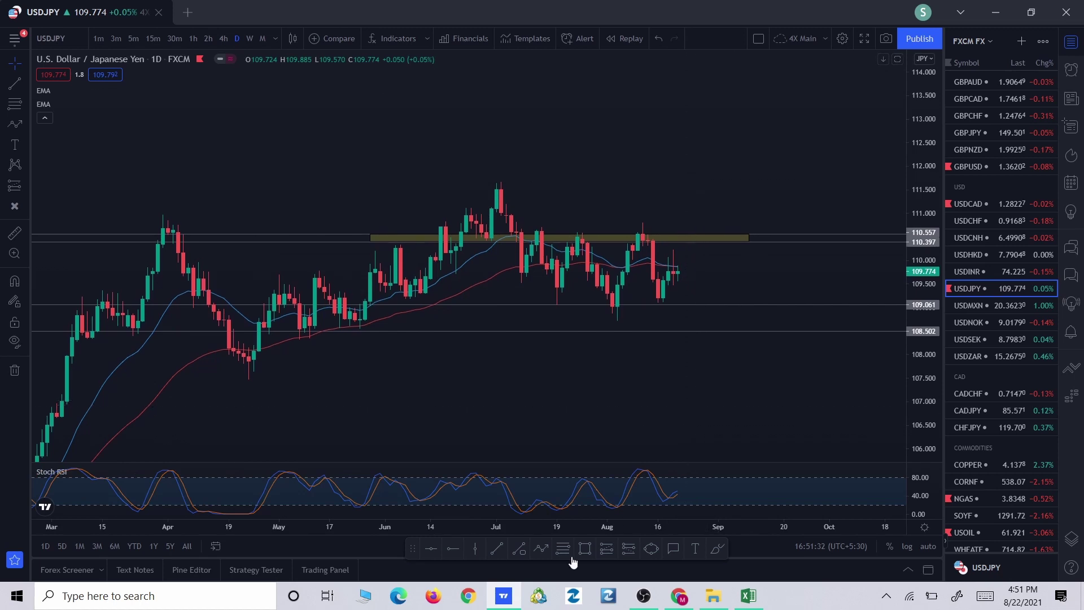
left_click(542, 553)
left_click(687, 284)
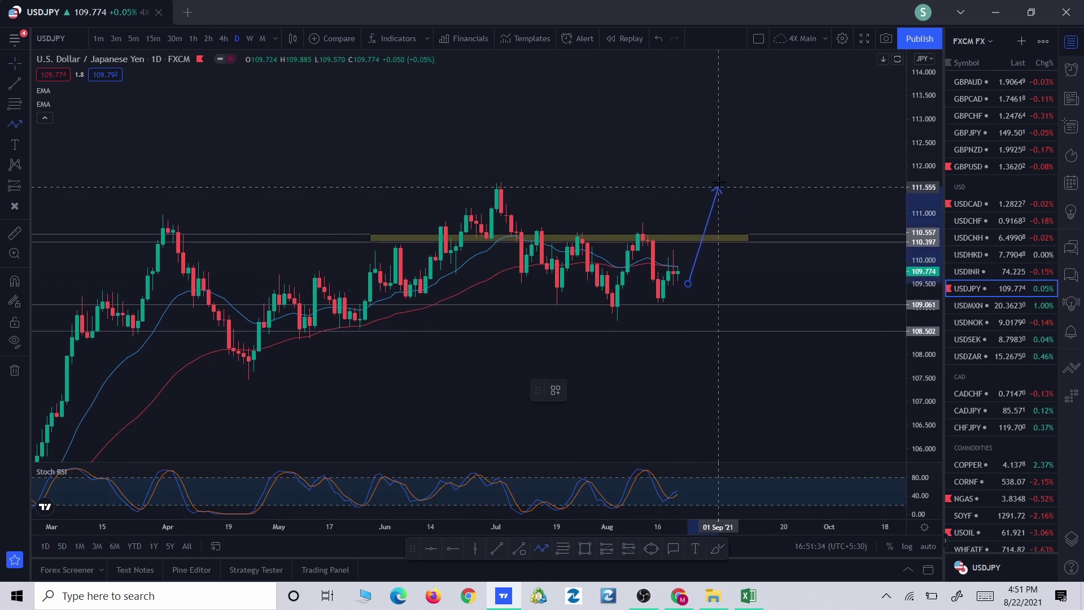
left_click(724, 171)
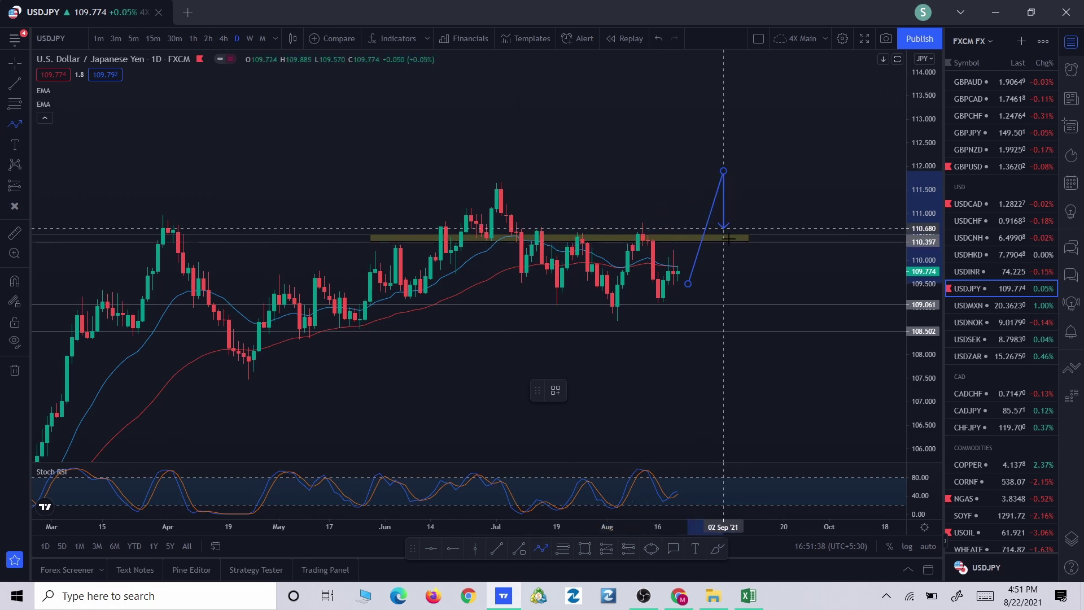
left_click(769, 237)
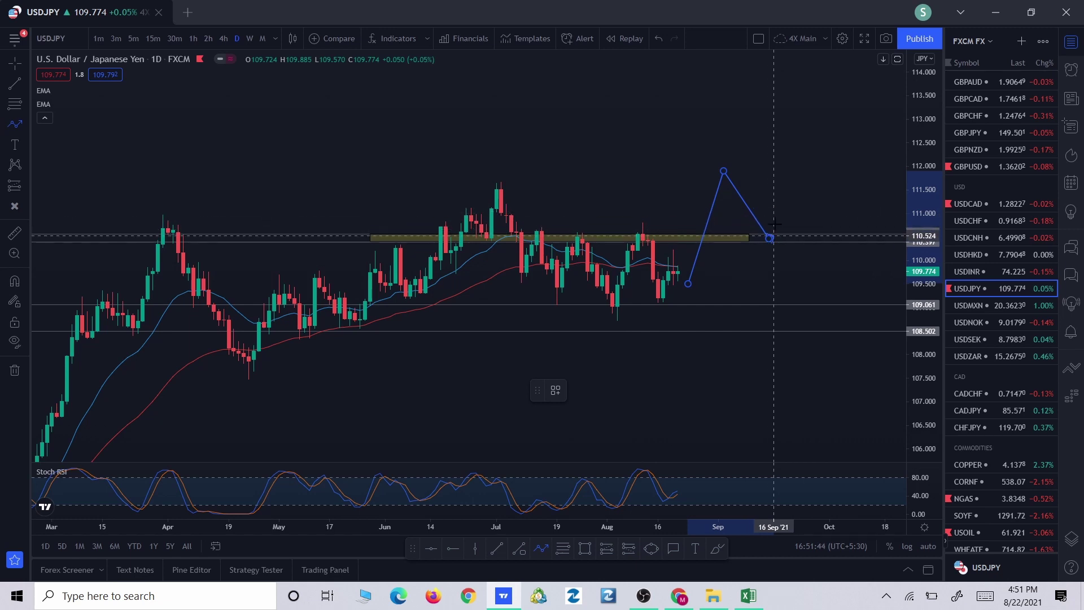
double_click(798, 150)
left_click(742, 244)
left_click_drag(743, 244, 737, 222)
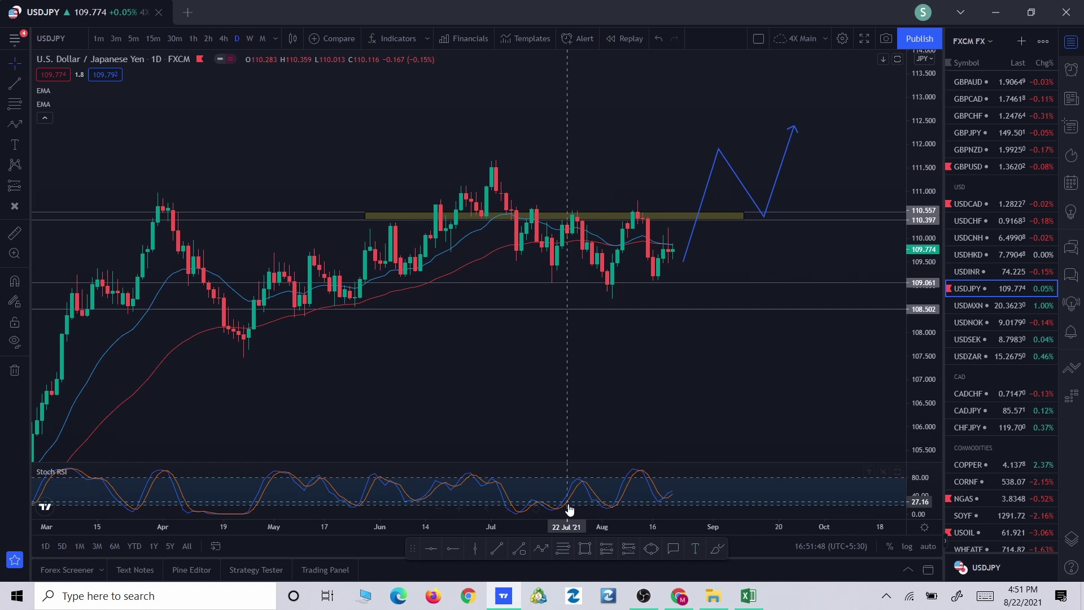
Sketch a bearish USDJPY path from about 109.5 to 107.5, up to about 108.9 and down to about 107.3, and delete it
left_click(548, 547)
left_click(677, 261)
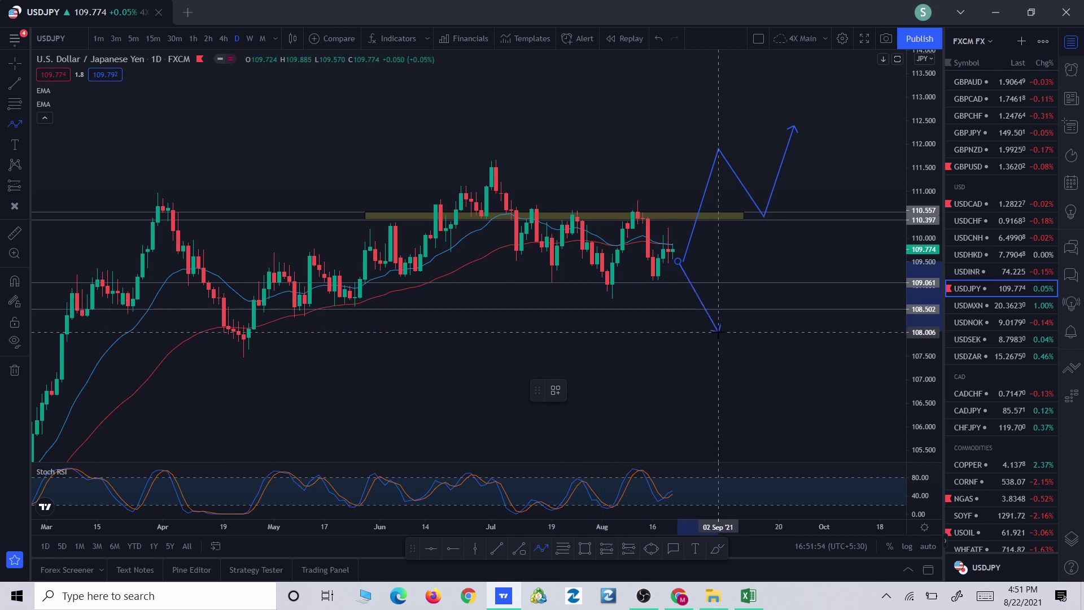
left_click(723, 356)
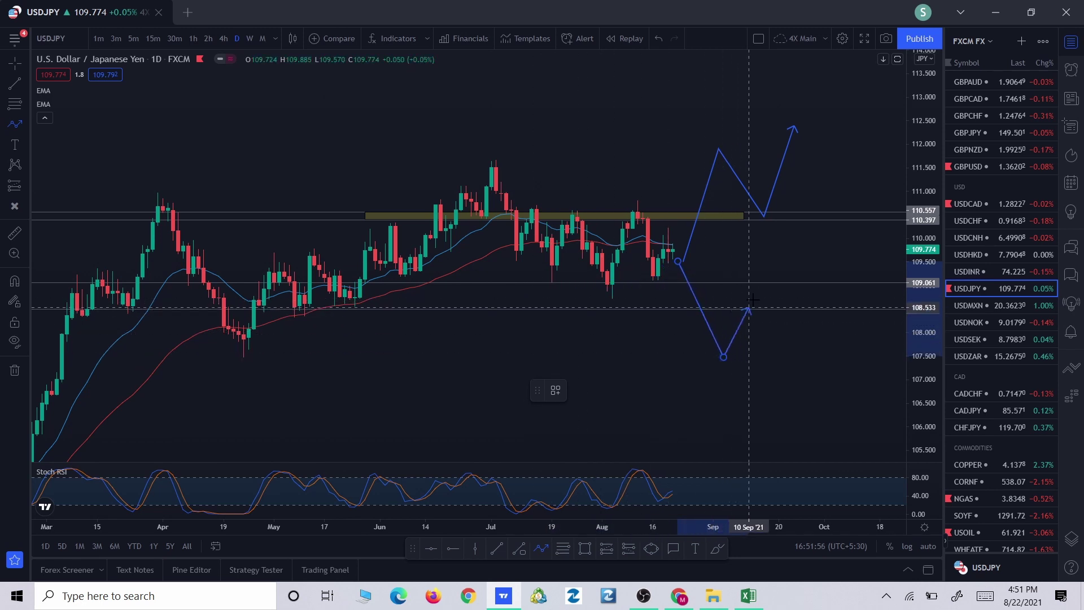
left_click(759, 291)
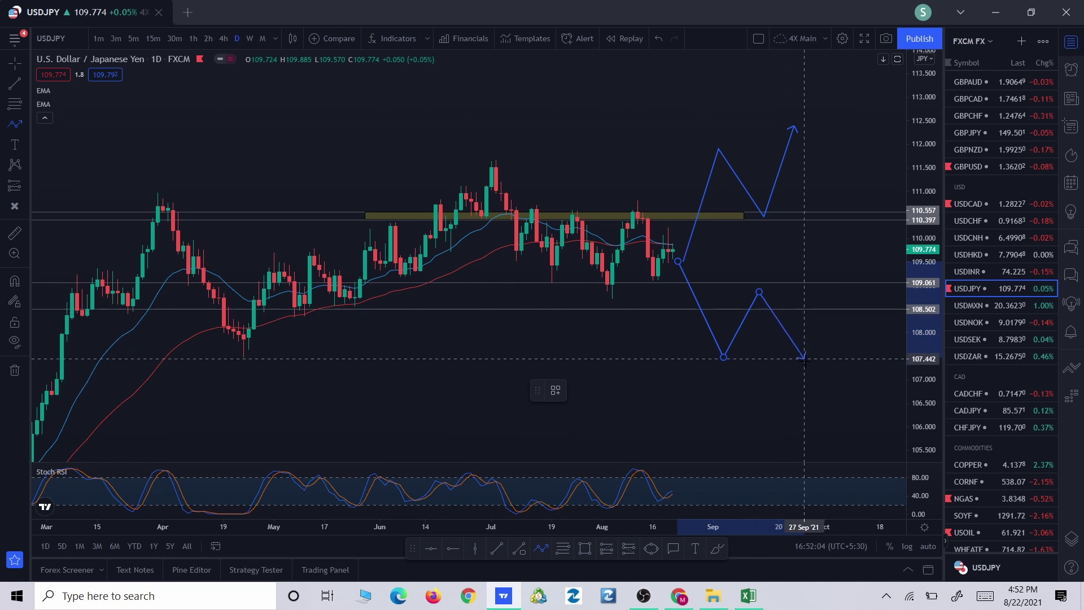
double_click(804, 365)
left_click(643, 390)
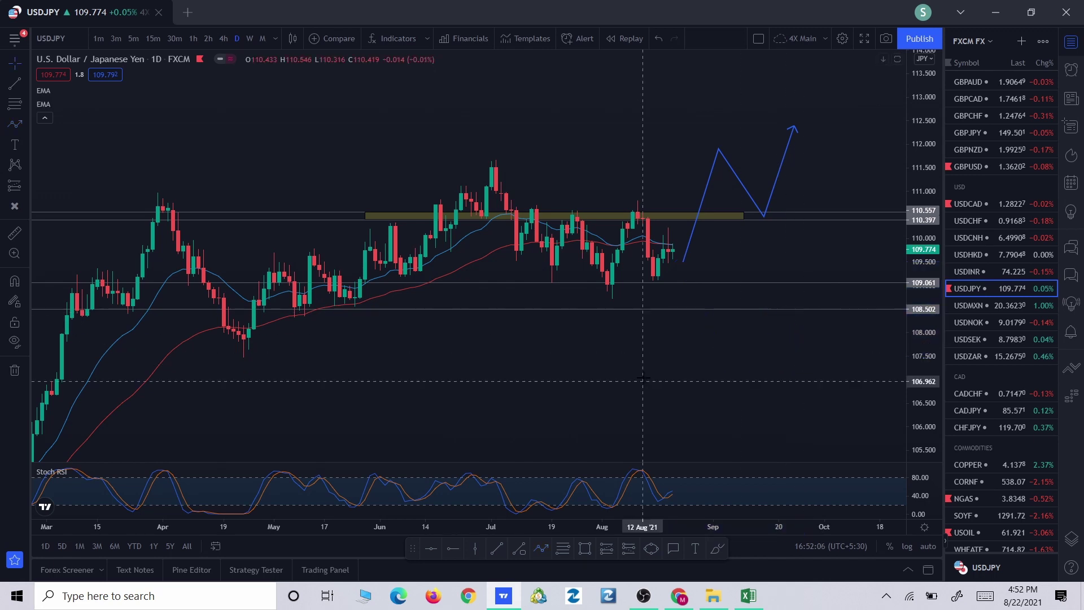
Examine the 2018–2020 USDJPY price history around the marked horizontal levels and return to the recent swings
left_click_drag(698, 378, 769, 377)
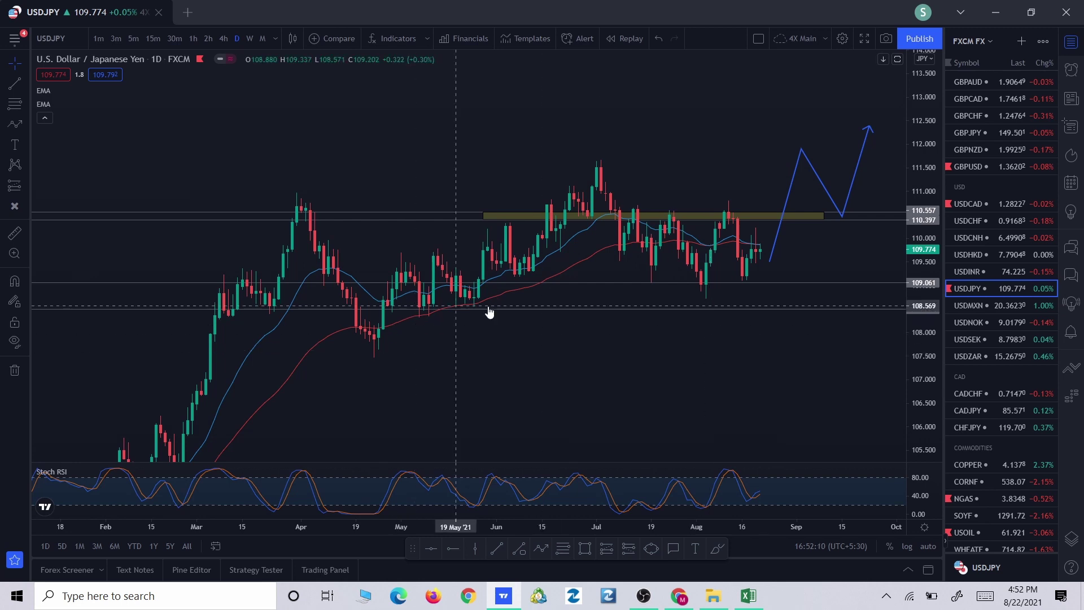
left_click_drag(715, 365, 716, 414)
scroll(702, 390, "up", 1)
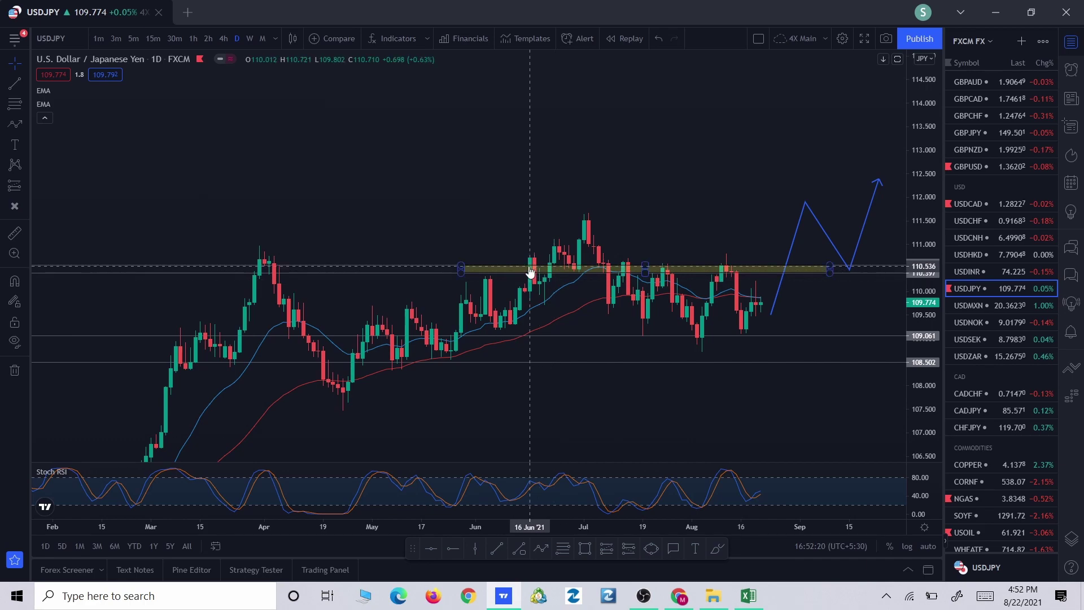
scroll(528, 231, "down", 4)
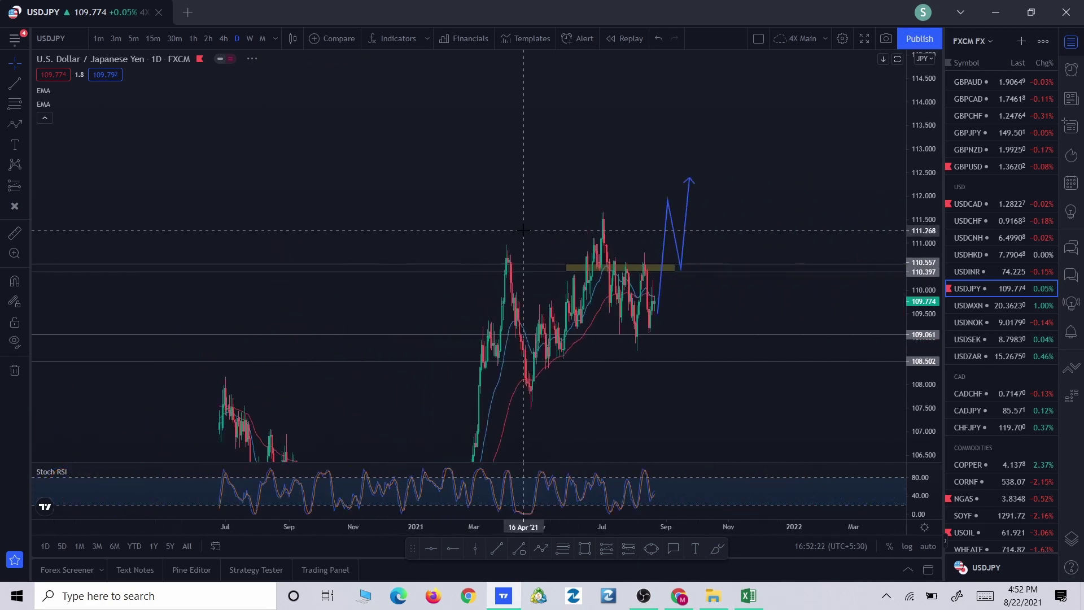
scroll(524, 229, "left", 10)
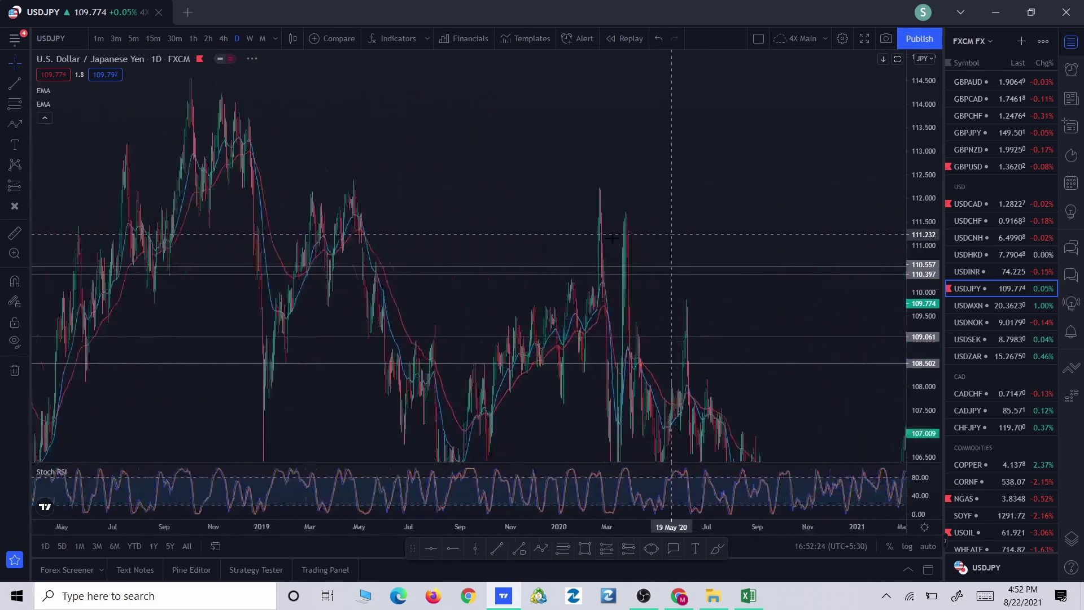
scroll(612, 237, "up", 5)
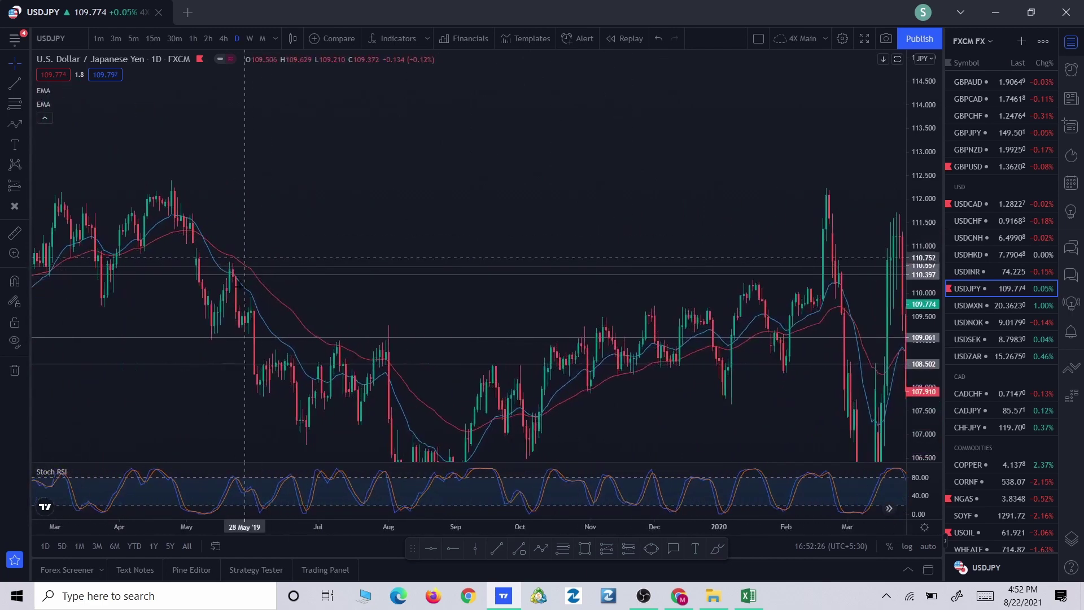
scroll(244, 257, "left", 8)
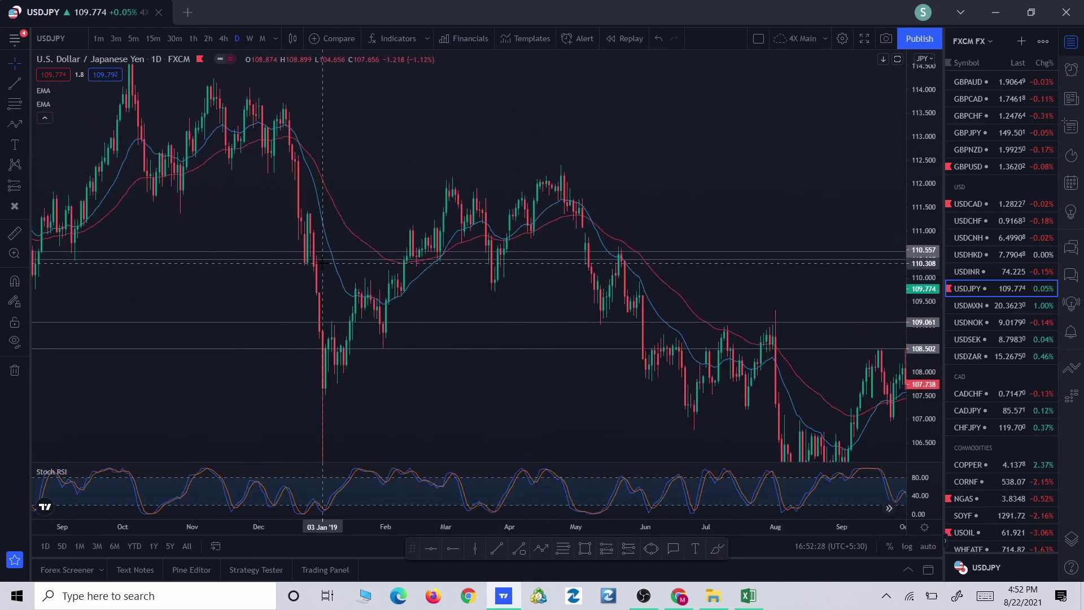
scroll(750, 254, "right", 8)
scroll(568, 254, "down", 4)
scroll(387, 282, "right", 8)
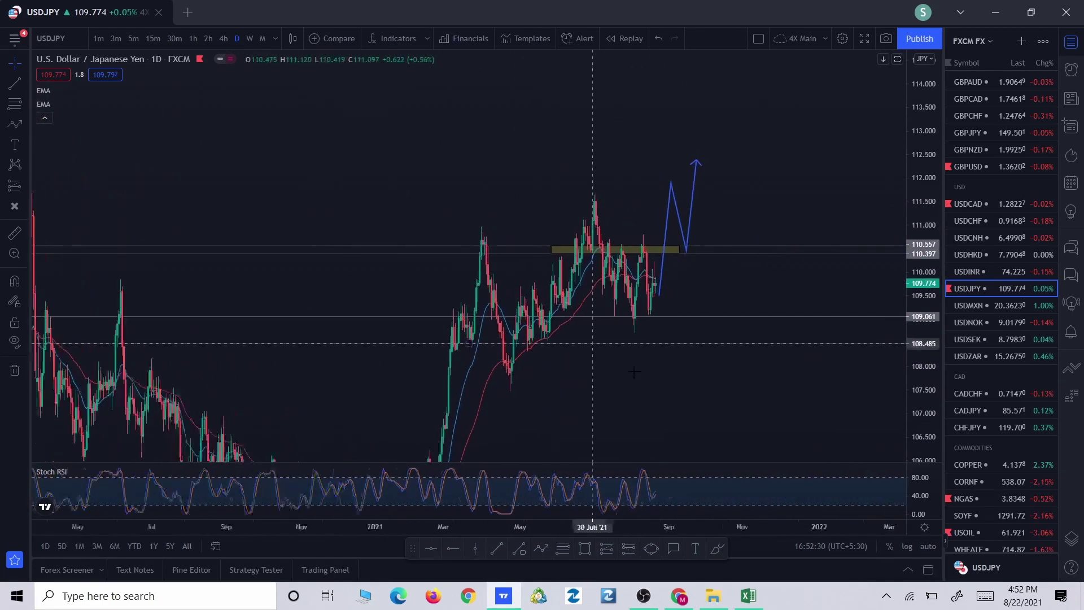
scroll(634, 371, "up", 5)
scroll(687, 390, "up", 3)
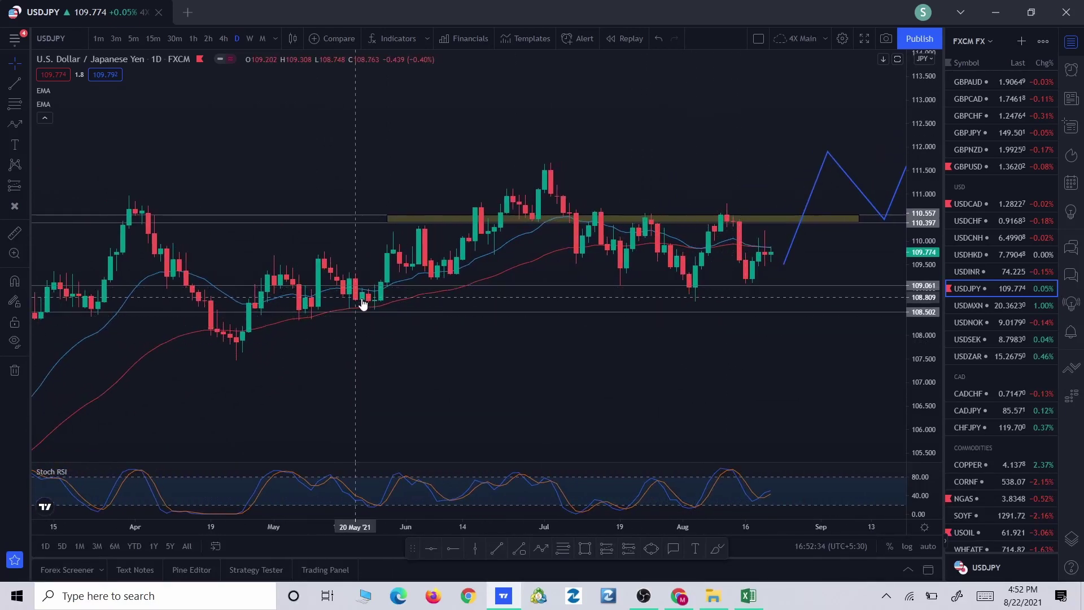
Review the late-2019 to 2021 USDJPY swings against the 109.061 and 108.502 levels, ending at the latest price and projected path
left_click_drag(295, 361, 688, 316)
scroll(688, 316, "down", 2)
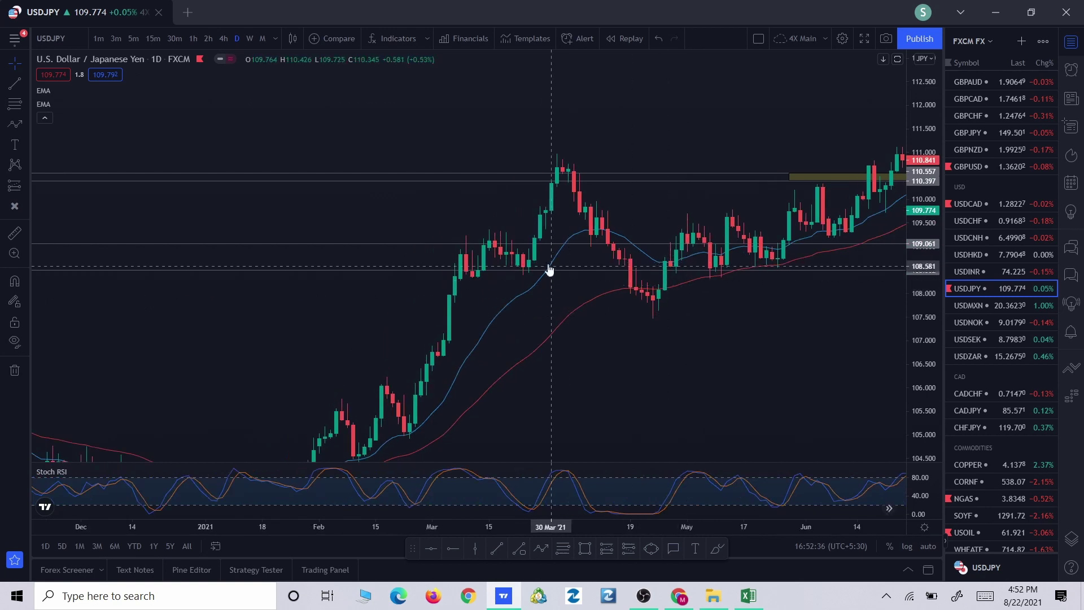
scroll(509, 282, "down", 3)
scroll(396, 313, "down", 4)
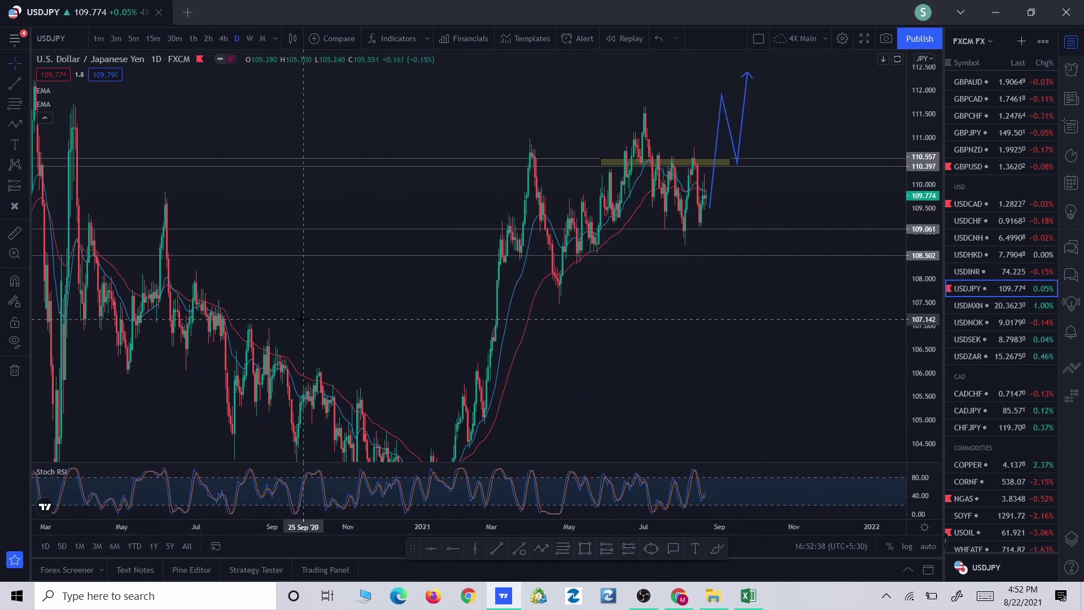
left_click_drag(305, 320, 729, 327)
scroll(644, 316, "up", 8)
left_click_drag(375, 285, 658, 218)
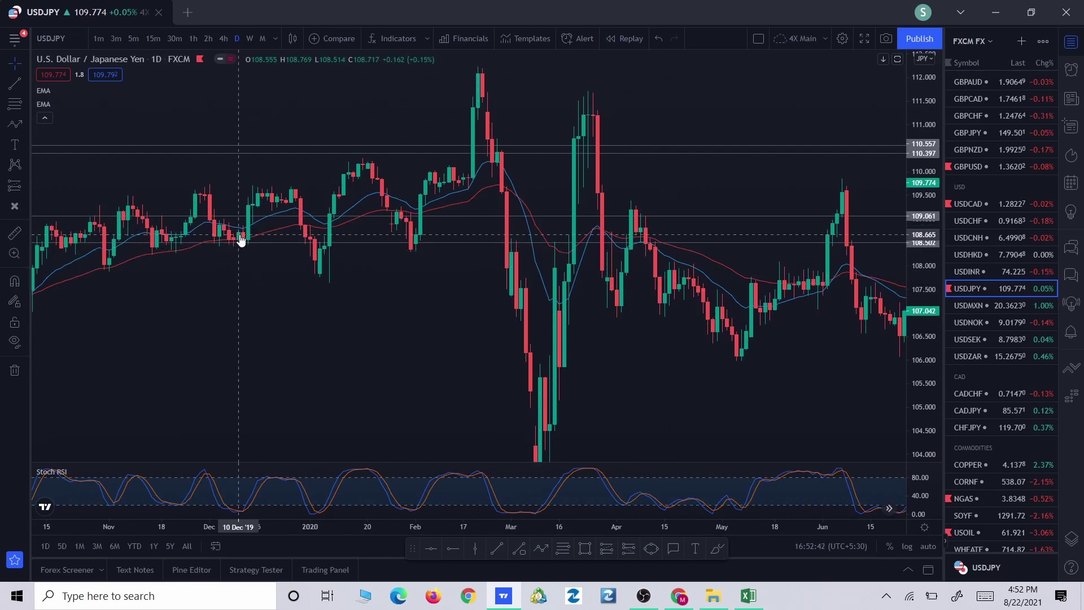
scroll(786, 302, "down", 2)
left_click_drag(803, 296, 392, 296)
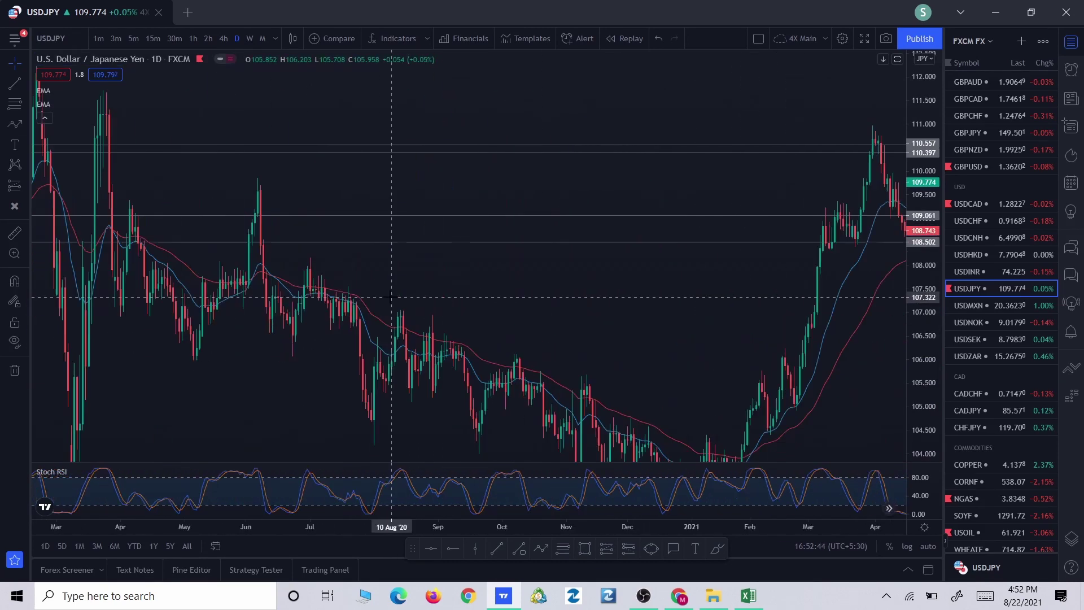
left_click_drag(792, 332, 418, 342)
scroll(656, 351, "up", 5)
left_click_drag(700, 359, 589, 390)
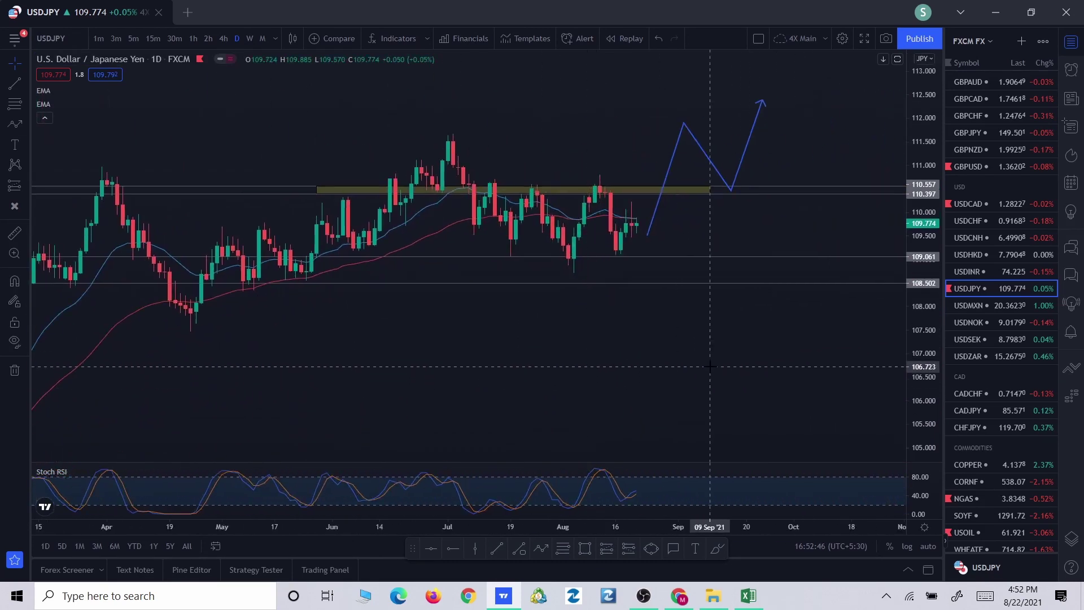
scroll(709, 366, "up", 2)
left_click_drag(685, 363, 649, 378)
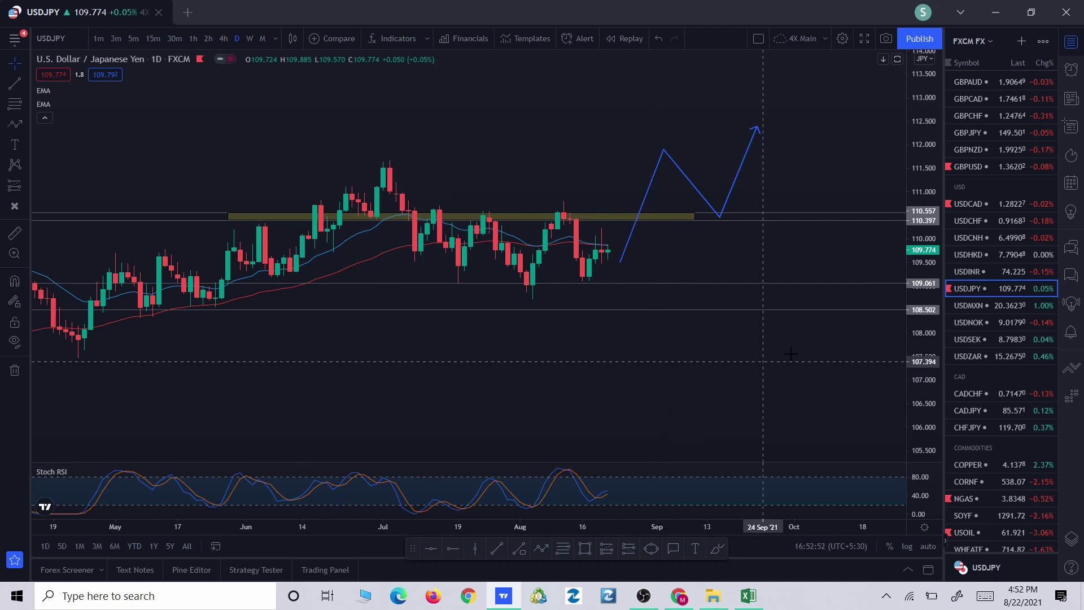
Open the NGAS daily chart from the watchlist's commodities and frame its recent swings around the yellow zone
scroll(998, 360, "down", 3)
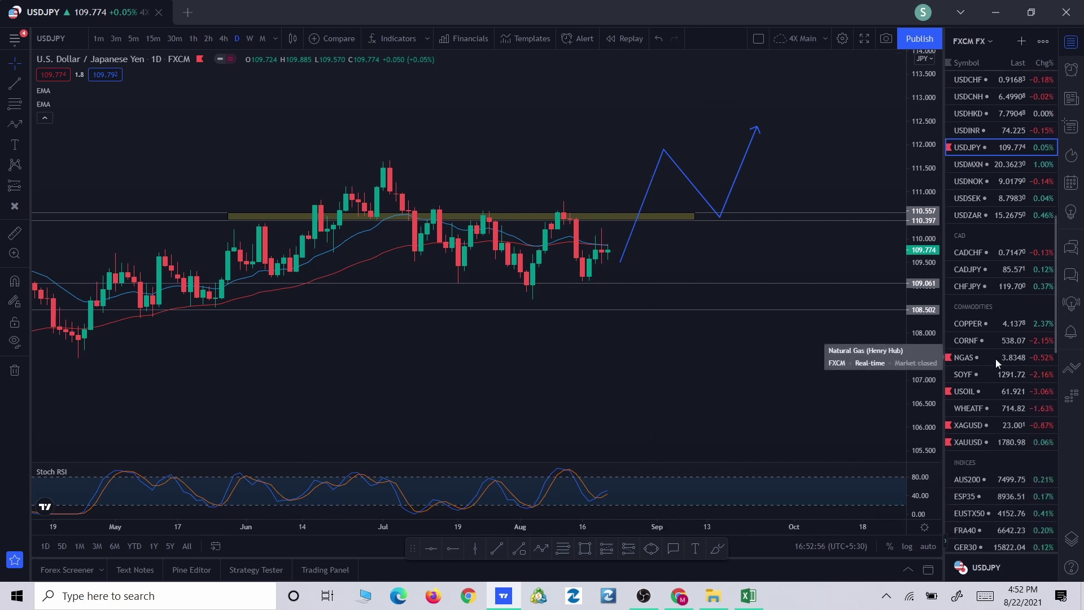
left_click(995, 358)
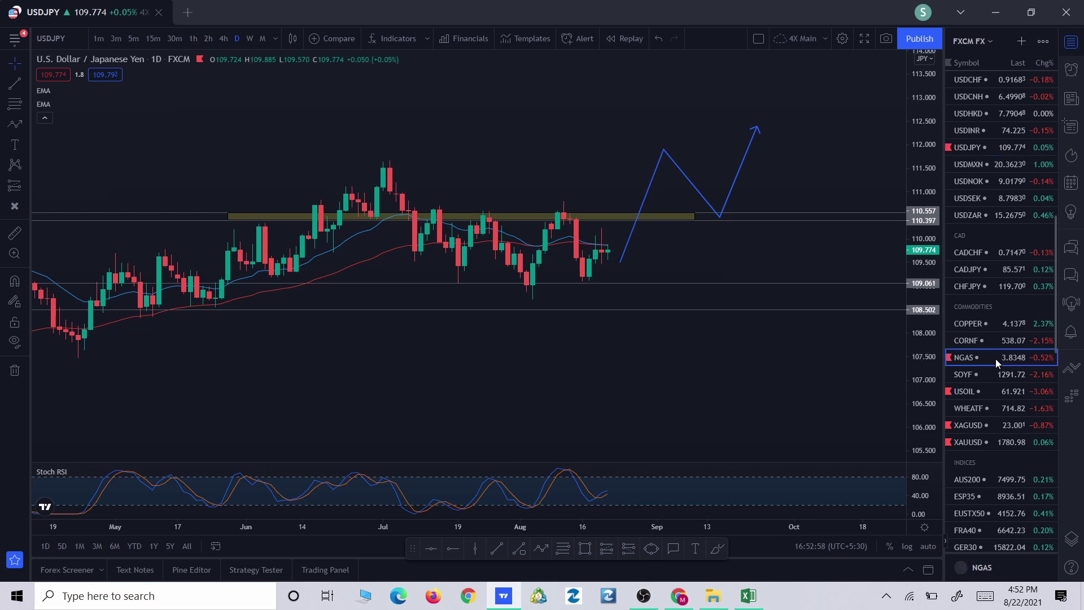
left_click_drag(588, 353, 731, 360)
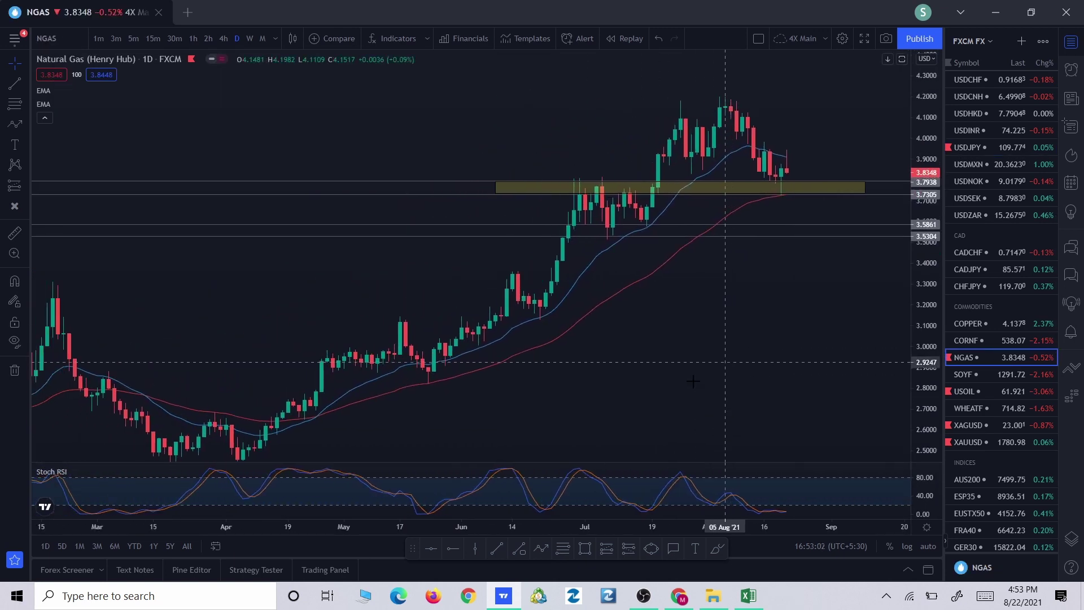
Trace the NGAS swing highs and lows with a path from about 2.85 in late May to the yellow zone in mid-August, and delete it
left_click(543, 546)
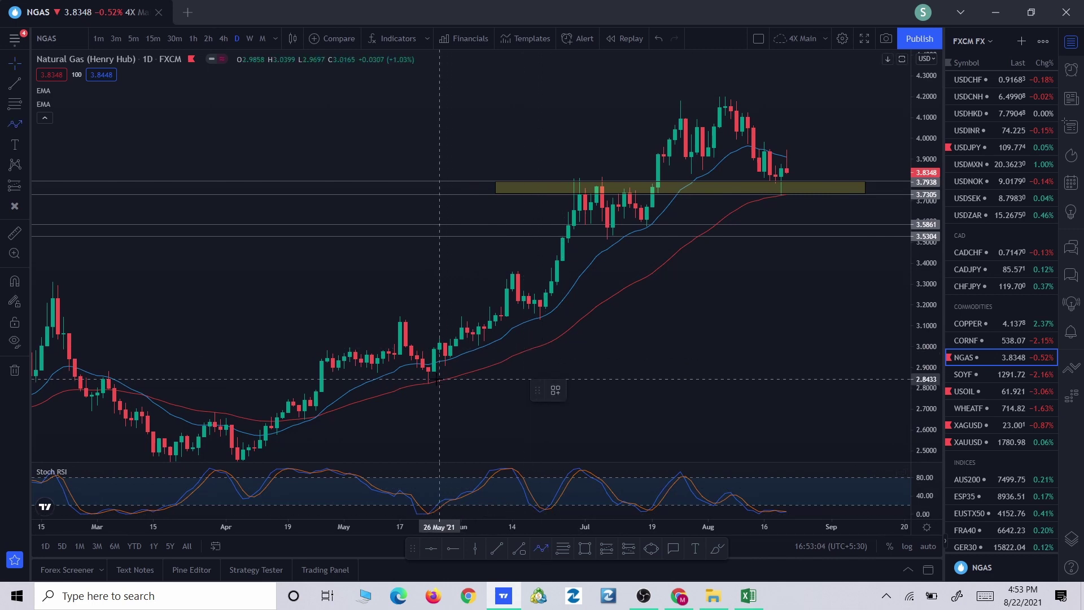
left_click(434, 378)
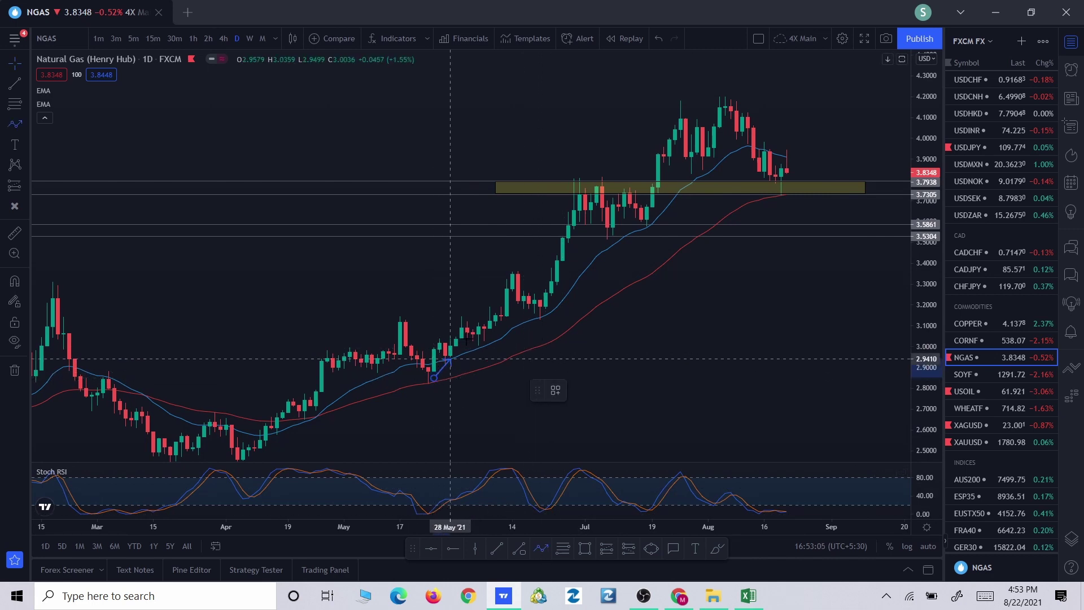
left_click(512, 266)
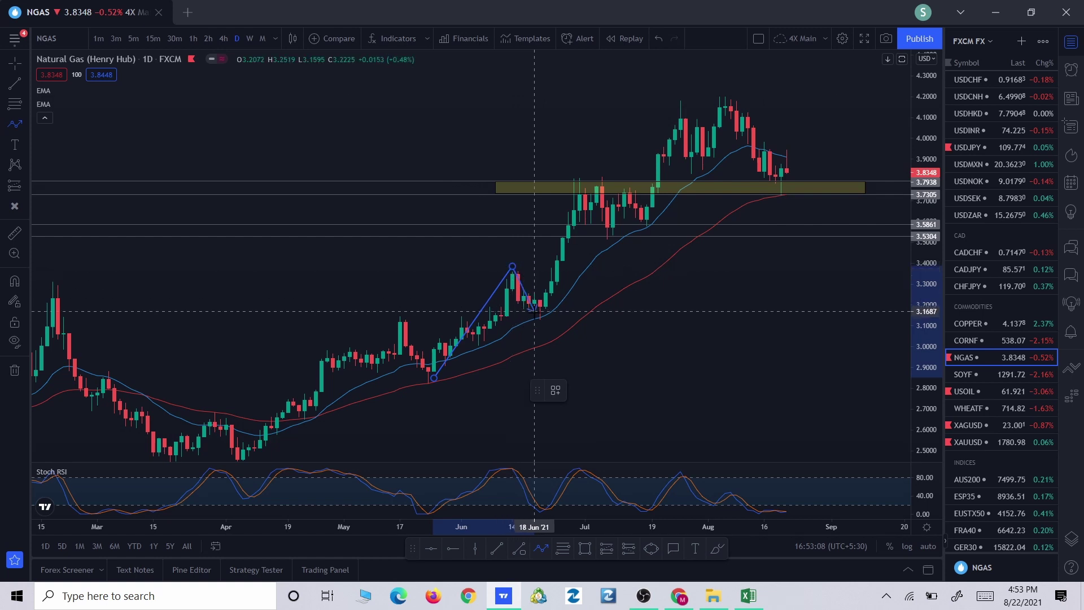
left_click(534, 321)
left_click(585, 170)
left_click(629, 252)
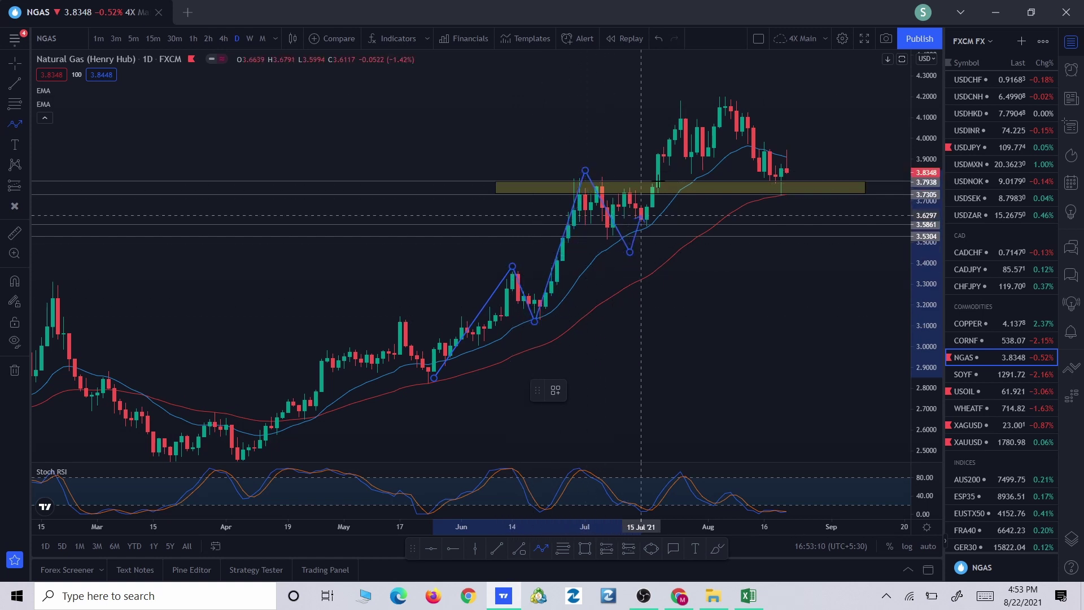
left_click(709, 95)
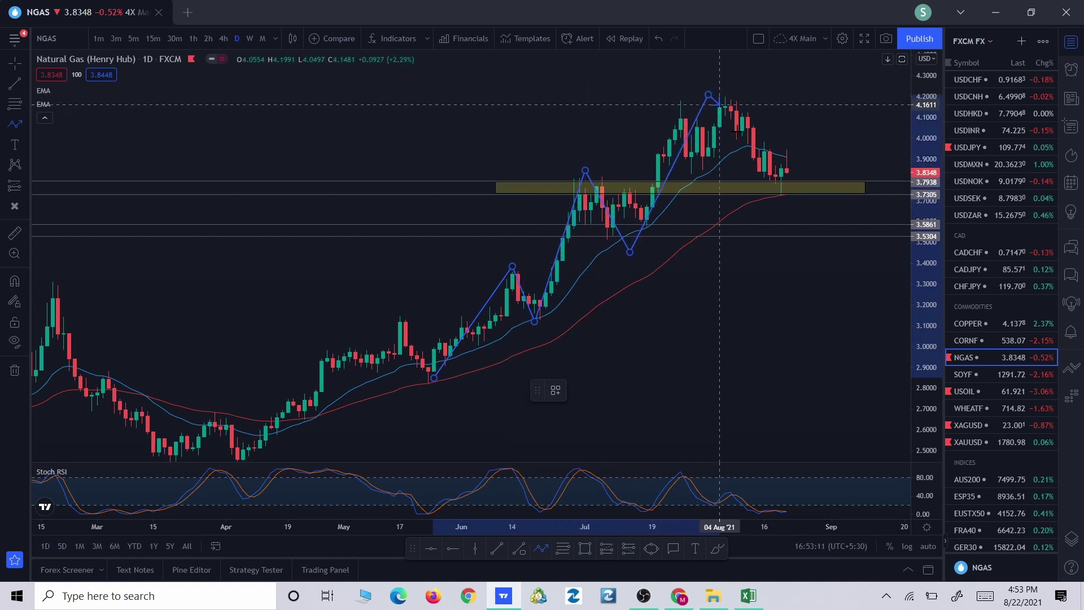
left_click(776, 190)
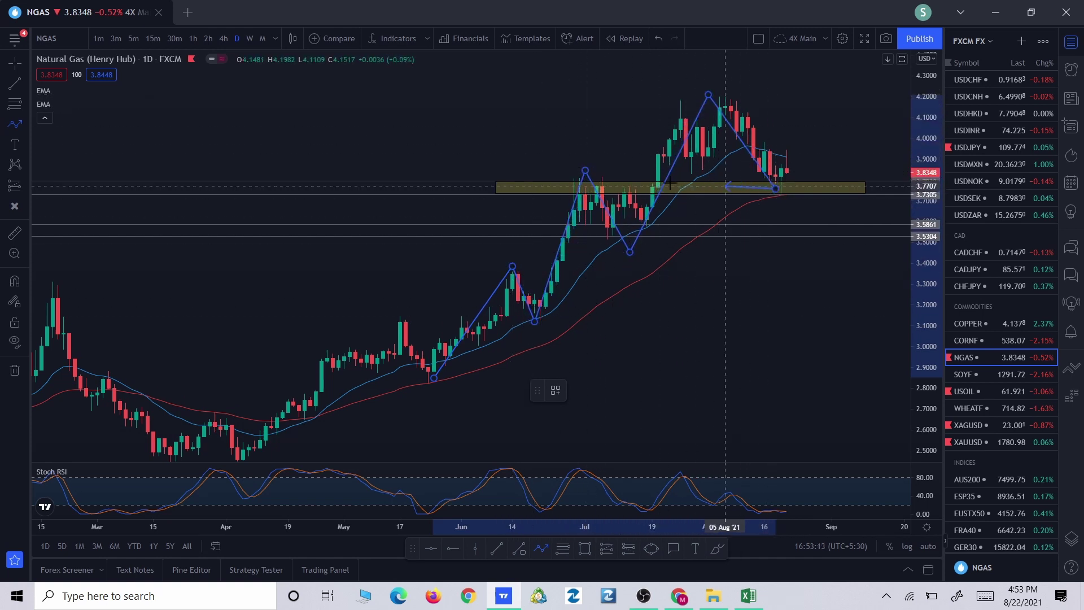
double_click(789, 188)
left_click(644, 390)
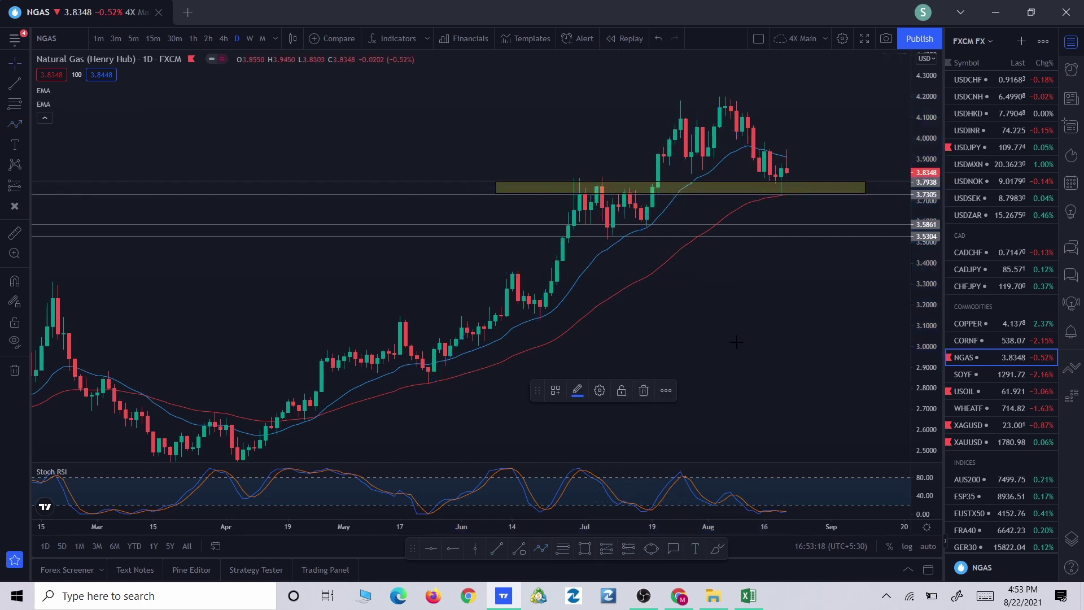
Sketch a bullish NGAS path from about 3.92 down into the yellow zone near 3.75 and up to about 4.17
left_click_drag(809, 336, 805, 383)
scroll(807, 382, "up", 2)
left_click_drag(929, 377, 927, 344)
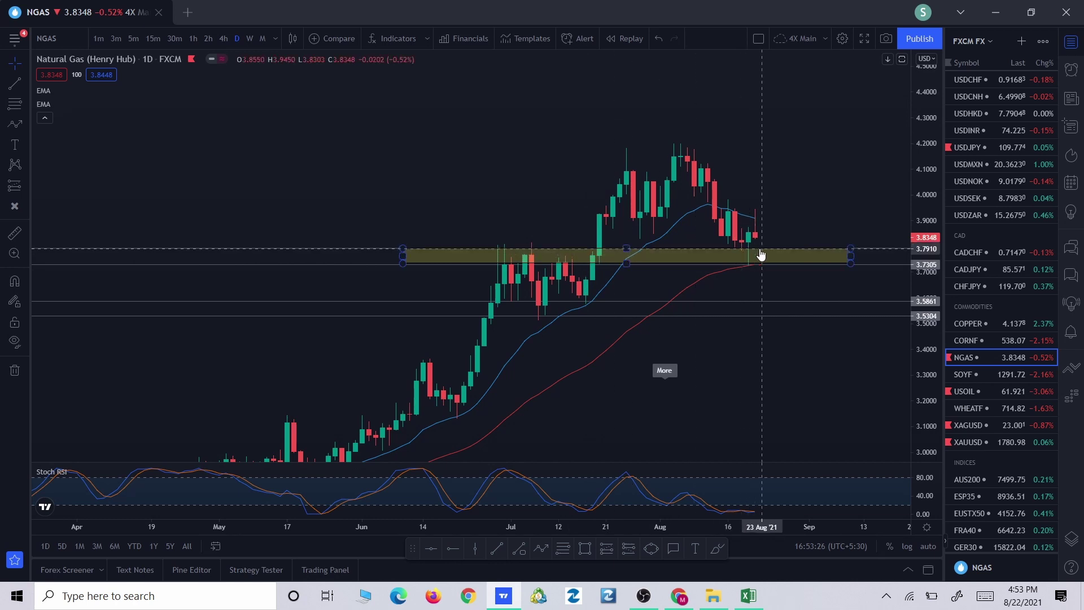
left_click(541, 547)
left_click(762, 215)
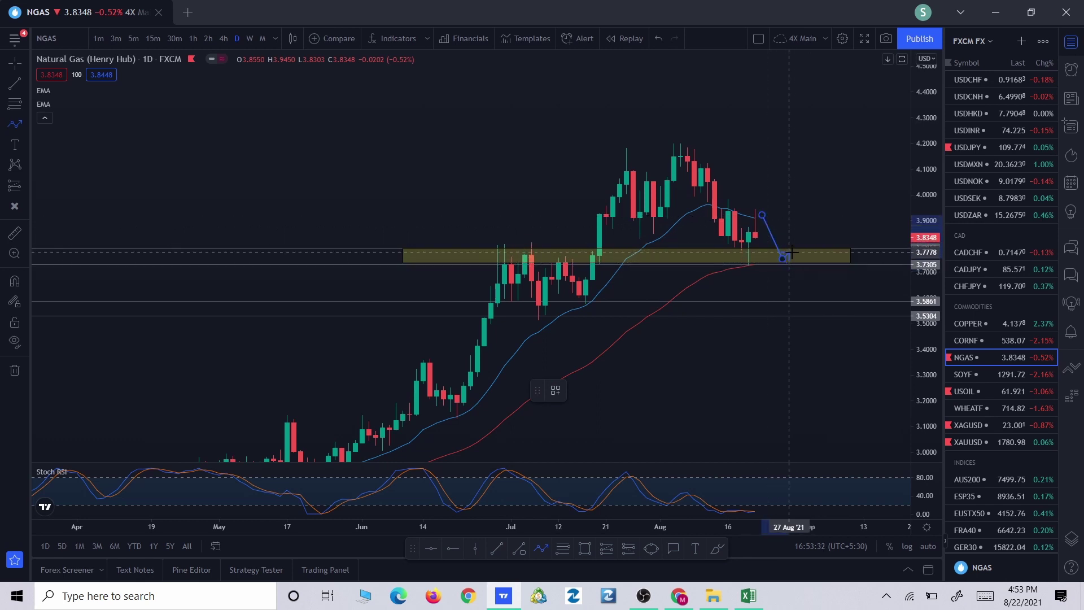
left_click(829, 151)
Sketch a second NGAS path from about 3.80 down between the 3.5861 and 3.5304 levels and up to about 4.09 on 10 Sep '21
left_click_drag(687, 405, 638, 405)
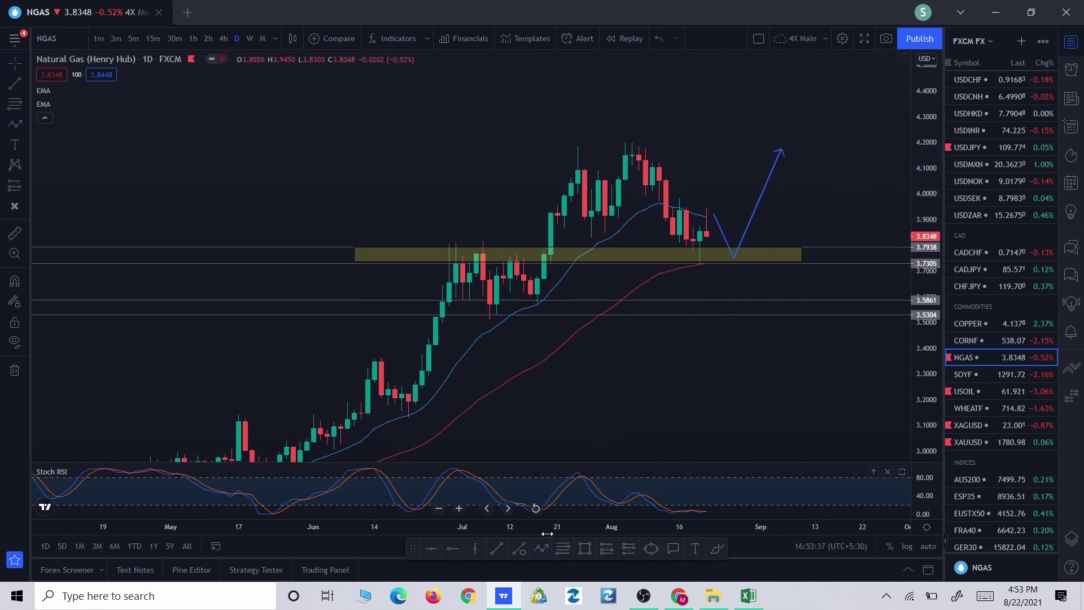
left_click(715, 244)
left_click(755, 308)
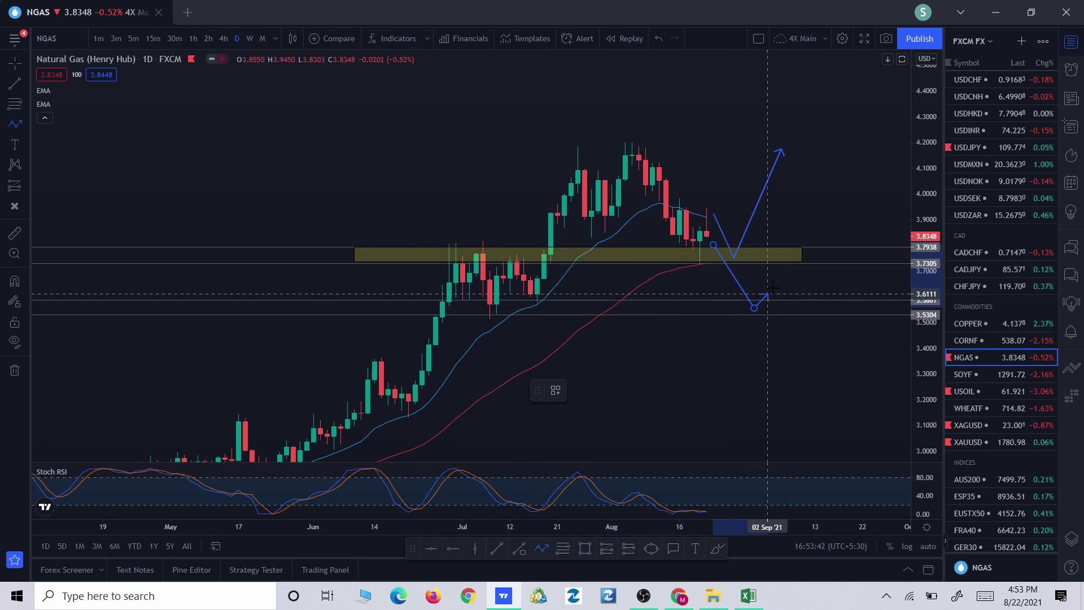
double_click(808, 170)
Examine the two projected NGAS paths against the June to August swings, the yellow zone and the 3.5861 and 3.5304 levels
left_click_drag(759, 360, 733, 334)
scroll(739, 334, "down", 1)
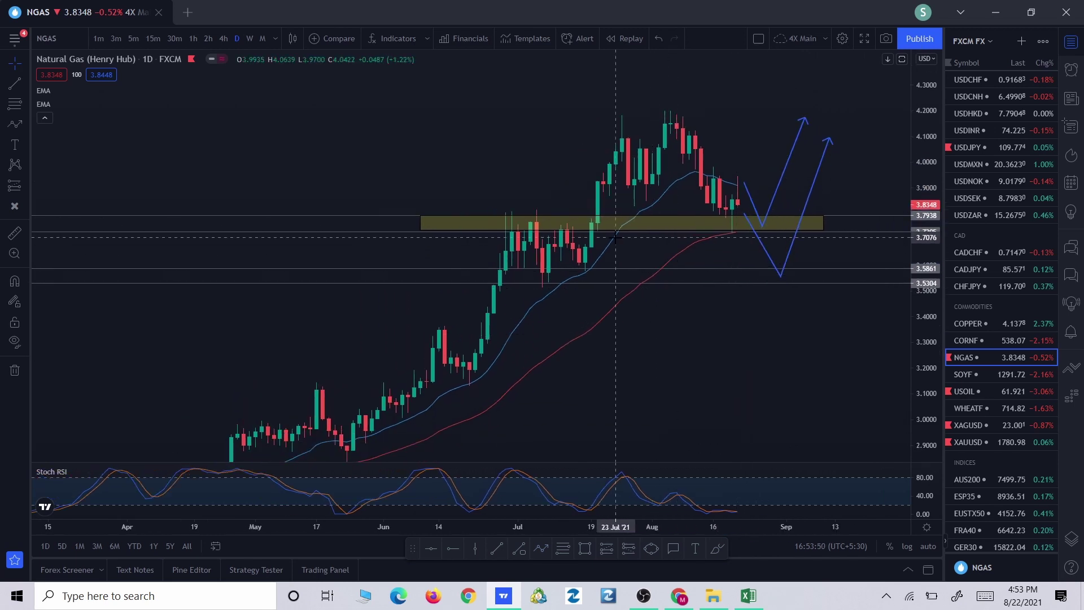
scroll(654, 325, "down", 4)
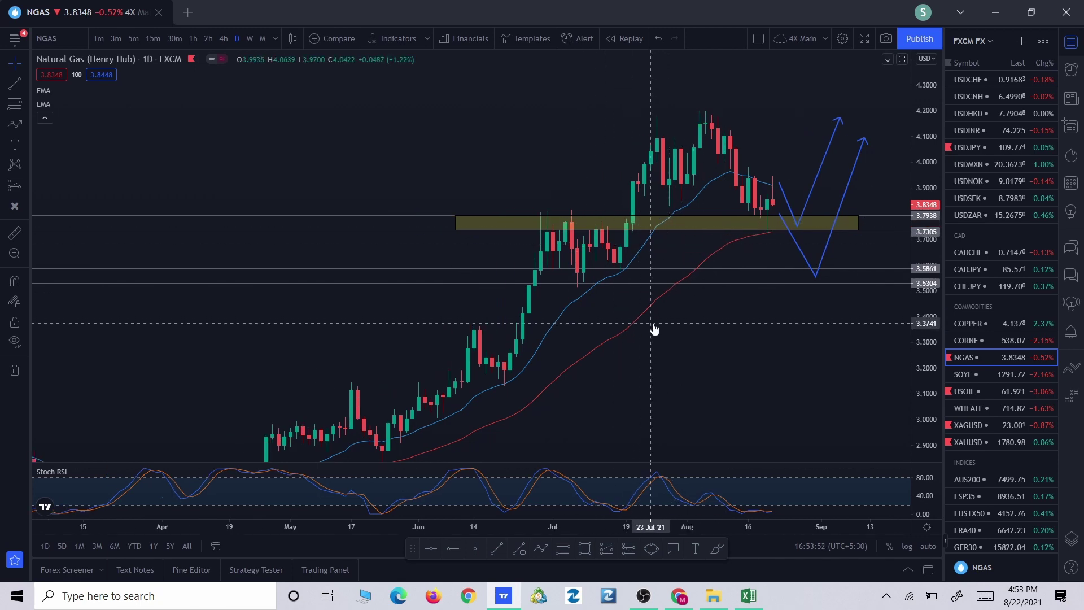
scroll(655, 320, "up", 4)
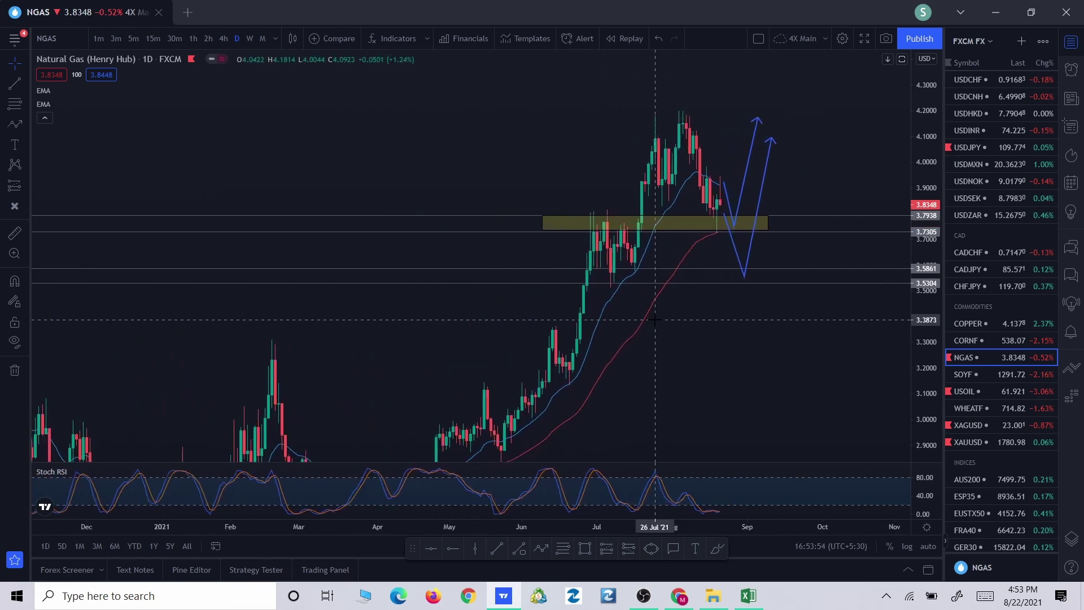
scroll(714, 339, "up", 3)
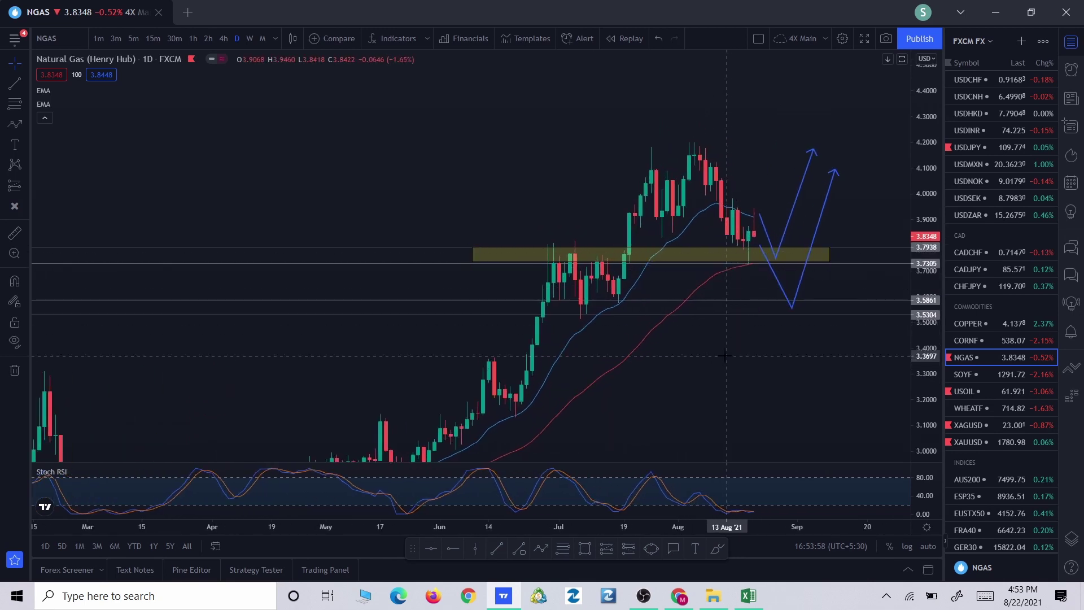
left_click_drag(716, 373, 736, 366)
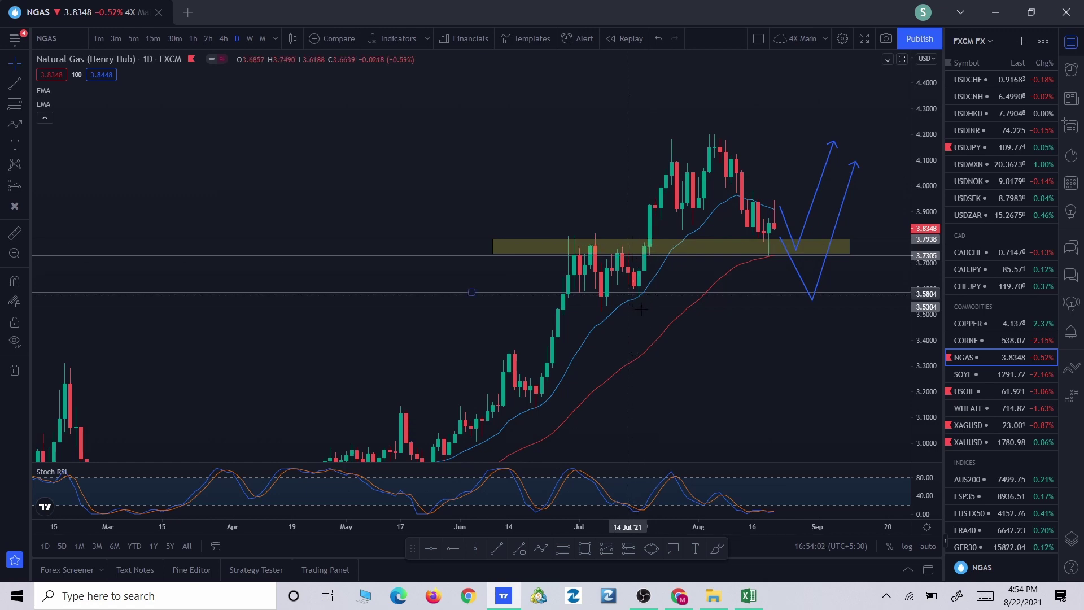
scroll(711, 341, "left", 4)
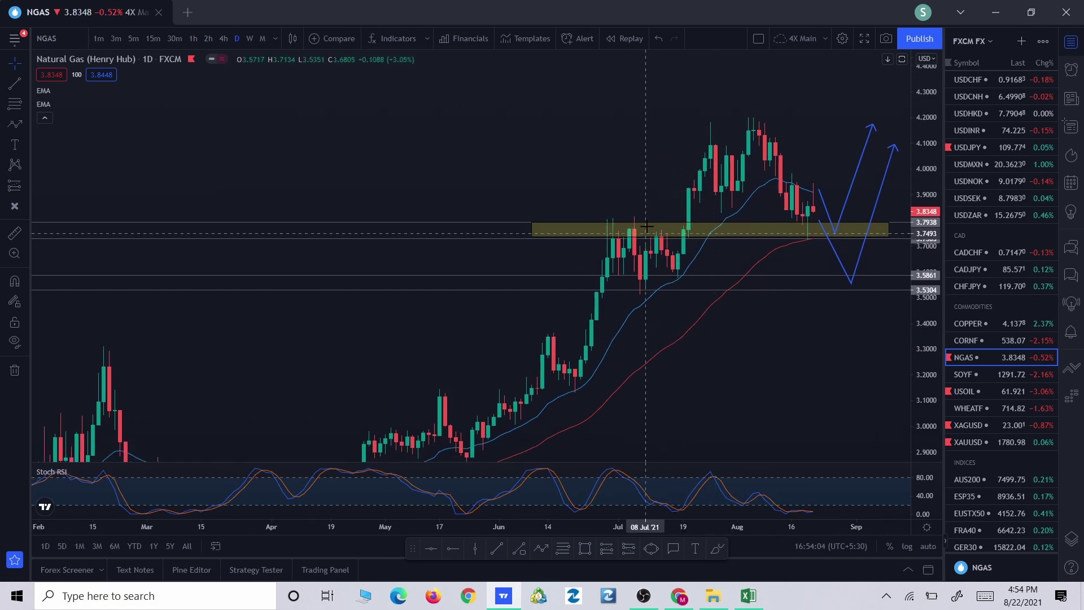
Examine the older NGAS daily history from 2019 back to 2014 against the four horizontal levels
scroll(773, 381, "down", 10)
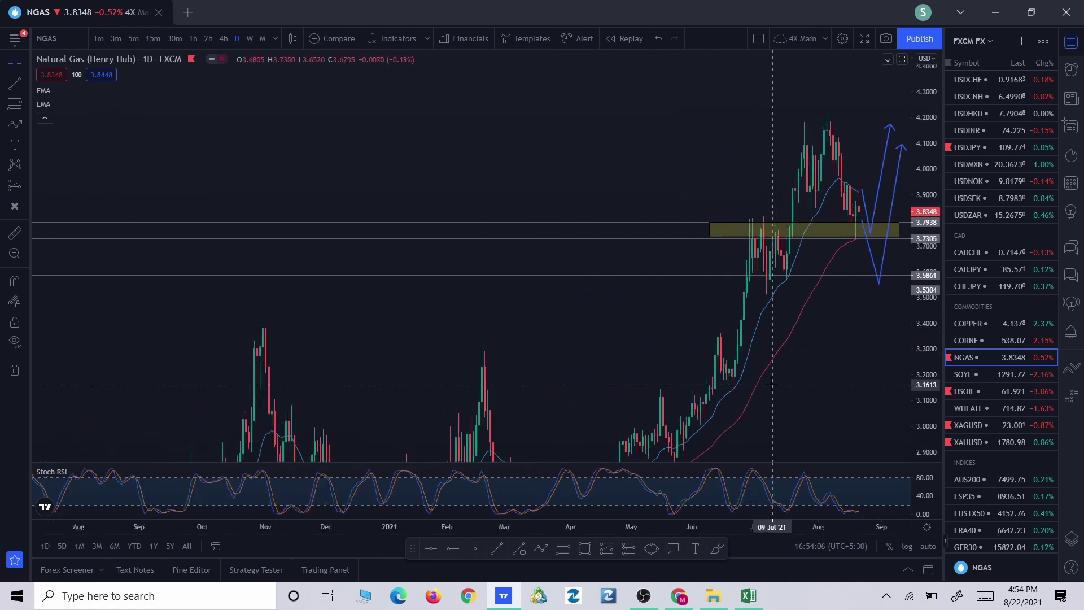
scroll(774, 382, "down", 5)
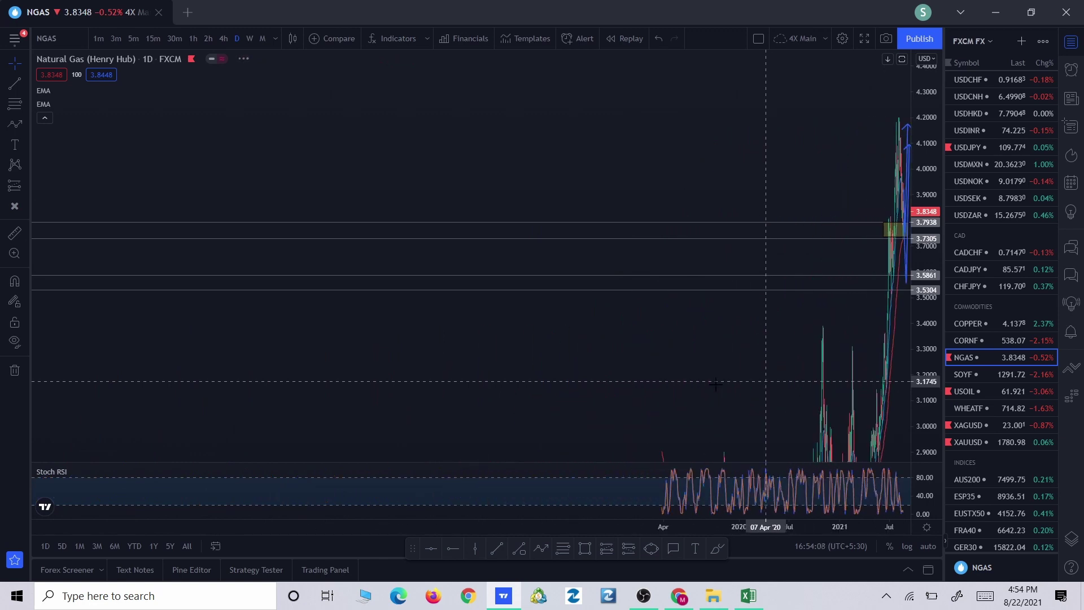
scroll(715, 384, "down", 10)
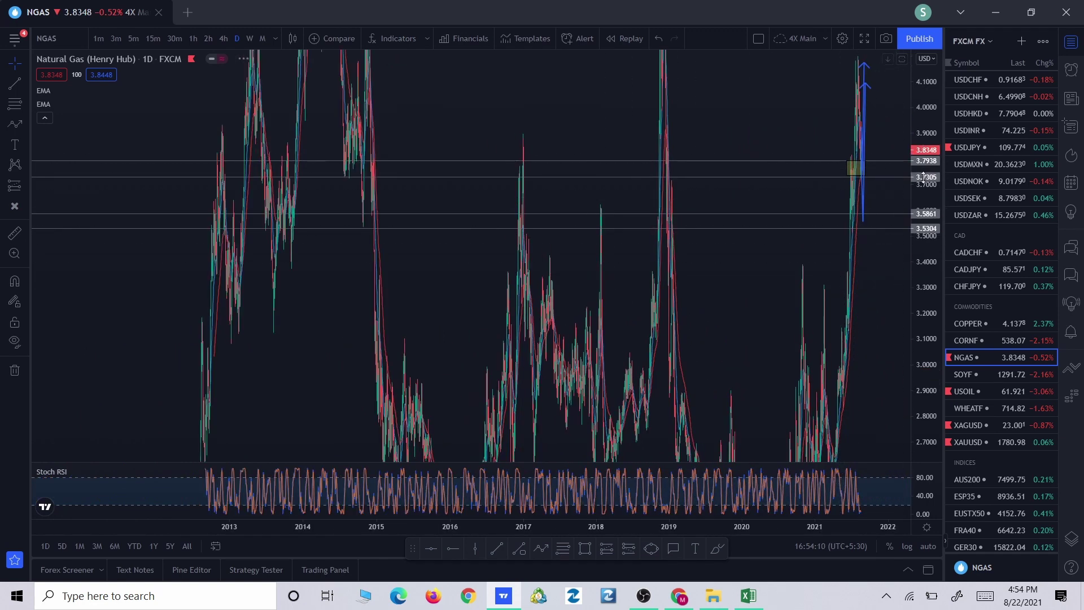
scroll(559, 277, "up", 10)
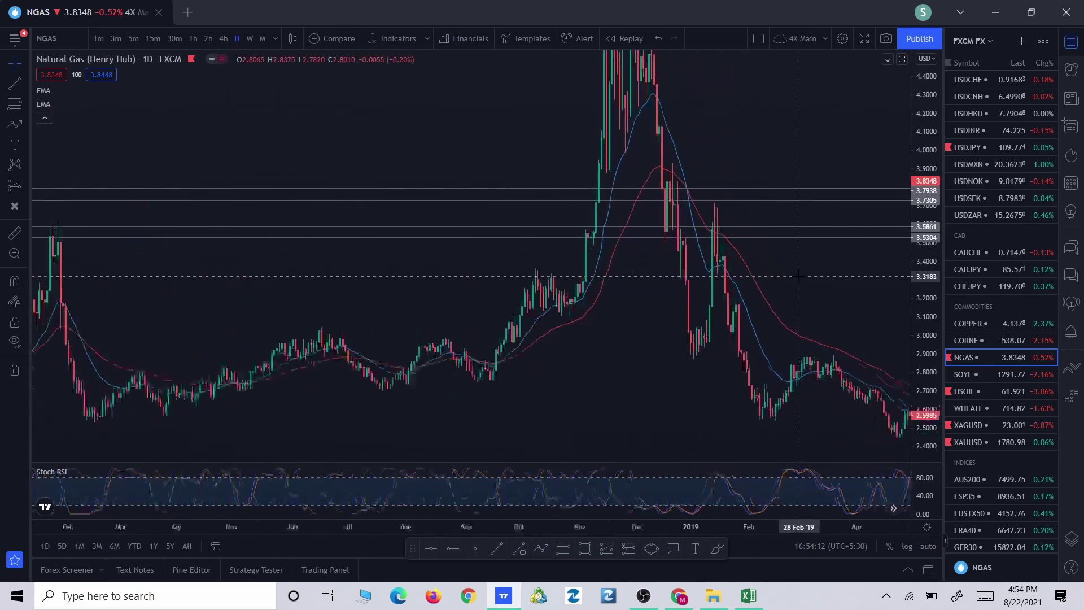
scroll(799, 277, "up", 4)
scroll(442, 319, "down", 5)
left_click_drag(440, 319, 616, 304)
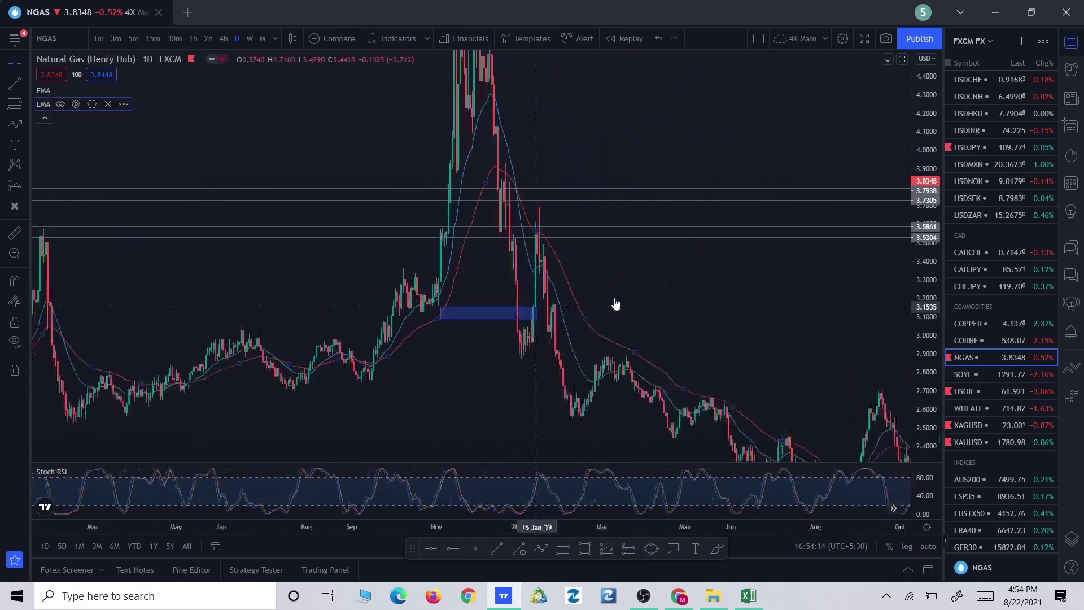
scroll(615, 303, "left", 15)
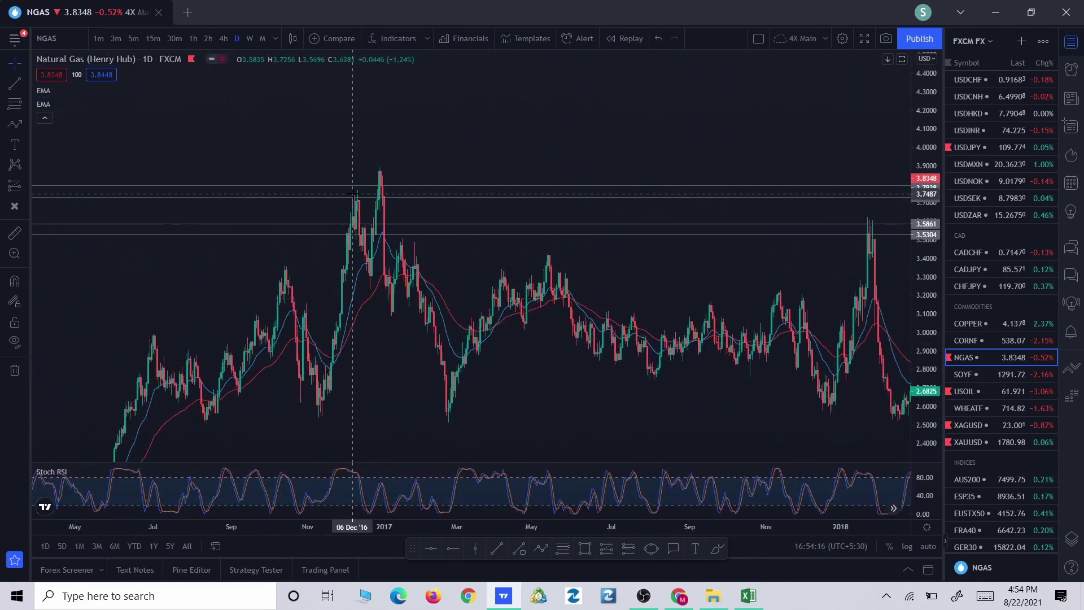
scroll(324, 294, "left", 12)
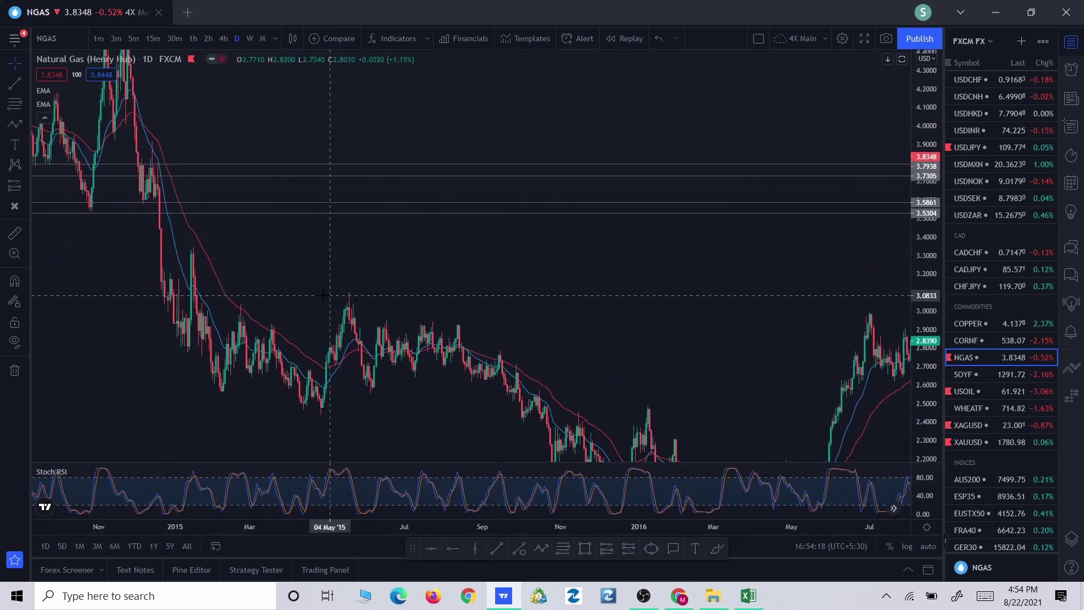
left_click_drag(324, 295, 672, 307)
scroll(418, 260, "up", 8)
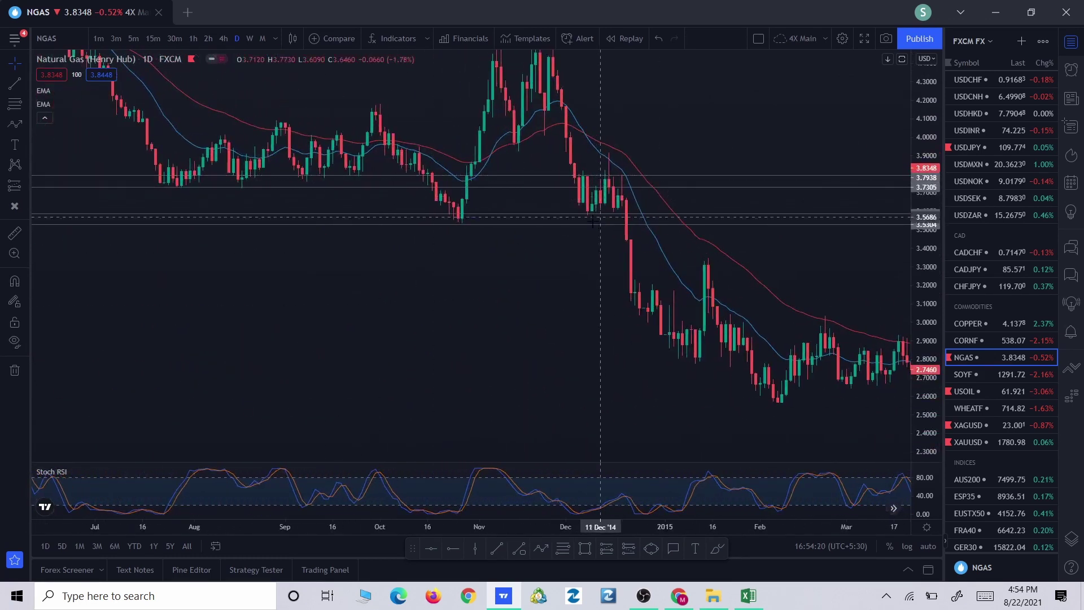
Review NGAS daily price action forward from late 2014 to the 2021 swings and projected paths
scroll(599, 218, "down", 1)
scroll(316, 189, "down", 1)
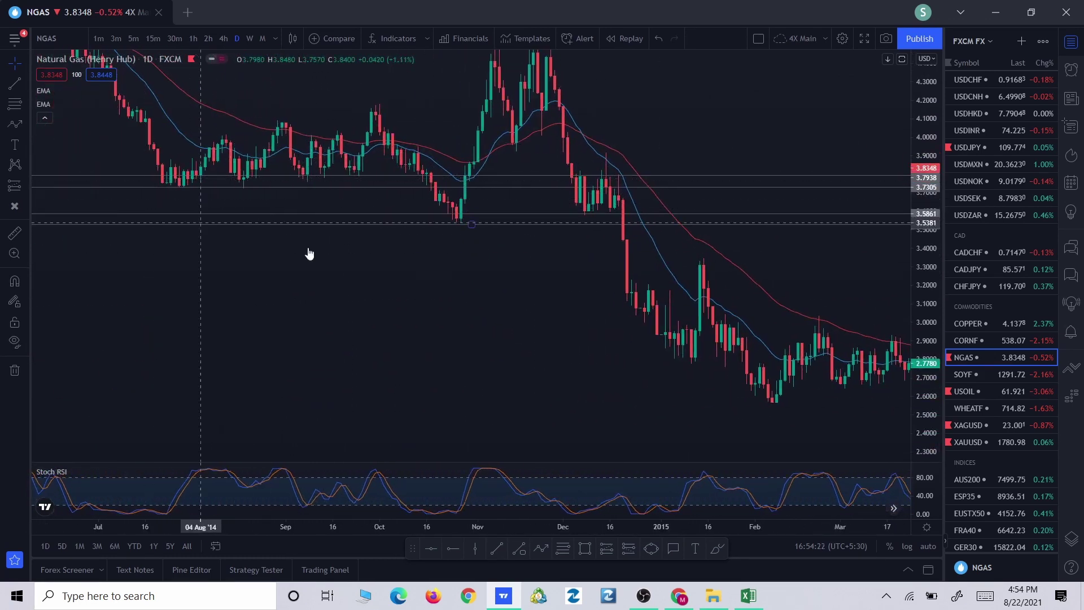
left_click_drag(457, 301, 36, 307)
scroll(257, 307, "down", 5)
left_click_drag(595, 306, 181, 315)
scroll(187, 320, "down", 8)
left_click_drag(655, 337, 269, 345)
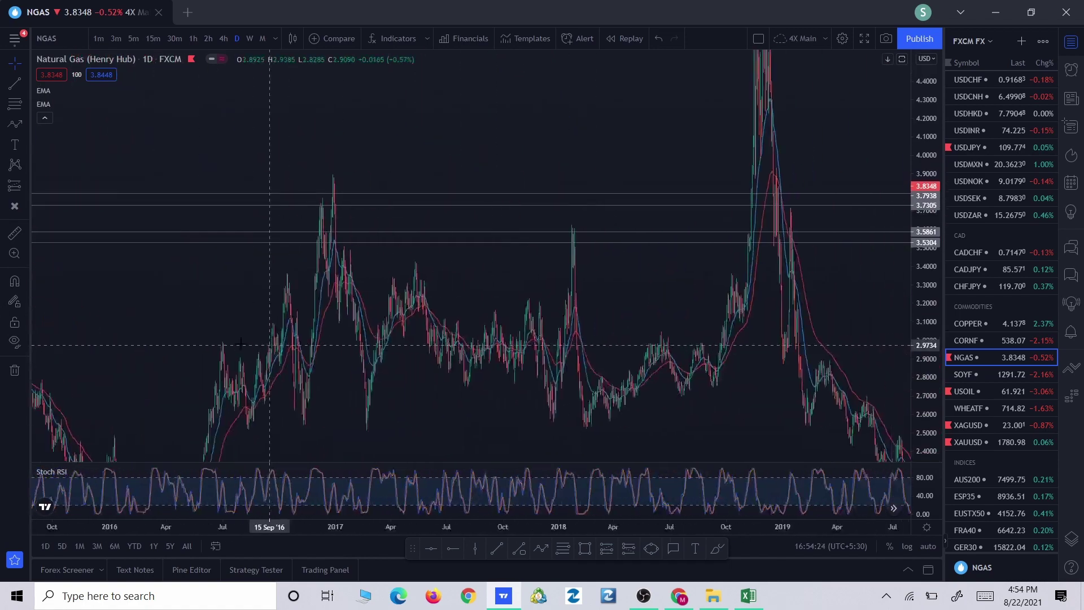
scroll(240, 343, "right", 15)
scroll(681, 346, "up", 5)
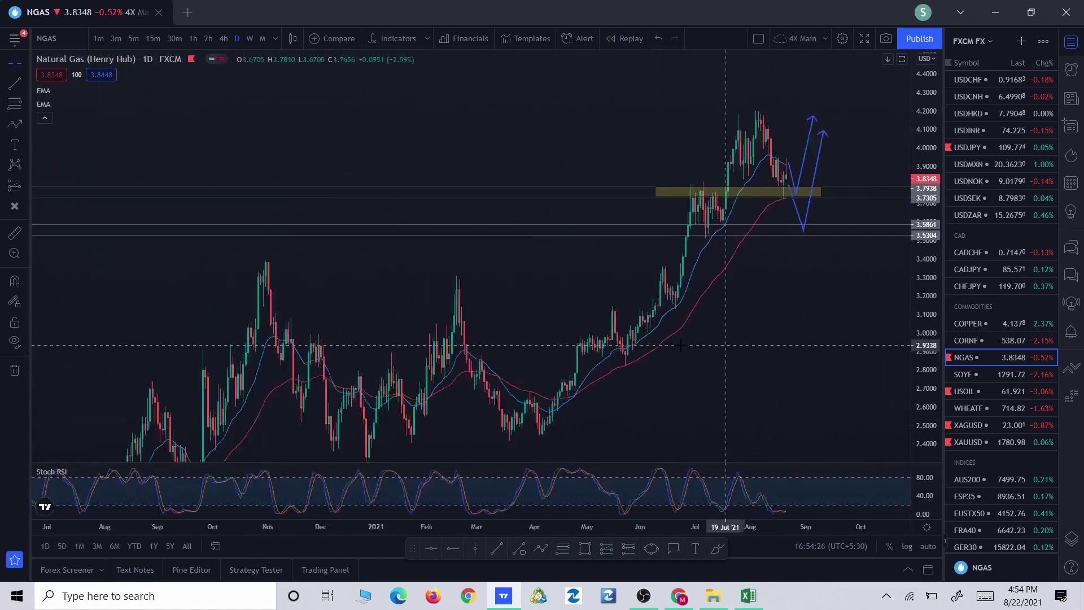
scroll(680, 346, "up", 3)
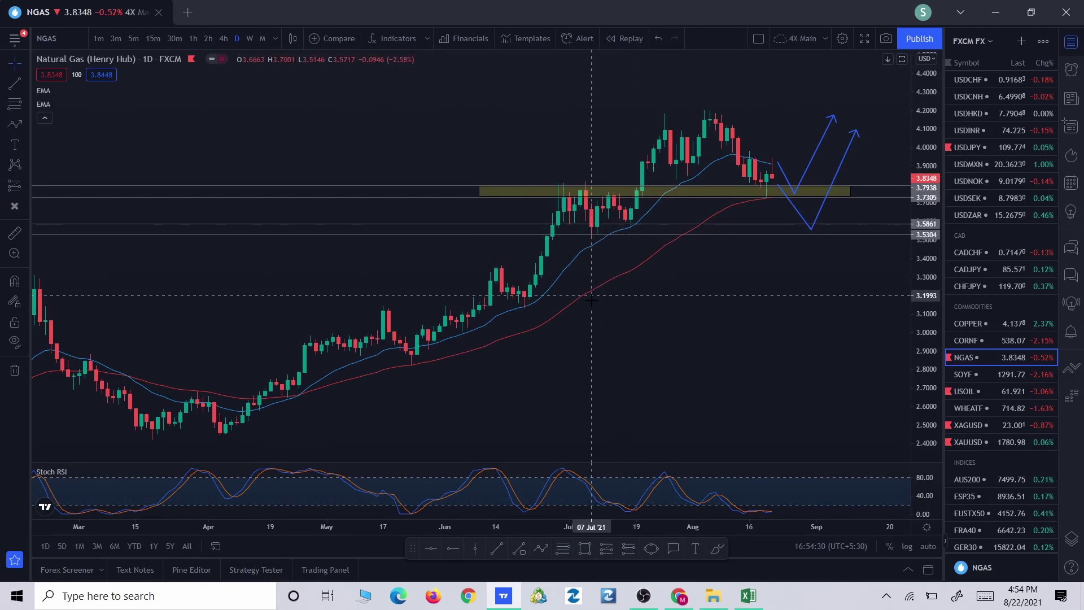
Inspect how NGAS reacted at the horizontal levels around January 2019 and December 2016
scroll(591, 300, "down", 5)
scroll(501, 320, "left", 10)
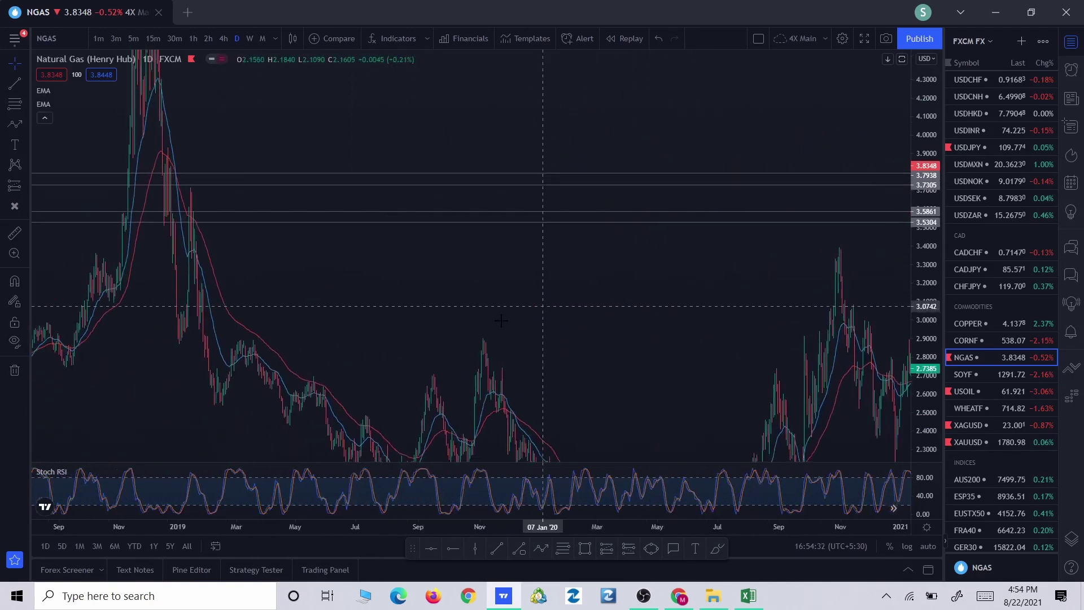
left_click_drag(348, 330, 620, 337)
scroll(378, 333, "up", 8)
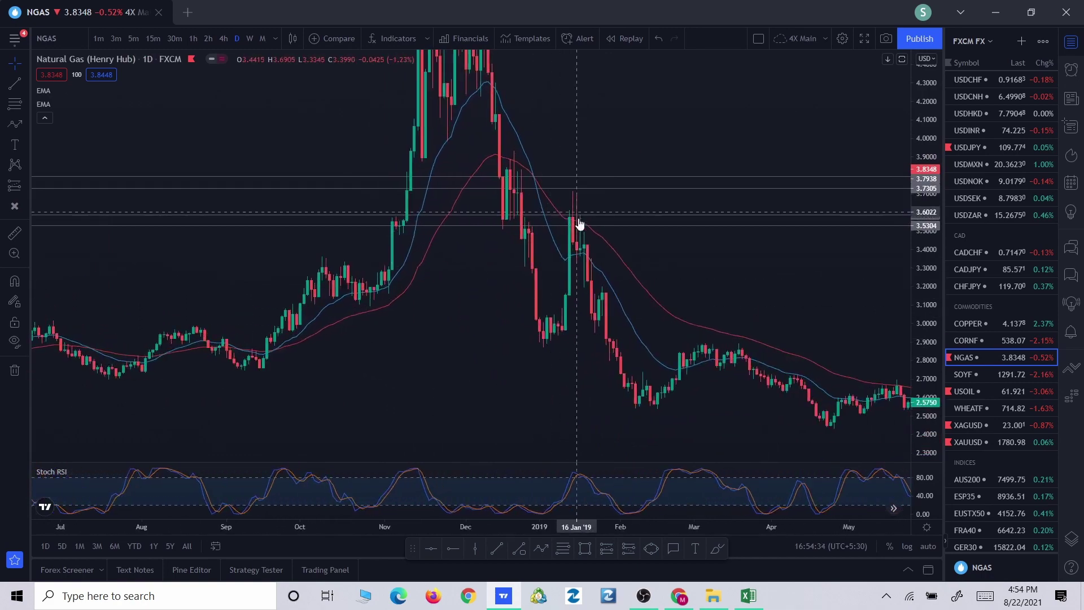
scroll(509, 222, "down", 6)
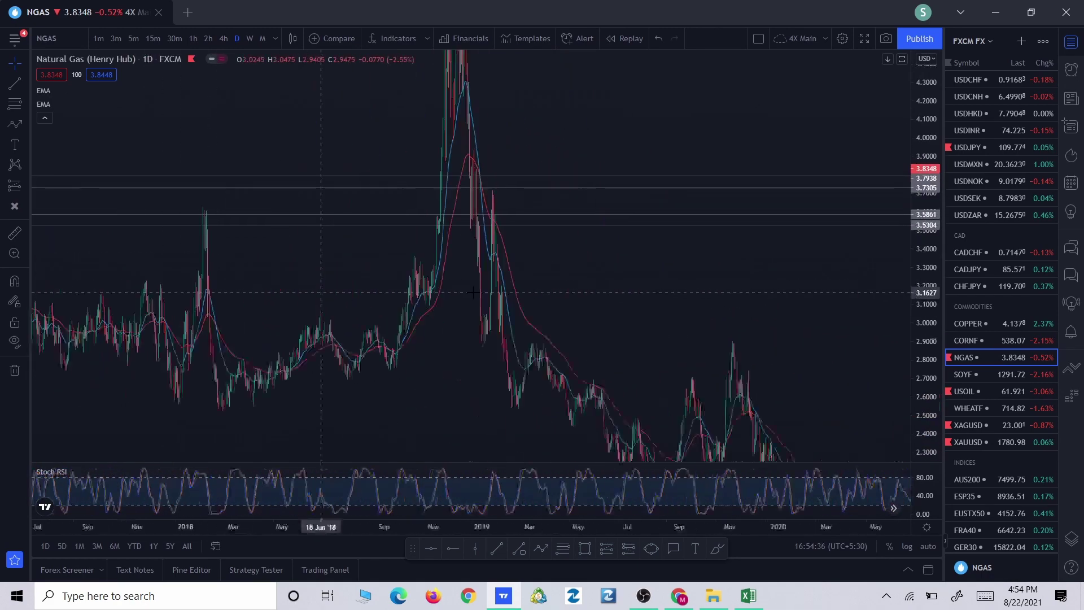
left_click_drag(432, 306, 604, 299)
scroll(607, 276, "up", 6)
left_click_drag(316, 272, 745, 282)
scroll(496, 226, "up", 5)
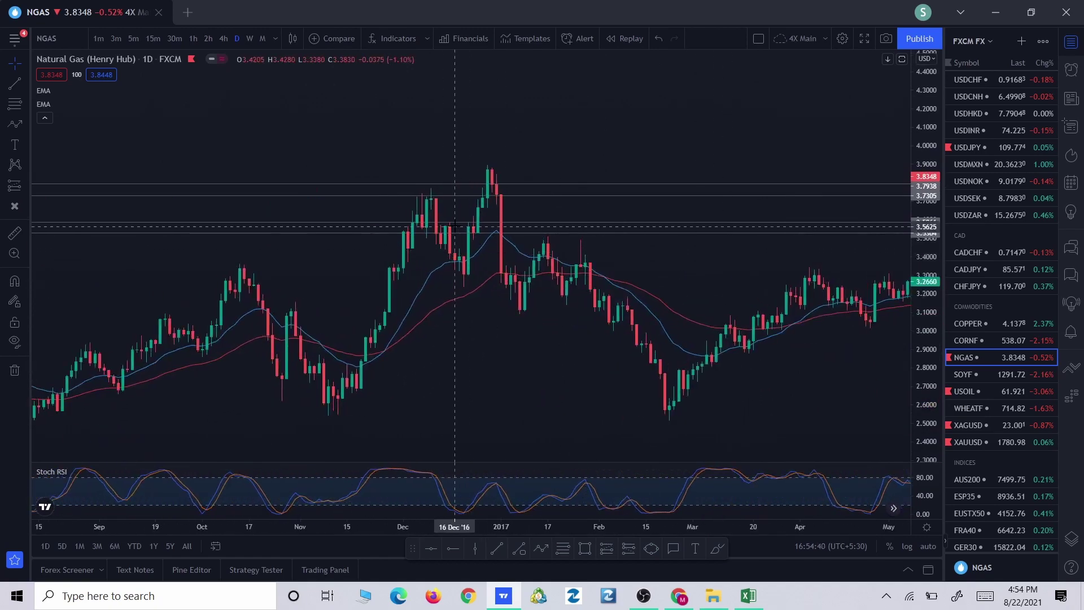
left_click_drag(433, 308, 571, 297)
Inspect the 2014 NGAS swings and the late October low against the 3.5861 and 3.5304 levels
scroll(497, 299, "down", 10)
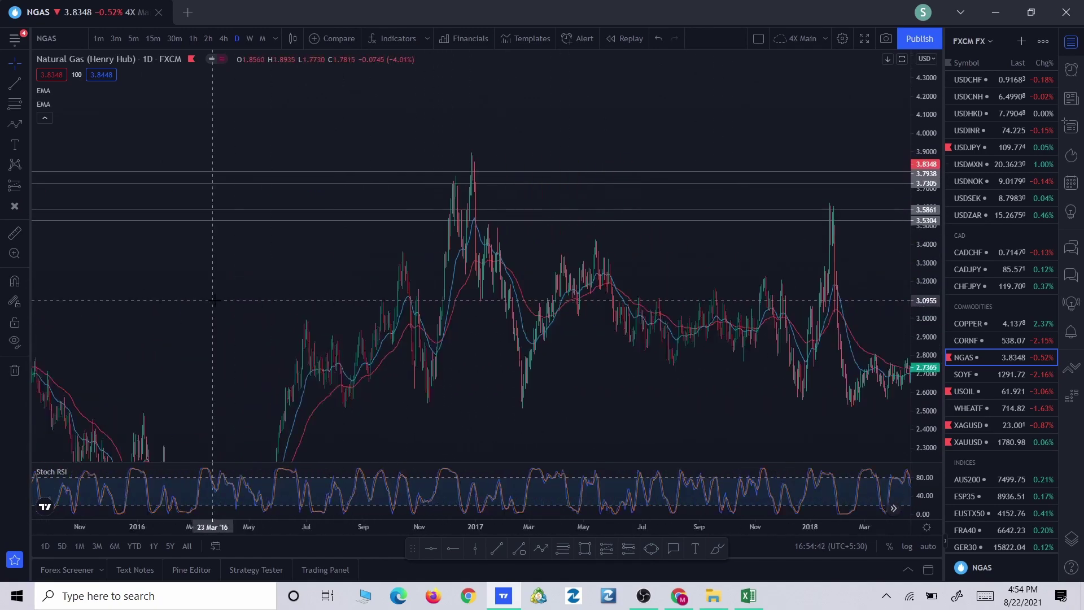
left_click_drag(232, 304, 597, 304)
scroll(511, 306, "down", 5)
left_click_drag(489, 318, 805, 336)
scroll(806, 337, "up", 7)
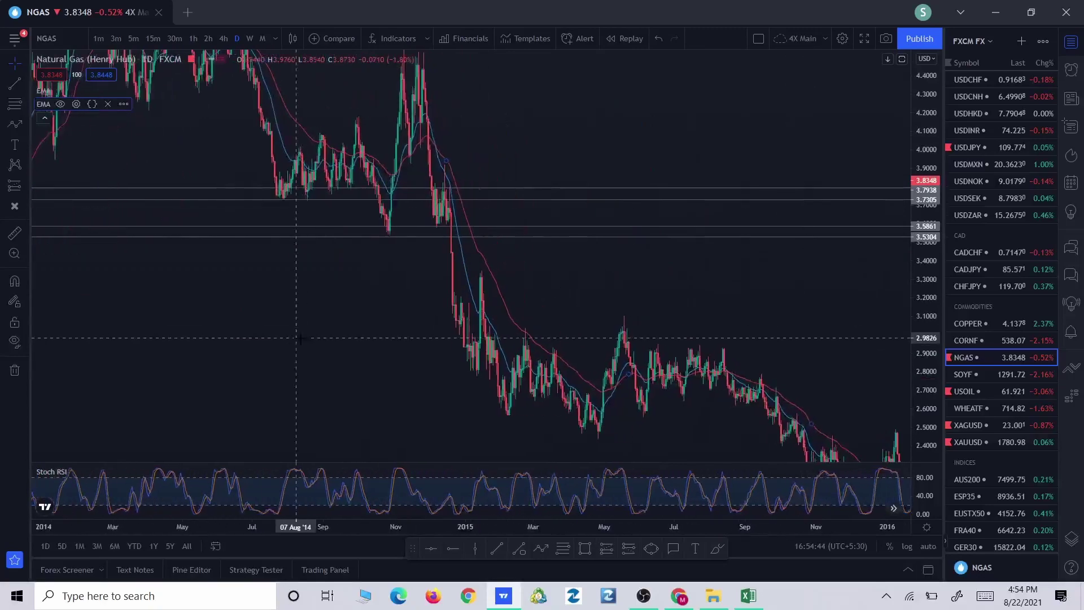
scroll(296, 337, "up", 2)
left_click_drag(339, 347, 535, 352)
scroll(564, 342, "up", 5)
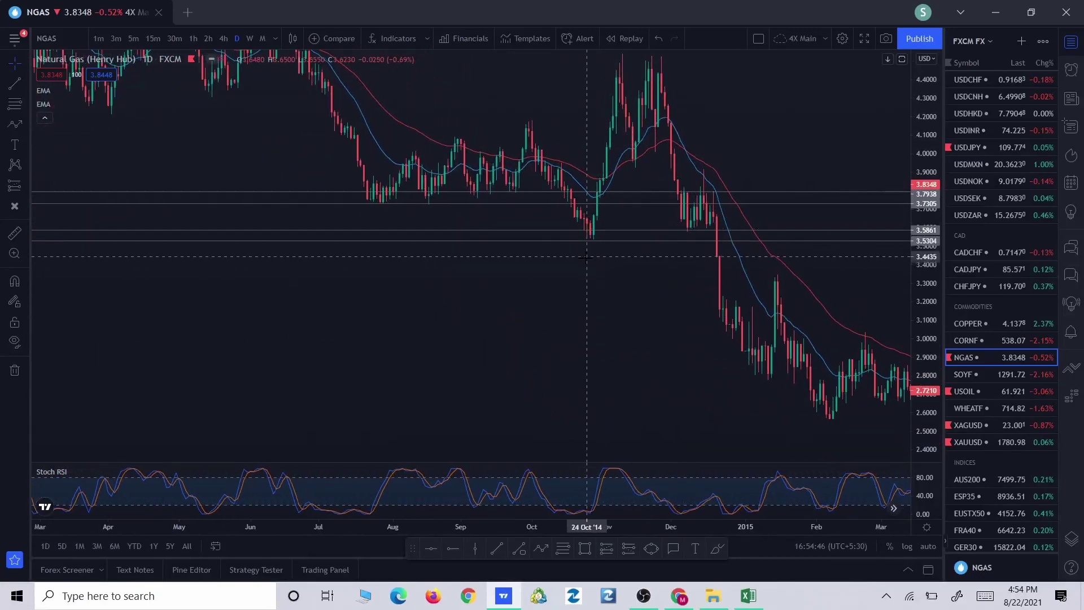
Return to the August 2021 NGAS candles and review the projected paths above the yellow zone and lower levels
left_click_drag(623, 284, 116, 332)
scroll(226, 342, "down", 10)
left_click_drag(572, 367, 235, 363)
left_click_drag(644, 362, 195, 317)
left_click_drag(418, 315, 229, 317)
scroll(621, 329, "up", 9)
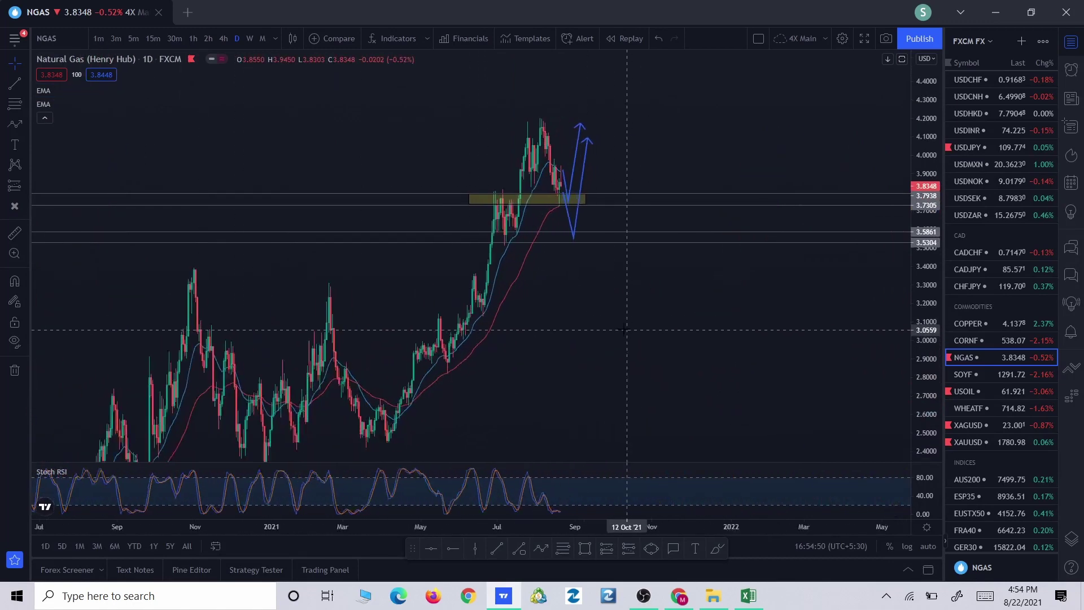
left_click_drag(629, 330, 758, 345)
scroll(758, 345, "up", 2)
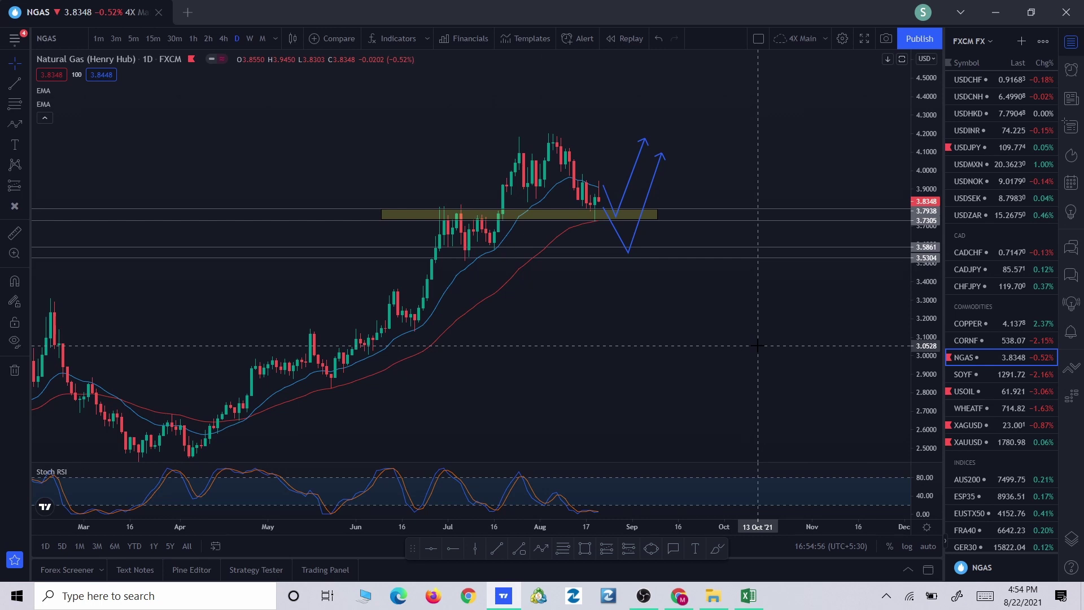
scroll(745, 357, "up", 2)
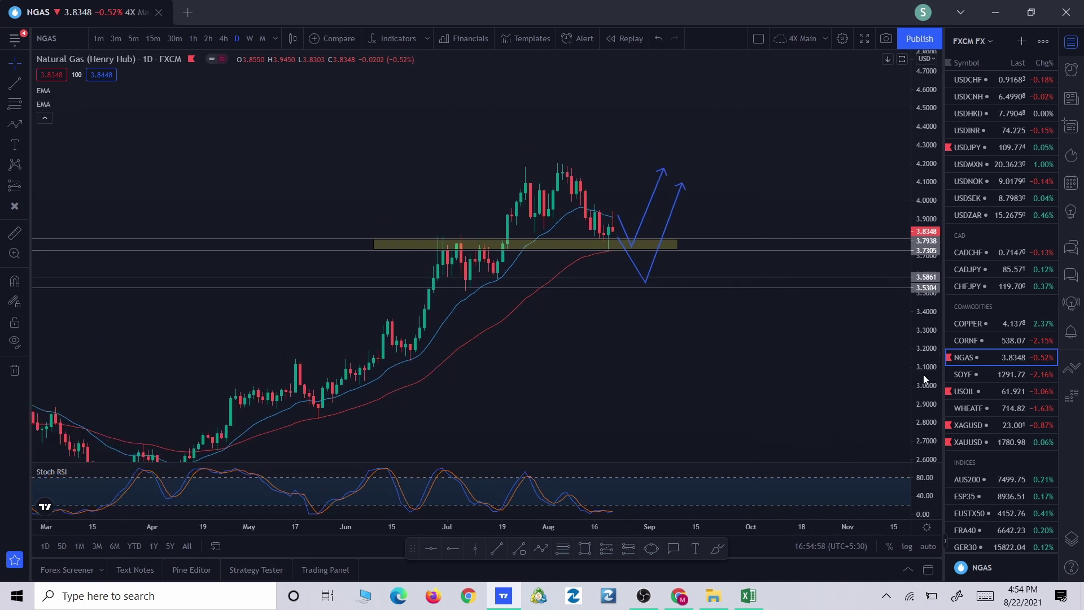
Open the USOIL daily chart from the watchlist's commodities and frame the decline from the July high through the yellow zone
scroll(999, 370, "down", 2)
left_click(989, 322)
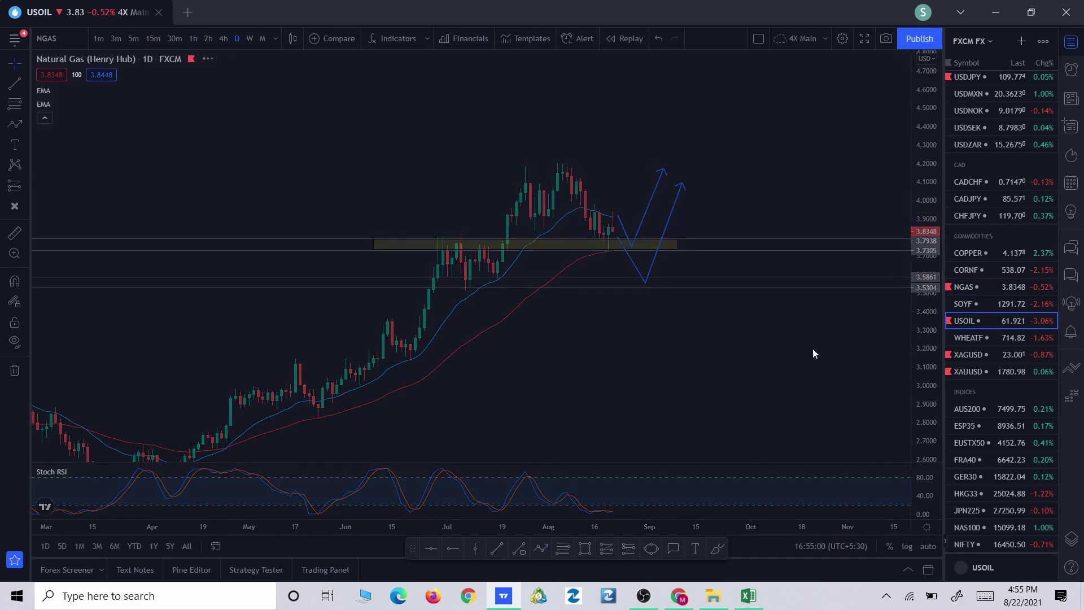
left_click_drag(649, 398, 739, 389)
scroll(926, 398, "up", 2)
left_click_drag(924, 404, 929, 361)
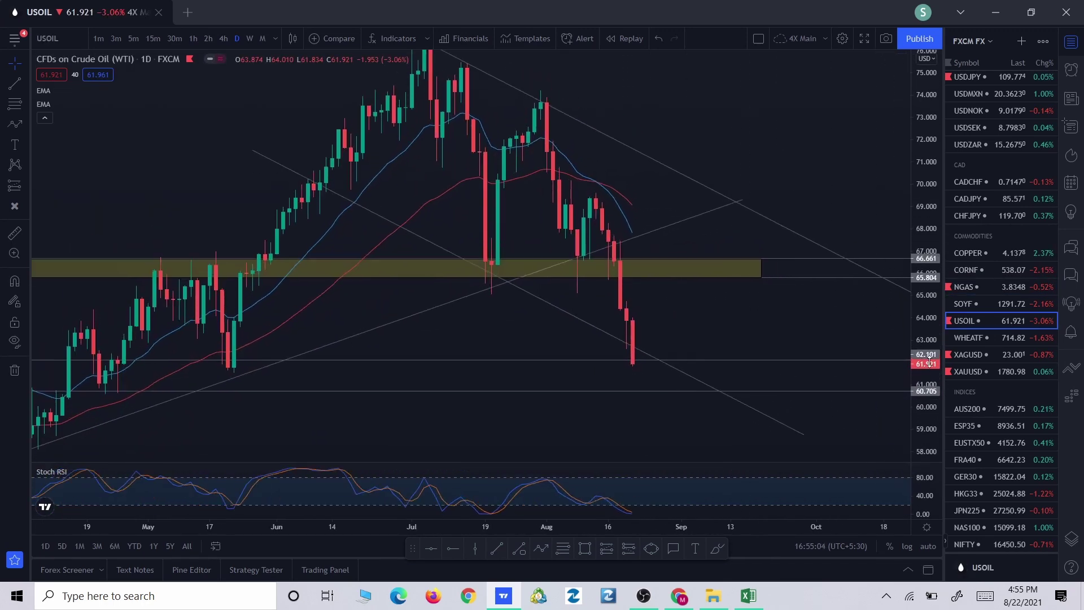
left_click_drag(775, 311, 775, 365)
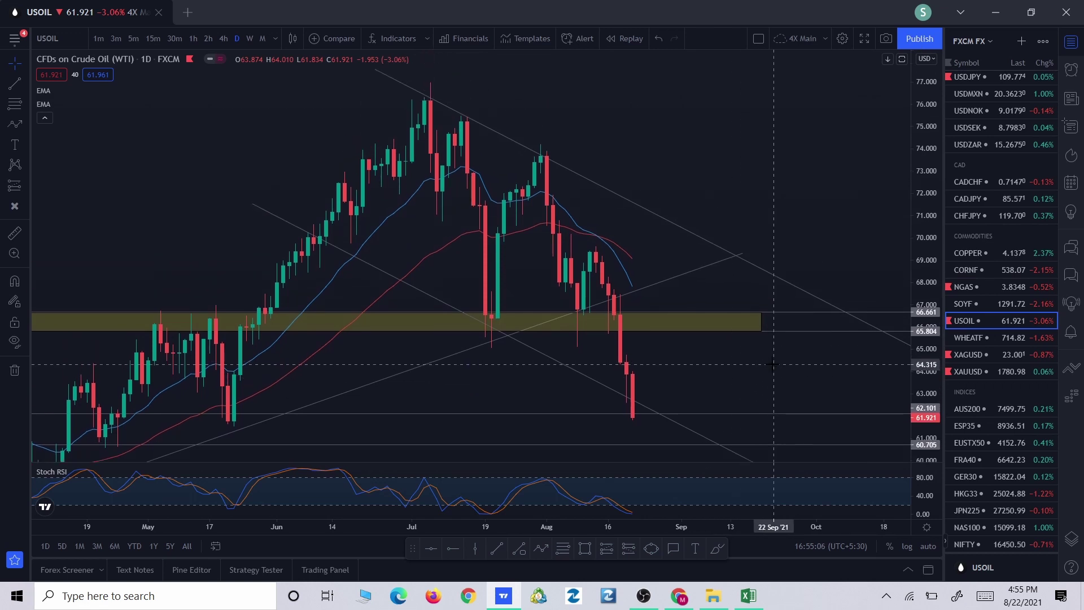
Trace the USOIL swings from the early July high to the 20 August low with a path, and delete it
left_click(541, 551)
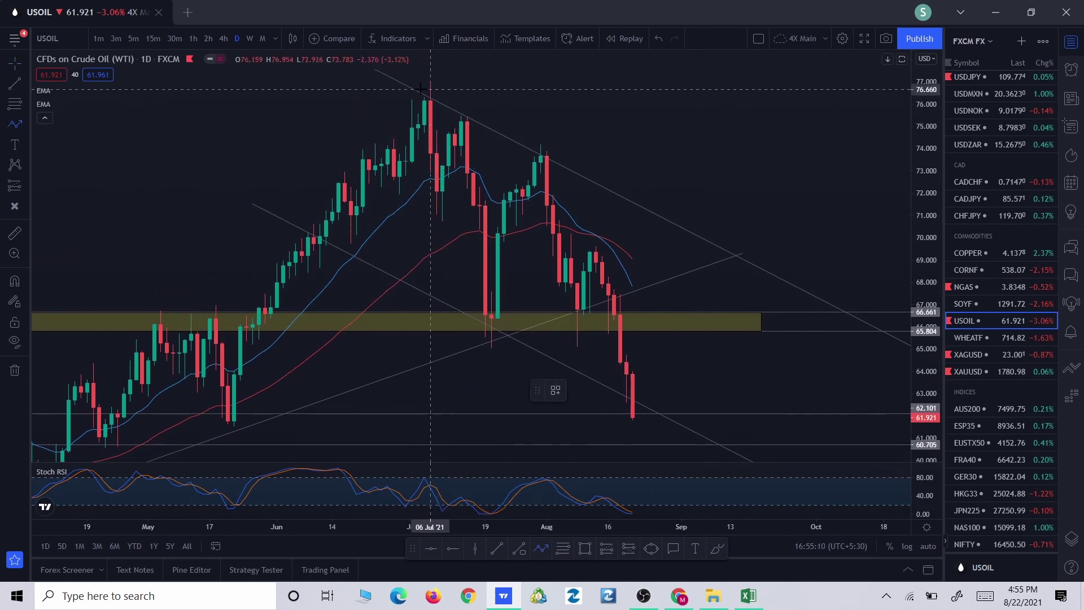
left_click(430, 221)
left_click(467, 115)
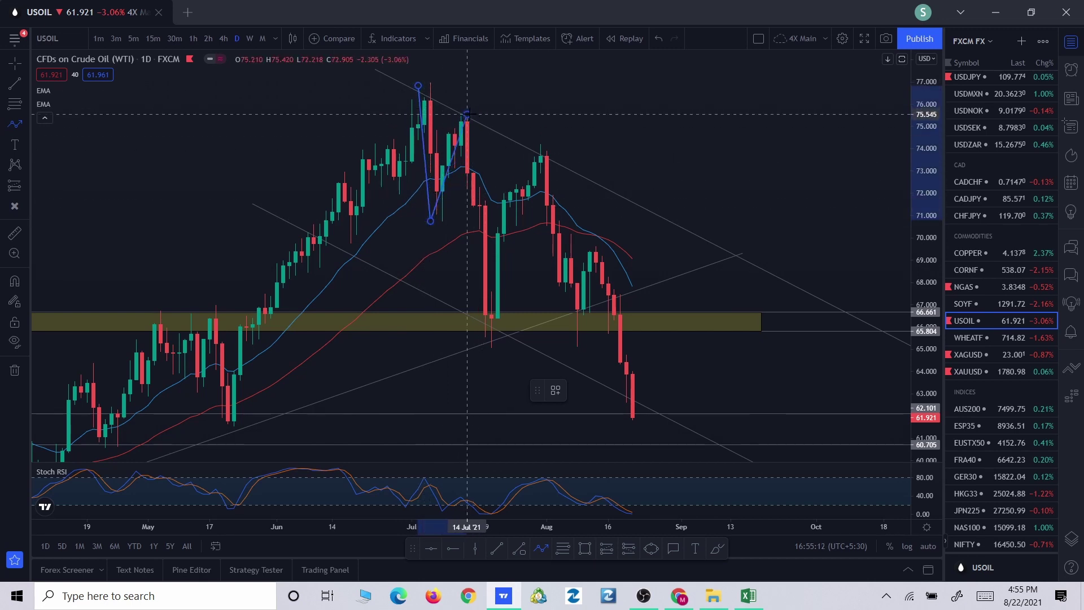
left_click(485, 336)
left_click(540, 151)
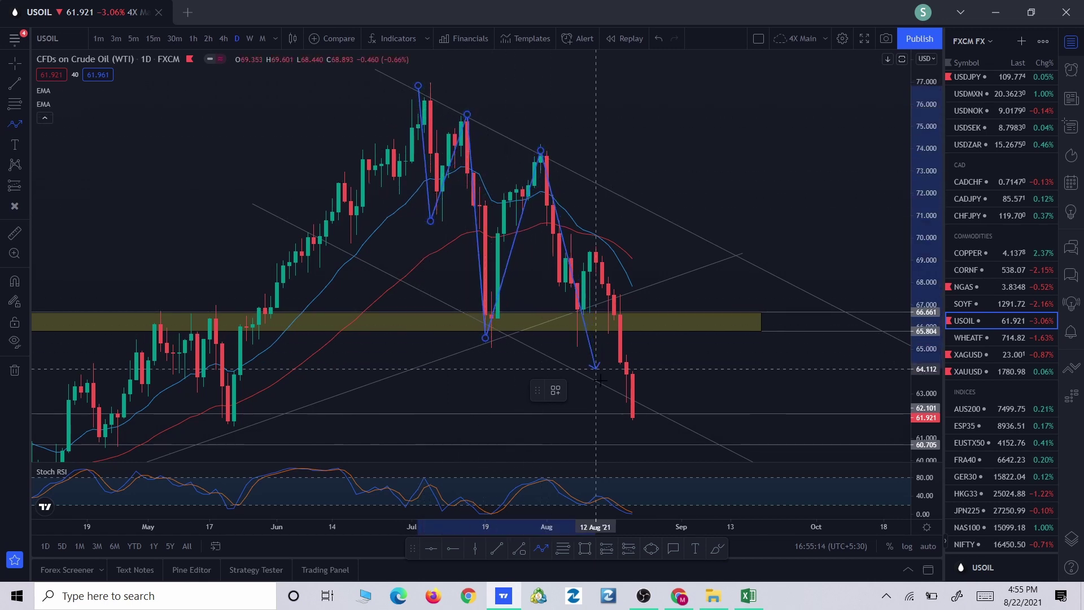
left_click(632, 421)
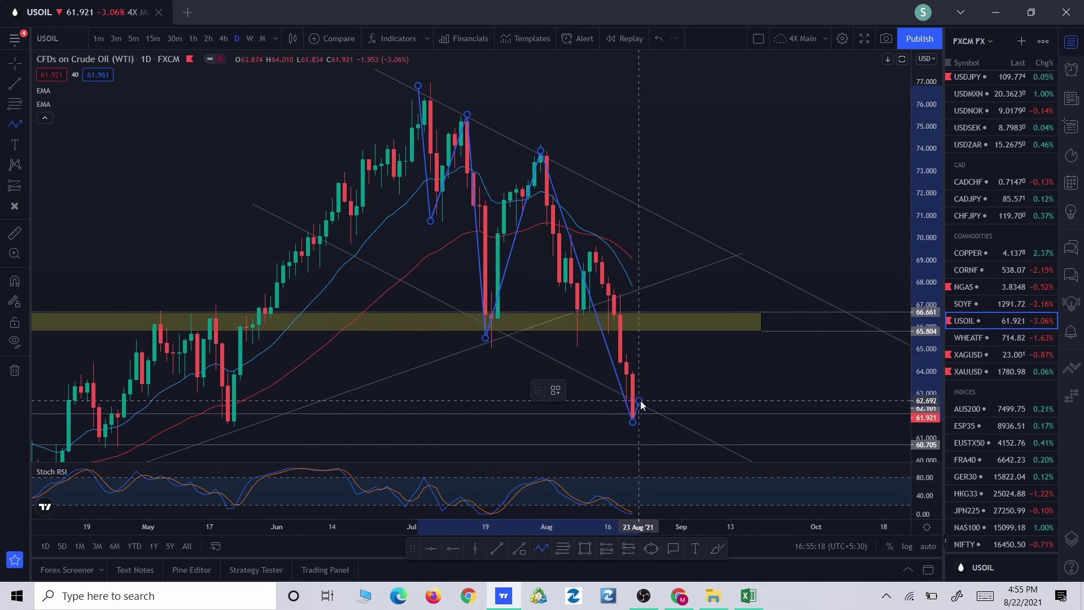
double_click(640, 402)
left_click(642, 391)
Draw a projected USOIL path from the latest candle up into the yellow zone and down to about 62.97, and delete it
left_click_drag(710, 371, 725, 281)
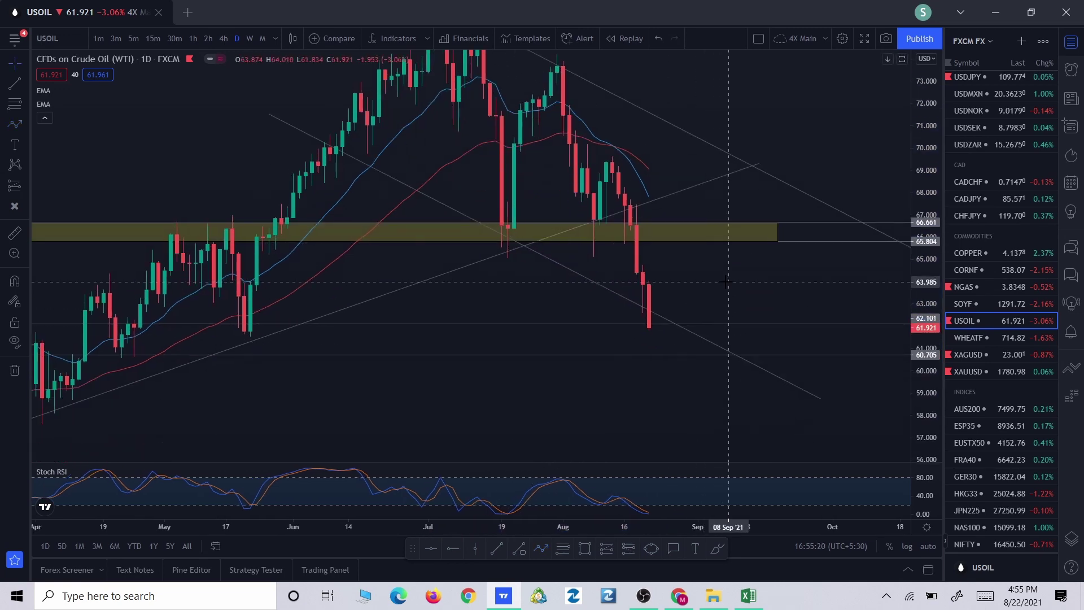
scroll(725, 282, "down", 1)
left_click(540, 549)
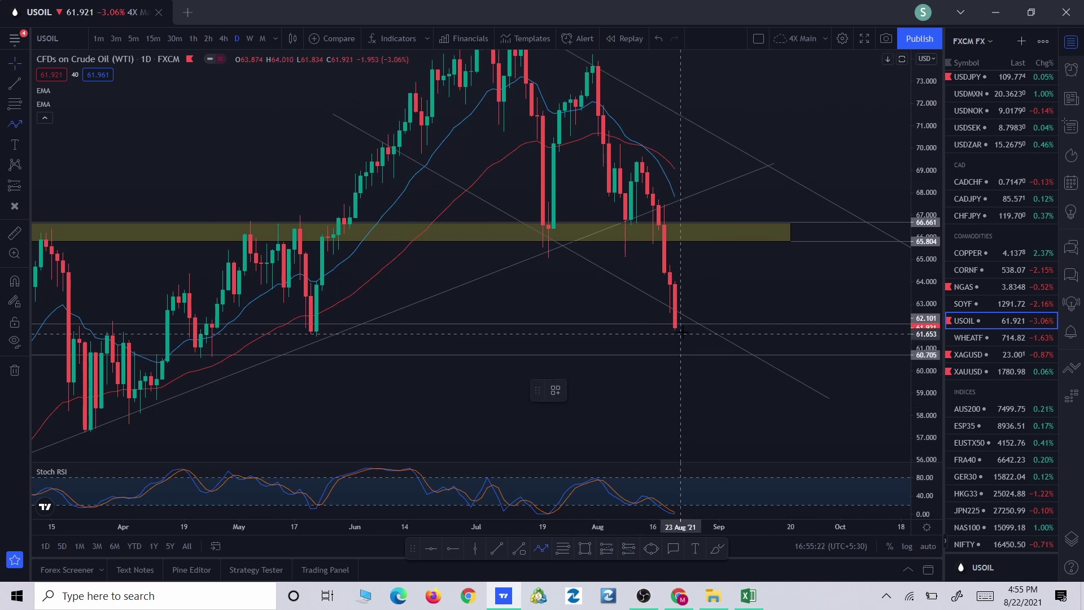
left_click(686, 330)
left_click(730, 235)
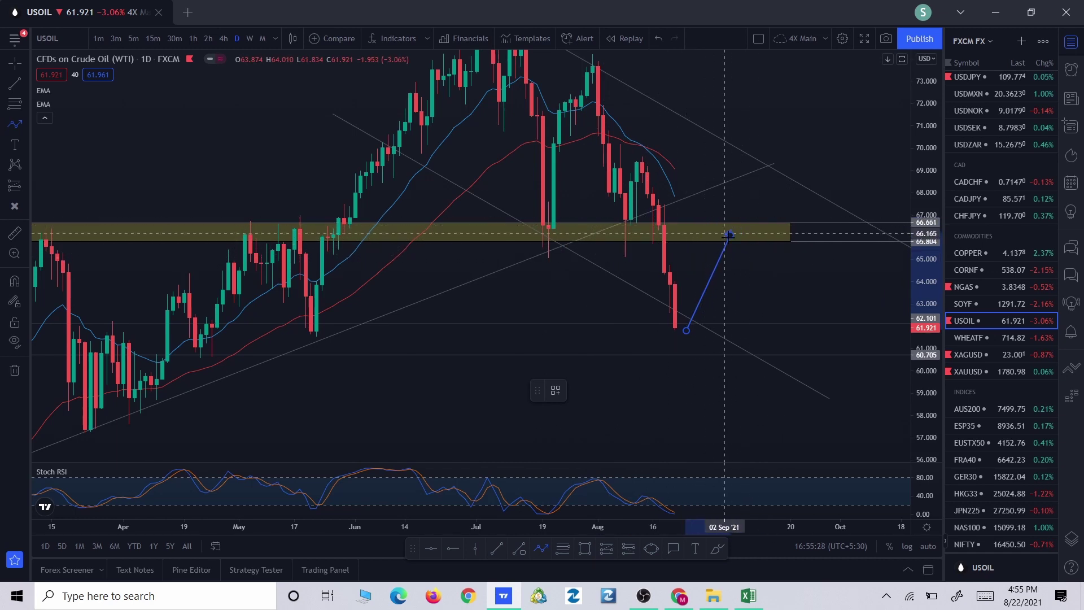
double_click(797, 306)
left_click(649, 390)
Examine how USOIL reacted at the yellow 65.804–66.661 zone in May and March 2021
left_click_drag(650, 391, 682, 410)
scroll(769, 393, "down", 6)
scroll(729, 299, "up", 3)
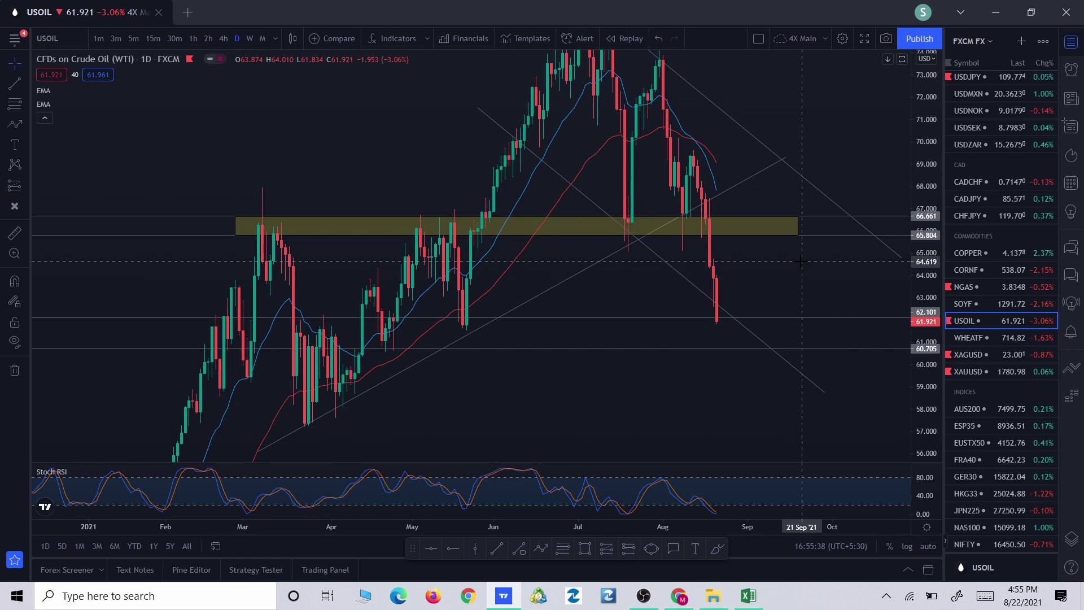
scroll(816, 277, "up", 3)
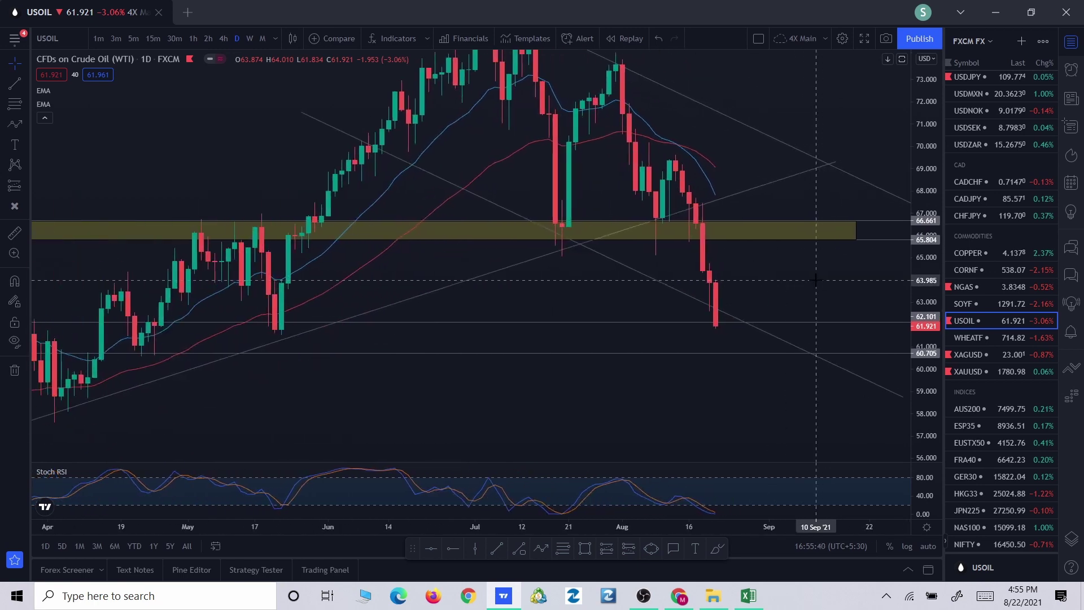
scroll(859, 300, "up", 1)
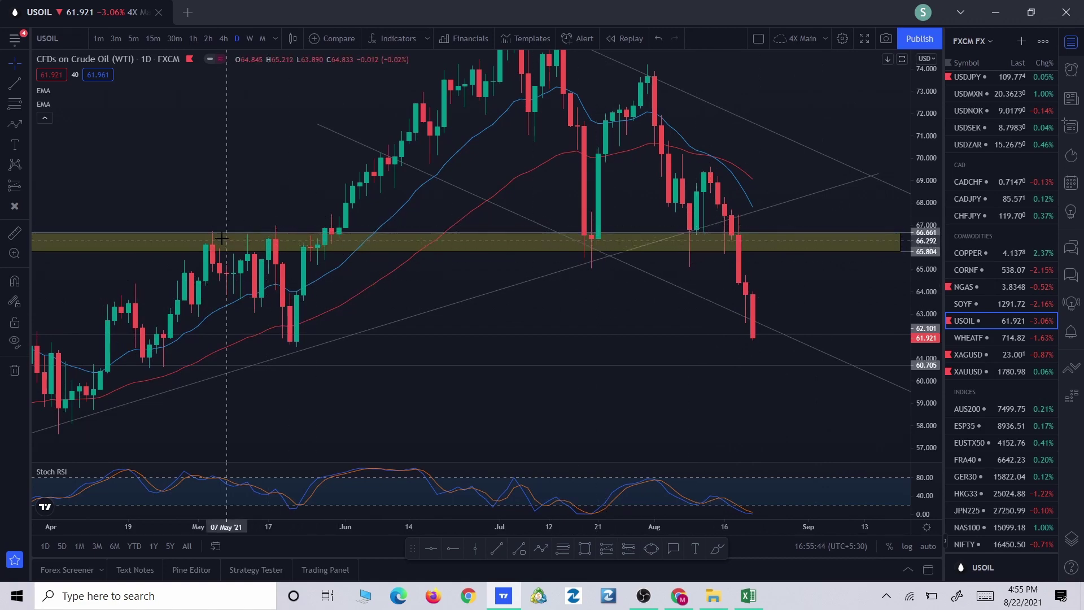
left_click_drag(366, 393, 616, 318)
scroll(607, 314, "down", 4)
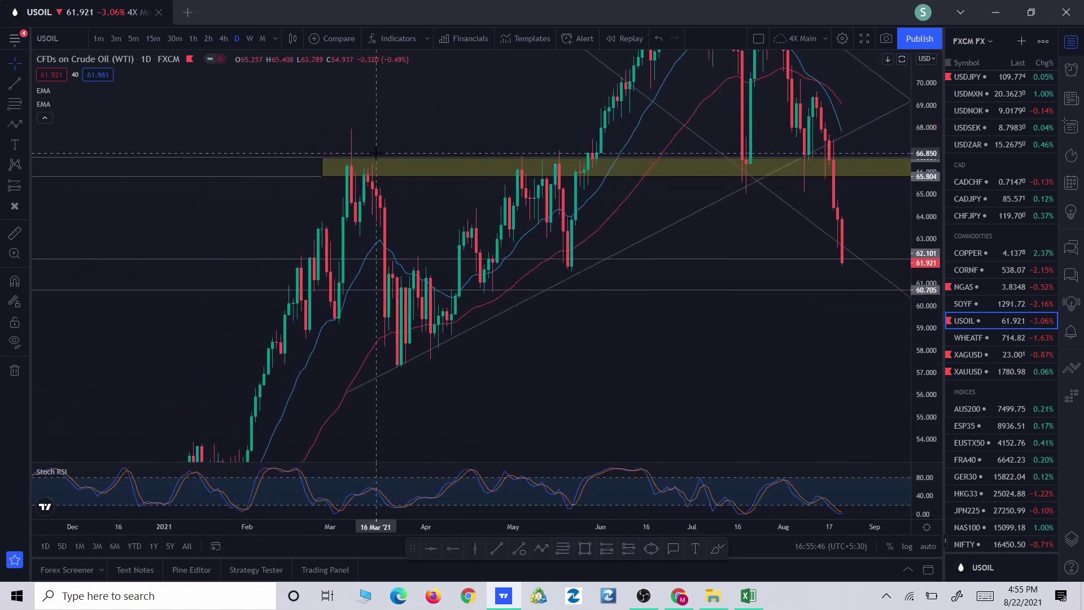
left_click_drag(207, 347, 549, 309)
Inspect the earlier USOIL reactions around the 66.661 and 65.804 levels from early 2020 back through 2018
scroll(508, 309, "down", 12)
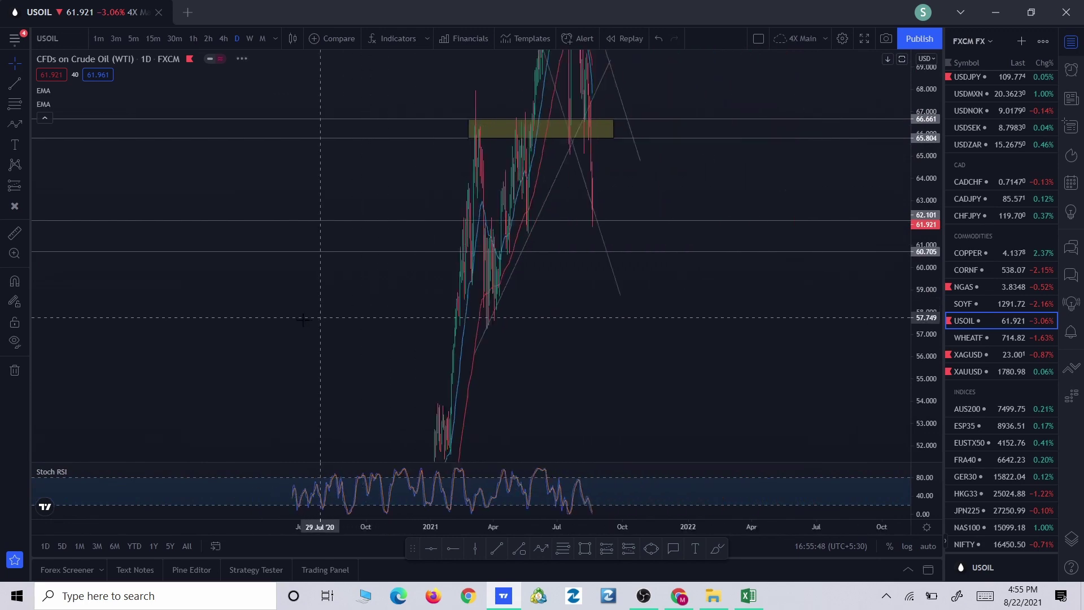
left_click_drag(200, 326, 714, 345)
scroll(791, 298, "up", 15)
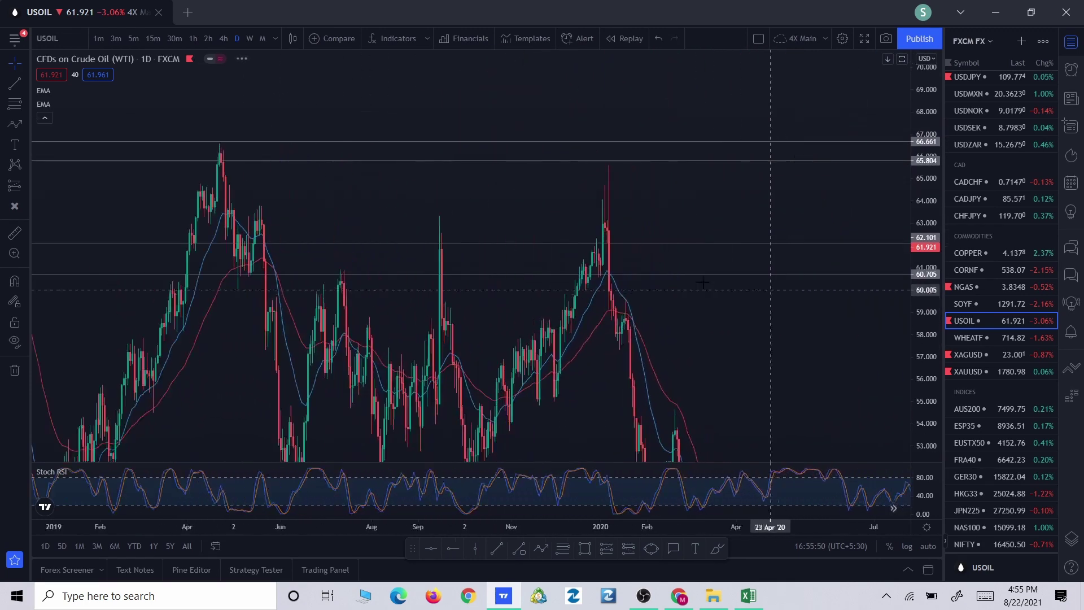
left_click_drag(316, 218, 748, 226)
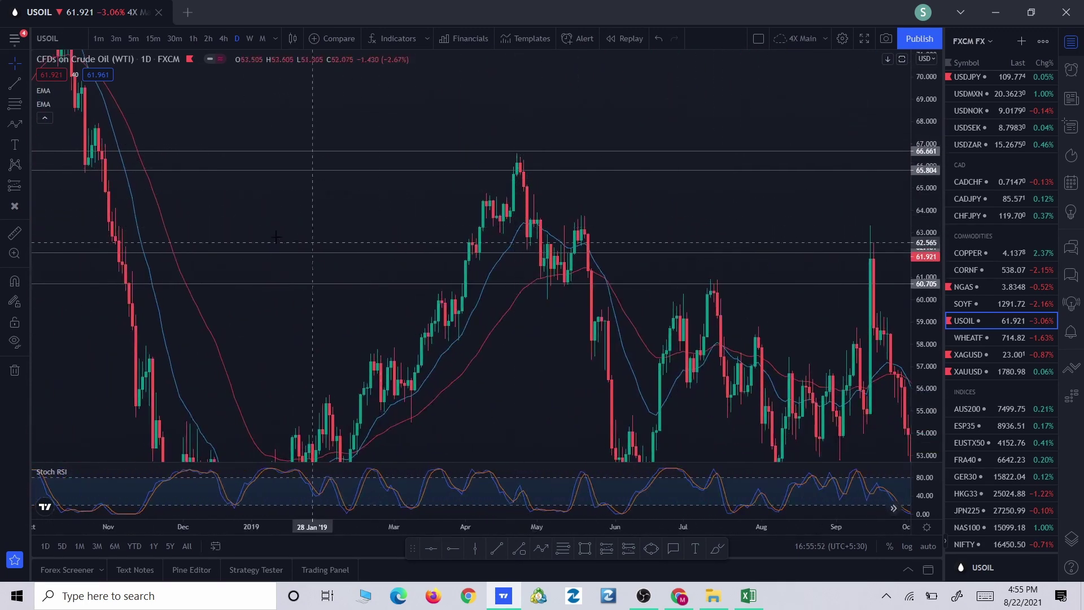
left_click_drag(248, 237, 727, 232)
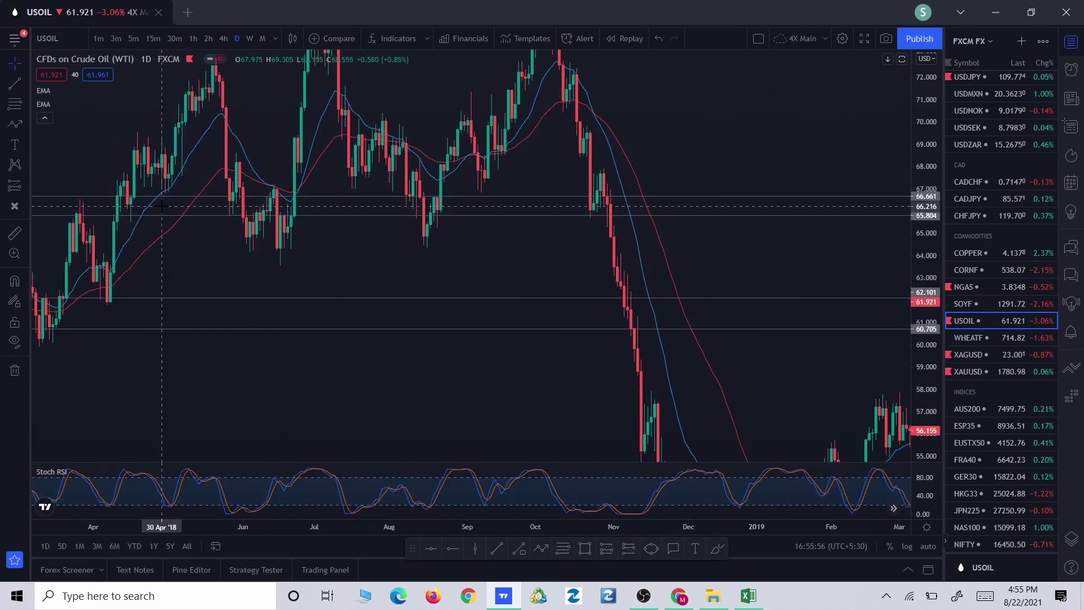
Return to the August 2021 USOIL candles and compress the price scale to review the decline from the July high
left_click_drag(690, 213, 265, 226)
left_click_drag(705, 229, 358, 200)
scroll(358, 201, "down", 5)
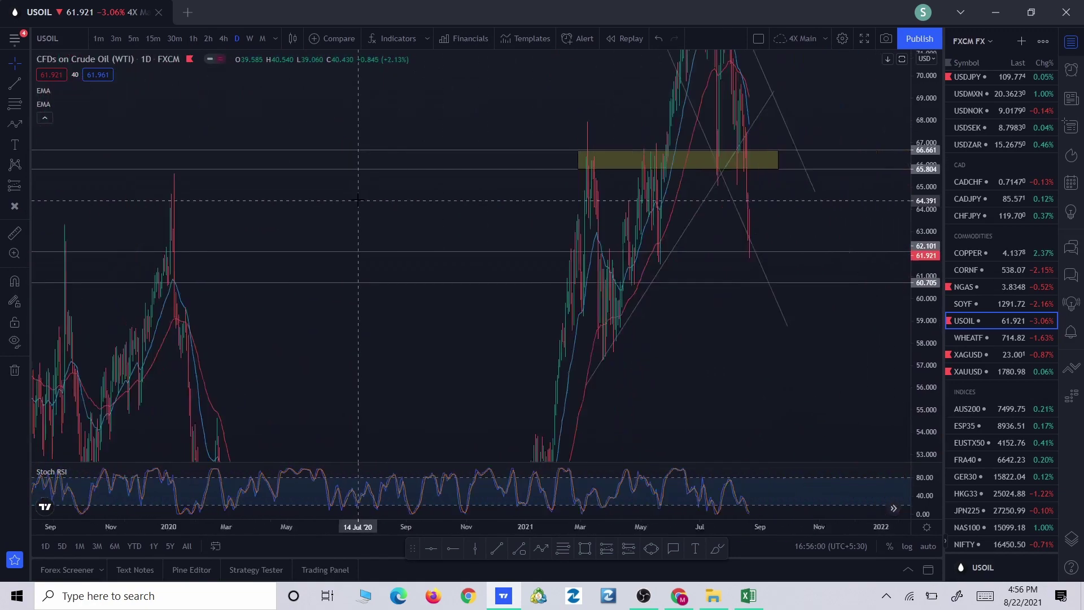
scroll(627, 329, "up", 7)
scroll(626, 329, "up", 5)
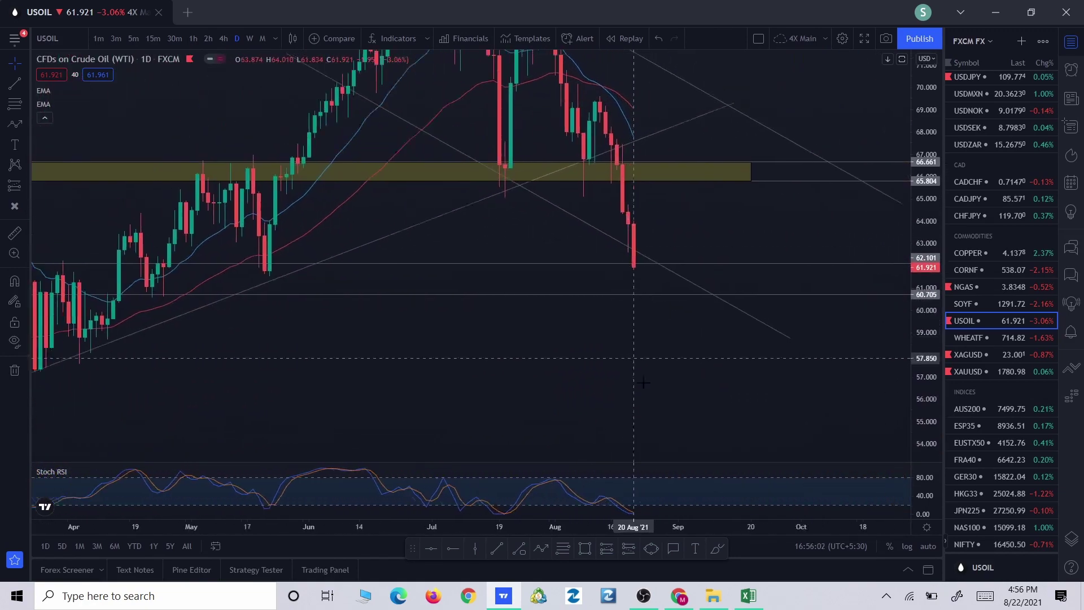
left_click_drag(926, 195, 927, 232)
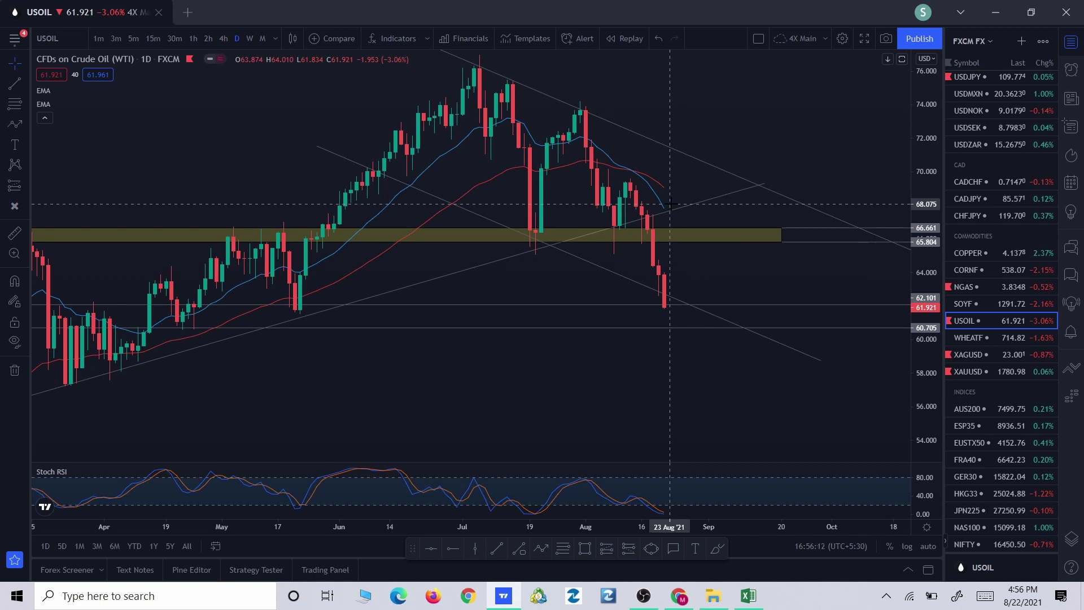
left_click_drag(811, 319, 771, 329)
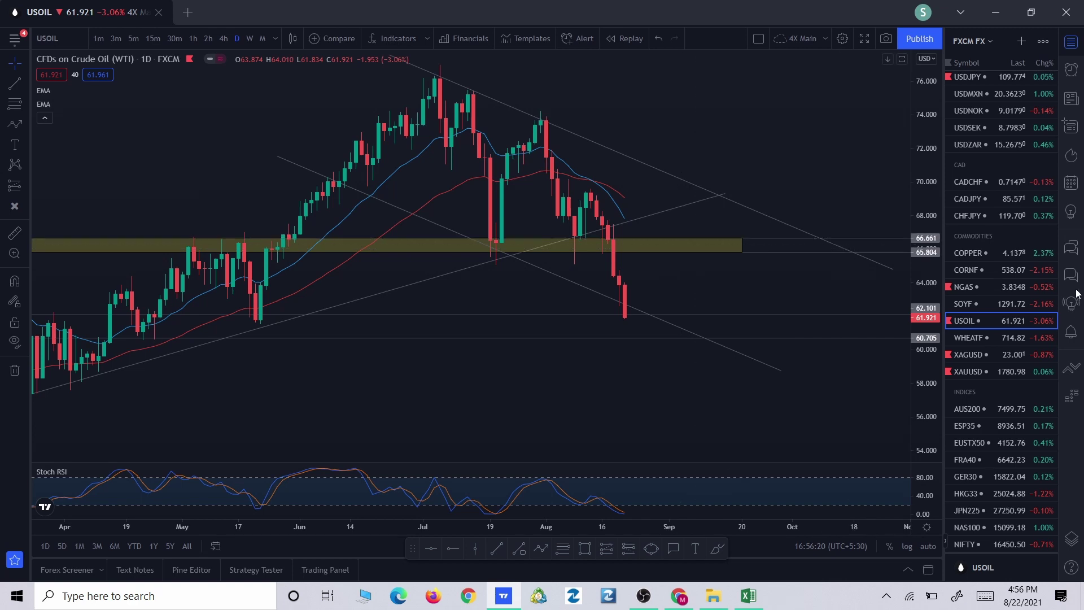
Open the XAGUSD daily chart from the watchlist's commodities and frame its descending channel
scroll(1011, 297, "down", 3)
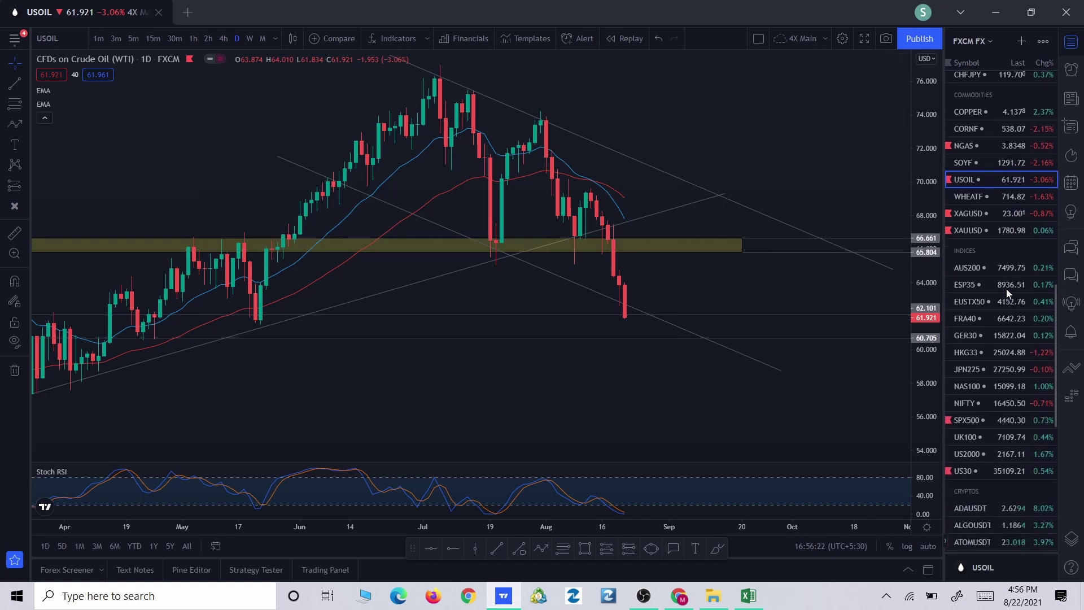
left_click(983, 214)
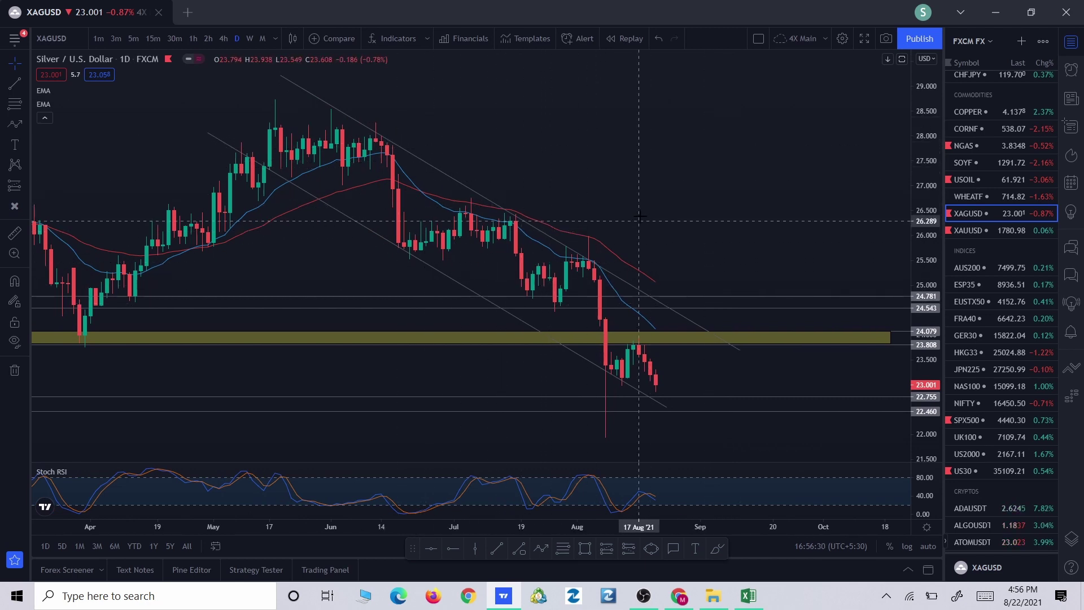
left_click_drag(650, 220, 701, 211)
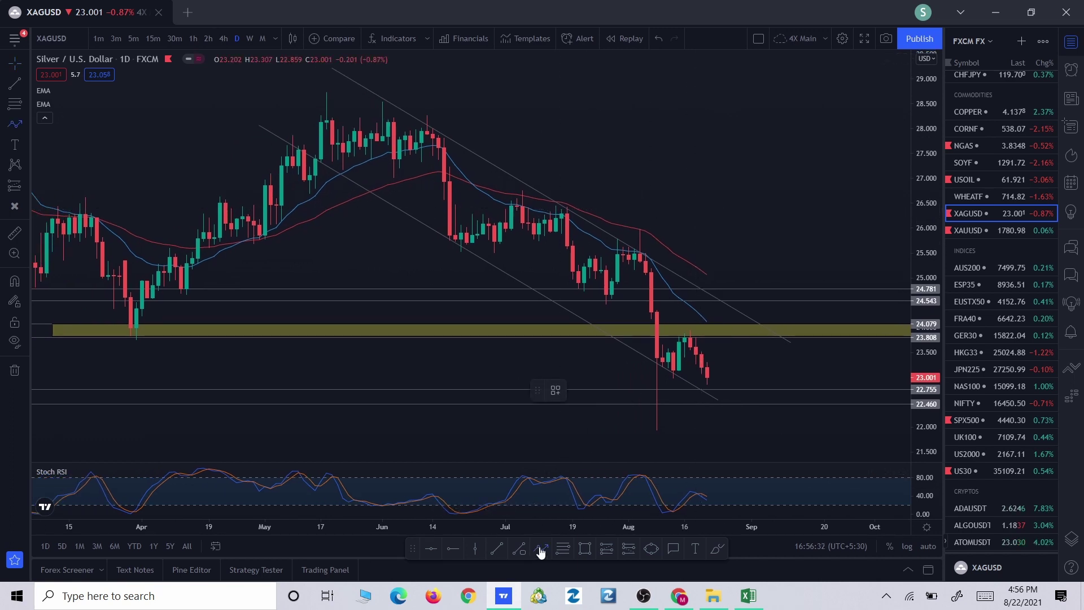
Trace the XAGUSD lower highs and lower lows from the mid-June high to the latest August candle with a path, and delete it
left_click(428, 116)
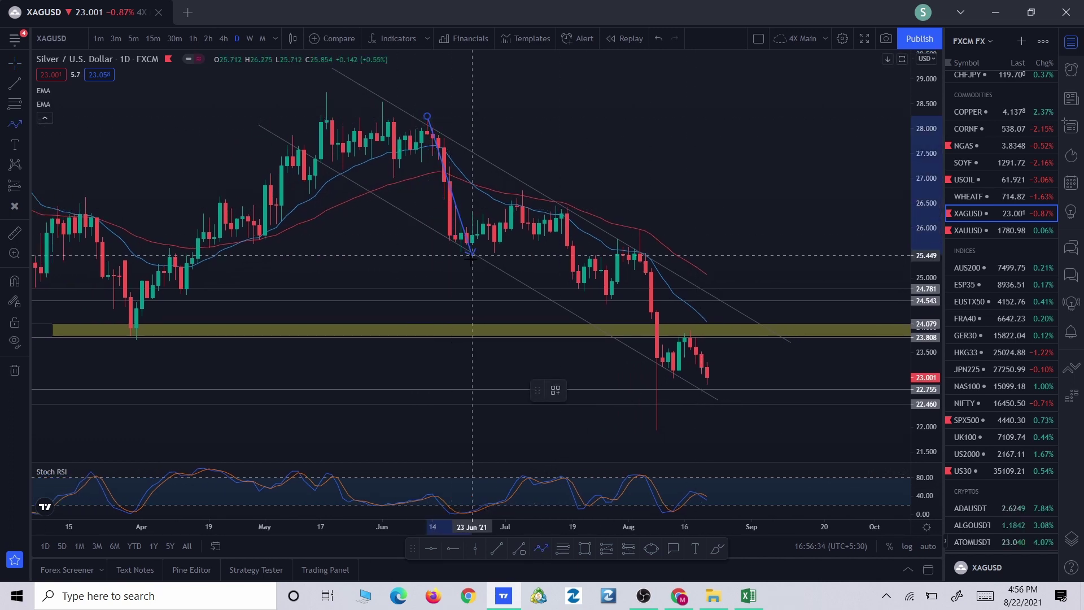
left_click(472, 260)
left_click(545, 195)
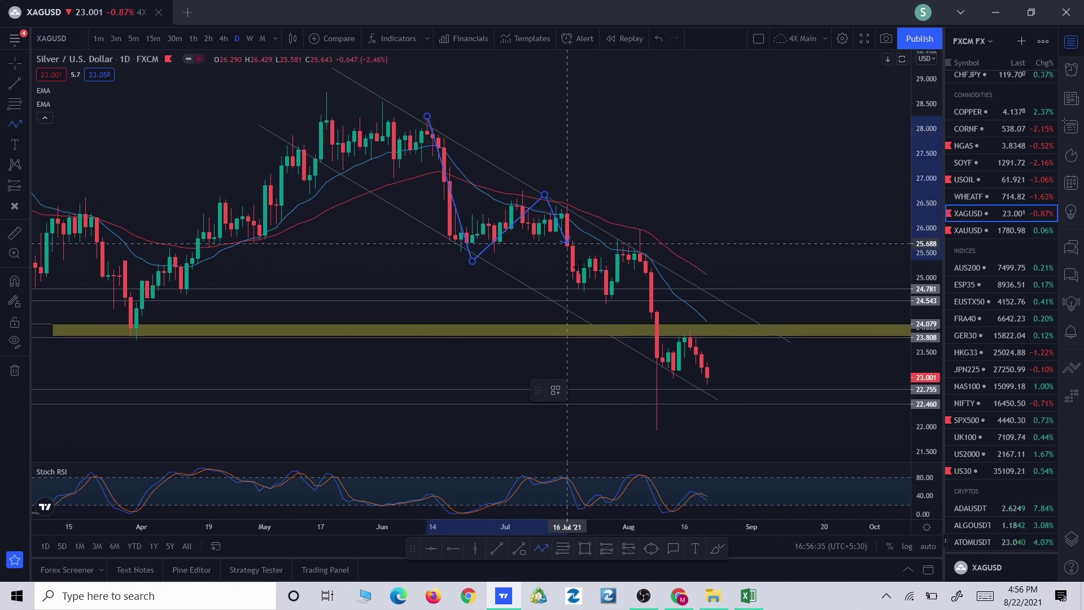
left_click(639, 232)
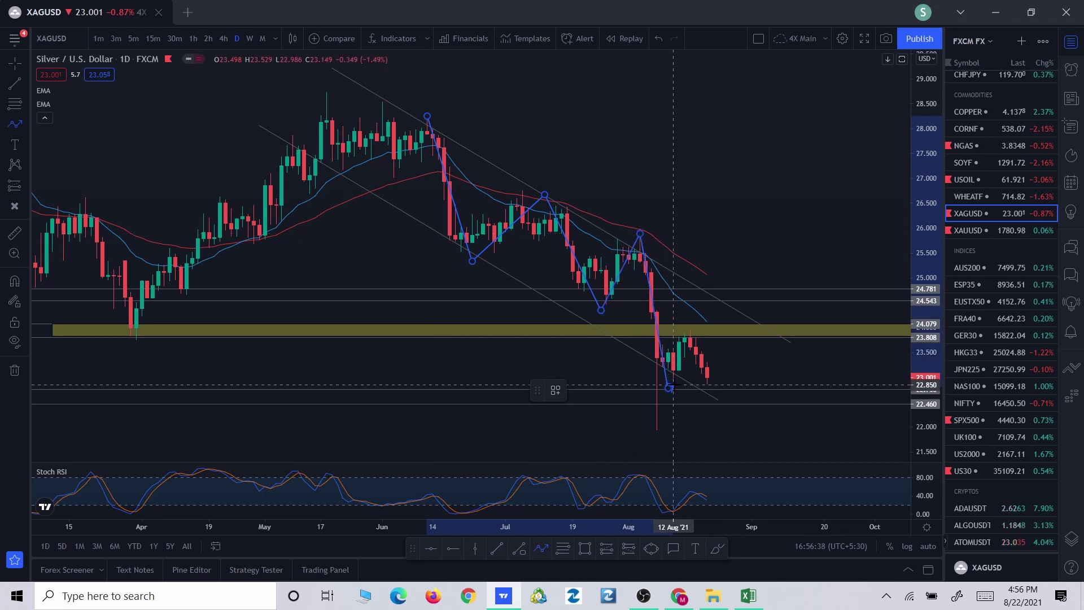
left_click(669, 388)
scroll(670, 388, "down", 3)
left_click(769, 332)
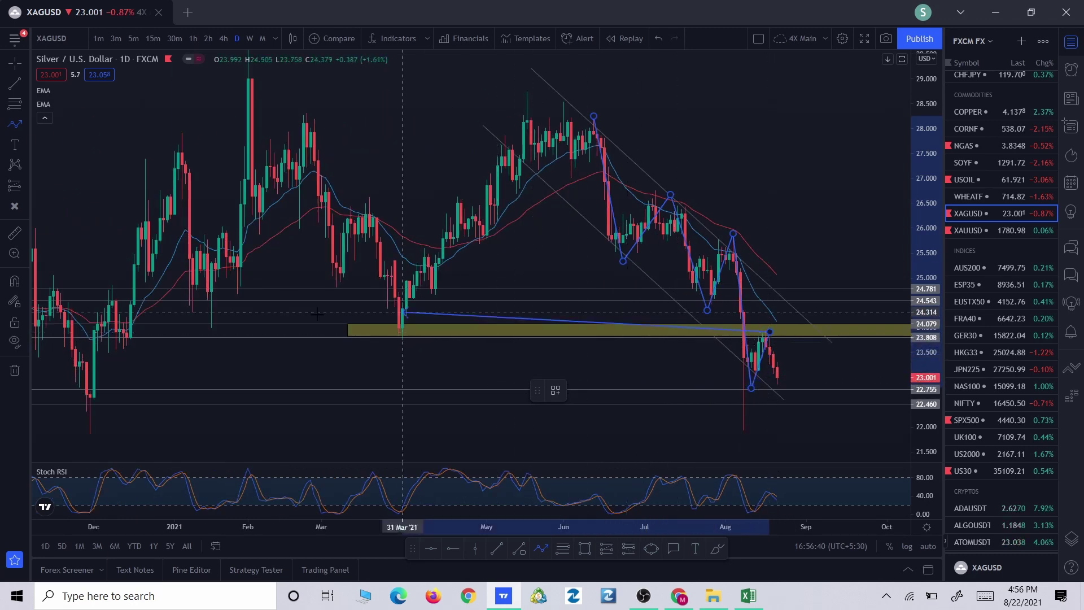
double_click(787, 377)
left_click(643, 390)
Draw a projected XAGUSD path from beside the latest candle down to about 21.4, up to about 22.66 and down to about 20.34
scroll(803, 290, "down", 5)
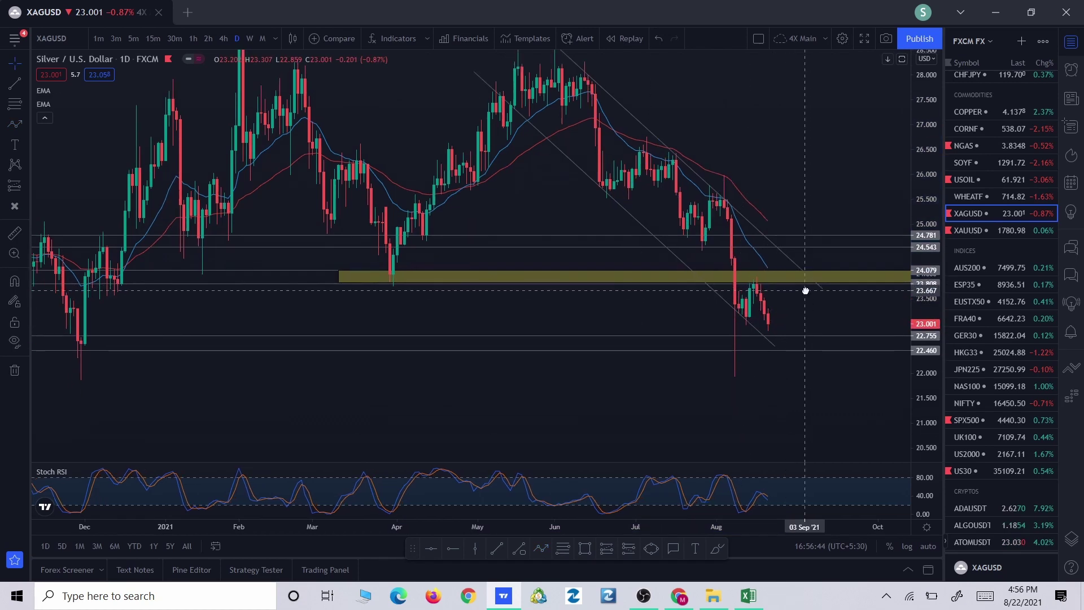
left_click_drag(923, 262, 922, 270)
left_click_drag(814, 397, 801, 380)
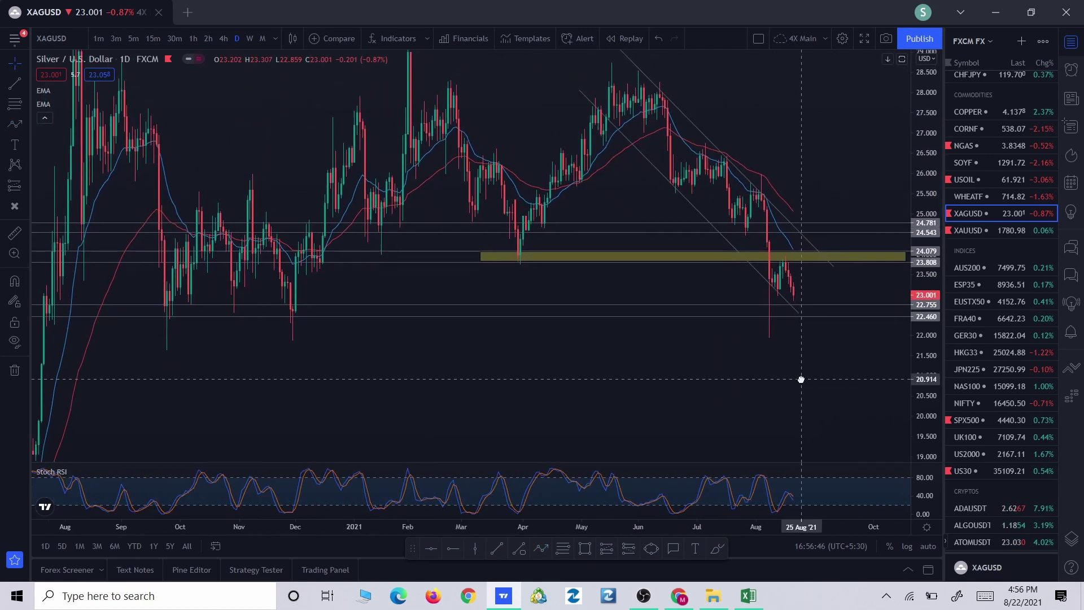
scroll(801, 379, "up", 3)
scroll(800, 379, "down", 3)
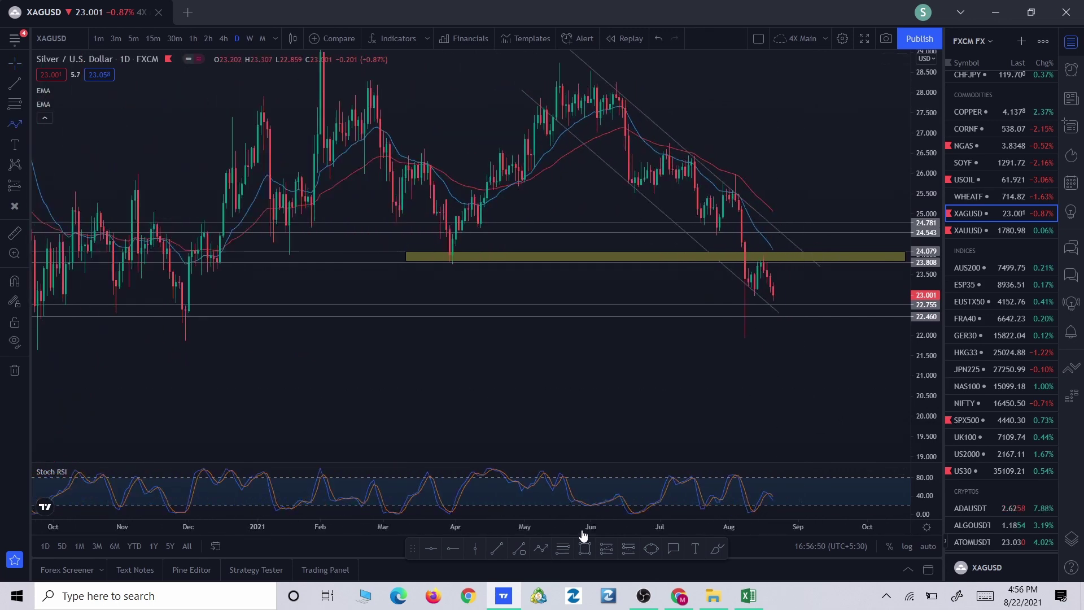
left_click(541, 549)
left_click(783, 283)
left_click(823, 376)
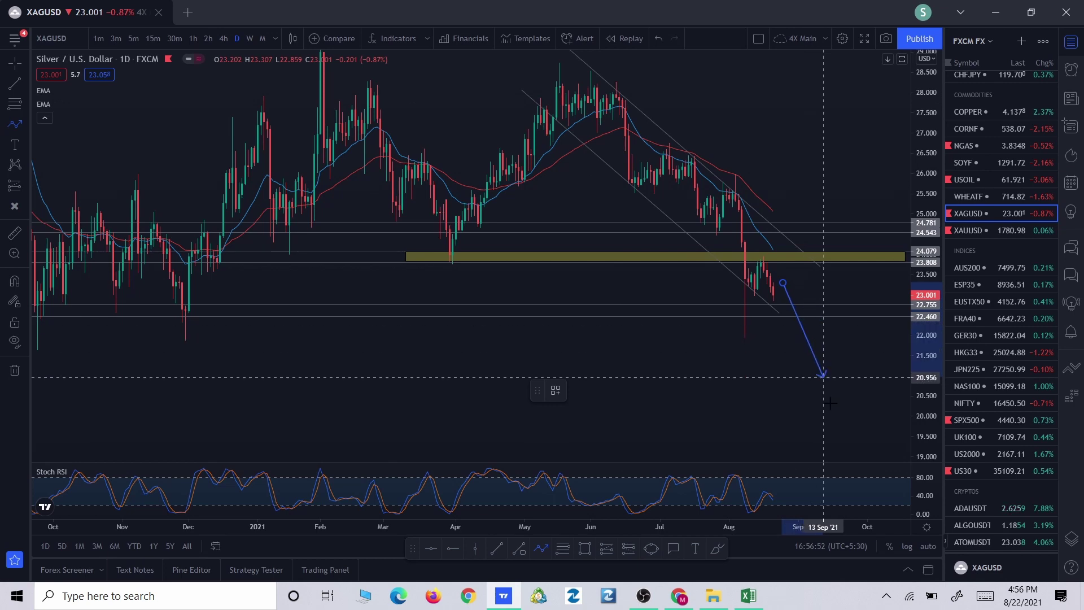
mouse_move(823, 375)
left_mouse_down()
mouse_move(830, 368)
mouse_move(802, 334)
mouse_move(830, 363)
mouse_move(820, 361)
left_mouse_up()
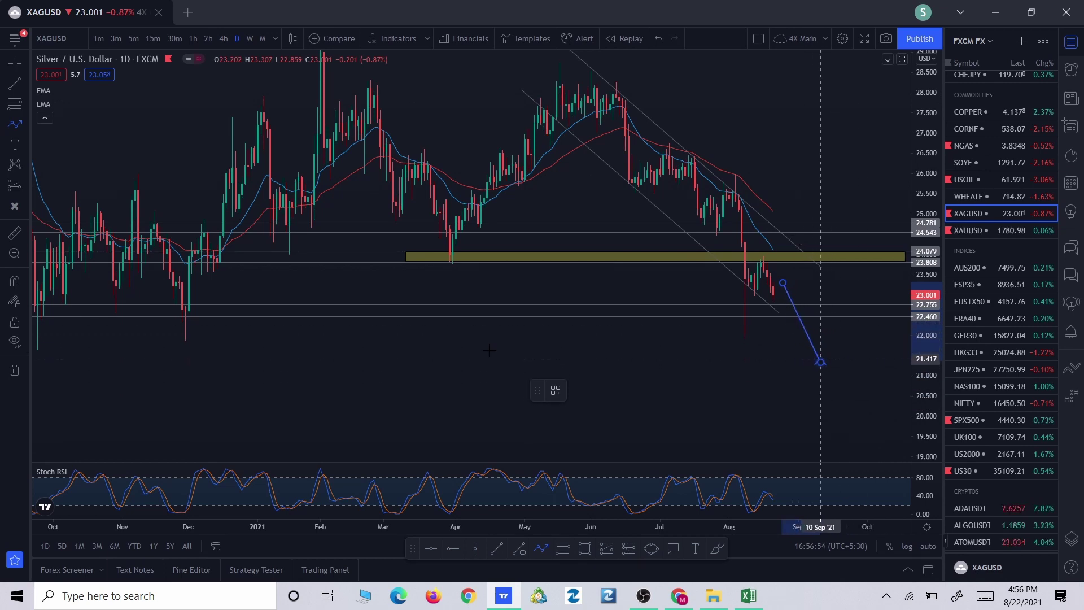
scroll(169, 321, "down", 2)
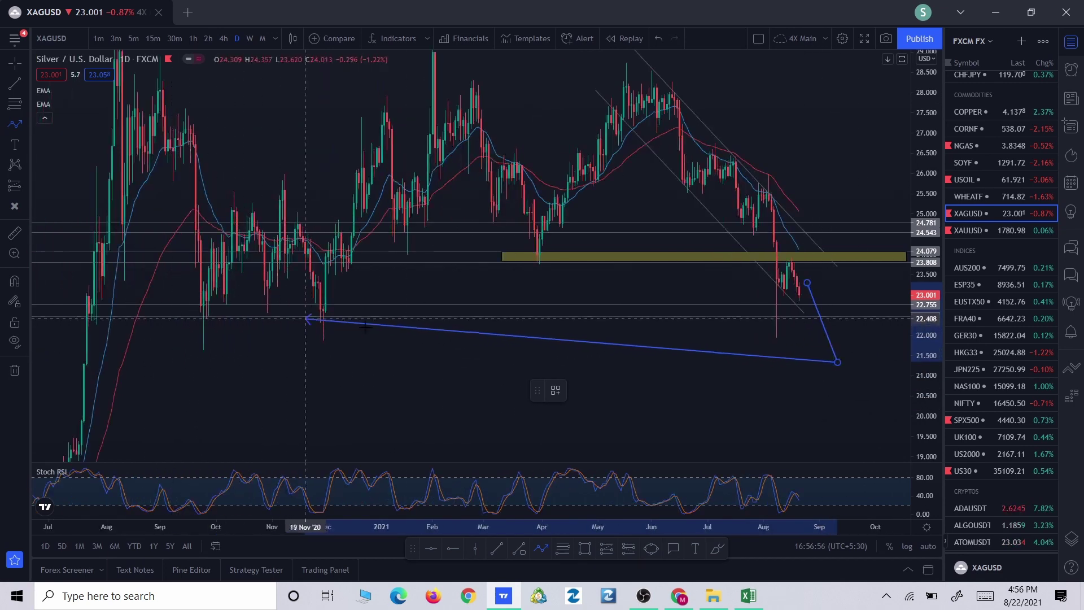
scroll(835, 353, "up", 2)
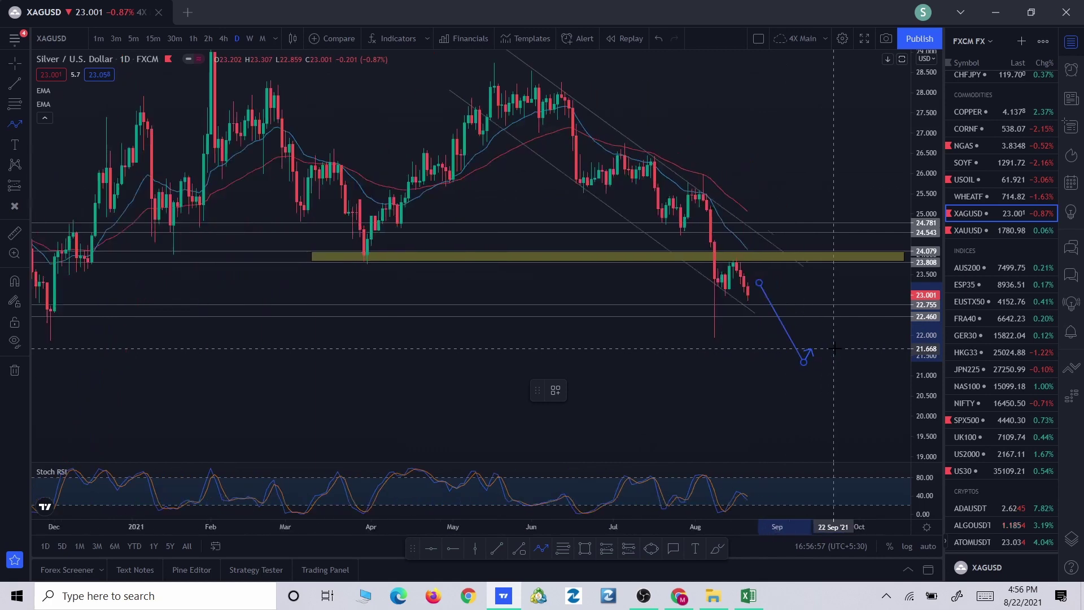
left_click(835, 310)
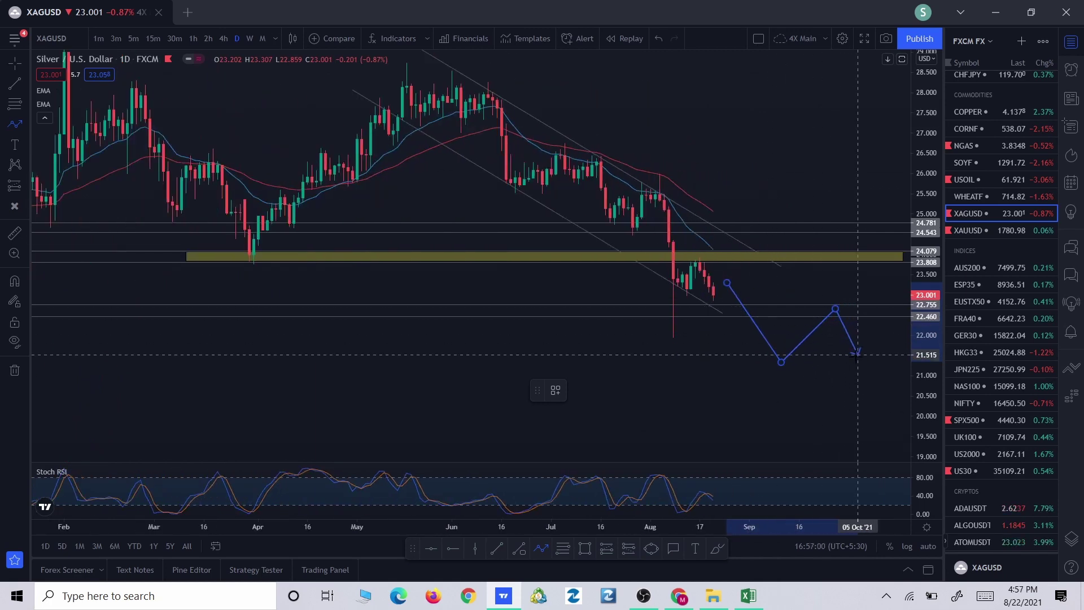
double_click(880, 399)
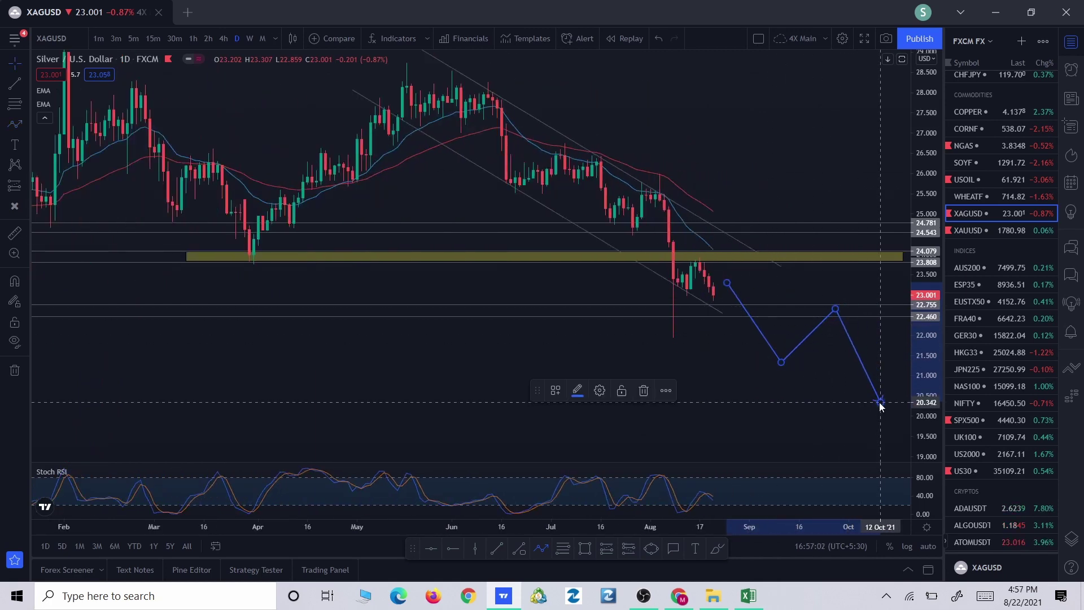
Open the XAUUSD daily chart from the watchlist's commodities and frame its descending channel
scroll(697, 387, "down", 5)
left_click_drag(697, 388, 573, 328)
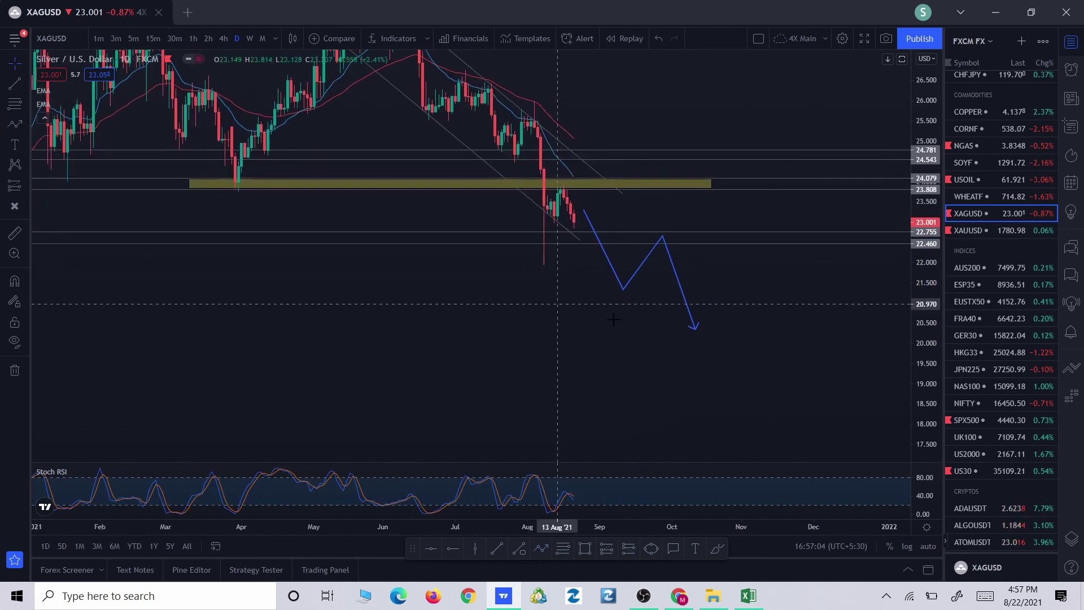
left_click(974, 231)
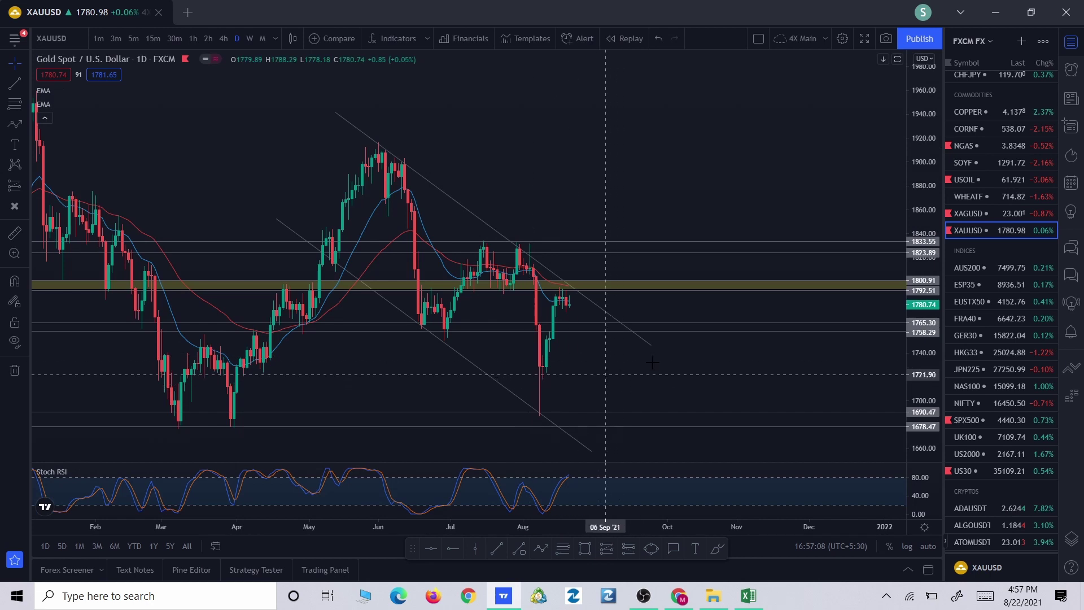
left_click_drag(652, 362, 772, 359)
scroll(772, 360, "up", 2)
left_click_drag(930, 159, 930, 230)
left_click_drag(709, 178, 759, 197)
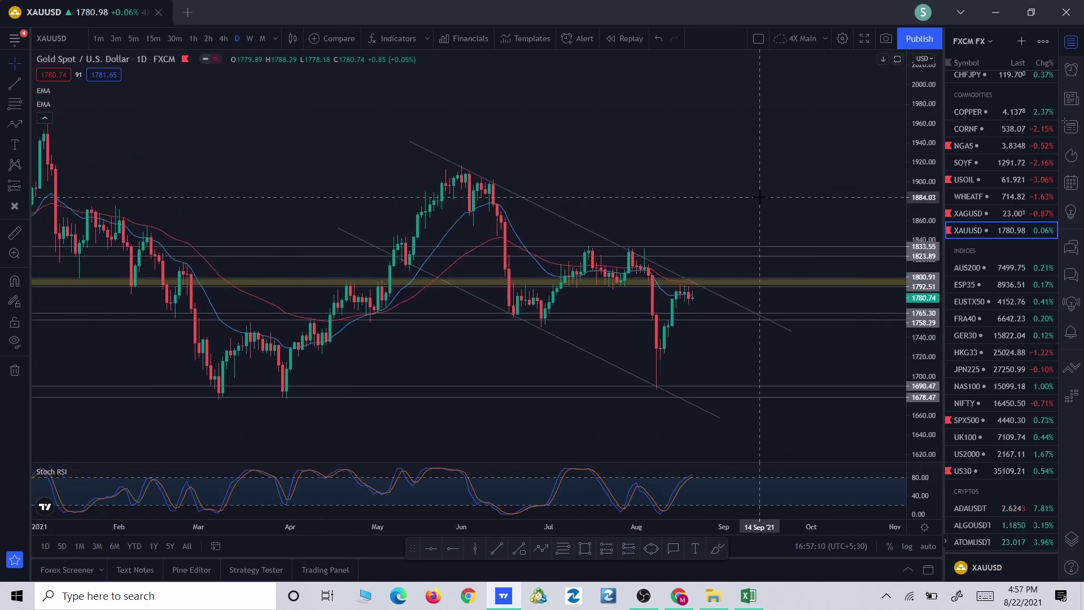
Trace the XAUUSD swing highs and lows from the early-June high to the latest August candle with a path, and delete it
left_click(541, 549)
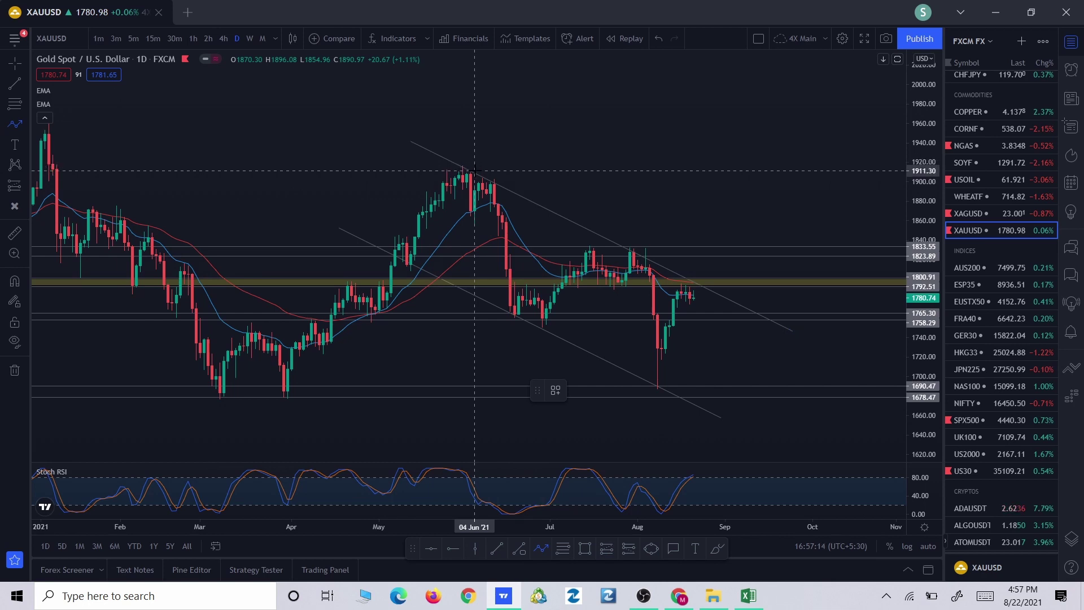
left_click(514, 323)
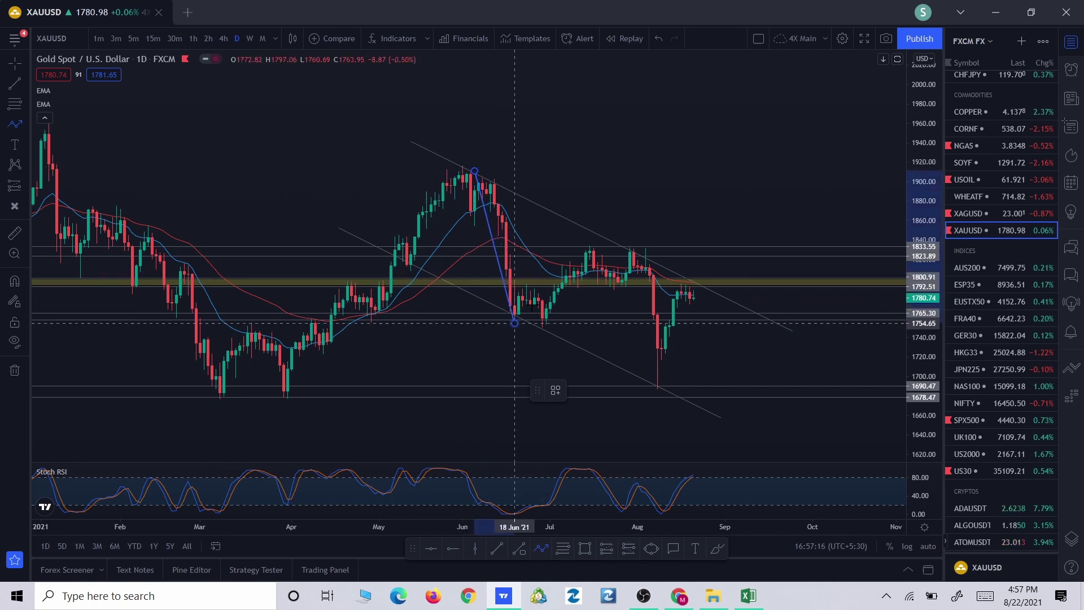
left_click(530, 288)
left_click(542, 333)
left_click(589, 248)
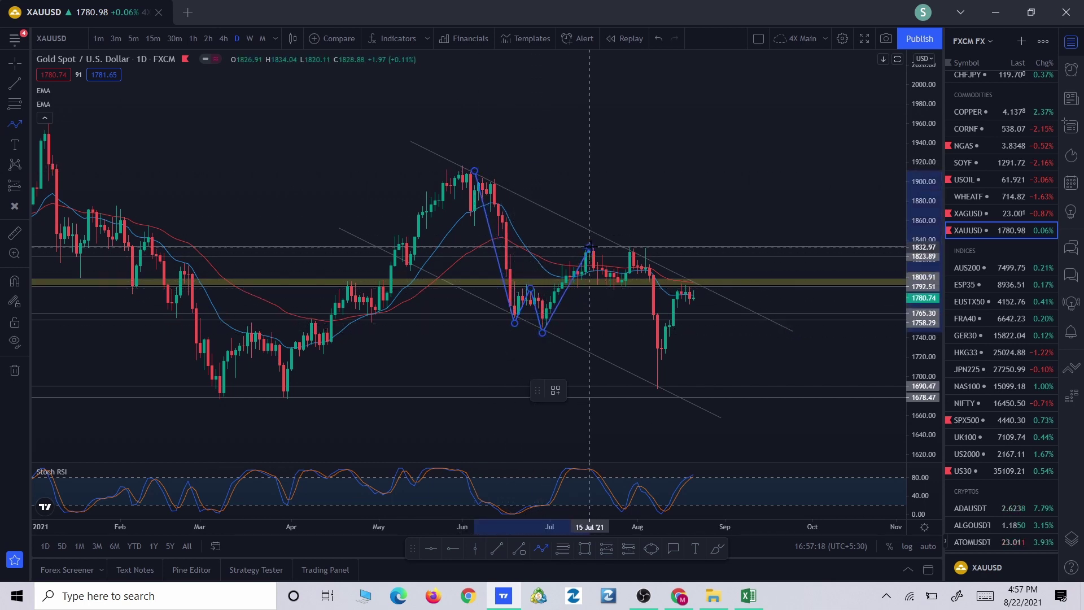
left_click(618, 288)
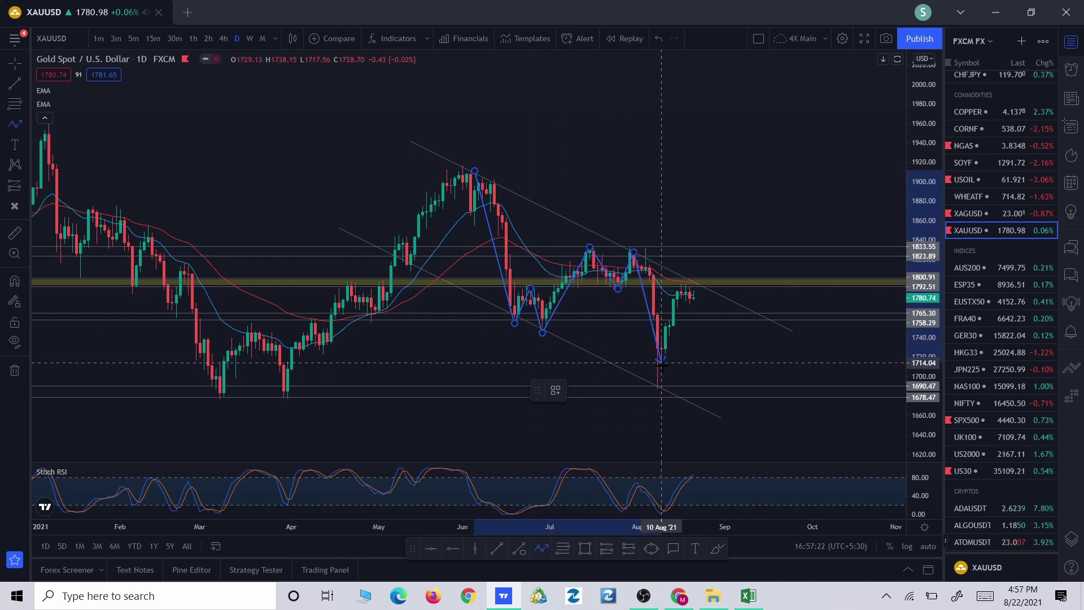
left_click(666, 374)
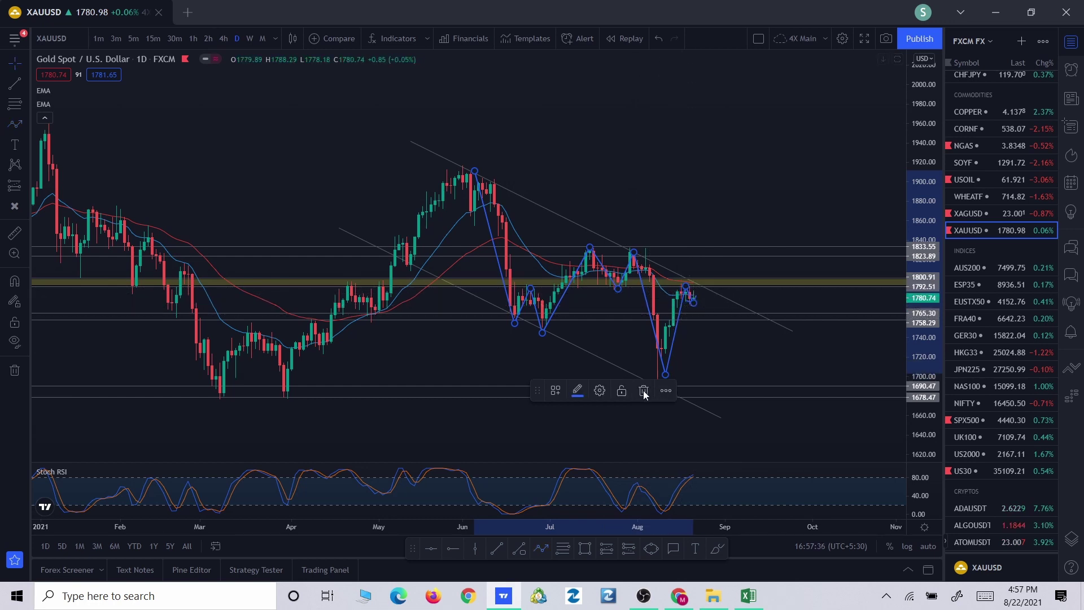
key("Escape")
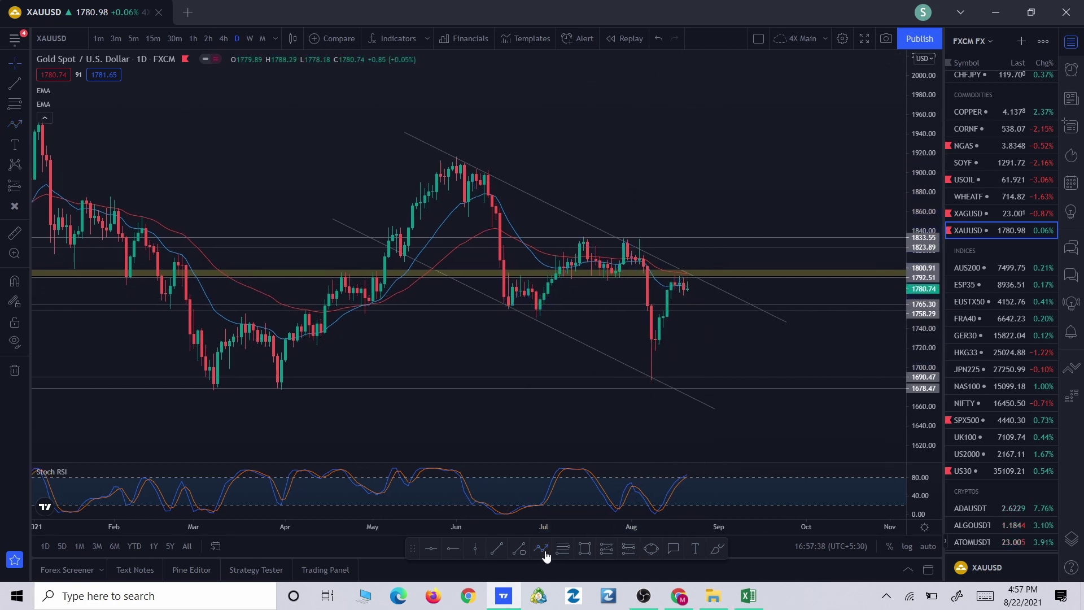
Draw a projected XAUUSD path from the latest August candles at about 1790 down to about 1714
left_click(544, 552)
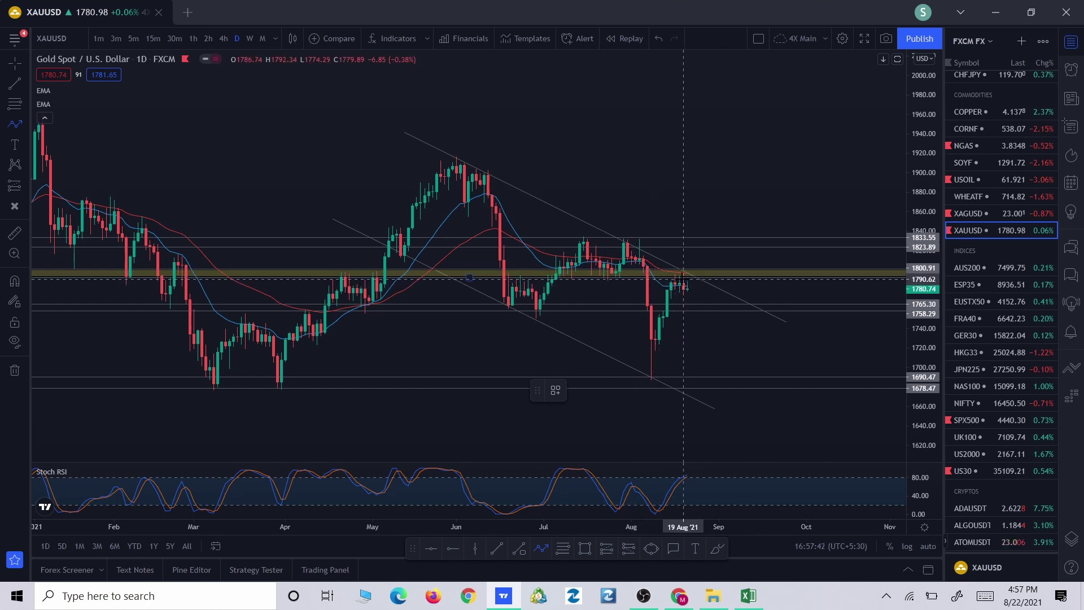
left_click(683, 279)
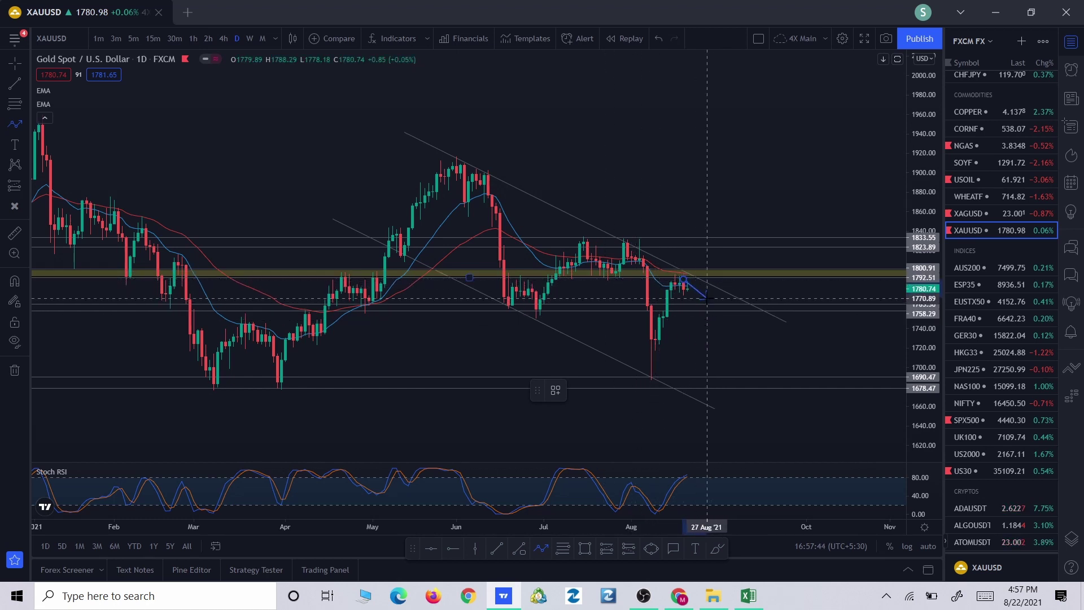
left_click(731, 354)
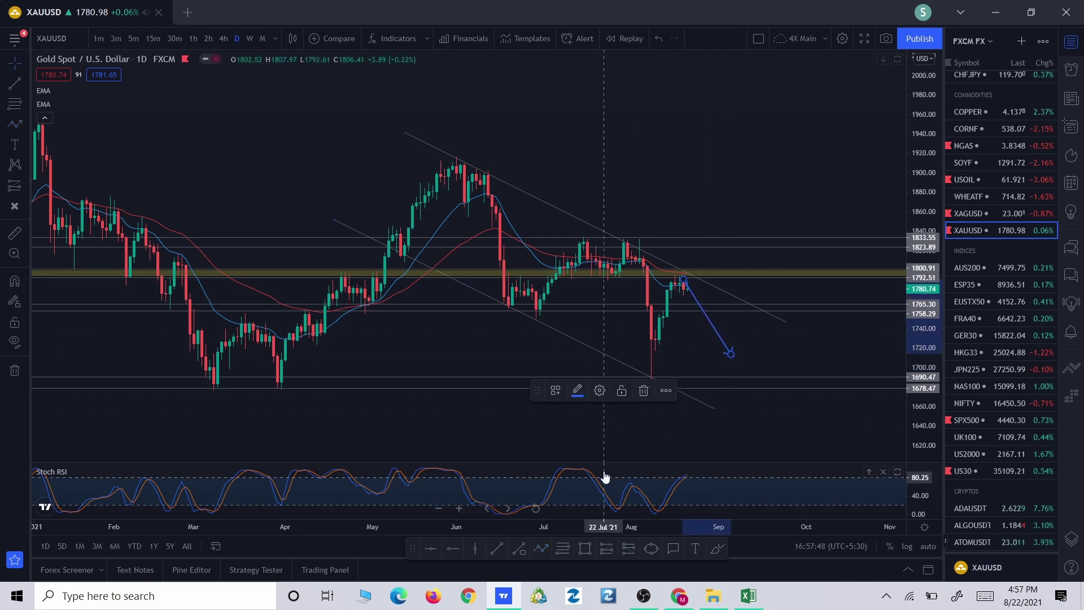
left_click(639, 431)
Draw an alternative XAUUSD path from about 1783 up to about 1830 and down to about 1710, and delete both projected paths
left_click(542, 549)
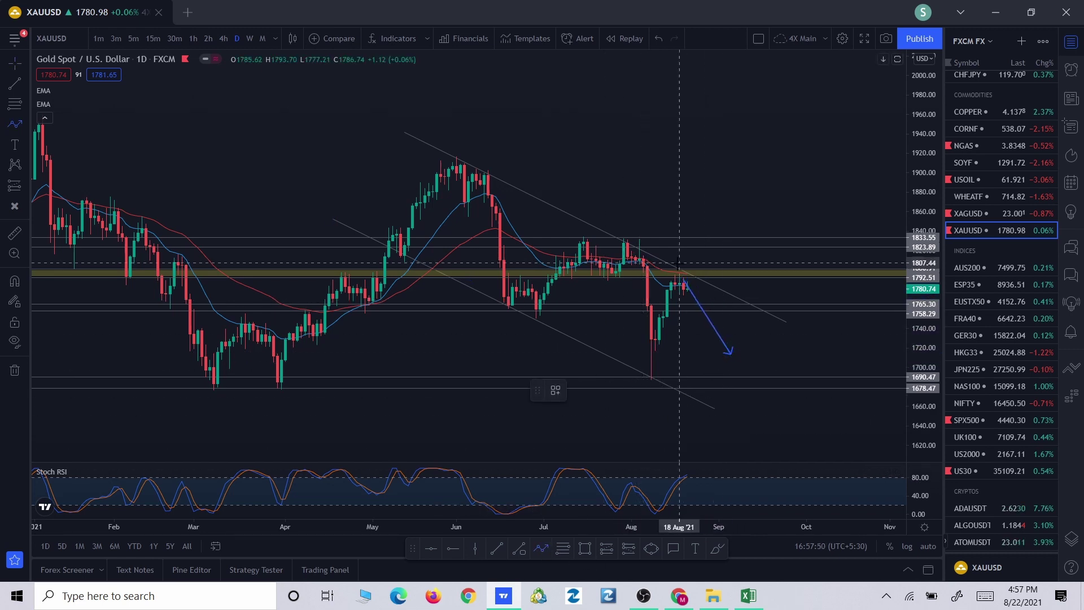
left_click(664, 286)
left_click(700, 241)
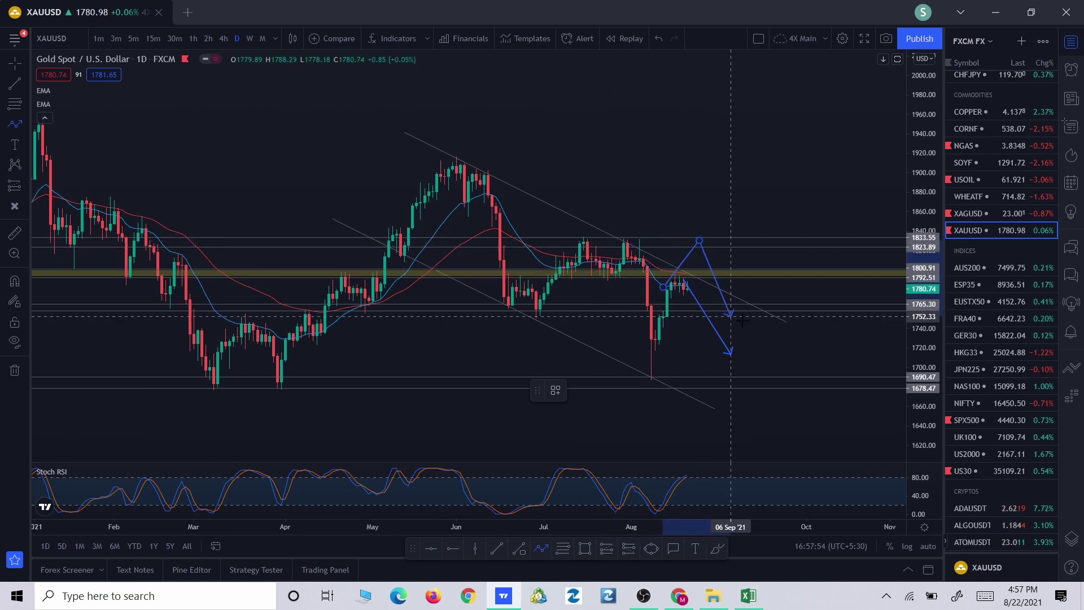
left_click(782, 357)
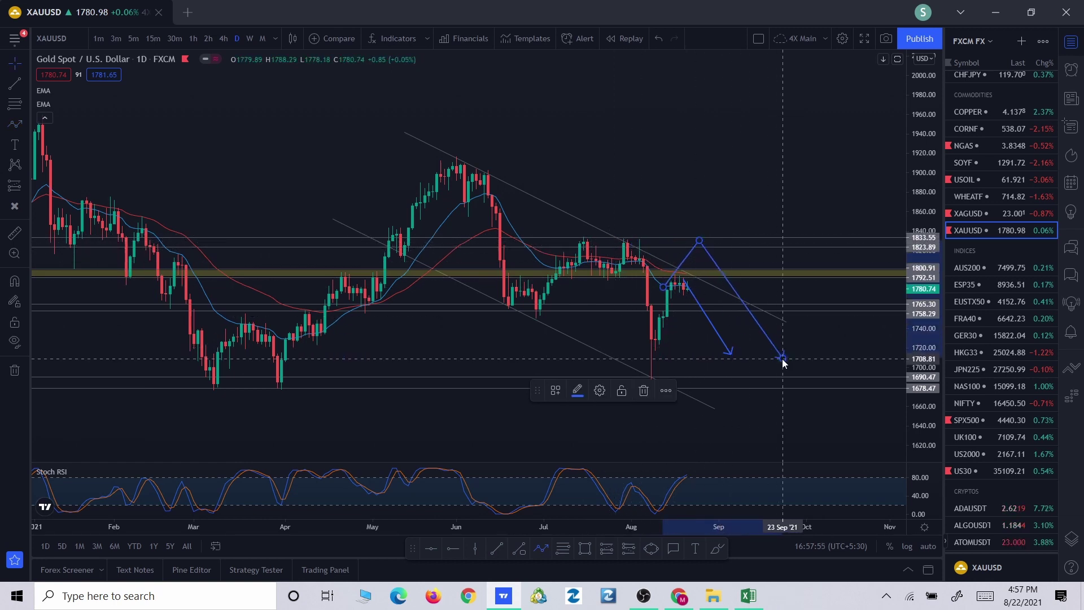
left_click(645, 391)
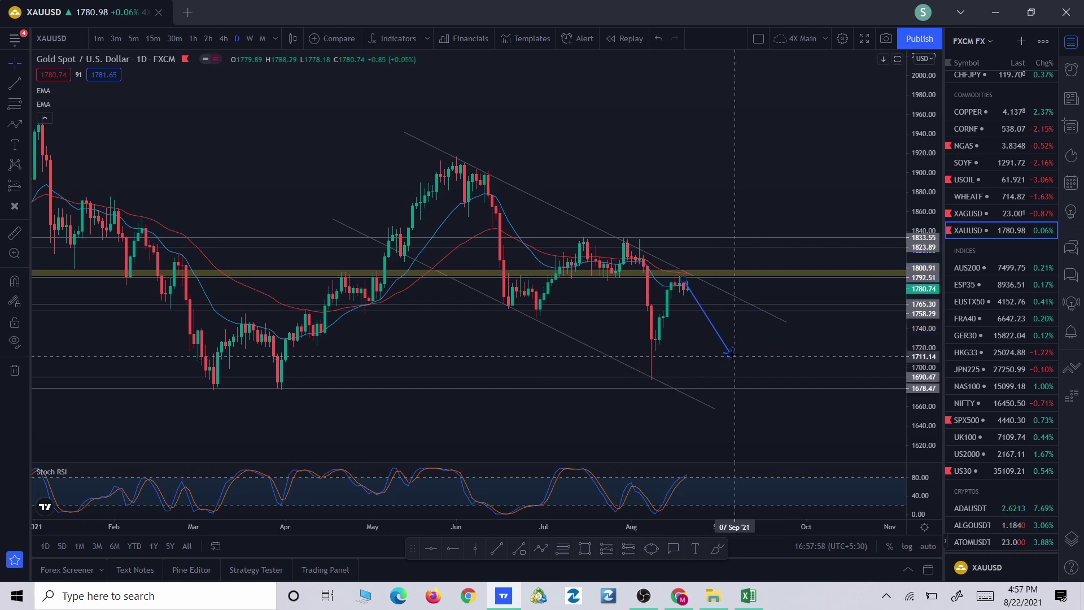
left_click(645, 391)
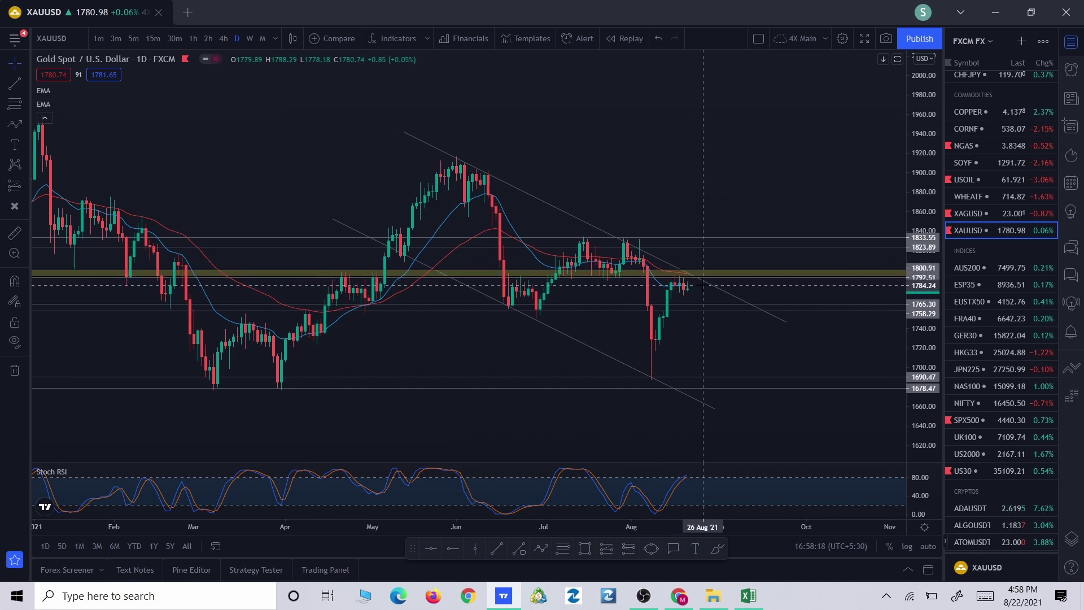
Examine how XAUUSD reacted at the highlighted 1792.51–1800.91 zone back through 2020, and return to the August 2021 candles
scroll(703, 293, "down", 1)
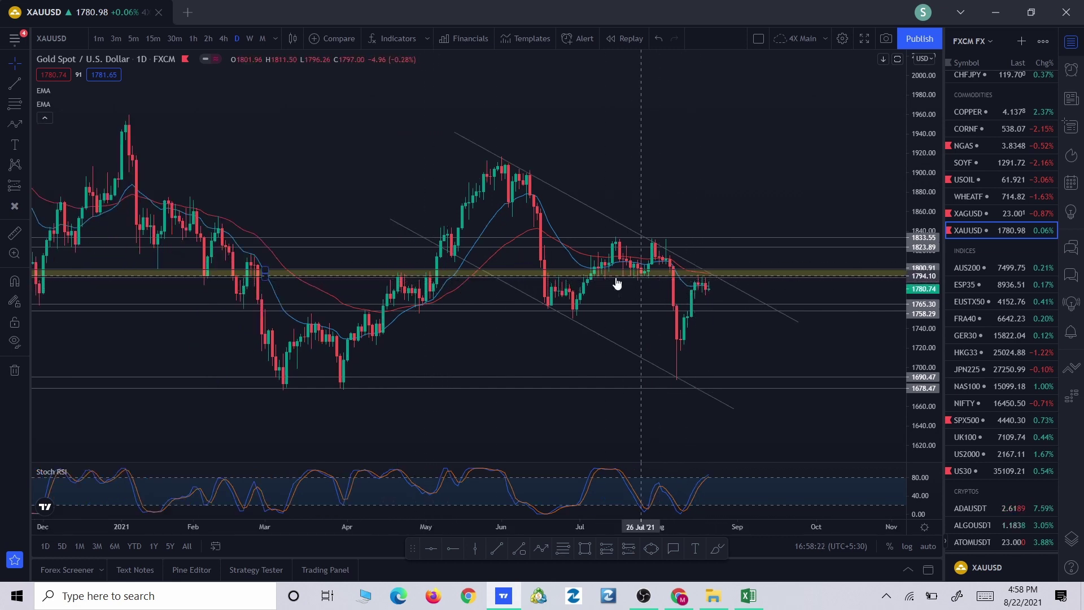
scroll(418, 283, "down", 1)
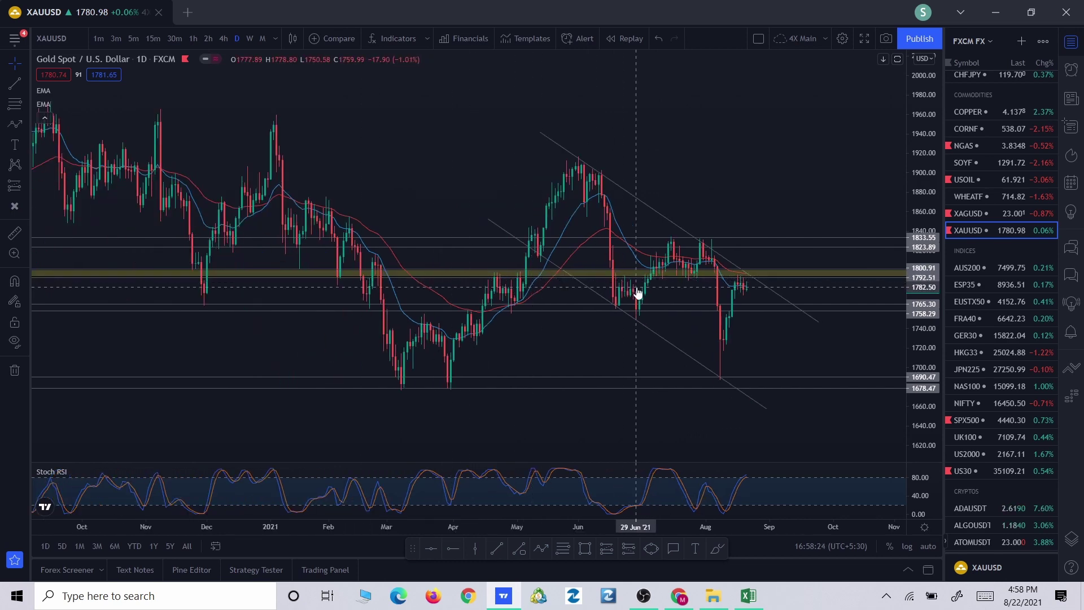
scroll(528, 287, "down", 2)
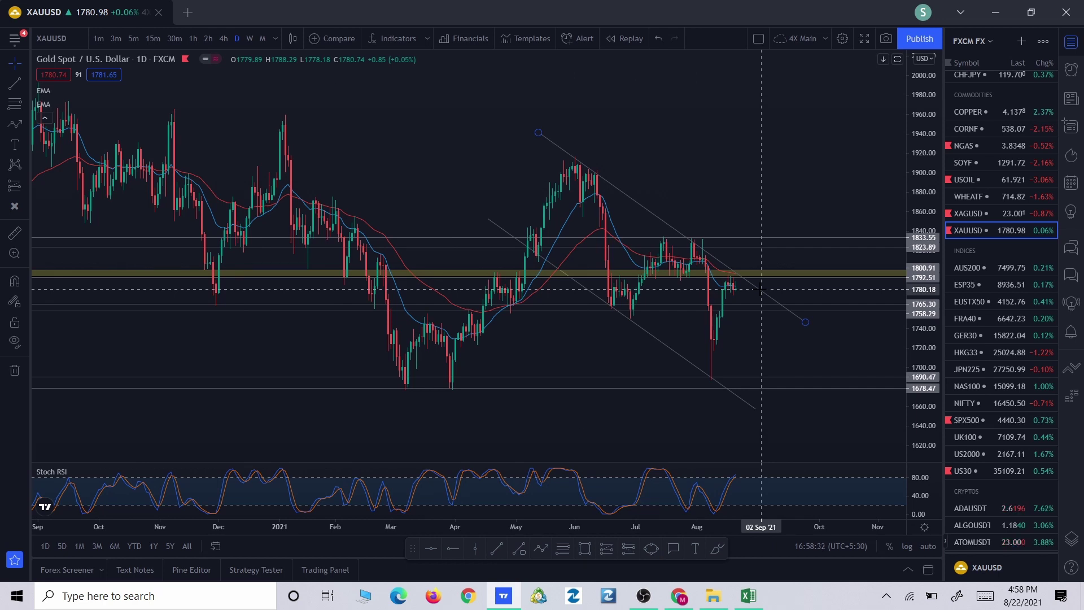
left_click_drag(746, 332, 822, 332)
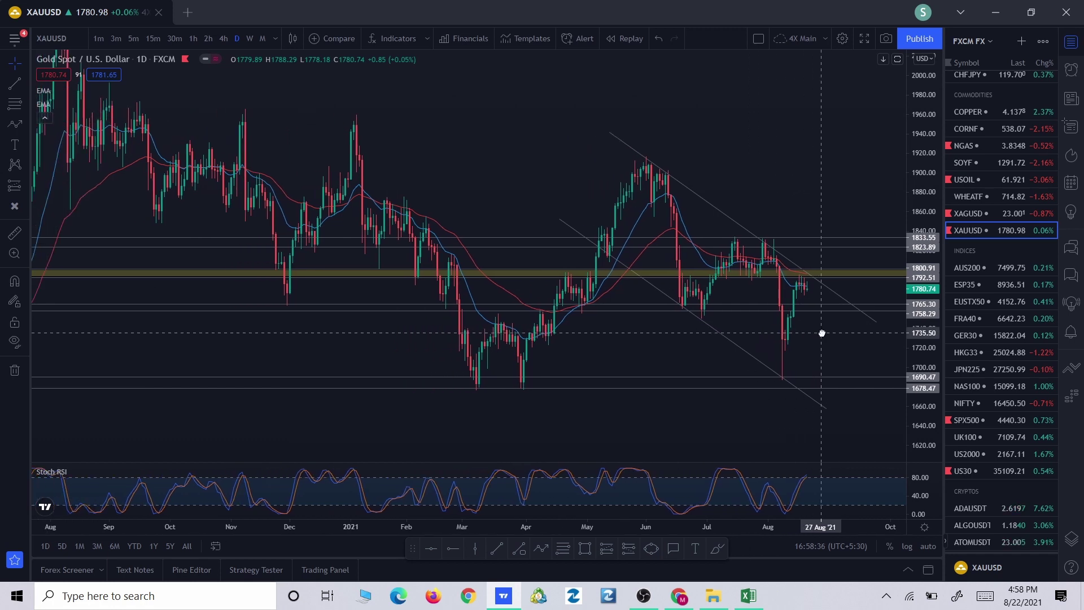
scroll(822, 334, "up", 2)
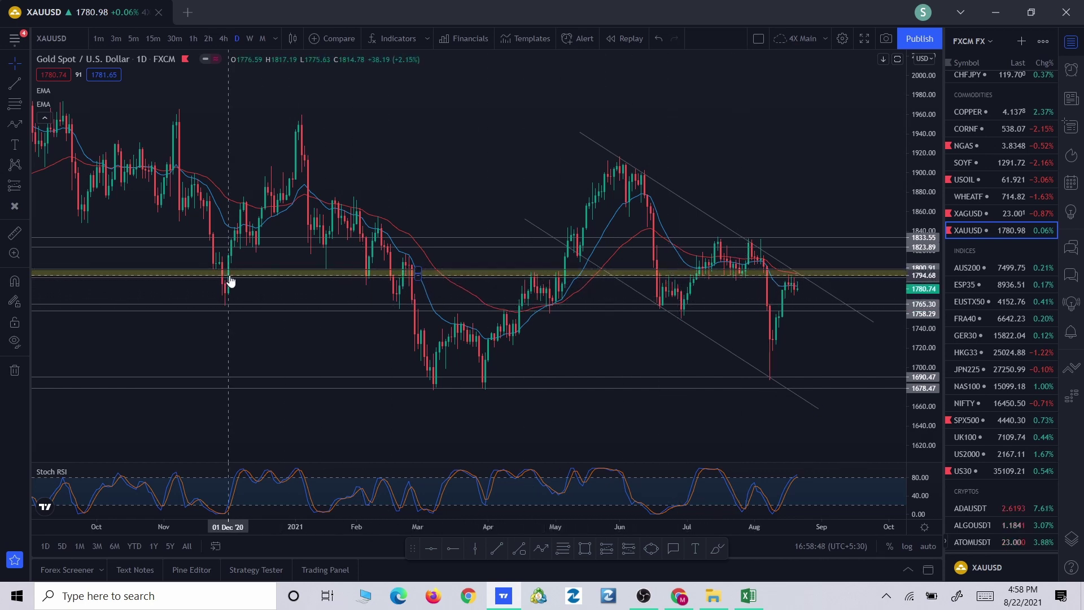
scroll(237, 281, "down", 2)
scroll(508, 283, "up", 4)
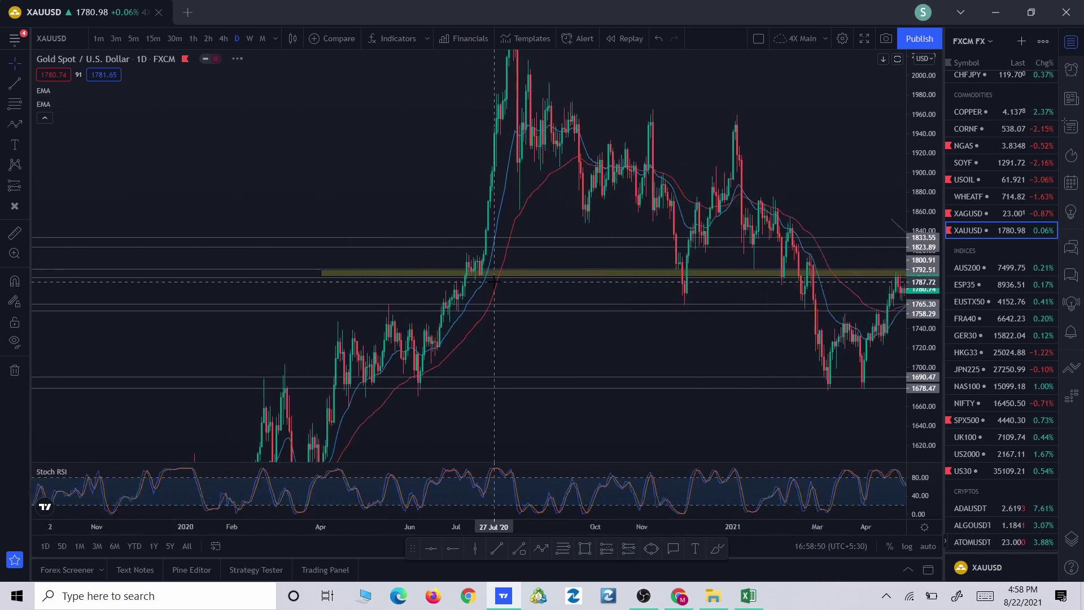
scroll(466, 286, "down", 5)
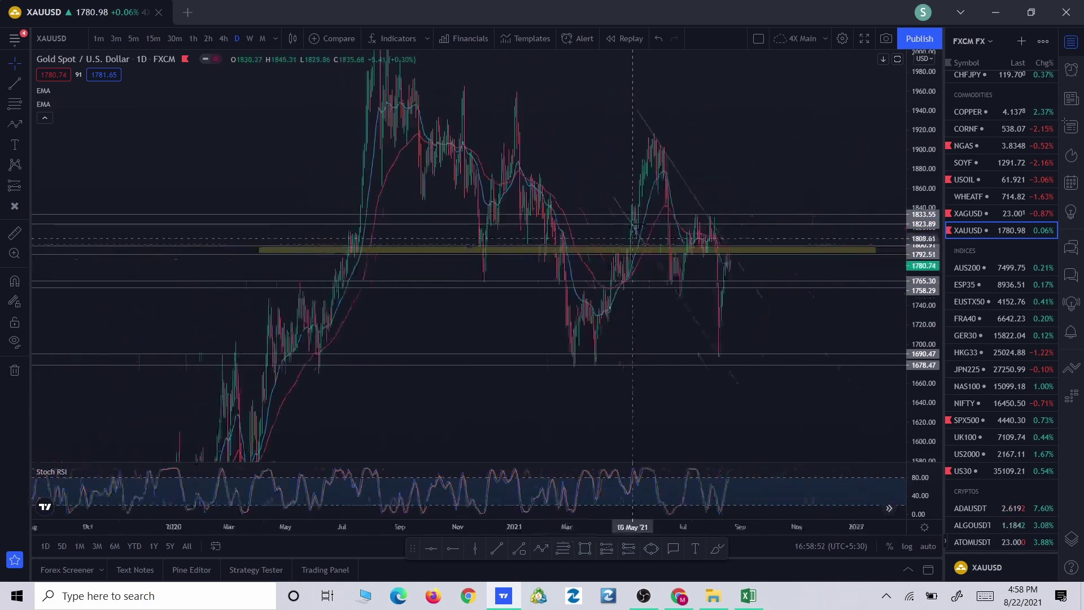
scroll(677, 160, "up", 6)
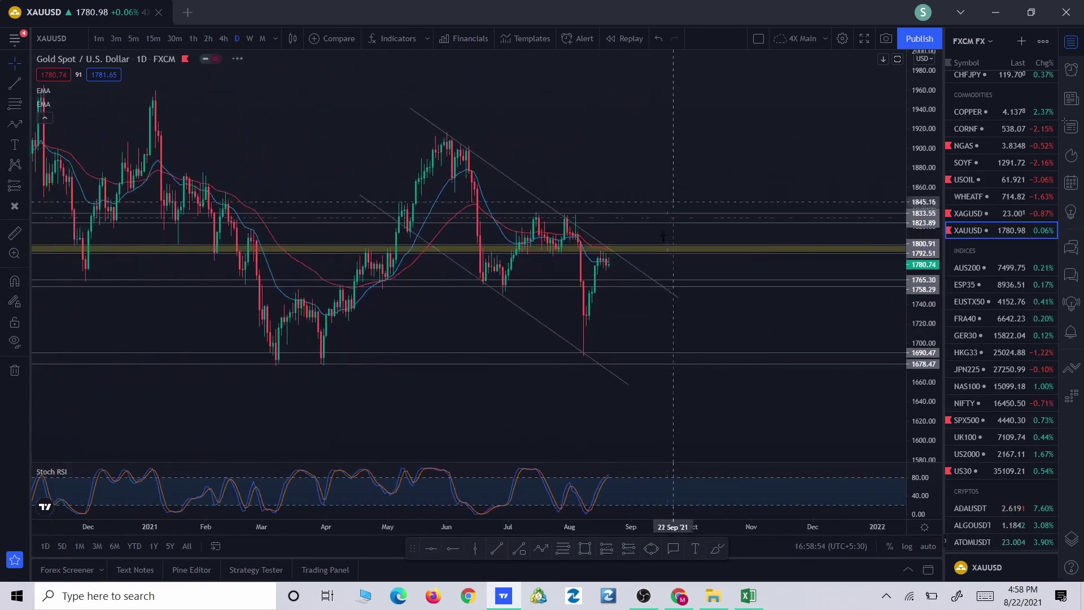
left_click_drag(644, 316, 723, 286)
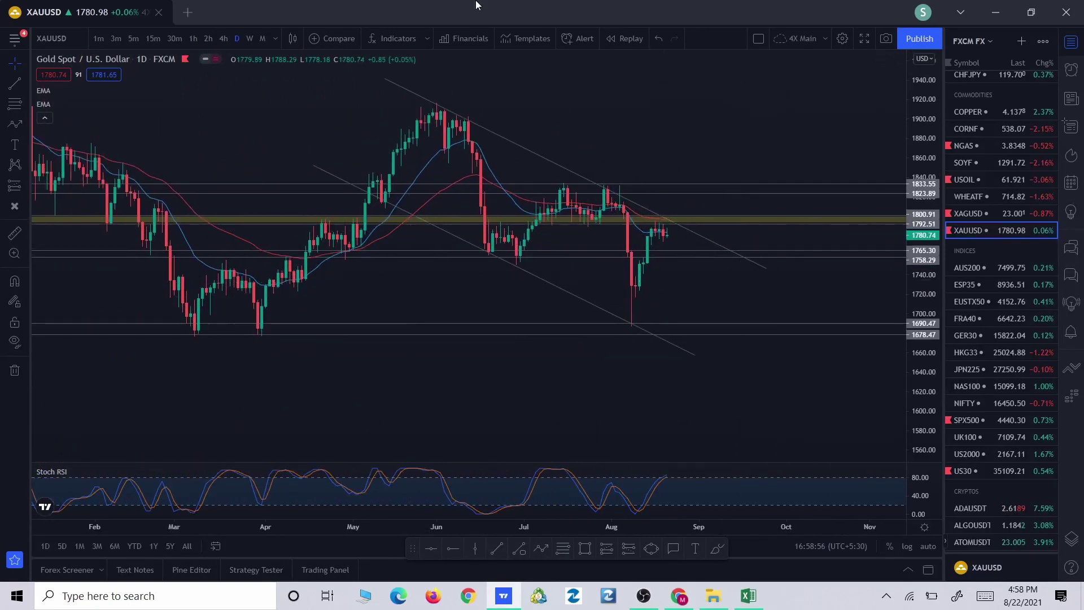
Open the SPX500 daily chart from the watchlist's indices and frame its 2021 uptrend
scroll(1000, 391, "down", 2)
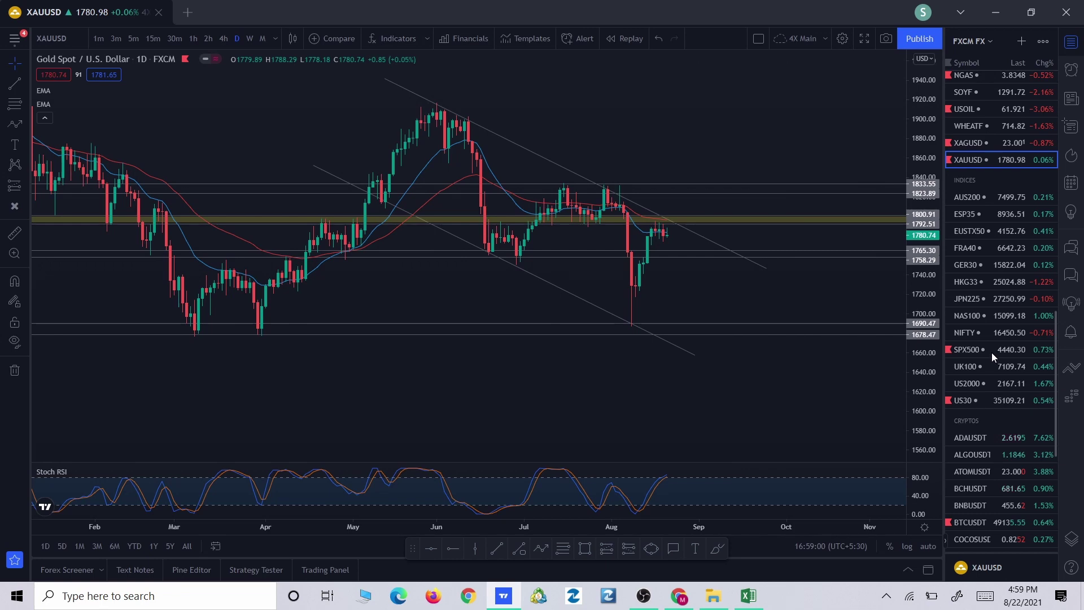
left_click(992, 352)
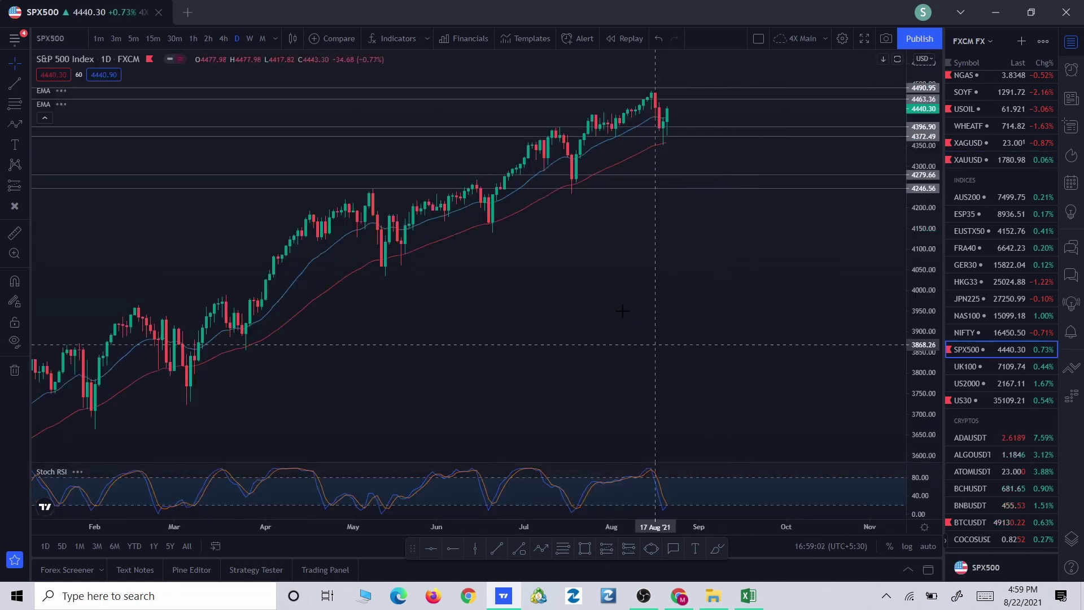
left_click_drag(807, 395, 783, 351)
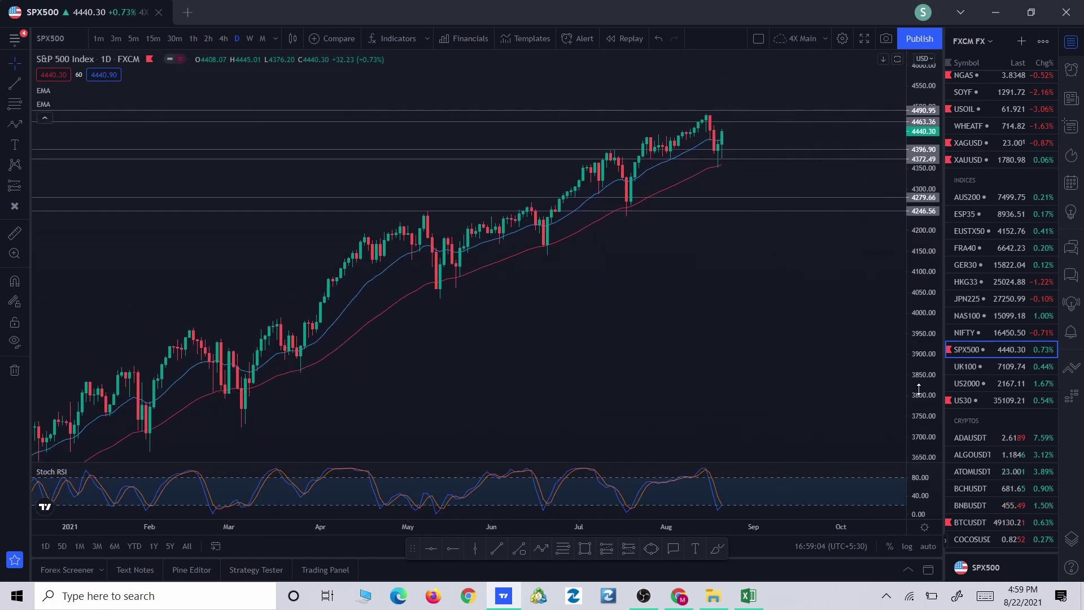
left_click_drag(918, 389, 918, 363)
left_click_drag(754, 339, 757, 356)
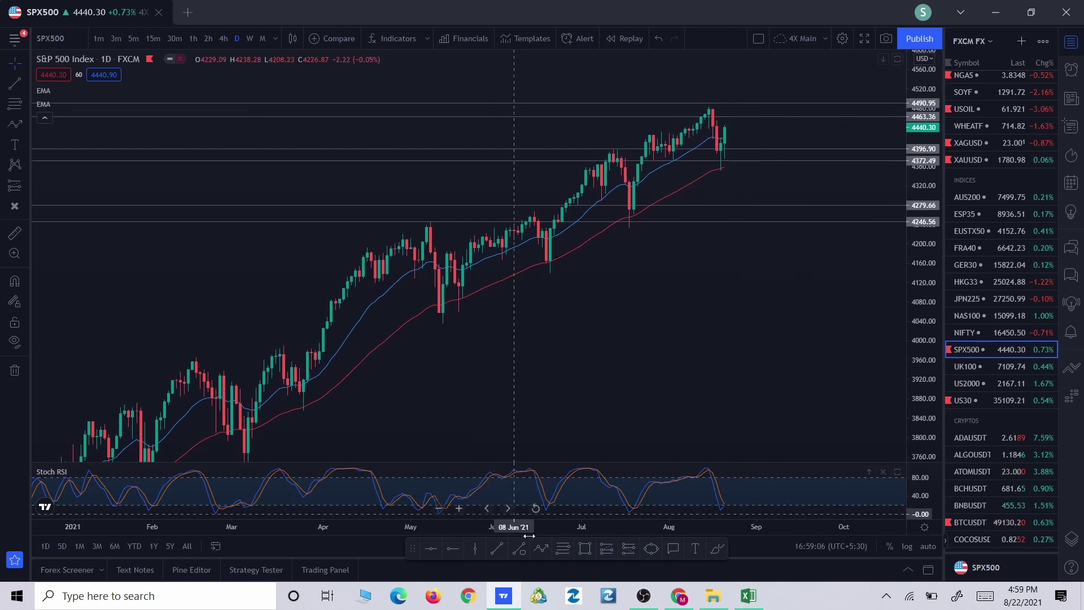
Trace the SPX500 uptrend's swing highs and lows with a path from late March to late August 2021, and delete the path
left_click(542, 549)
left_click(303, 384)
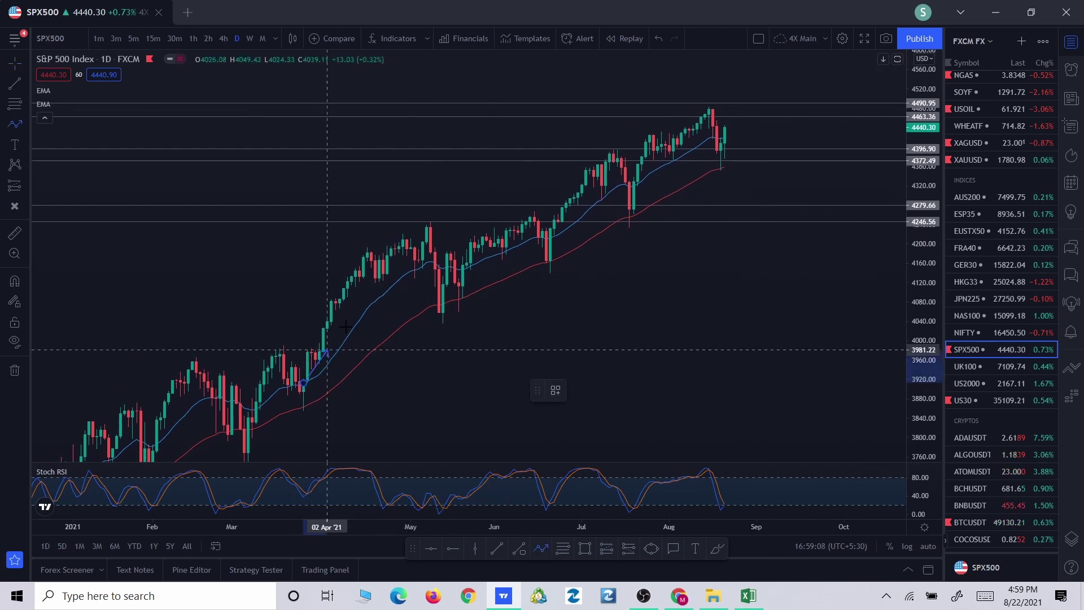
left_click(426, 224)
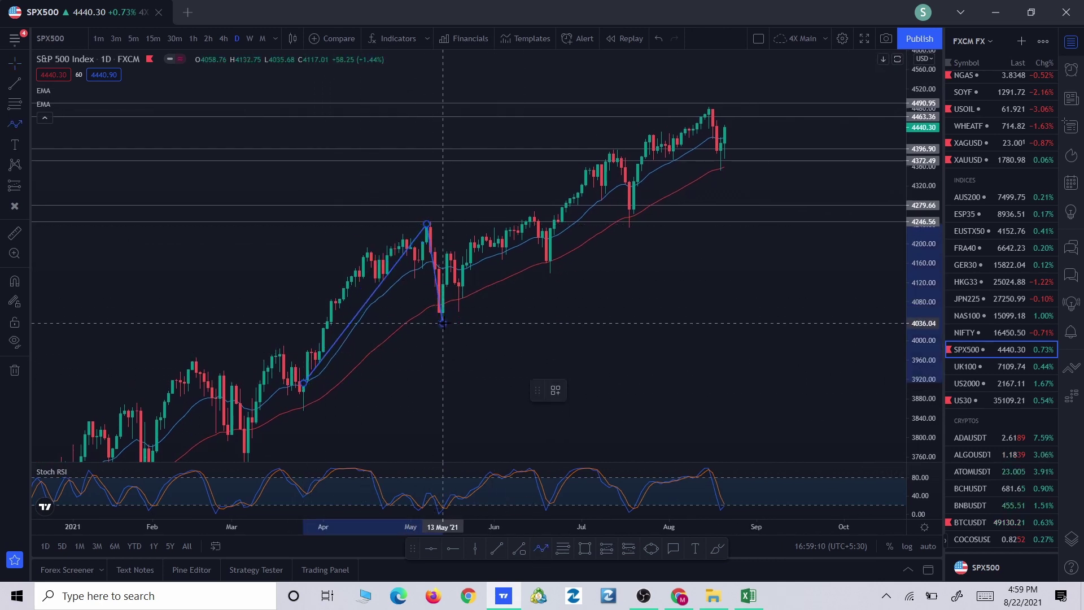
left_click(443, 323)
left_click(606, 151)
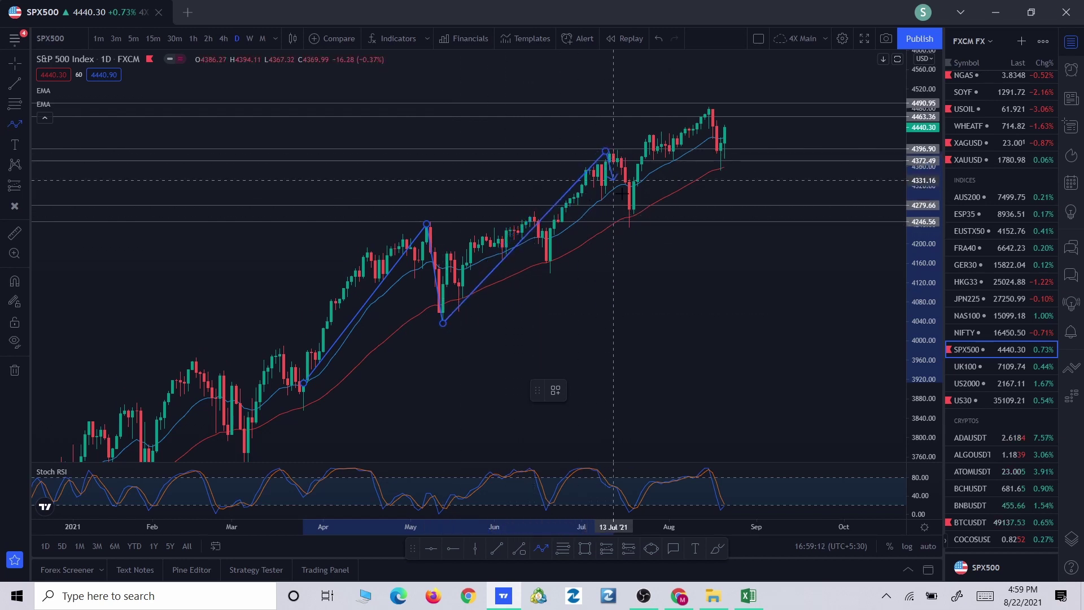
left_click(634, 238)
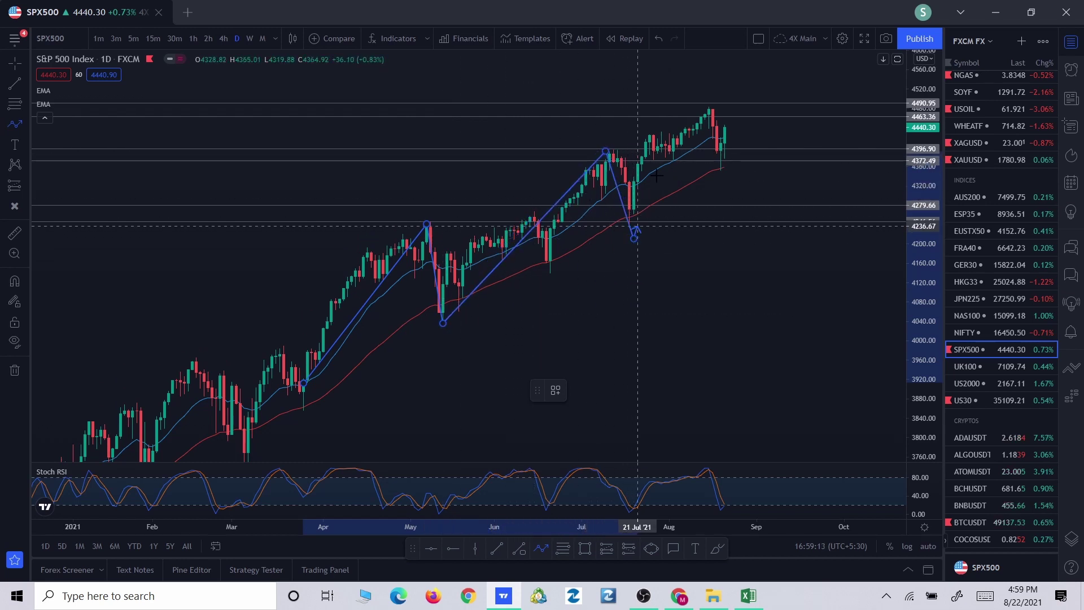
left_click(710, 103)
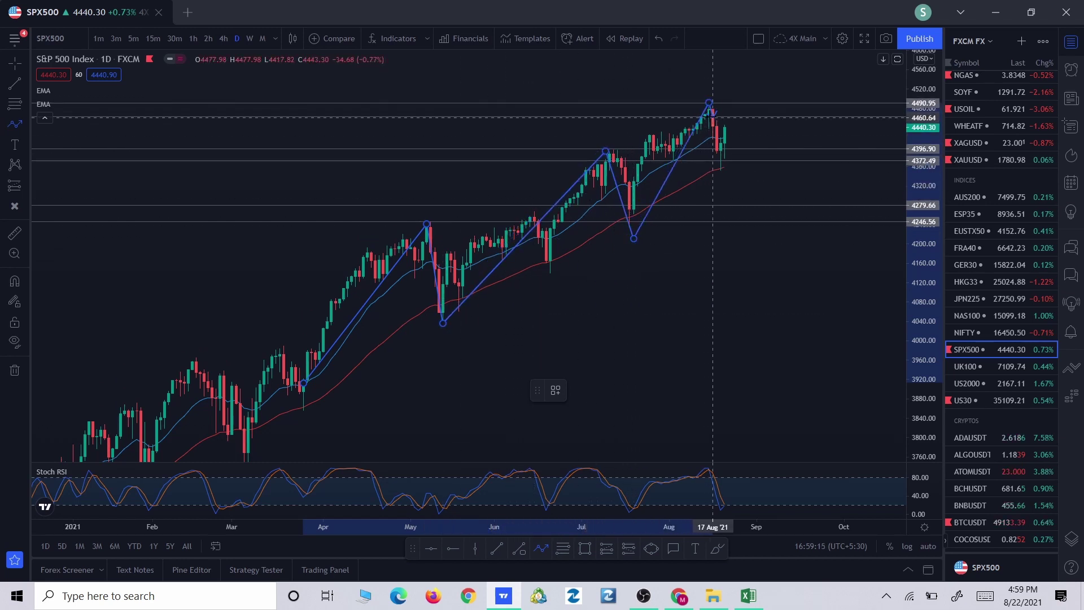
left_click(729, 163)
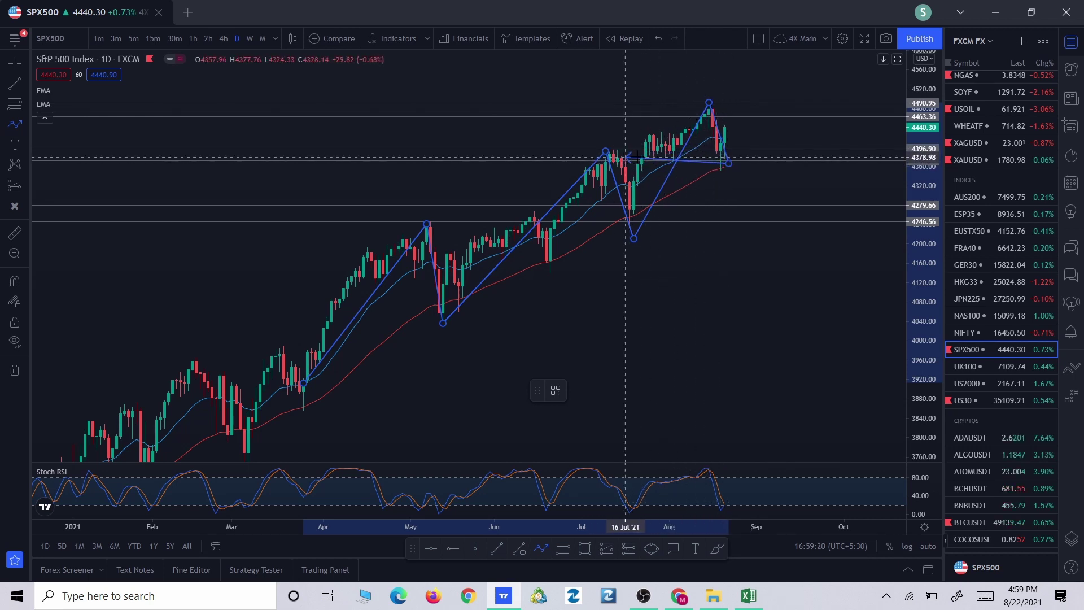
double_click(737, 132)
left_click(644, 390)
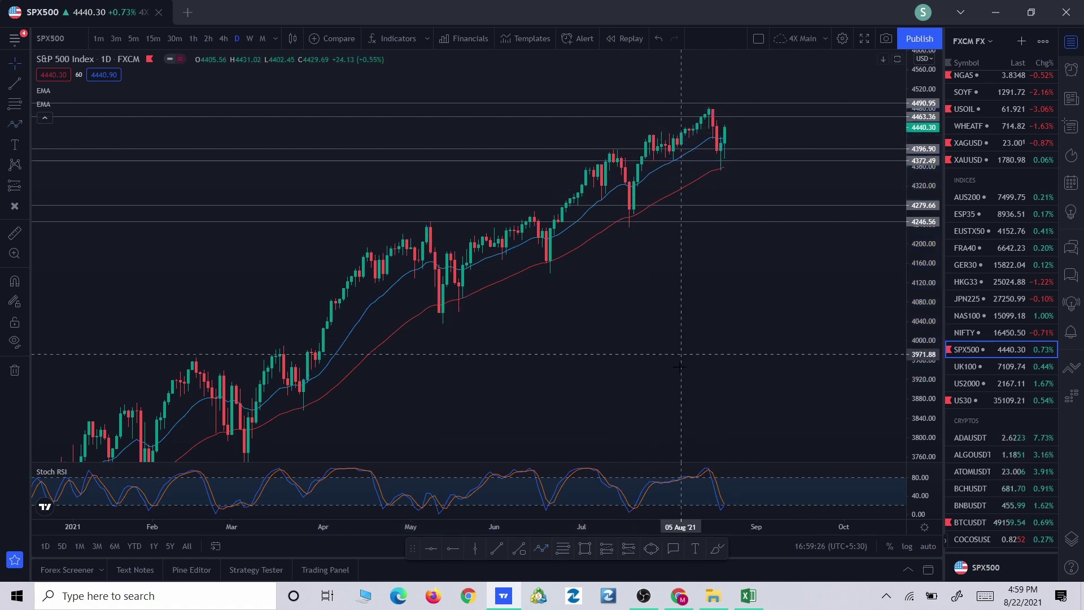
Draw a projected SPX500 path from the latest August candle at about 4435 down to about 4380 and up to about 4520
left_click_drag(681, 353, 680, 367)
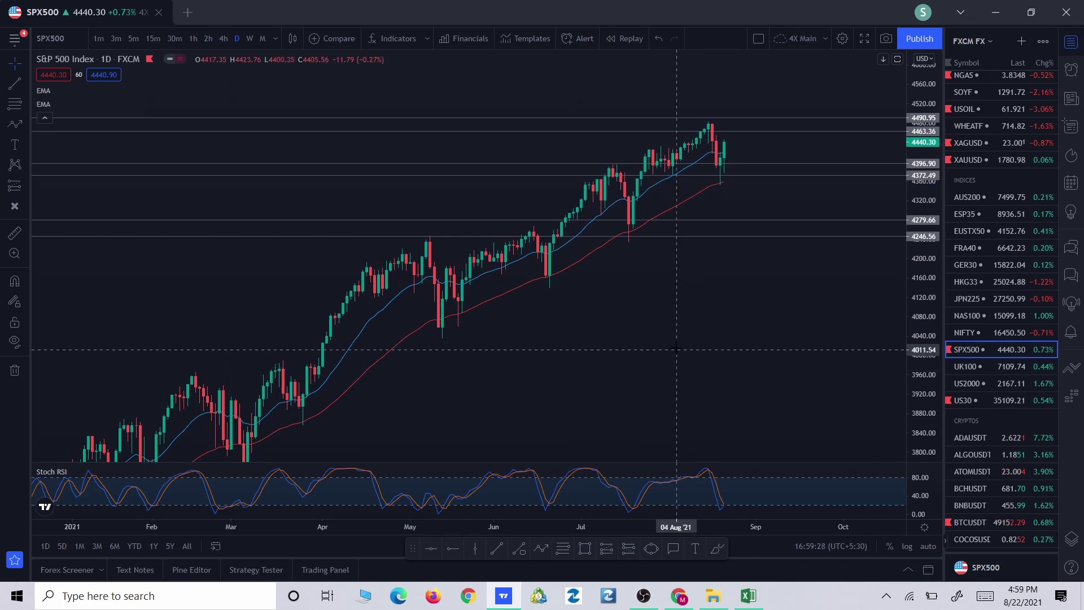
scroll(675, 361, "up", 3)
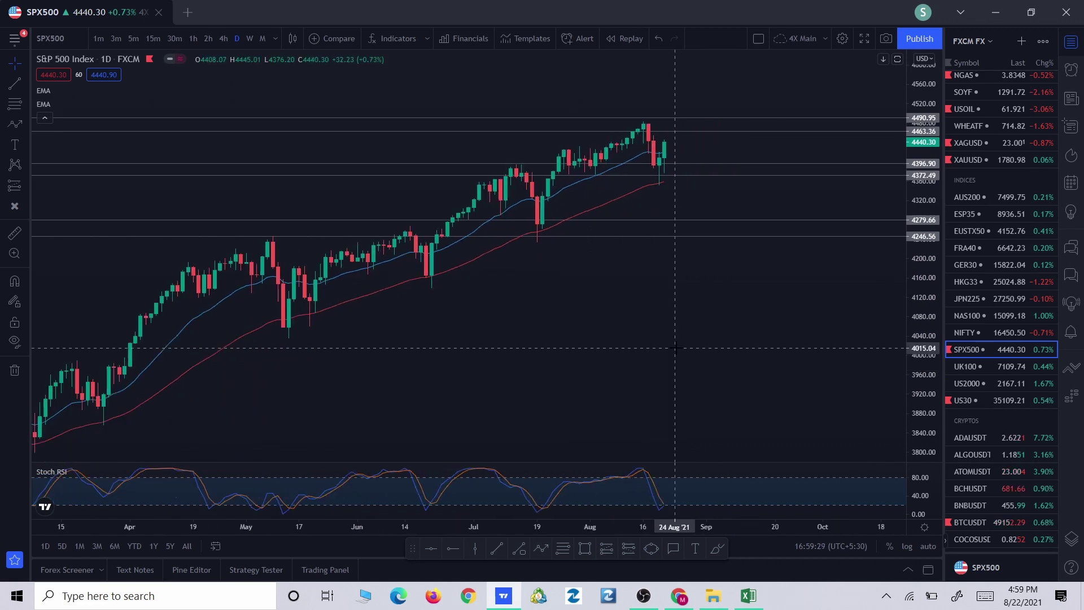
left_click(542, 552)
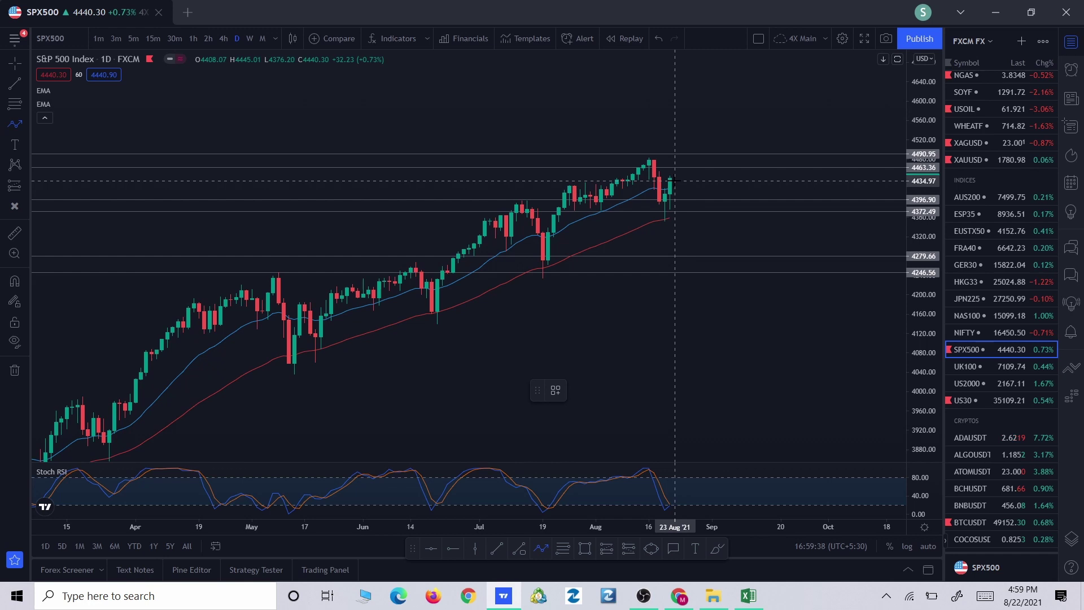
left_click(675, 180)
left_click(685, 208)
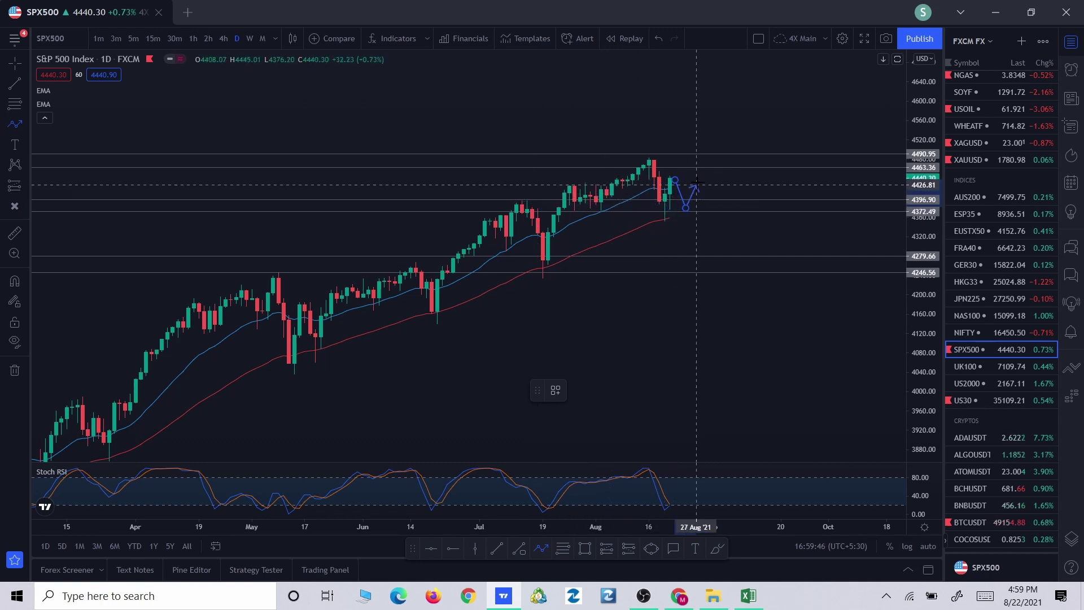
double_click(755, 142)
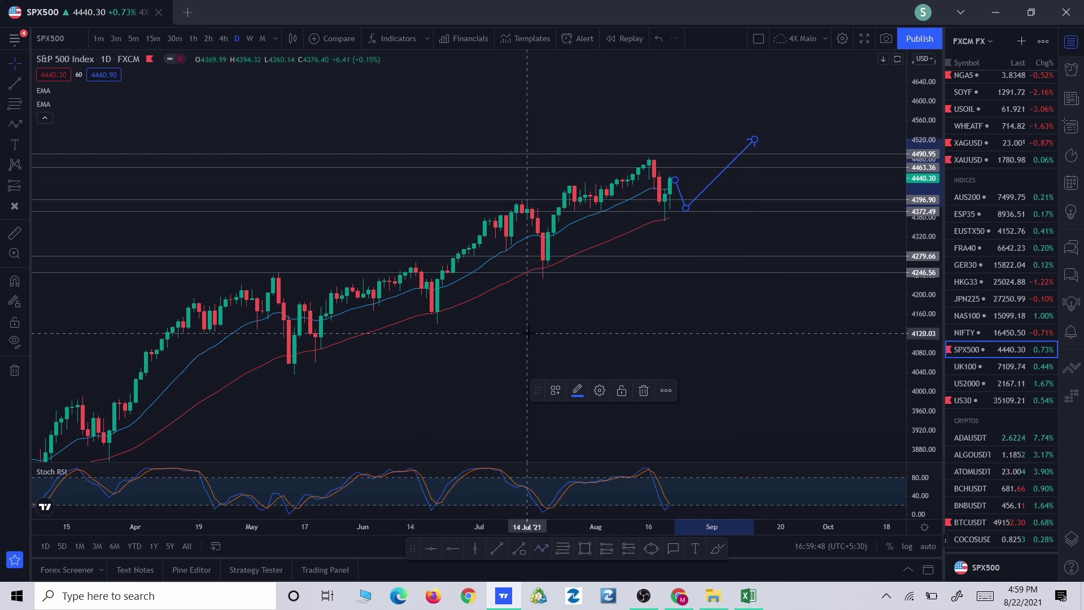
left_click(680, 200)
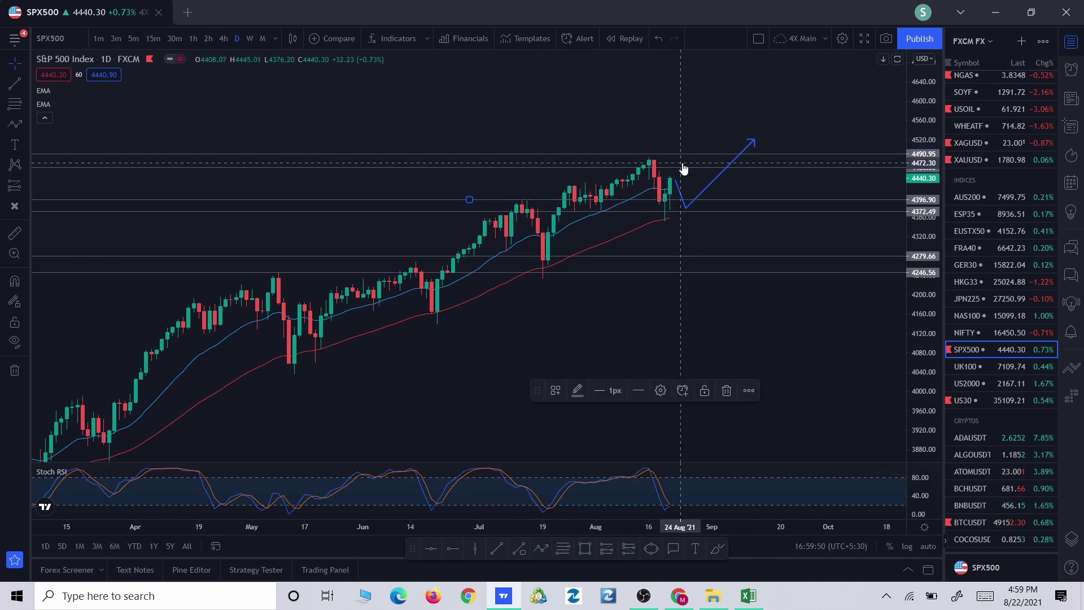
Draw an alternative SPX500 path from about 4415 up to 4575, down to 4475 and up to 4607, and delete both projected paths
left_click(544, 551)
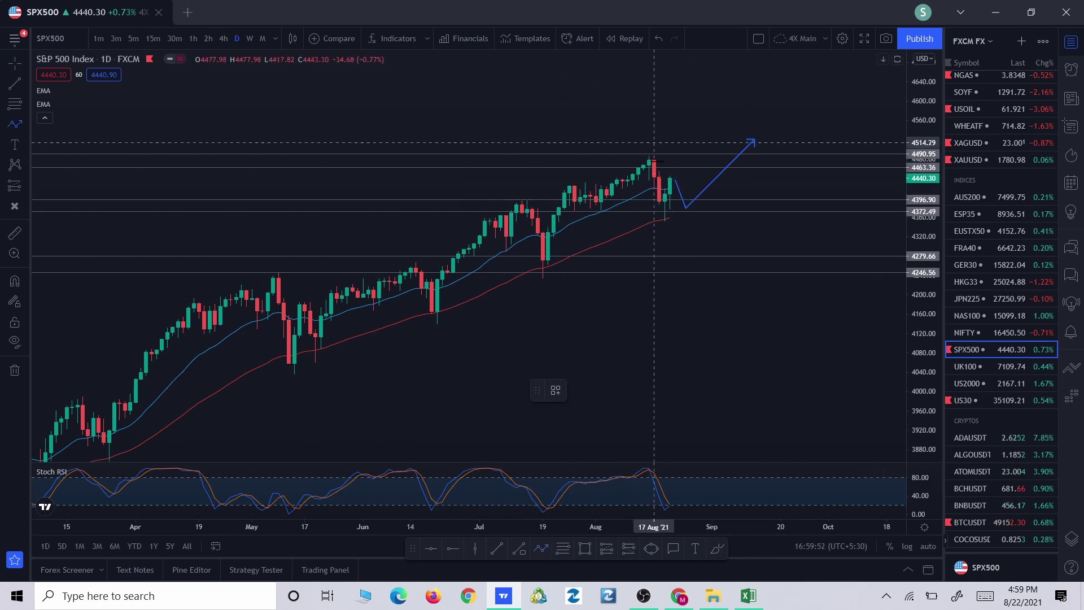
left_click(674, 191)
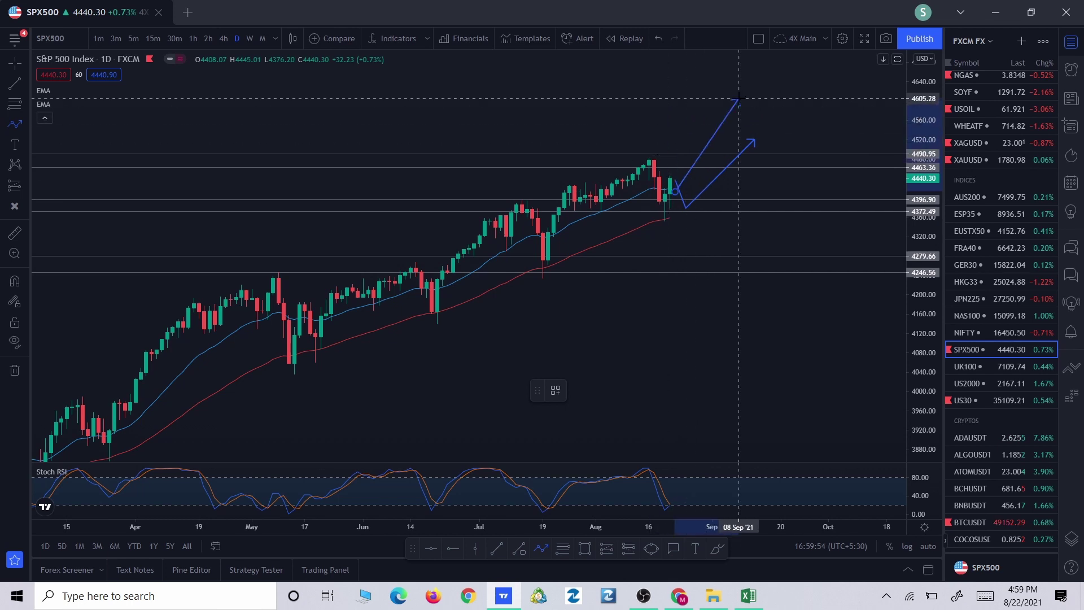
left_click(696, 113)
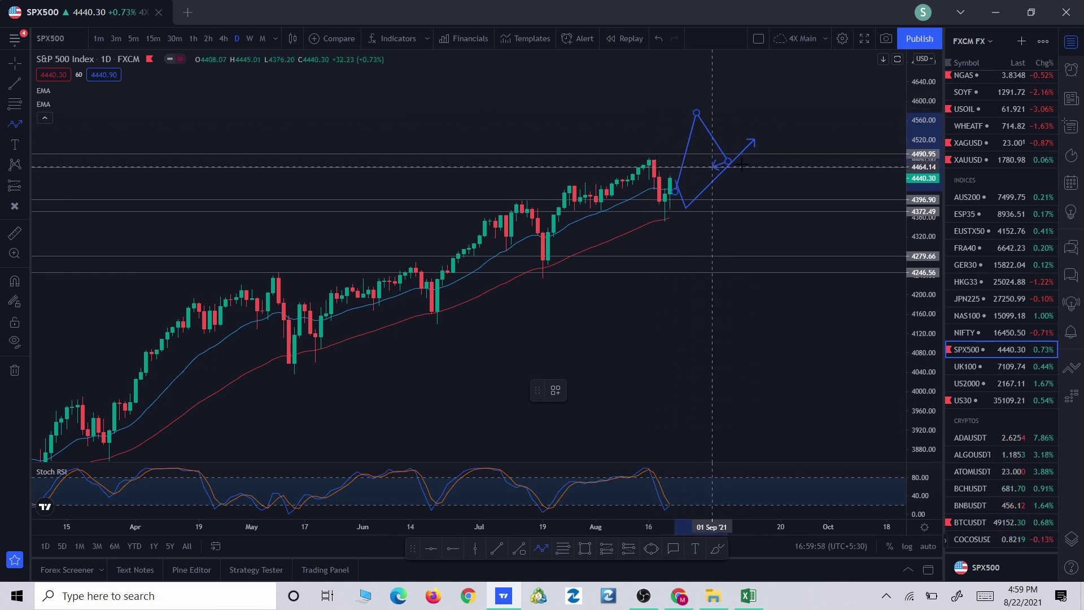
left_click(729, 161)
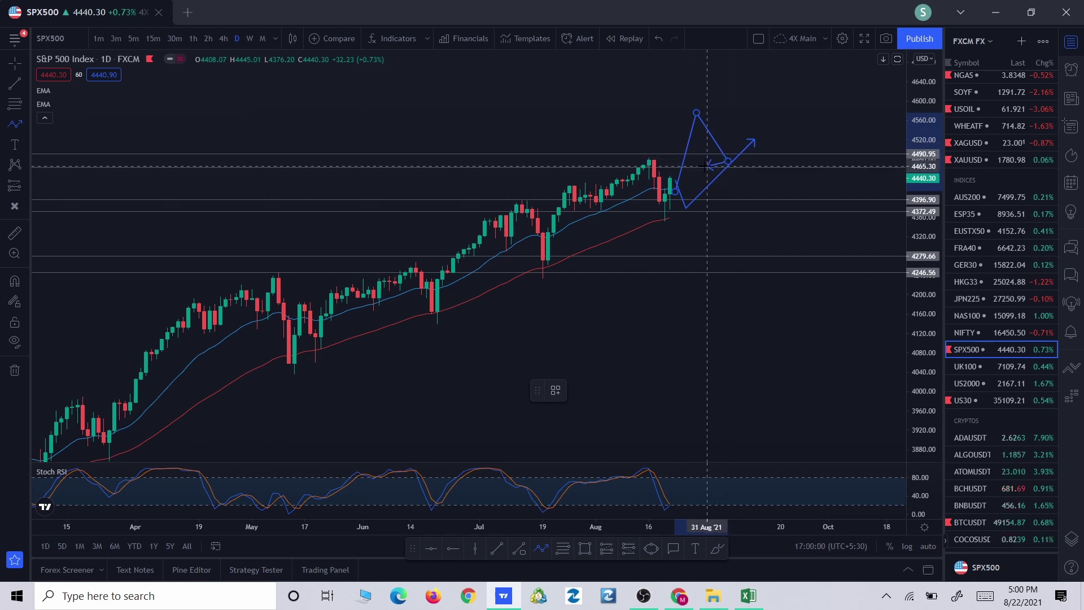
double_click(760, 97)
left_click(653, 389)
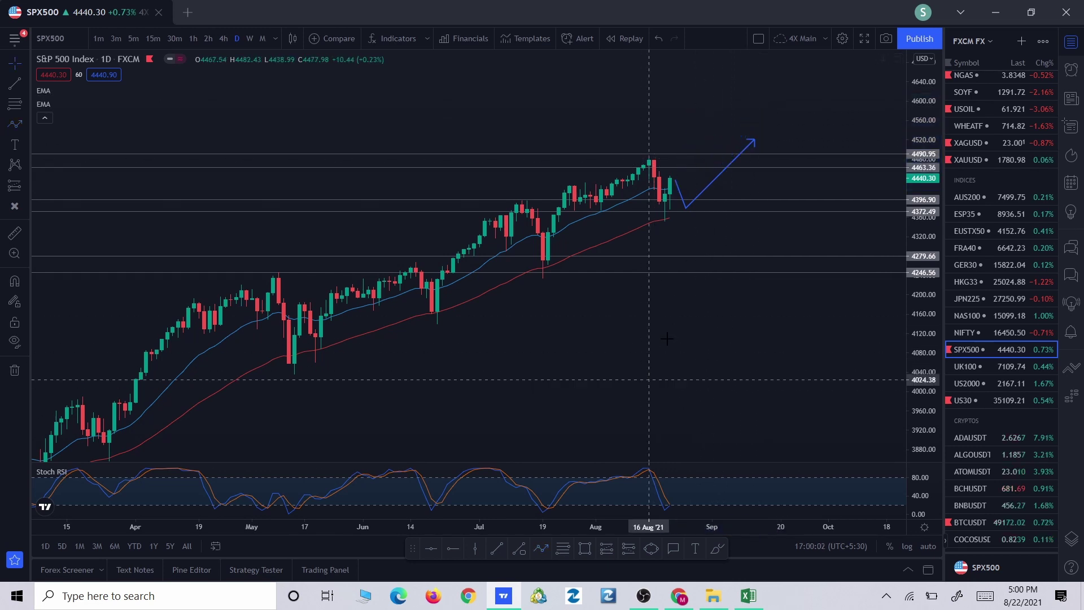
double_click(751, 138)
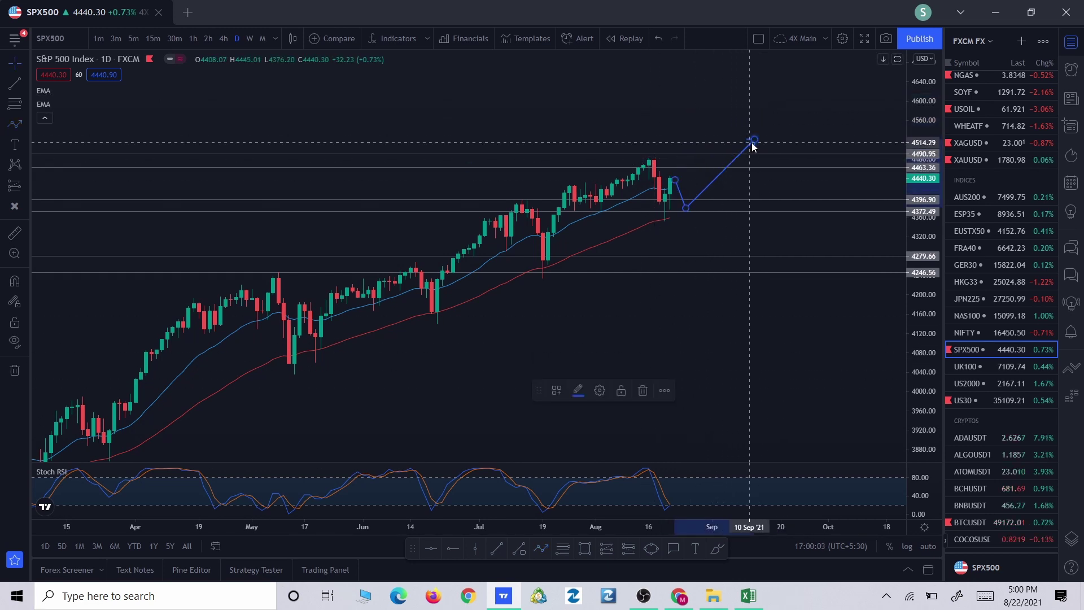
left_click(643, 390)
Open the US30 daily chart from the watchlist's indices and frame its 2021 uptrend
scroll(1006, 282, "down", 5)
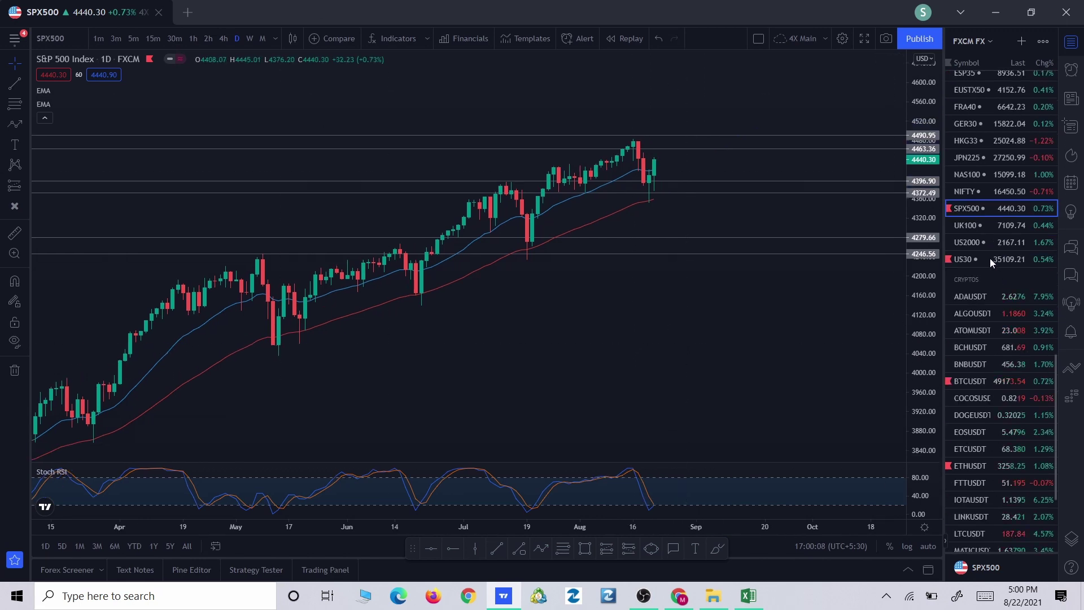
left_click(990, 259)
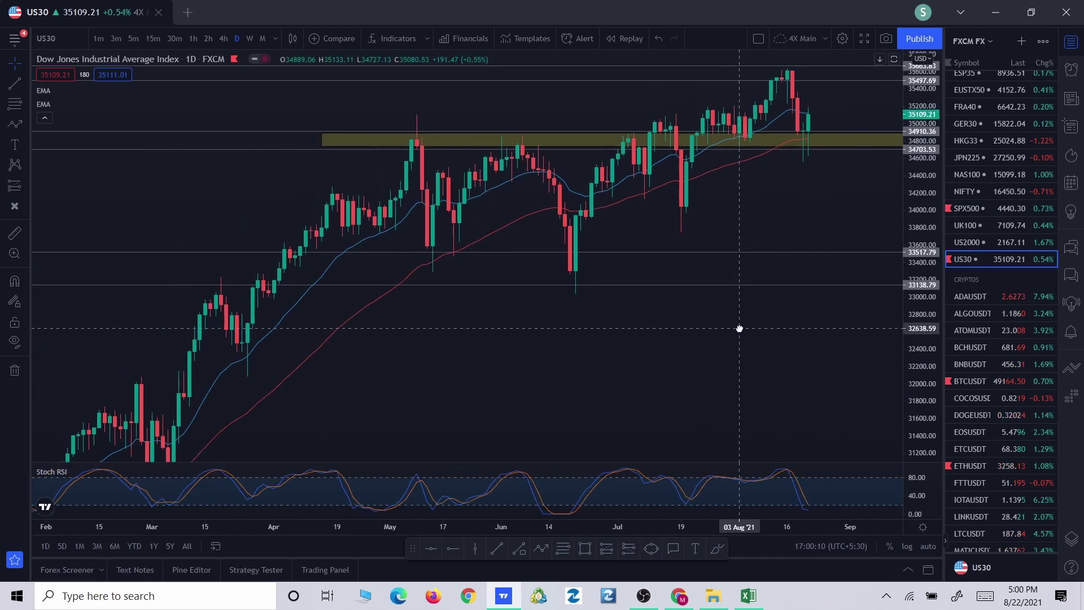
scroll(739, 328, "down", 3)
left_click_drag(930, 184, 930, 275)
left_click_drag(824, 339, 775, 329)
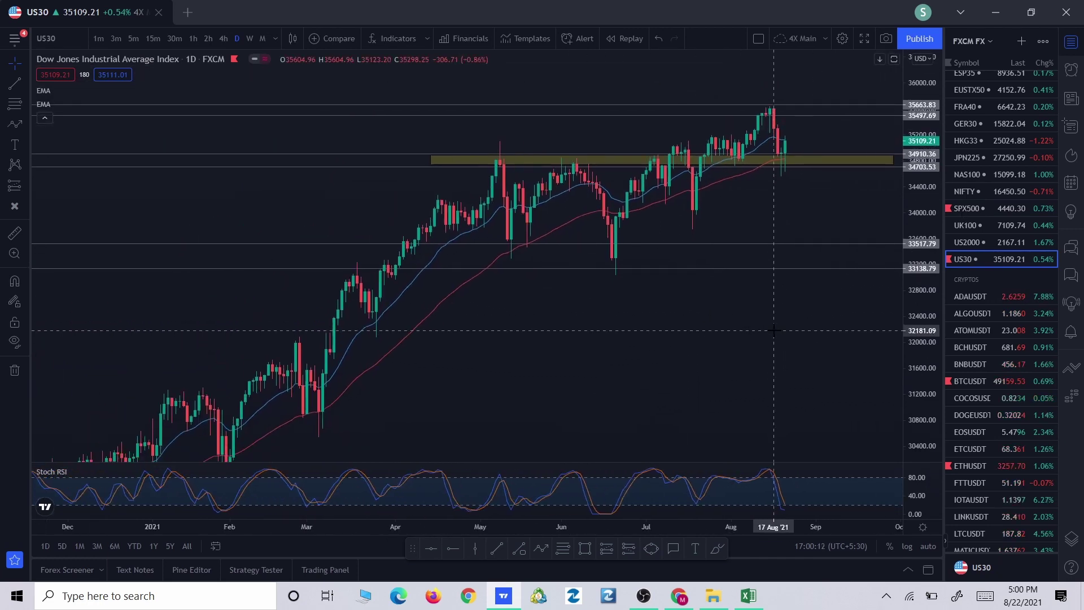
left_click_drag(519, 380, 531, 353)
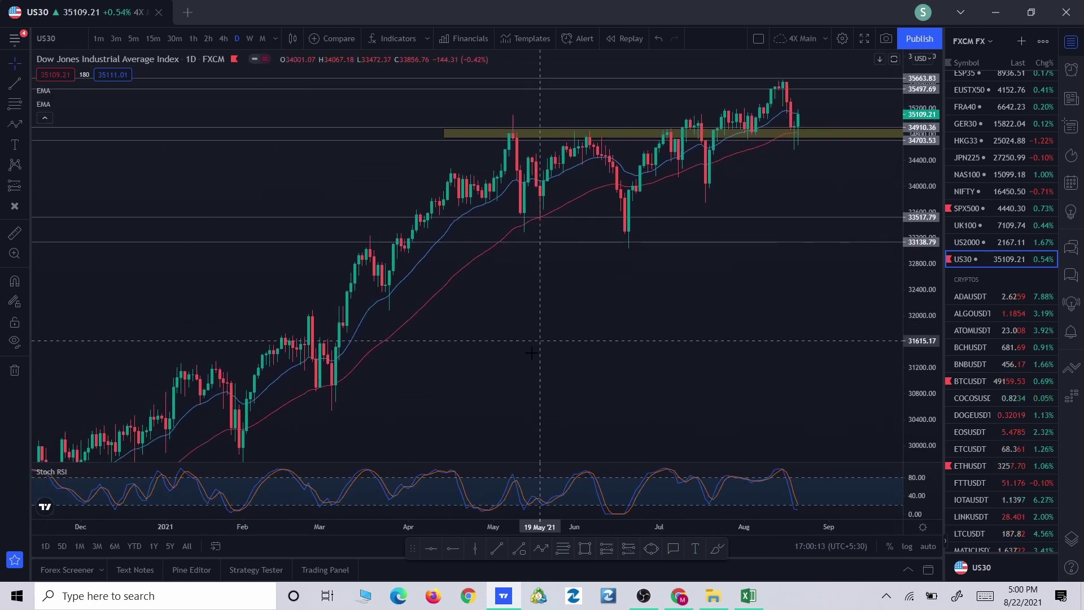
Trace the US30 uptrend's swing highs and lows with a path from early March to late August 2021, and delete the path
left_click(539, 550)
left_click(328, 404)
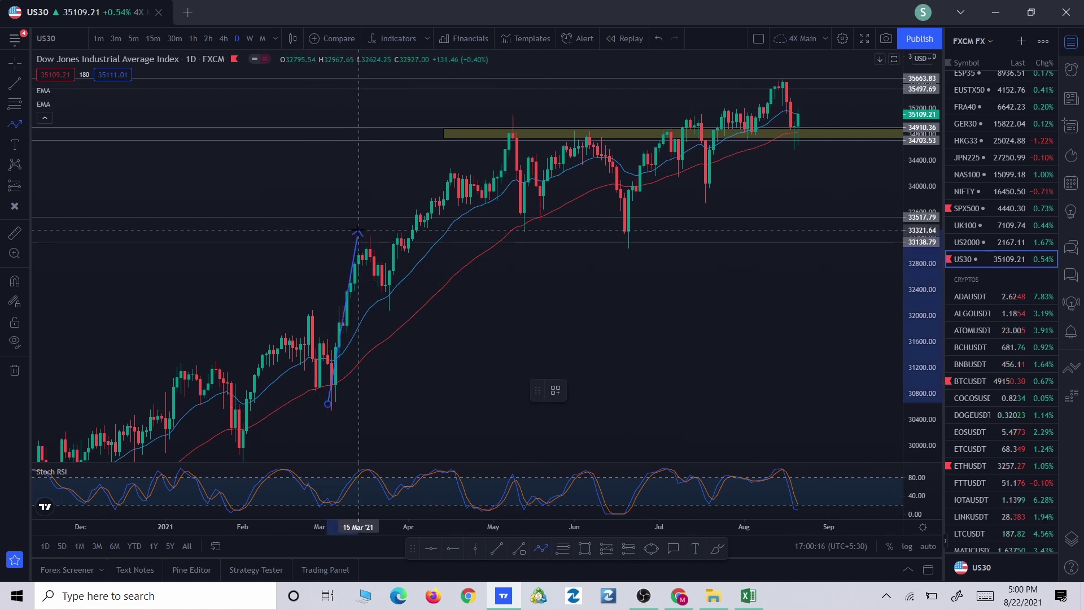
left_click(358, 231)
left_click(385, 323)
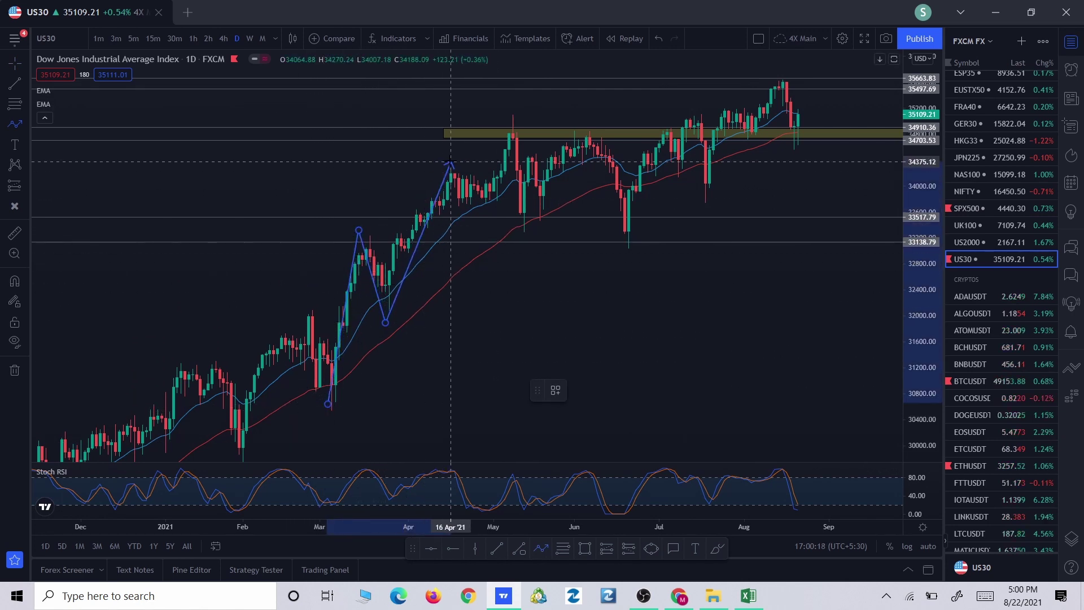
left_click(508, 120)
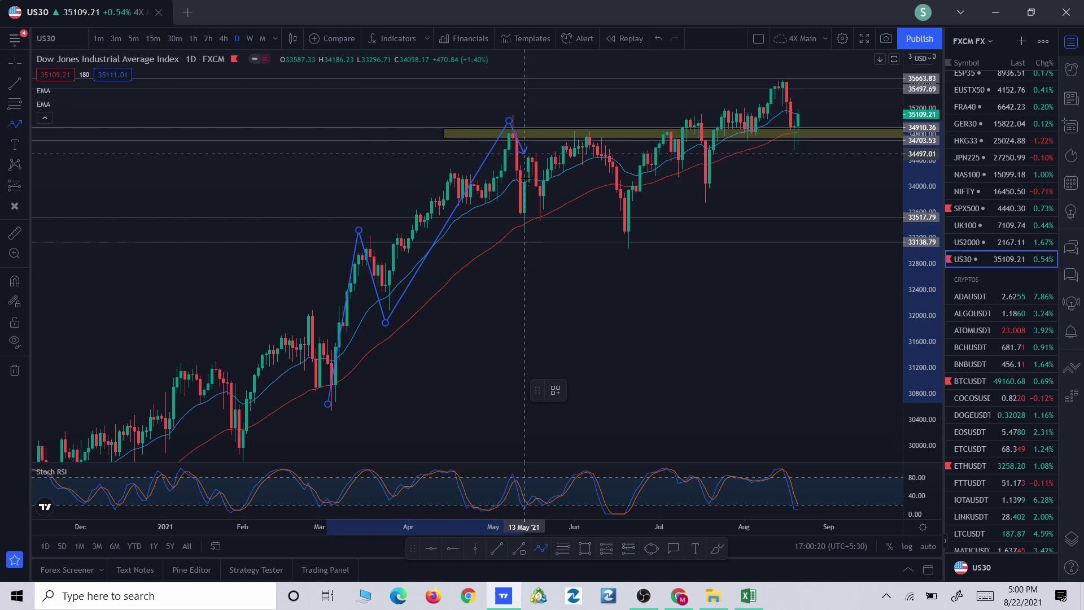
left_click(524, 231)
left_click(587, 123)
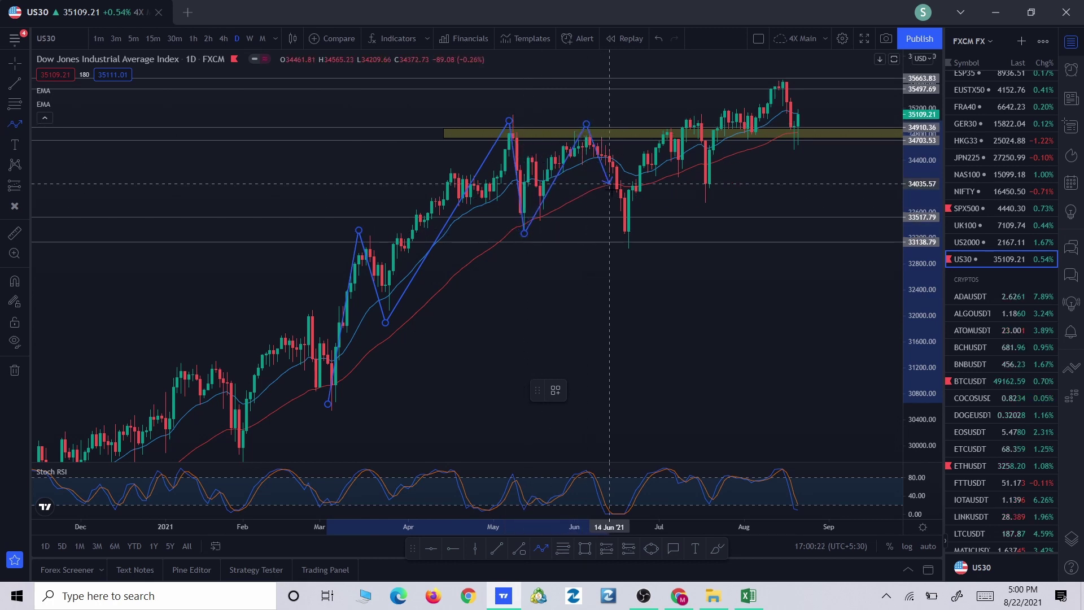
left_click(629, 236)
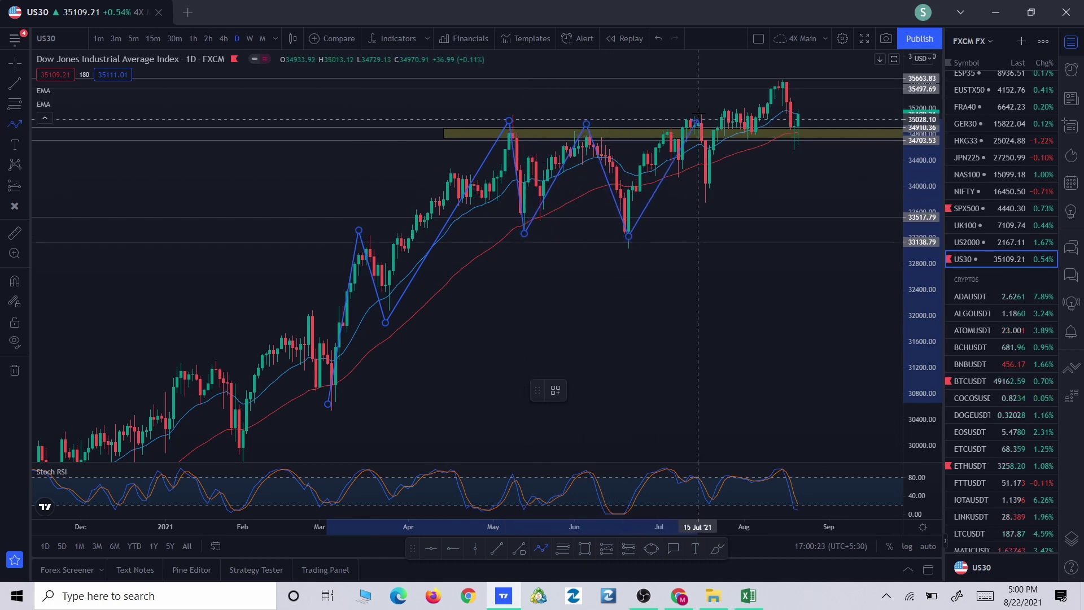
left_click(782, 75)
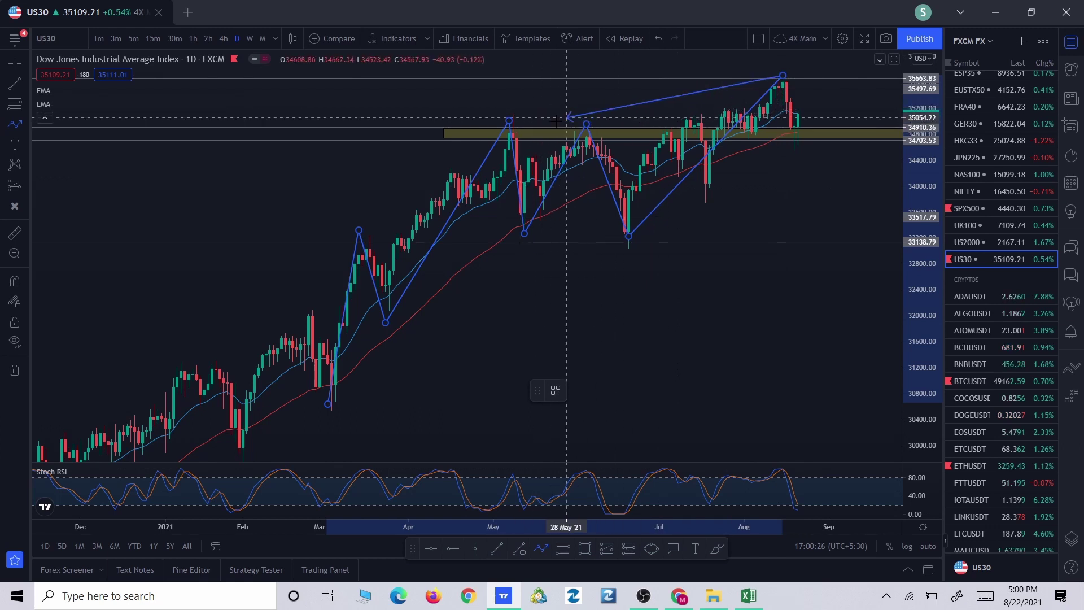
left_click(805, 136)
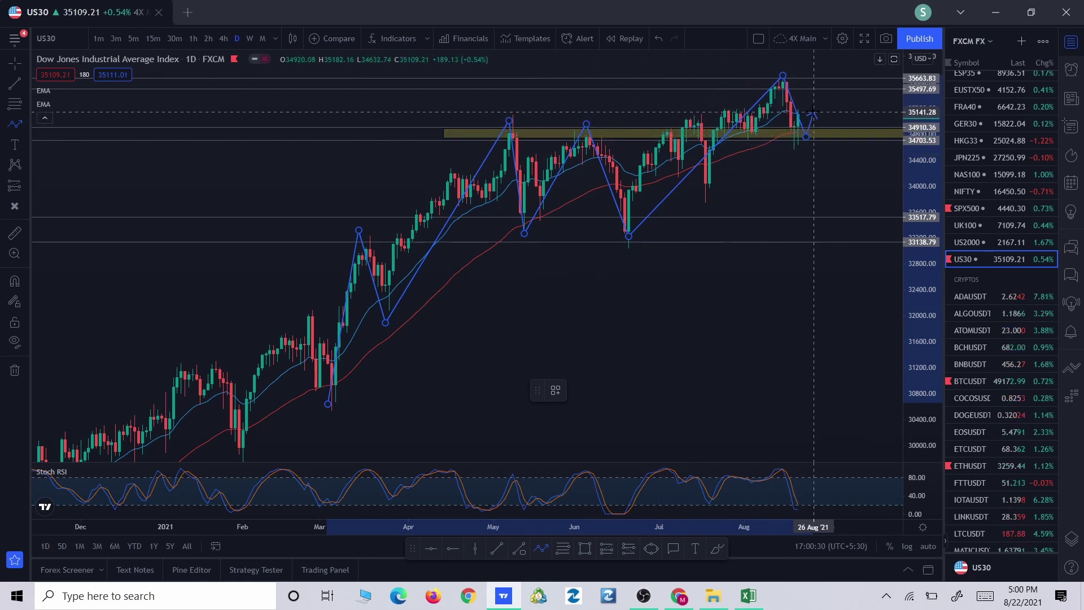
double_click(813, 111)
left_click(649, 390)
Draw a projected US30 path from about 35150 down into the highlighted zone at about 34750 and up to about 36186 by mid-September
left_click_drag(715, 329, 651, 388)
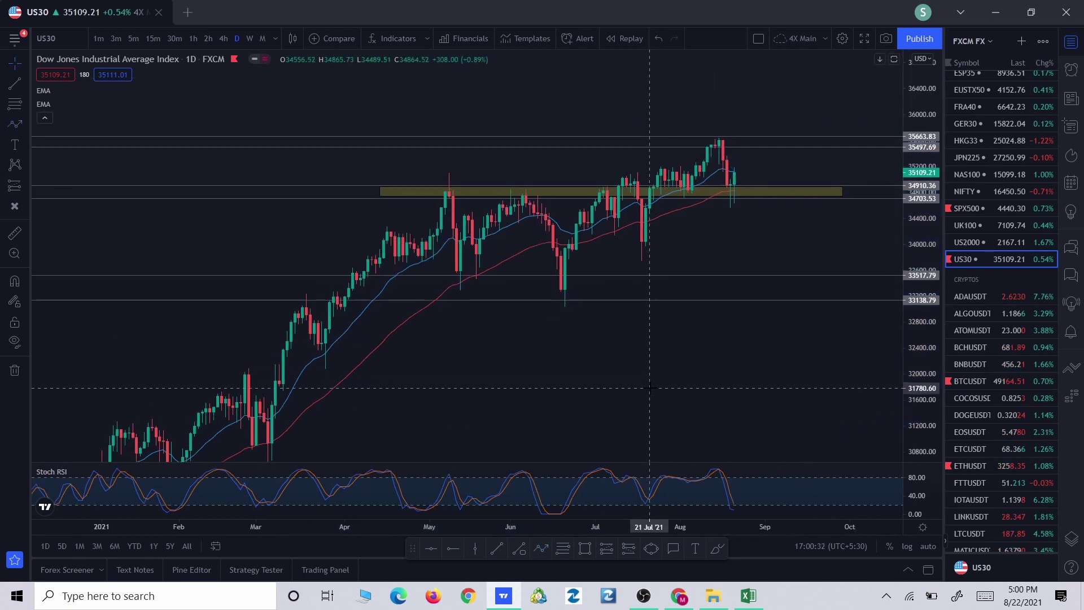
scroll(651, 388, "up", 3)
left_click(542, 548)
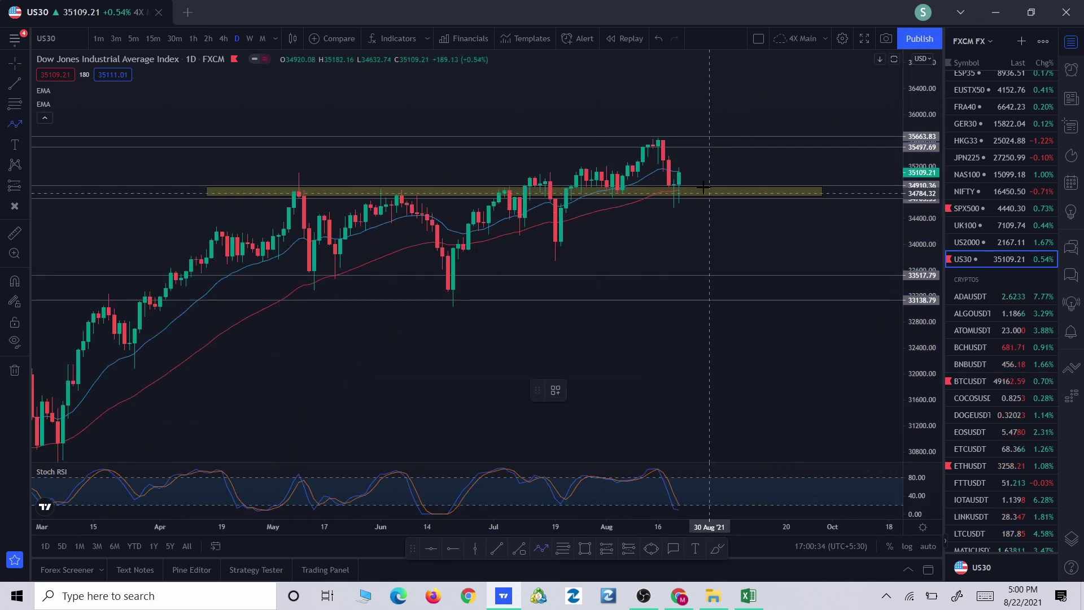
left_click(690, 169)
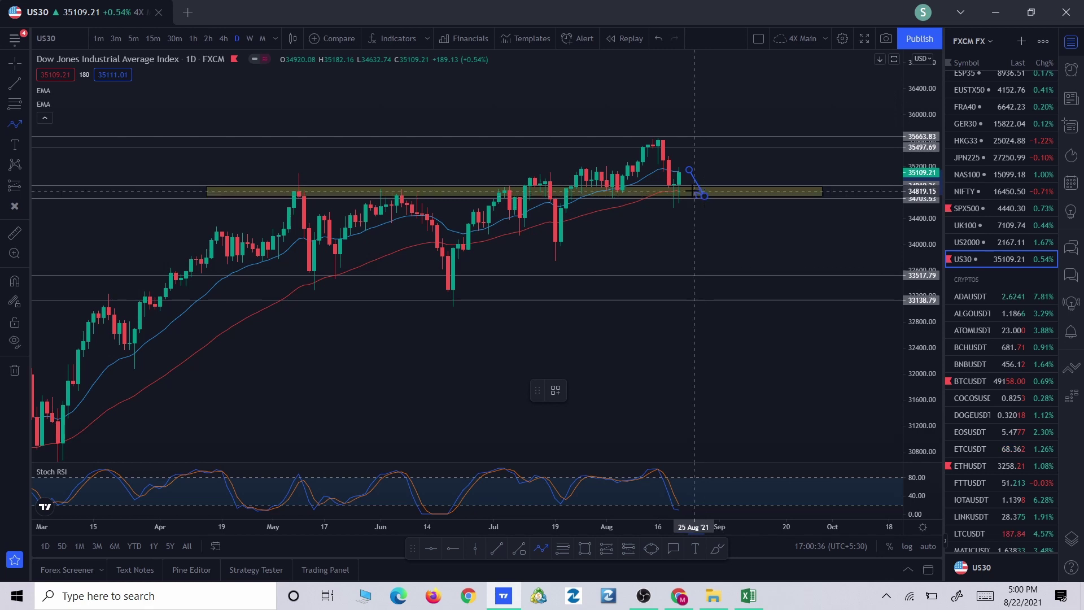
left_click(704, 196)
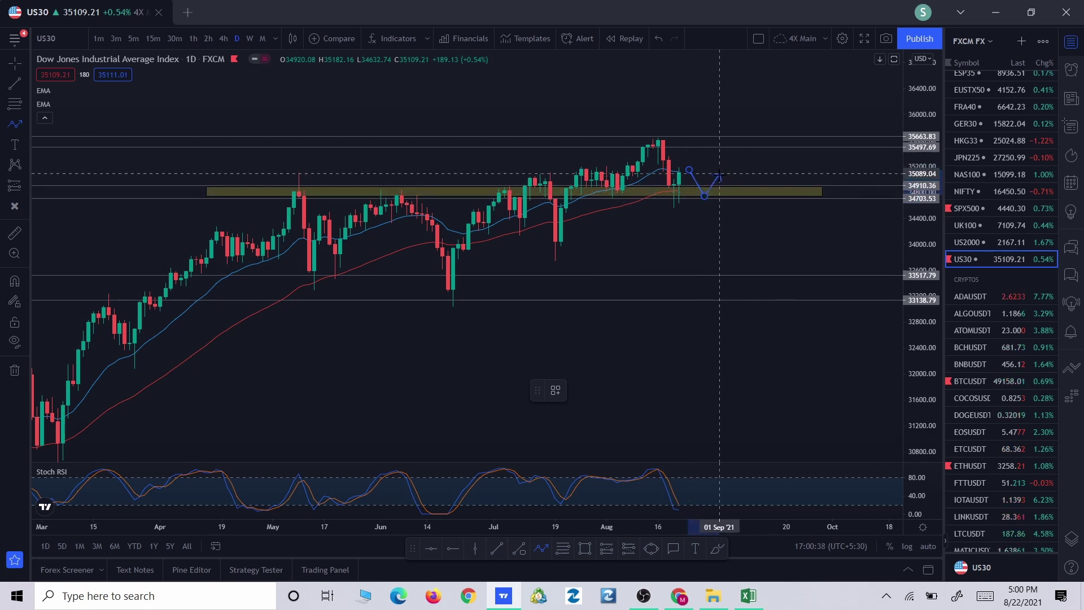
double_click(765, 104)
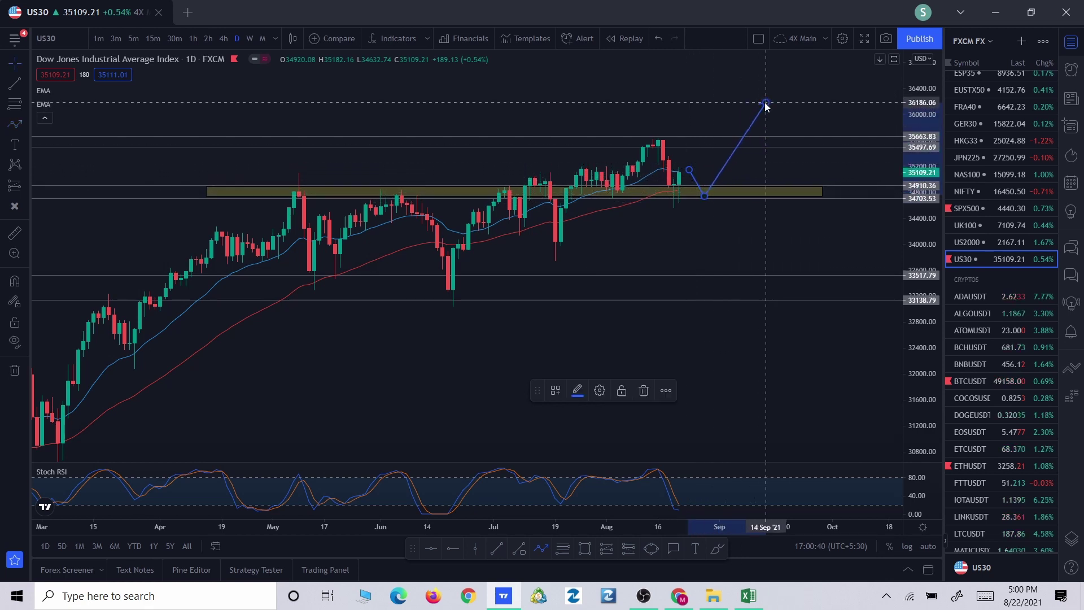
Draw an alternative US30 path from about 35200 up to 36343, down to 35590 and up to 36760, and delete both projected paths
left_click(663, 344)
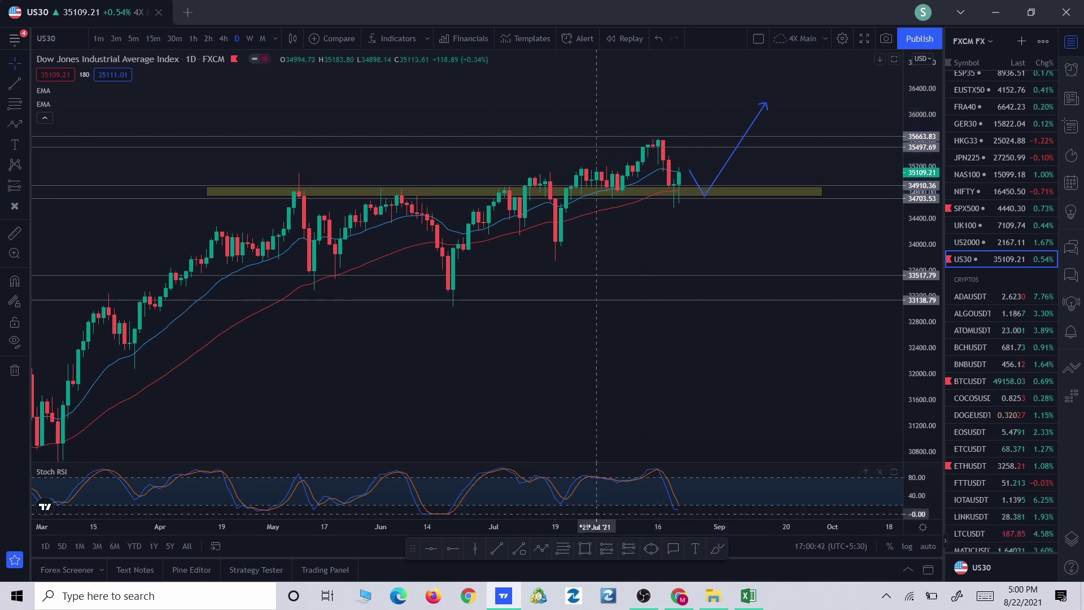
left_click(541, 549)
left_click(679, 166)
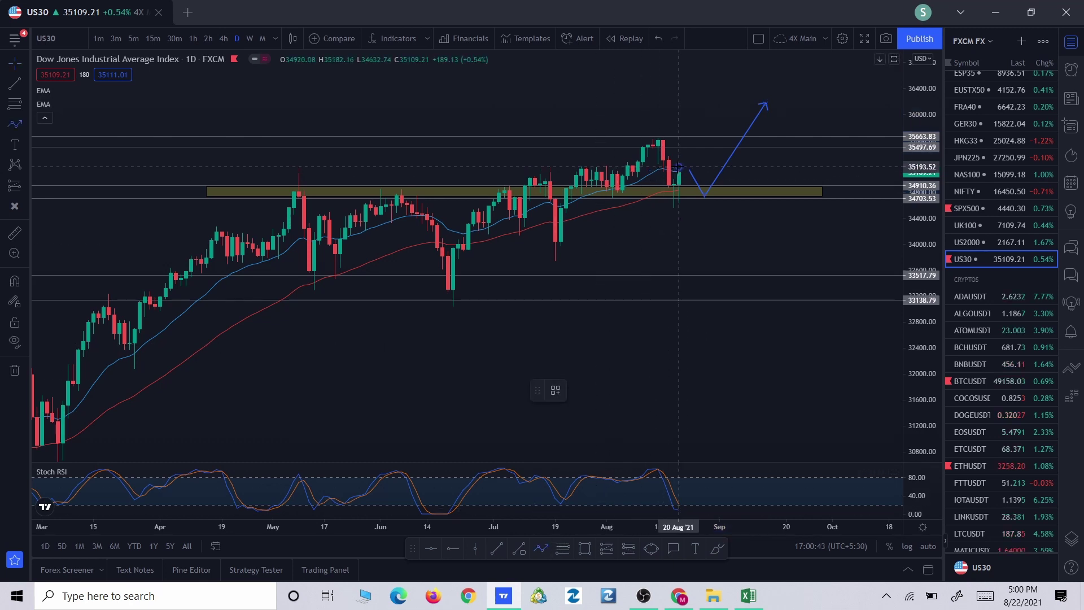
left_click(715, 92)
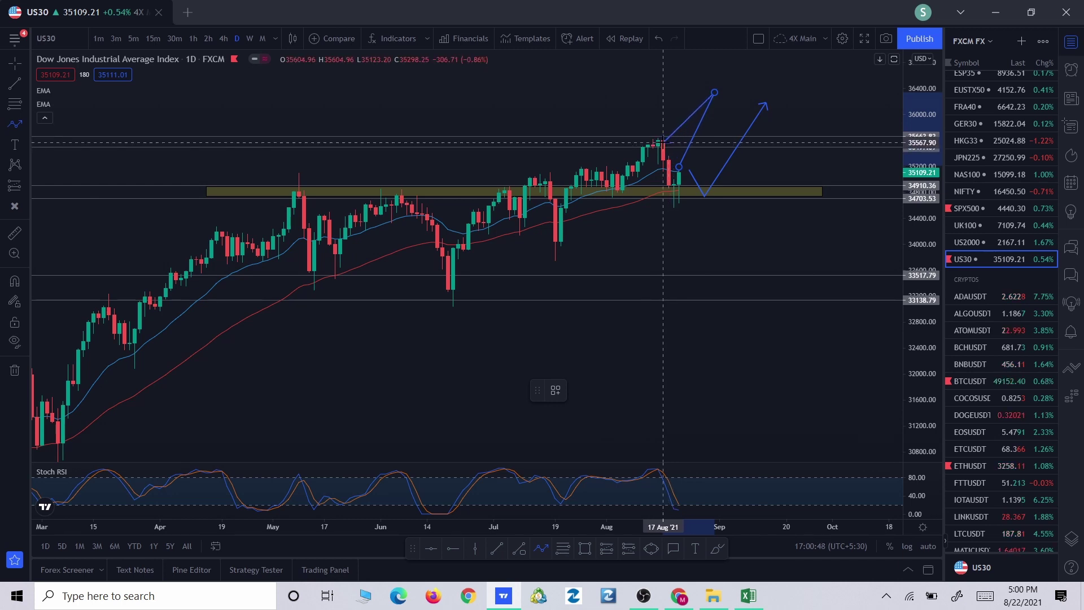
left_click(730, 141)
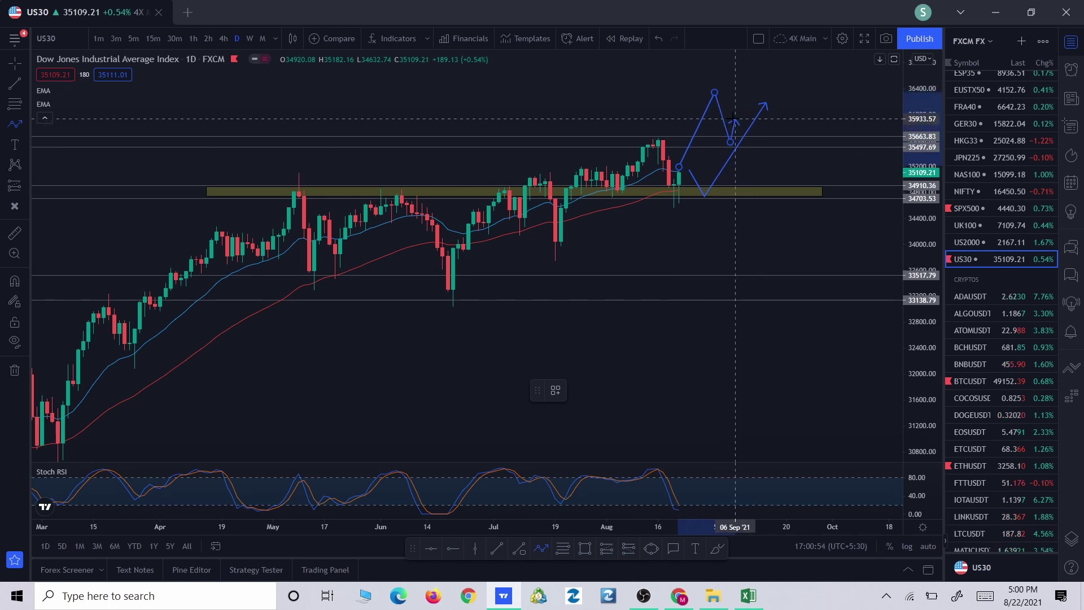
double_click(761, 66)
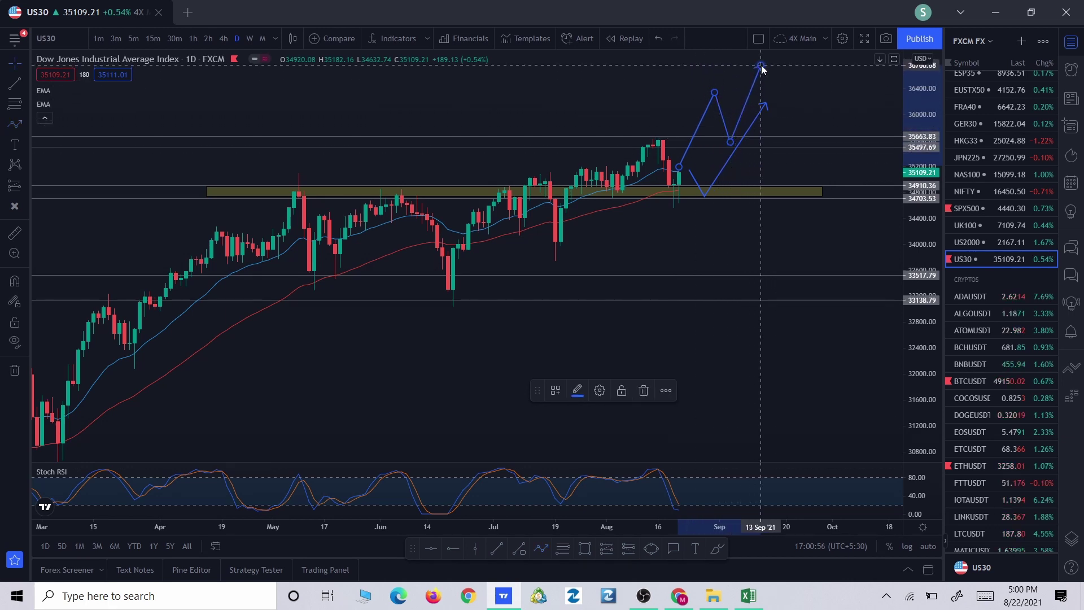
left_click(643, 391)
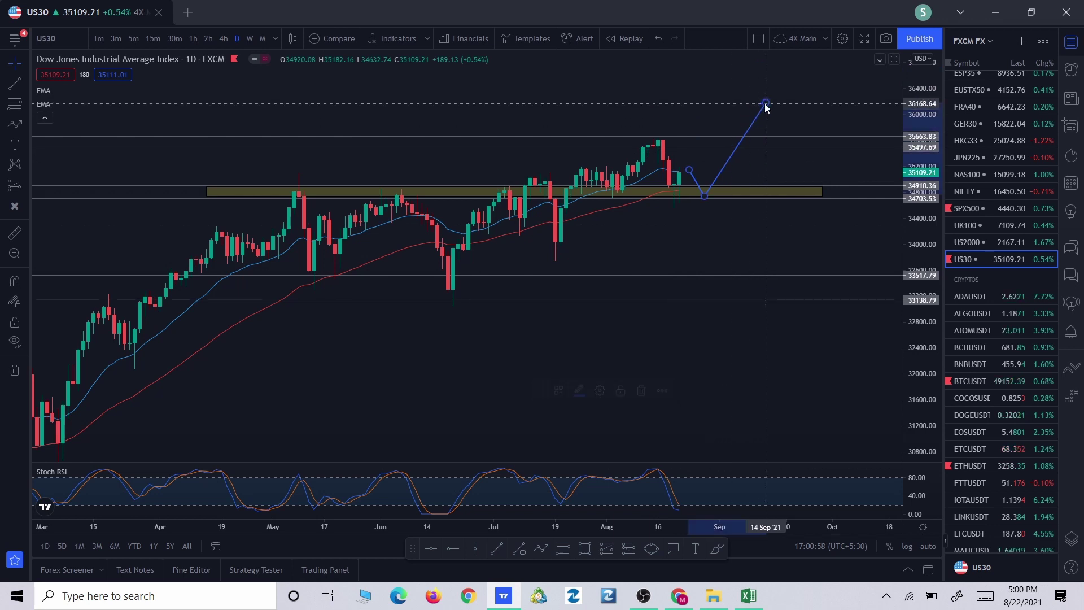
left_click(643, 391)
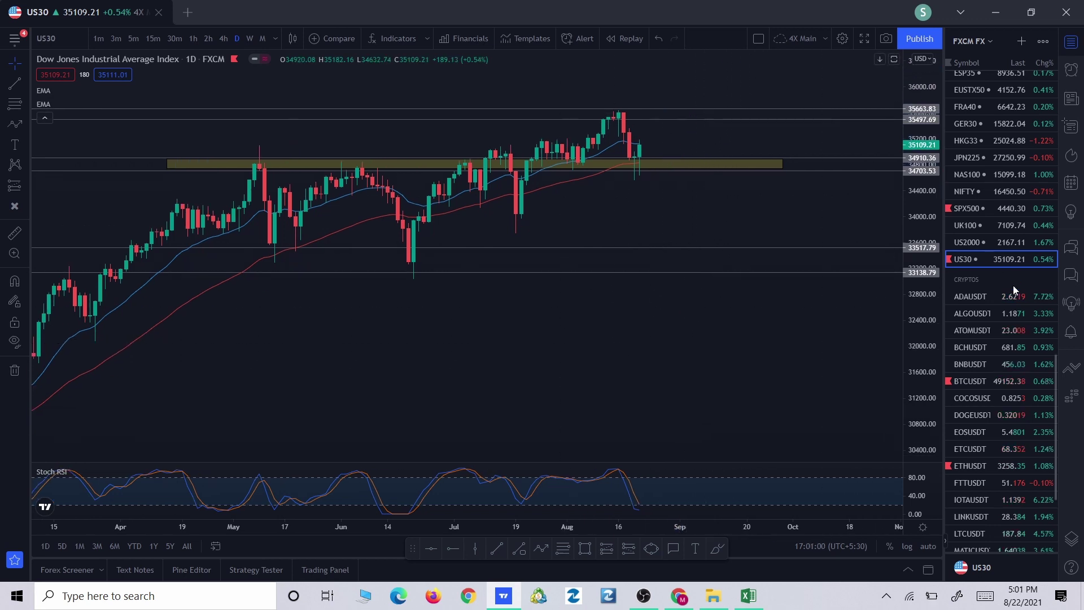
Open the BTCUSDT daily chart from the watchlist's cryptos and frame its April to August 2021 price action
scroll(1033, 324, "down", 2)
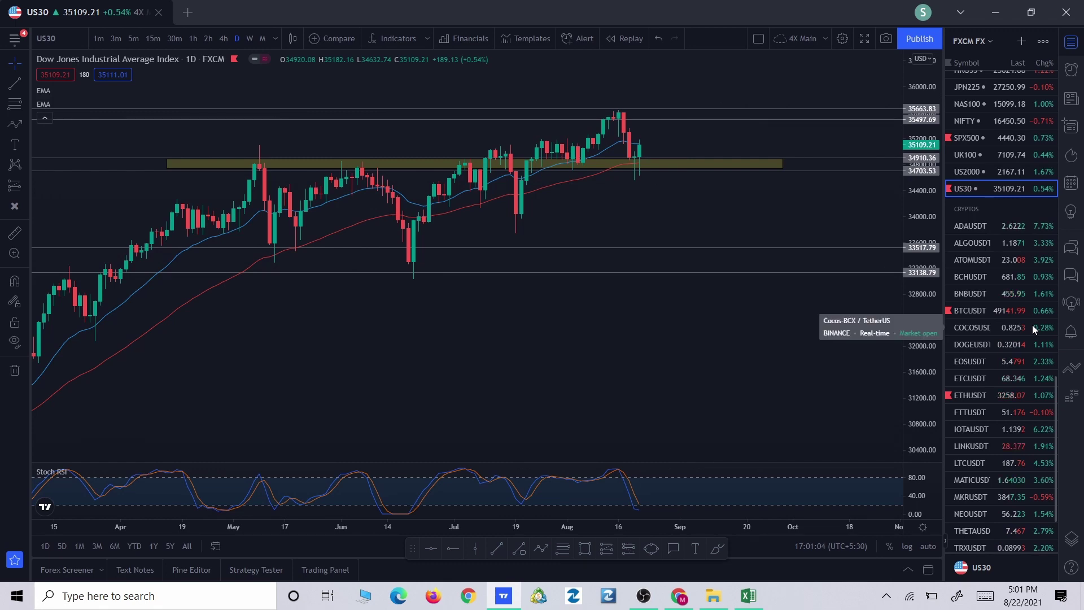
left_click(993, 313)
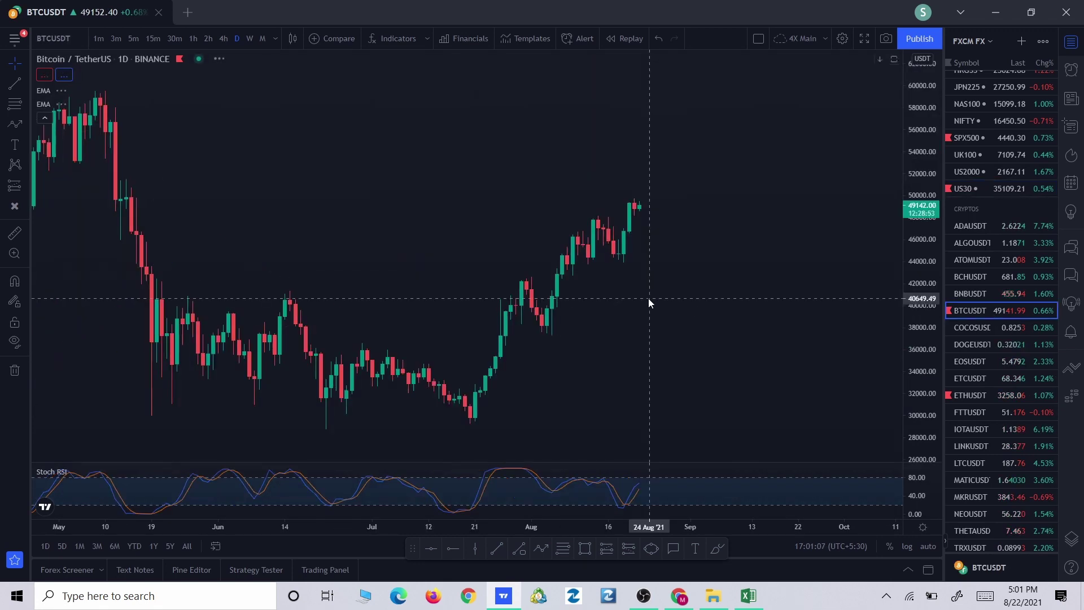
scroll(700, 329, "down", 5)
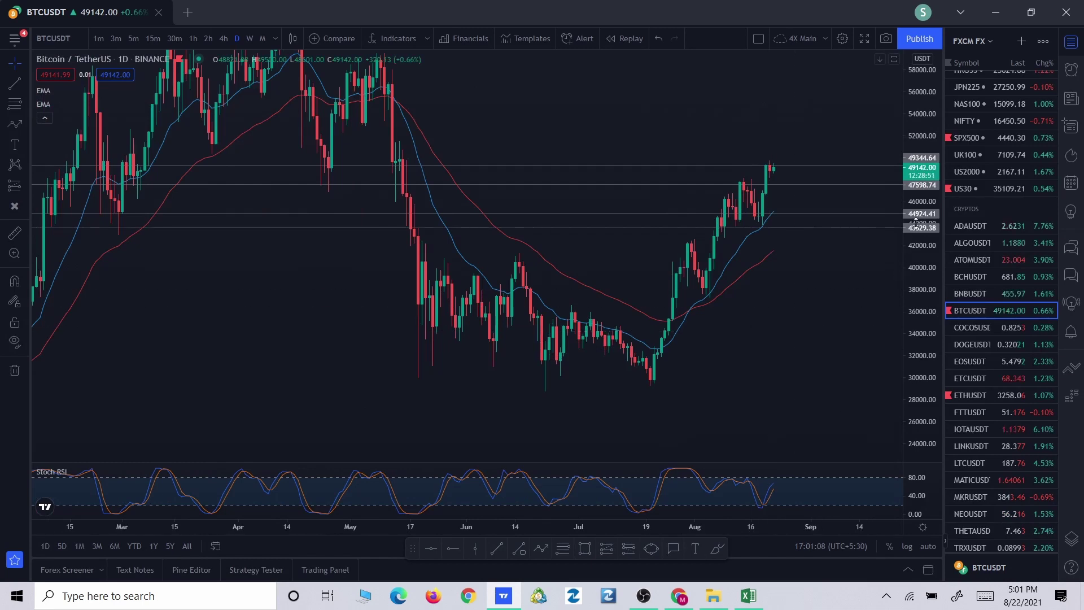
scroll(770, 341, "up", 2)
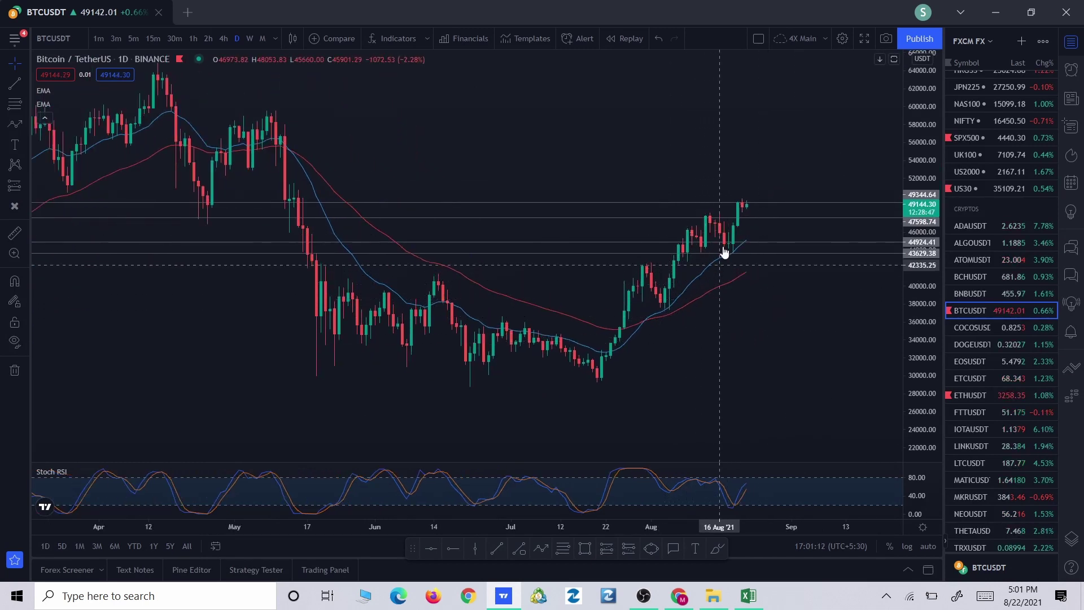
left_click_drag(751, 308, 757, 296)
left_click_drag(914, 371, 913, 343)
left_click_drag(839, 358, 839, 354)
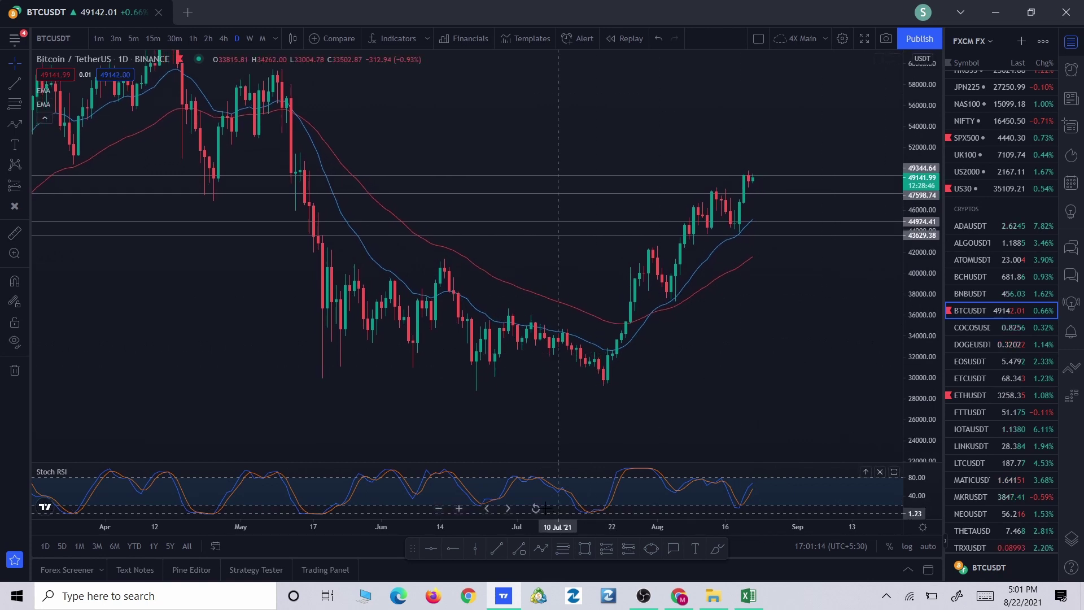
Trace the BTCUSDT uptrend's swing highs and lows with a path from 20 July to 21 August 2021, and delete the path
left_click(541, 548)
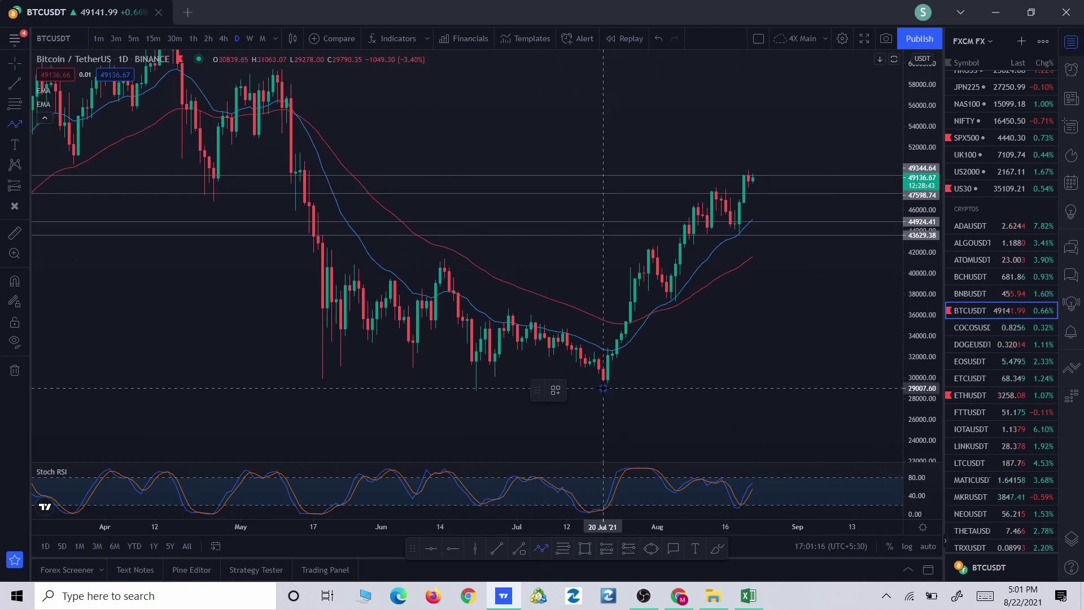
left_click(603, 388)
left_click(648, 247)
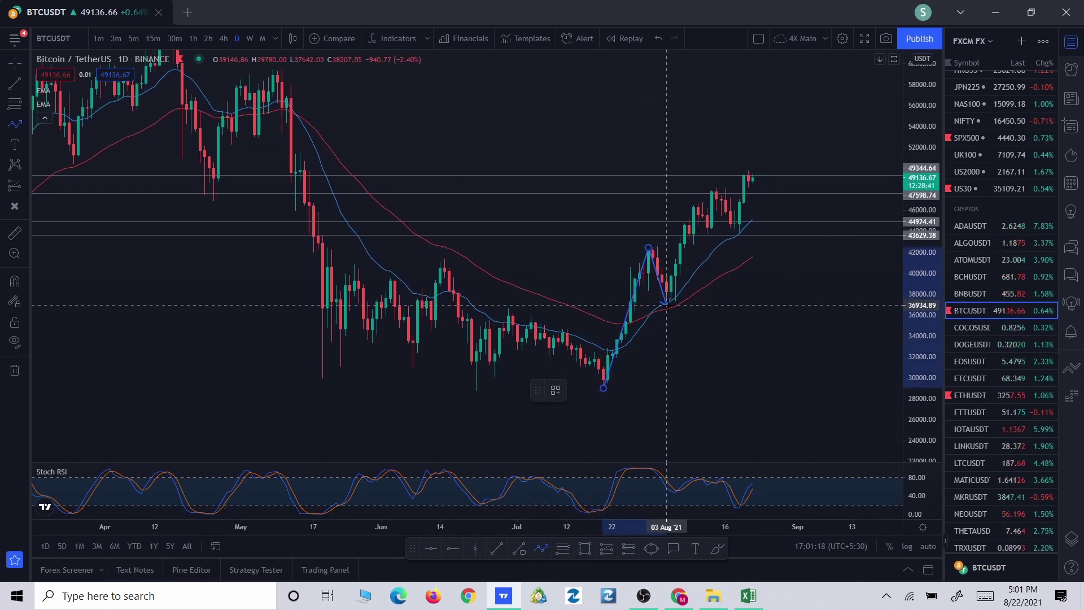
left_click(667, 305)
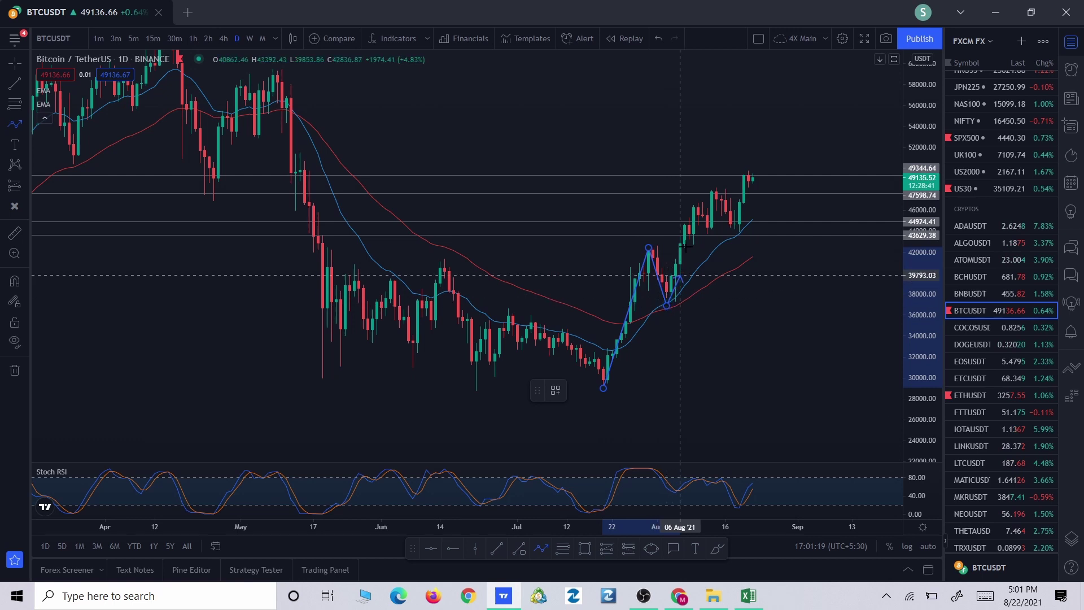
left_click(689, 202)
left_click(707, 242)
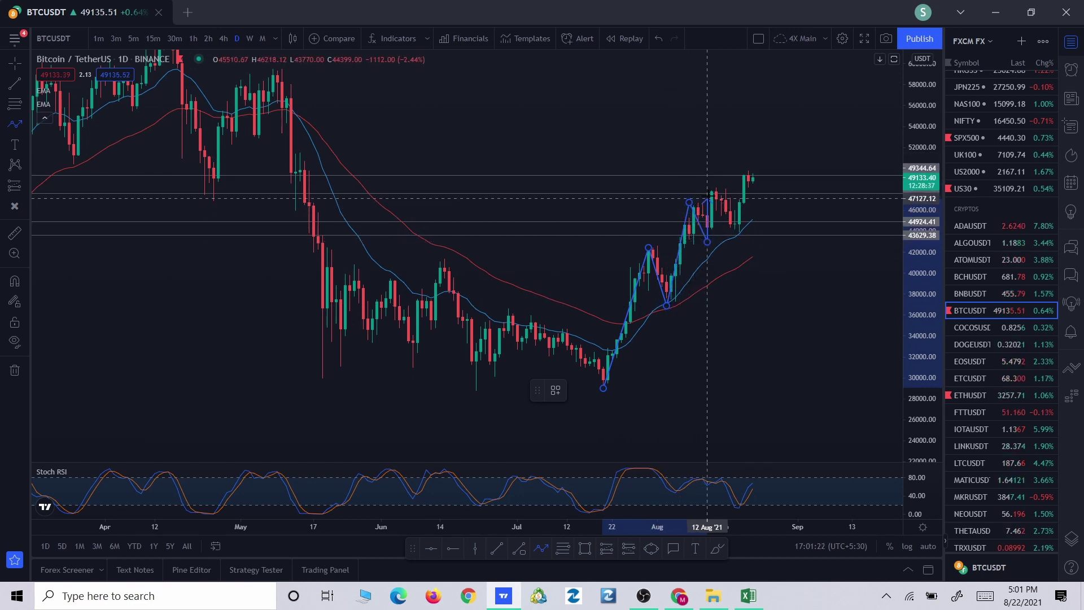
left_click(712, 189)
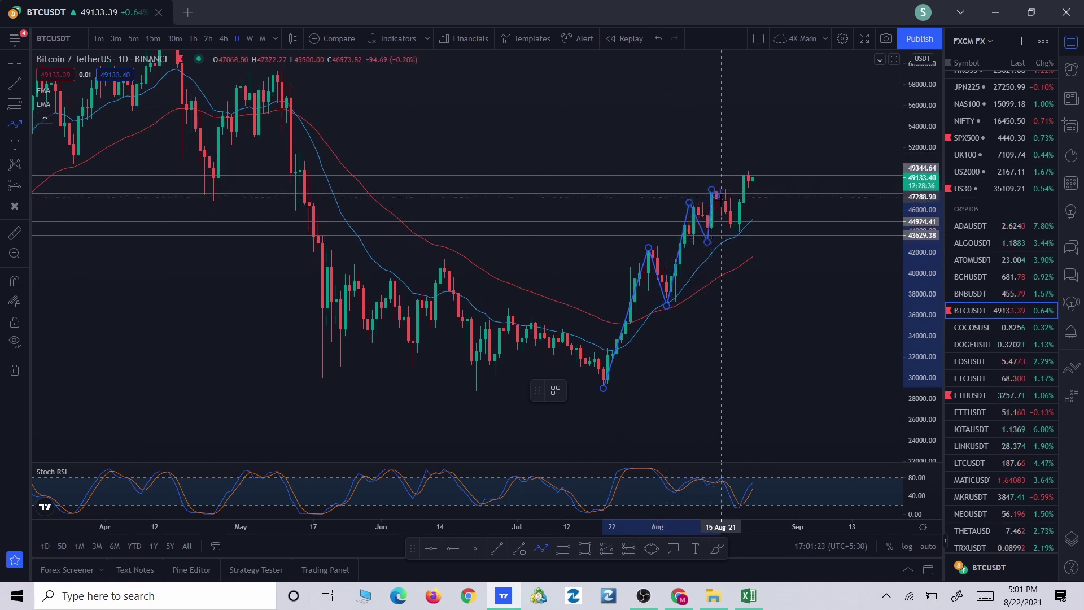
left_click(734, 236)
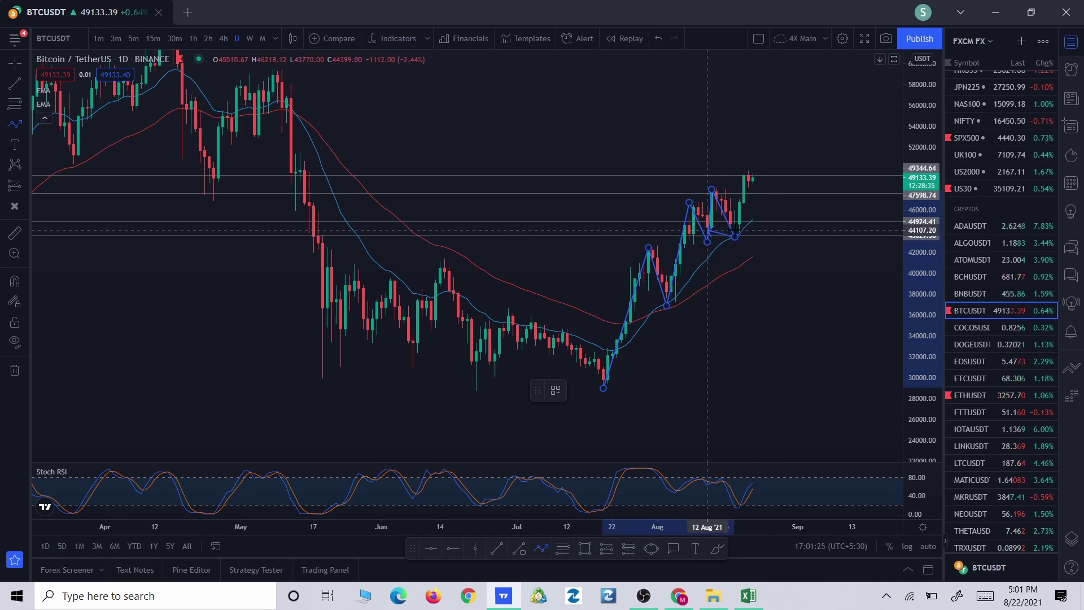
left_click(748, 169)
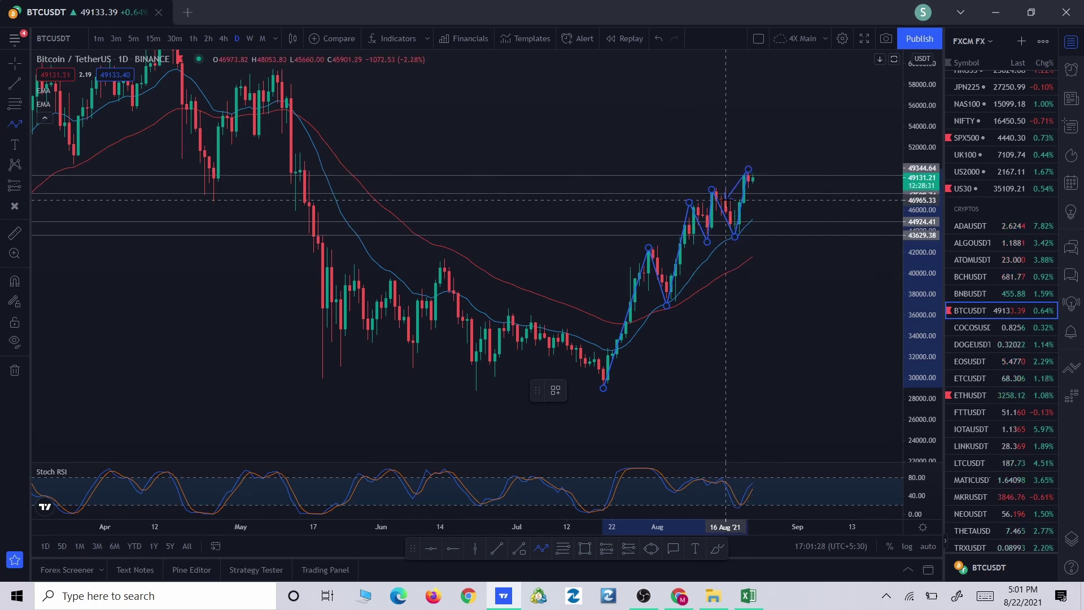
double_click(748, 172)
left_click(656, 383)
left_click(587, 381)
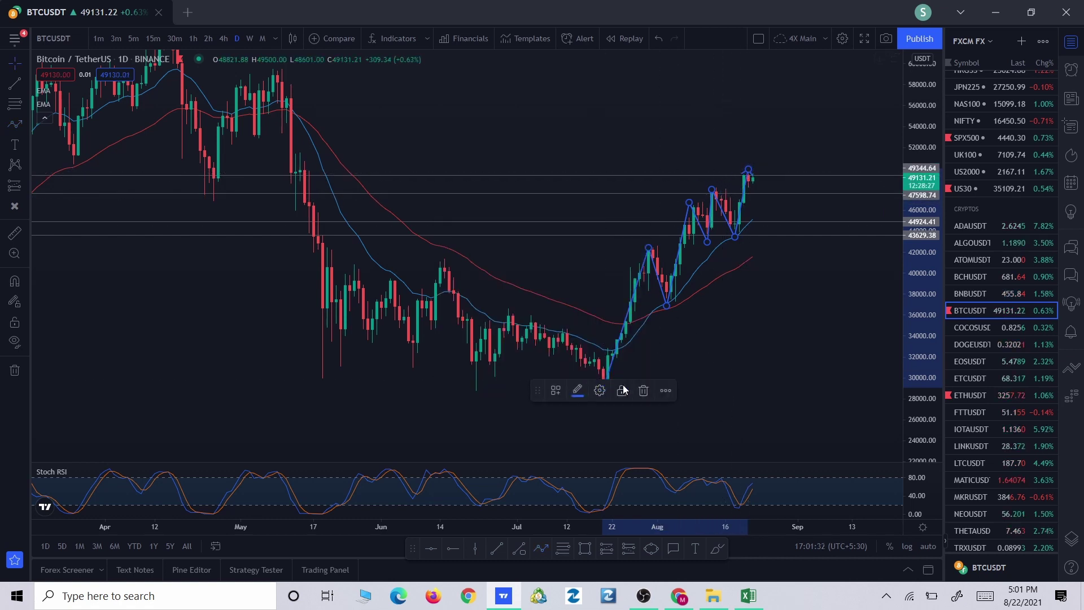
left_click(644, 391)
Draw a projected BTCUSDT path from about 48400 up to 52800, down to 47700 and up to 54600, and delete the path
left_click_drag(640, 494, 615, 511)
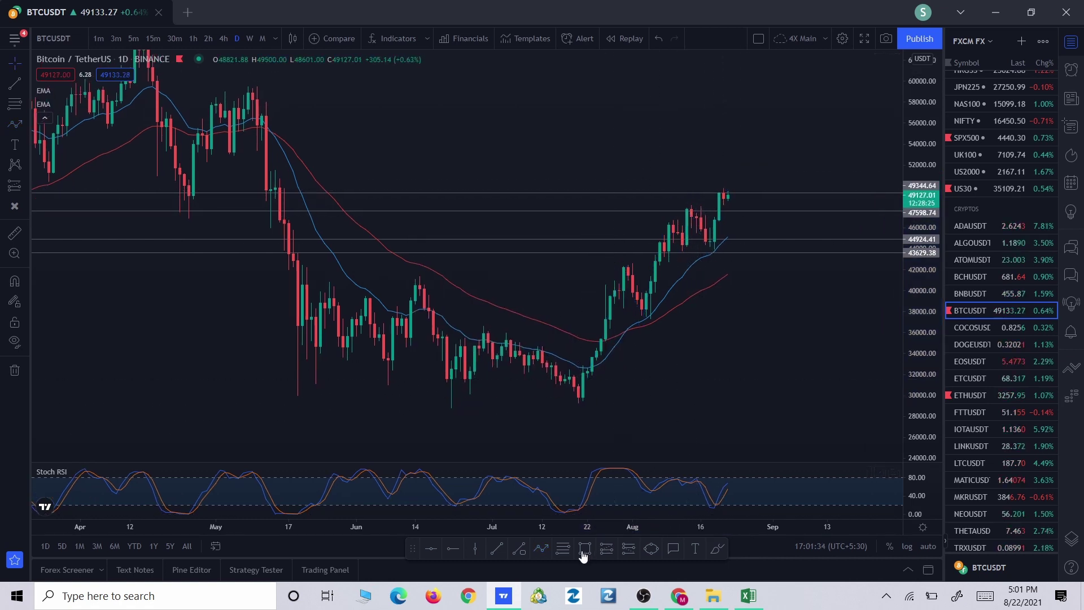
left_click(545, 551)
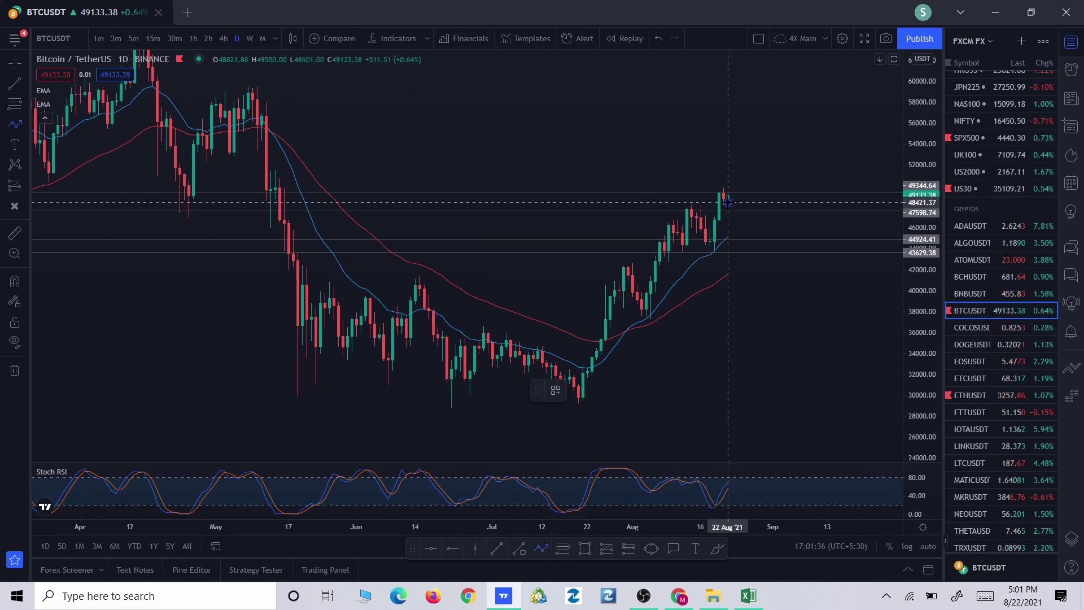
left_click(737, 157)
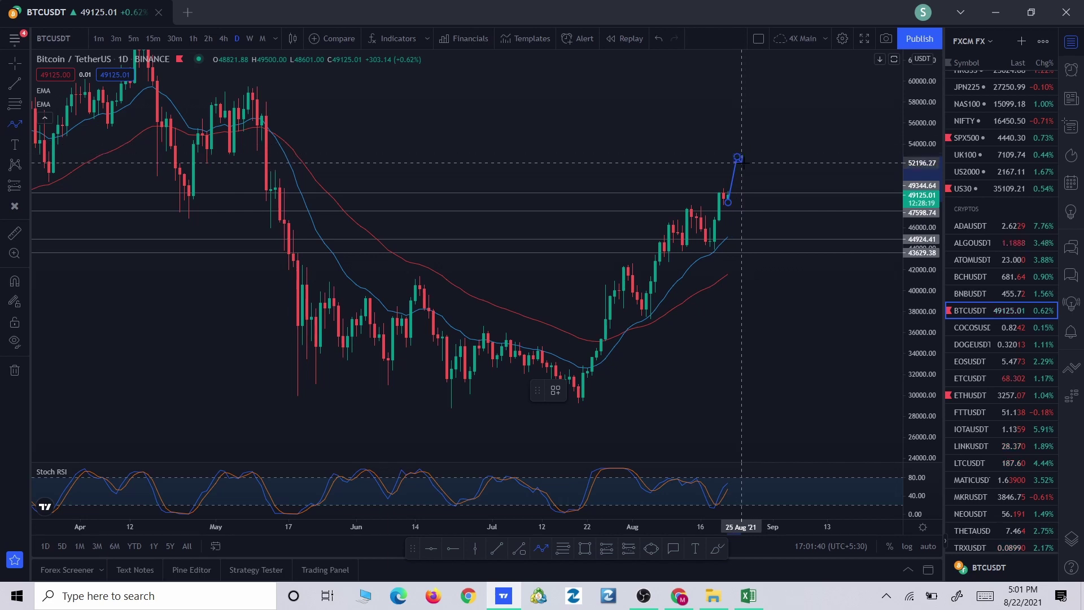
left_click(791, 209)
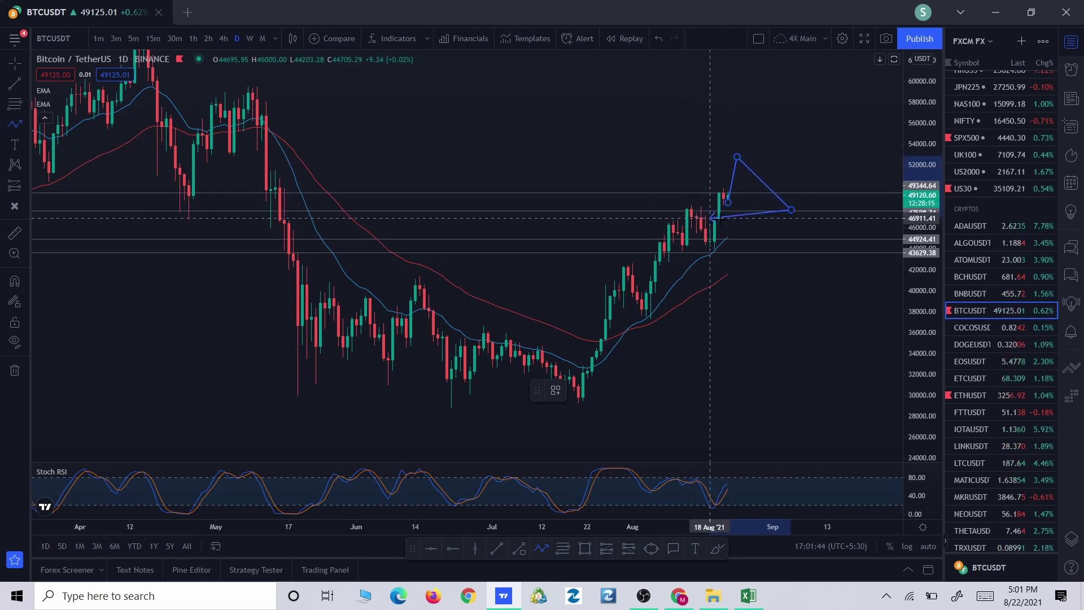
double_click(790, 210)
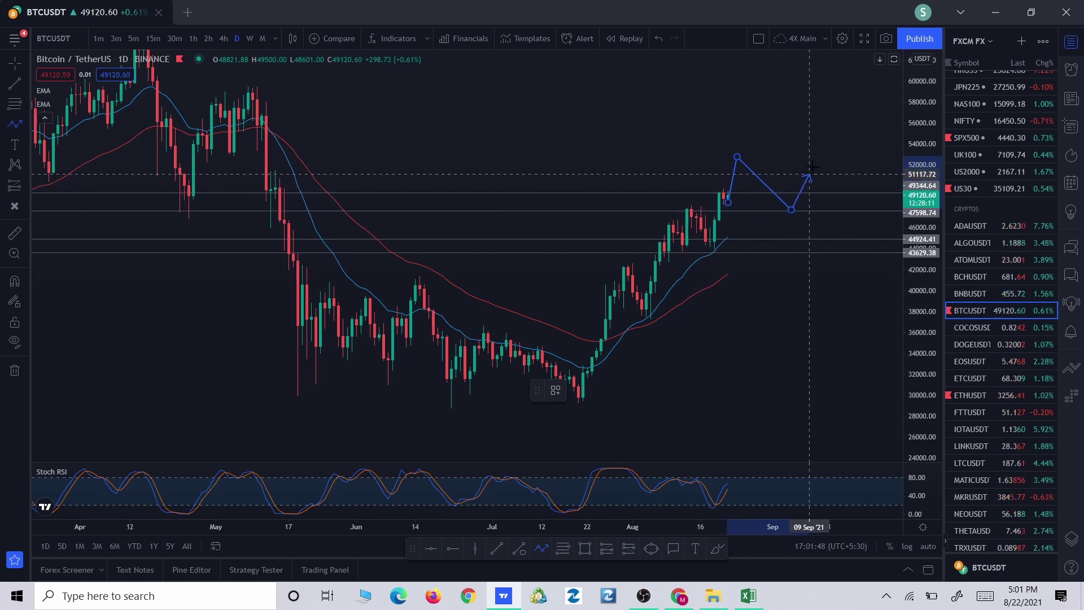
double_click(818, 137)
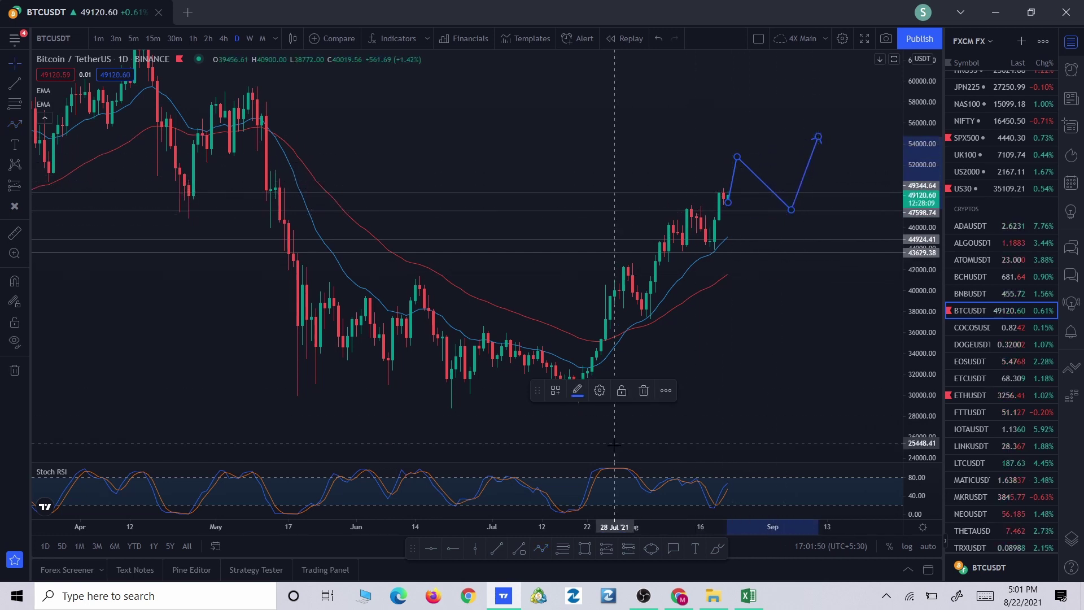
left_click(643, 393)
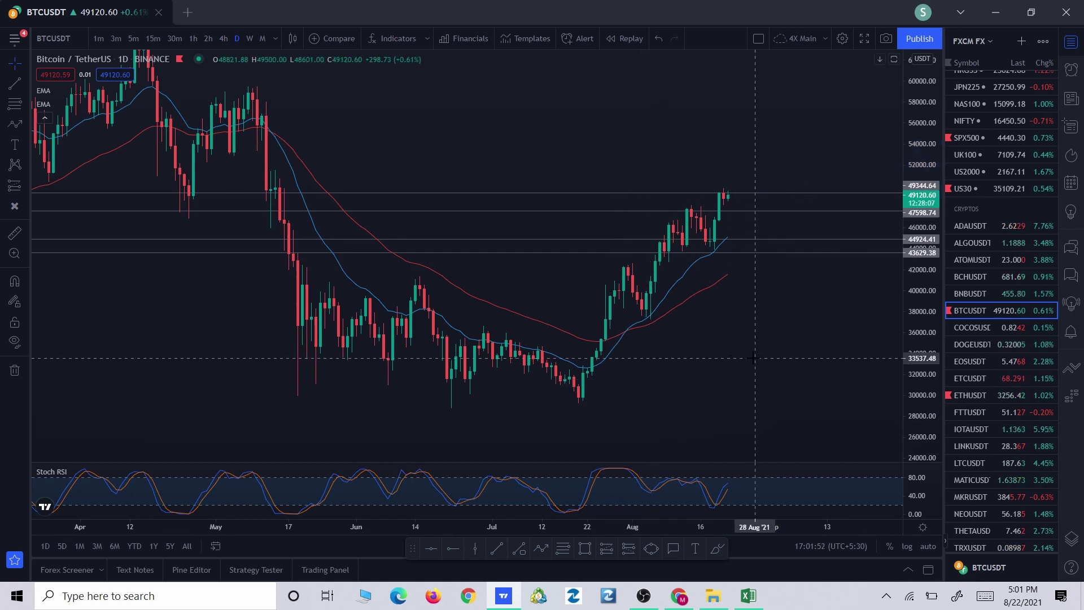
Open the ETHUSDT daily chart from the watchlist's cryptos and frame its price action with the highlighted zone
left_click_drag(755, 339, 702, 339)
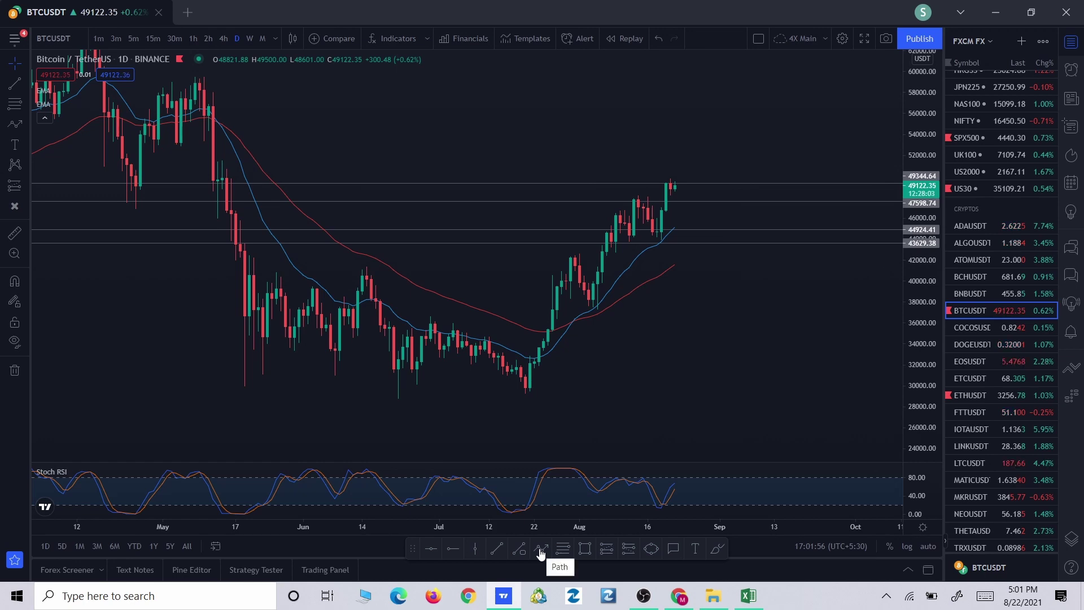
left_click(968, 394)
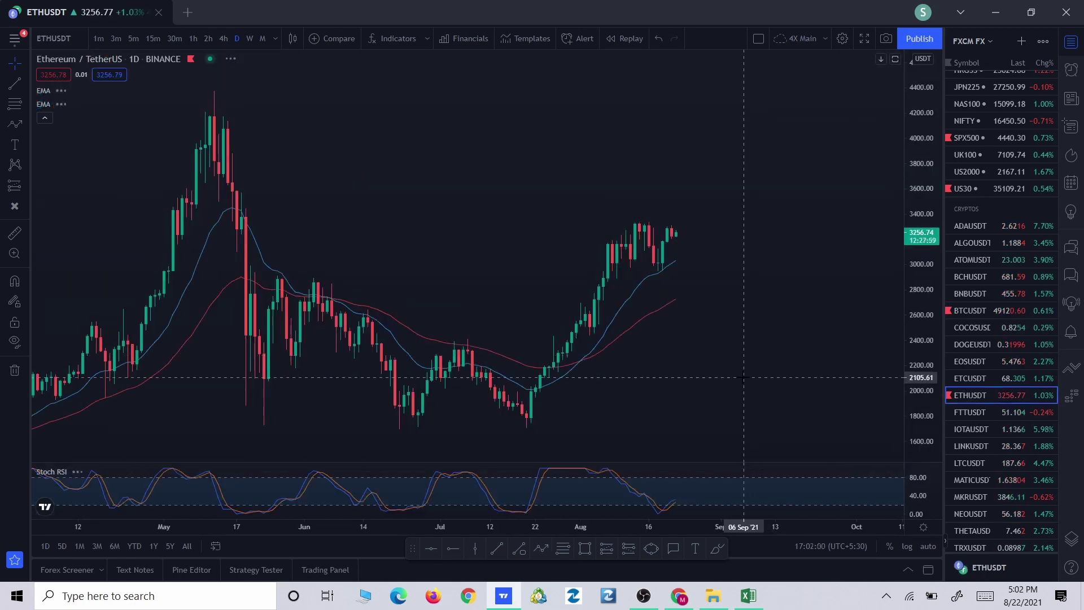
left_click_drag(773, 342, 767, 334)
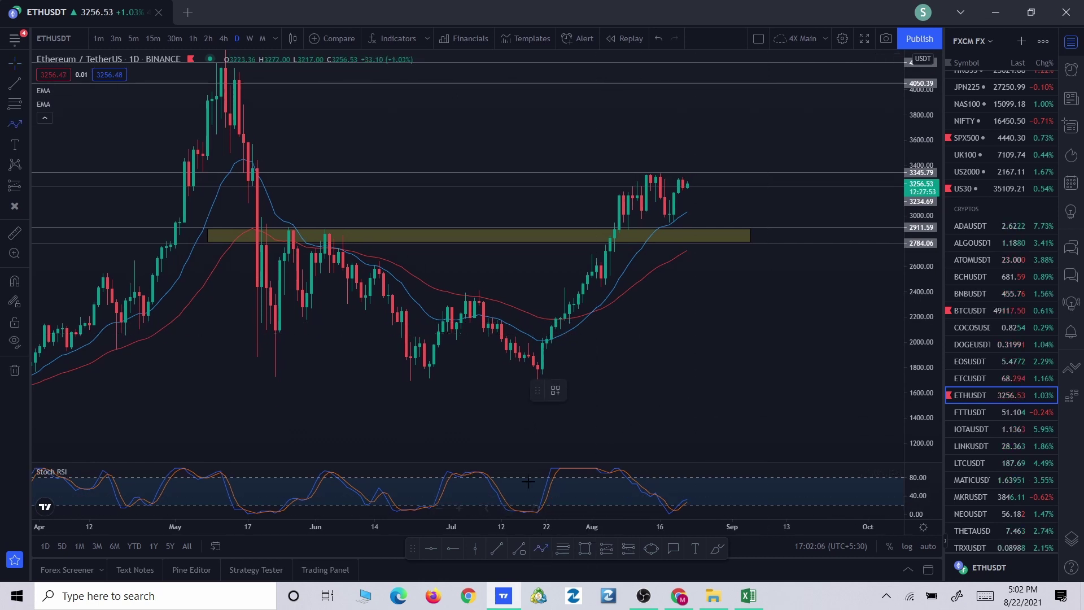
Trace the ETHUSDT swing highs and lows with a path from late June to late August 2021, and delete the path
left_click(424, 375)
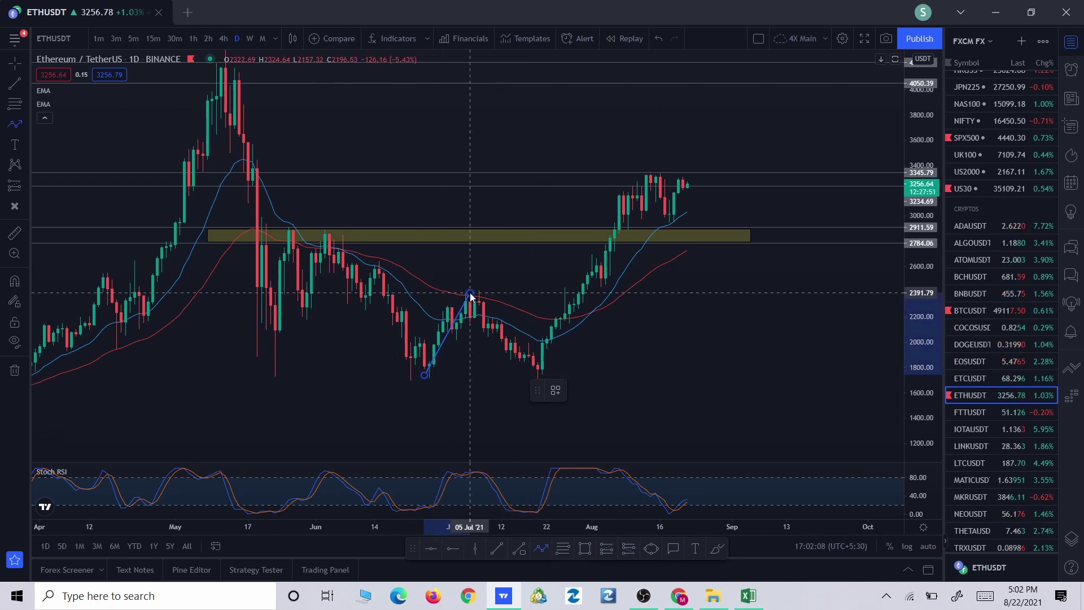
left_click(470, 294)
left_click(533, 374)
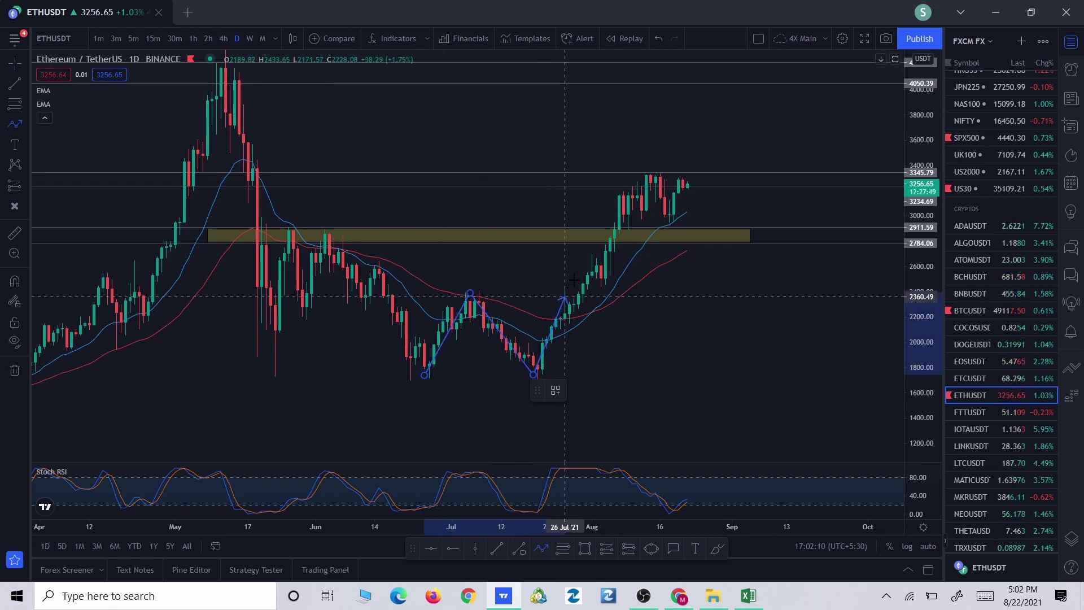
left_click(647, 177)
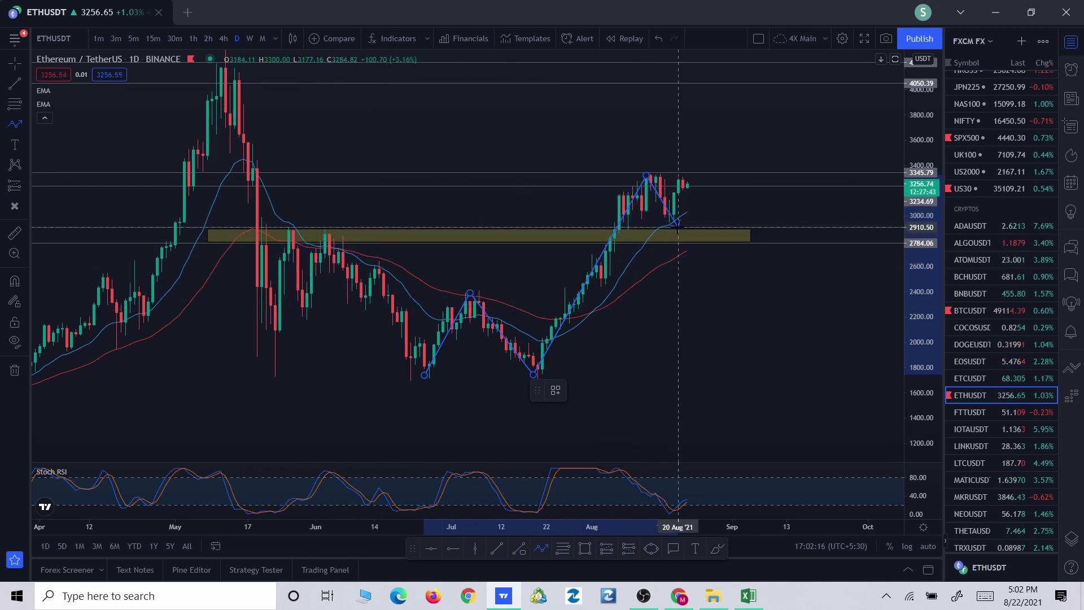
left_click(675, 222)
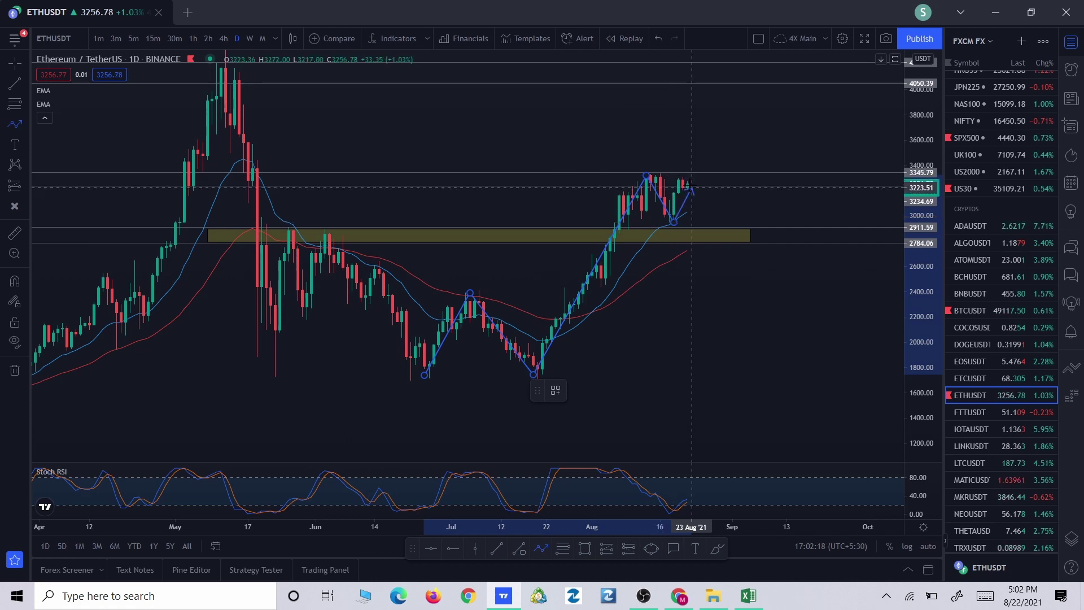
left_click(683, 181)
left_click(642, 389)
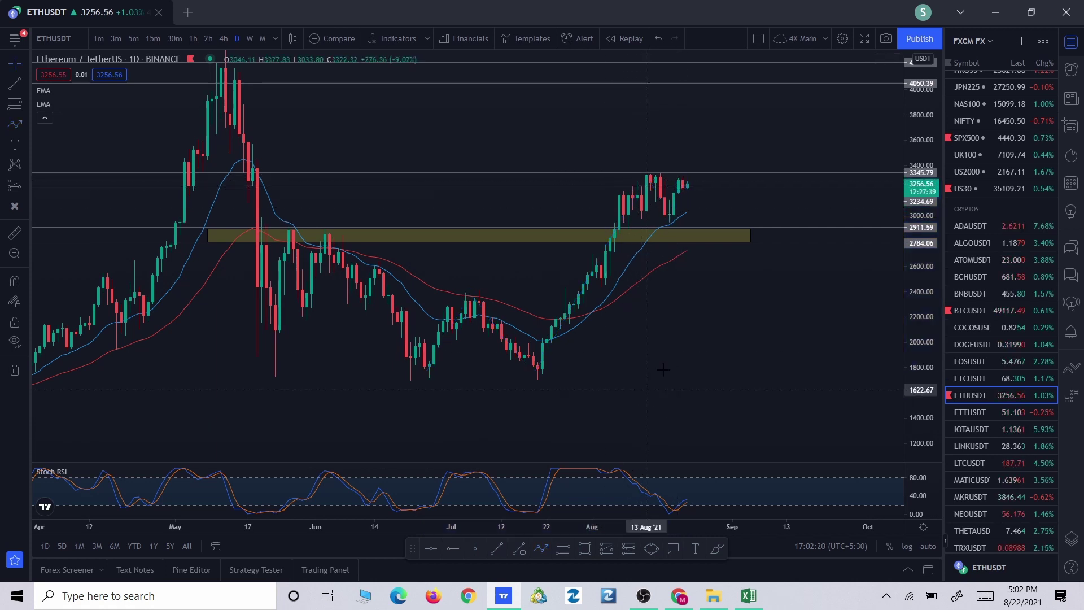
Draw a projected ETHUSDT path from about 3270 down to 2811 in the highlighted zone on 28 August and up to about 3460
scroll(689, 345, "up", 1)
left_click_drag(916, 367, 915, 323)
left_click_drag(836, 332, 816, 334)
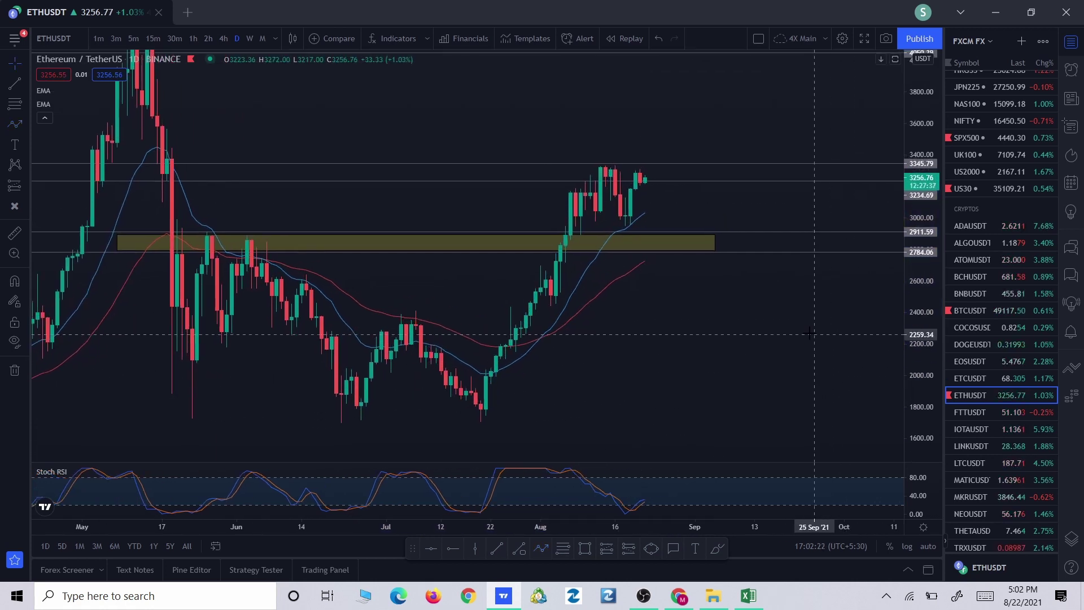
scroll(814, 334, "down", 1)
left_click_drag(918, 244, 915, 269)
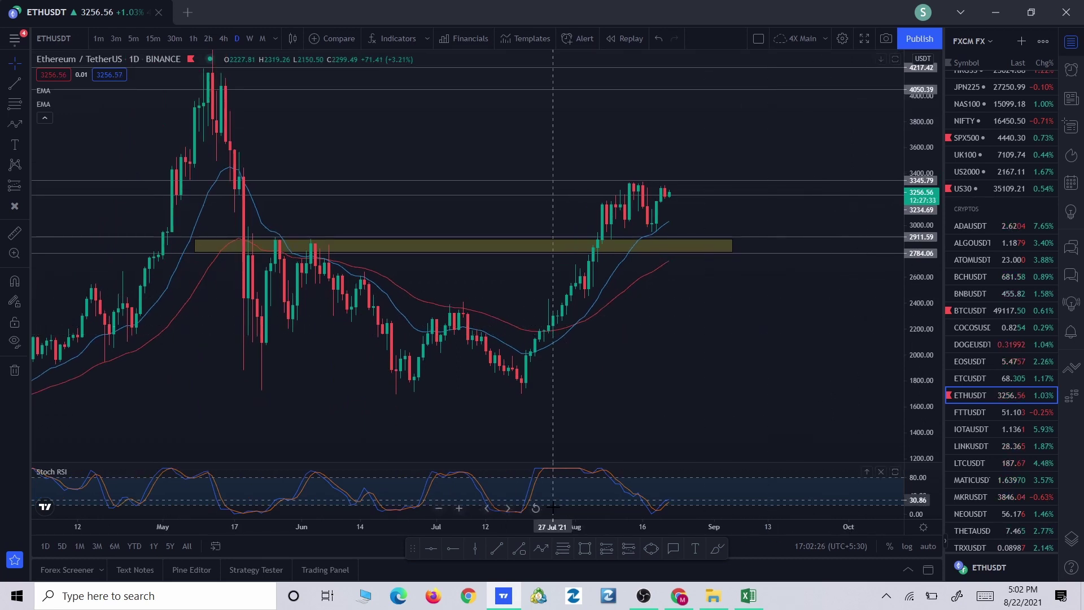
left_click(544, 551)
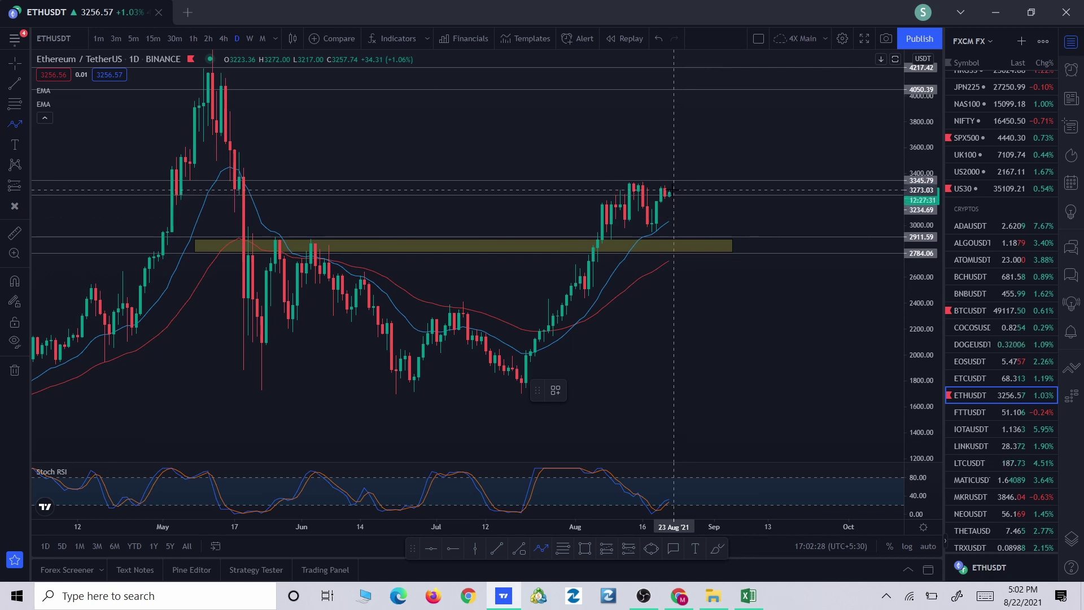
left_click(696, 250)
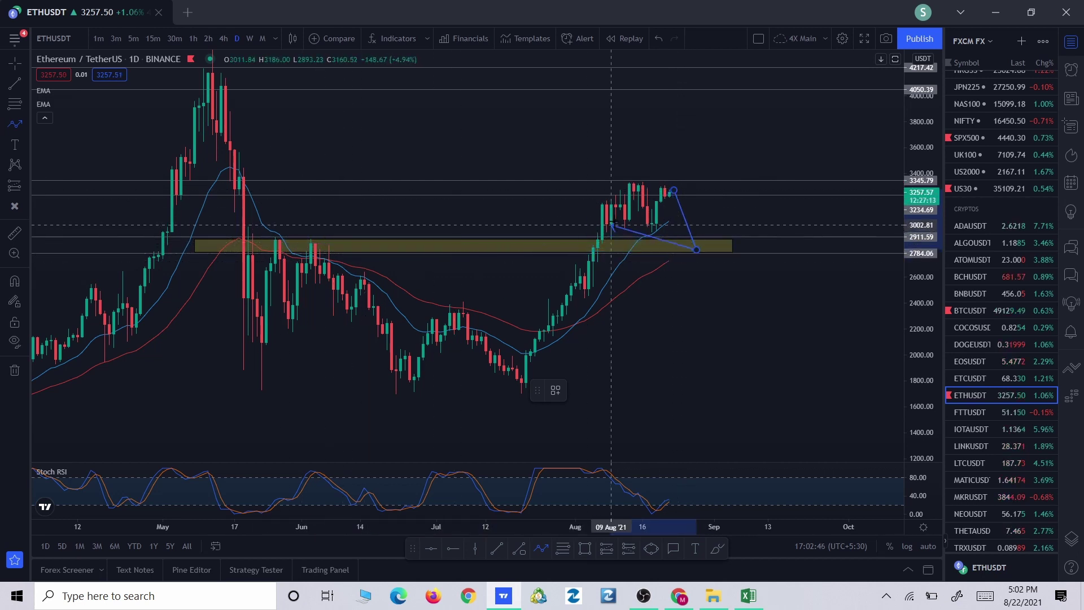
double_click(710, 231)
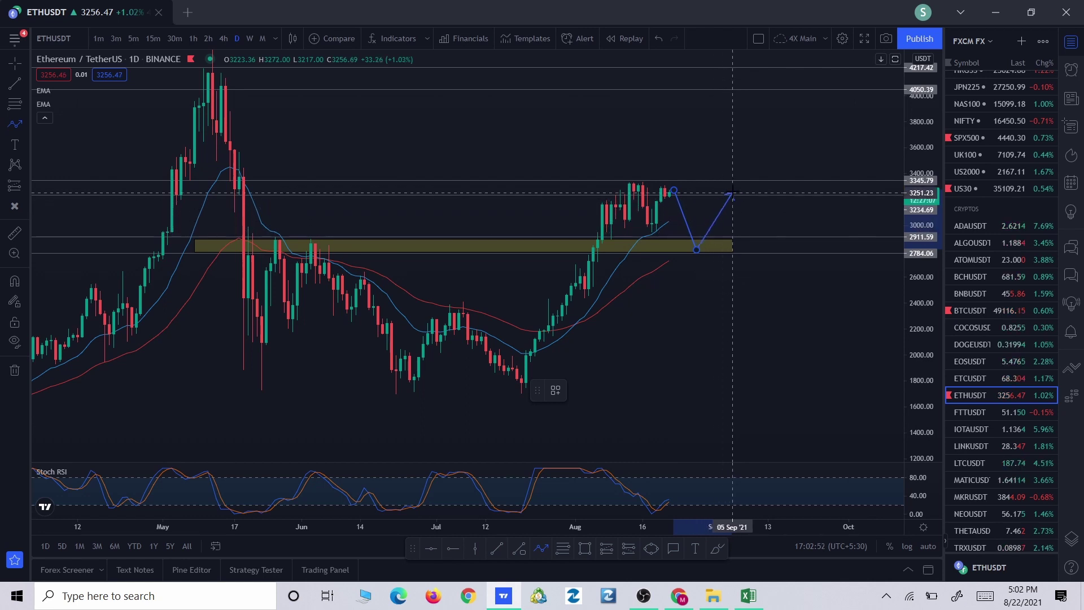
double_click(754, 166)
left_click(628, 350)
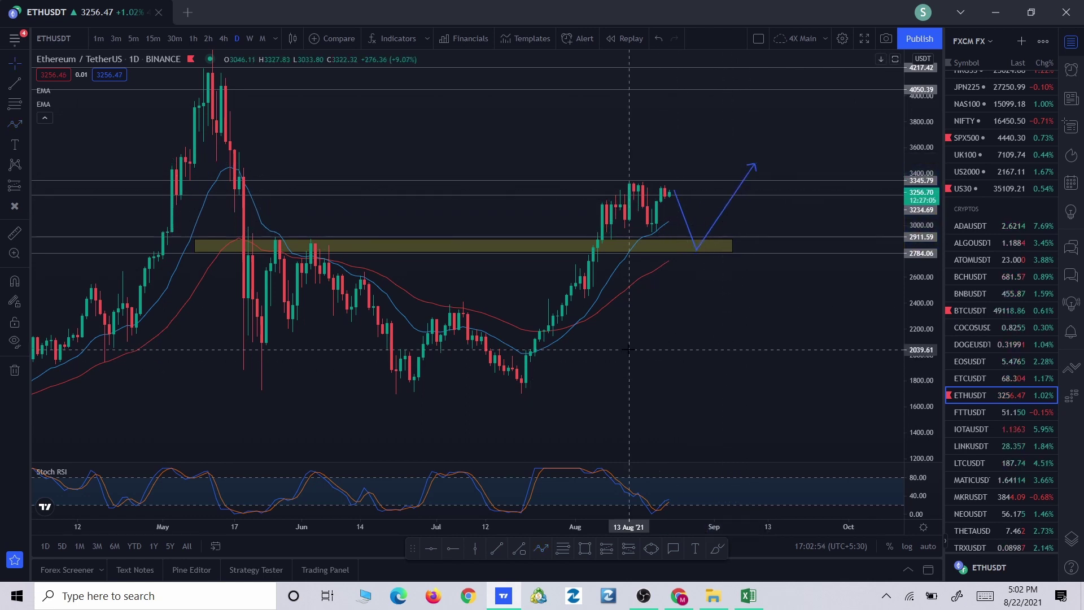
Draw a second projected ETHUSDT path from about 3160 up to 3770, down to 3270 and up to about 3950
left_click(541, 548)
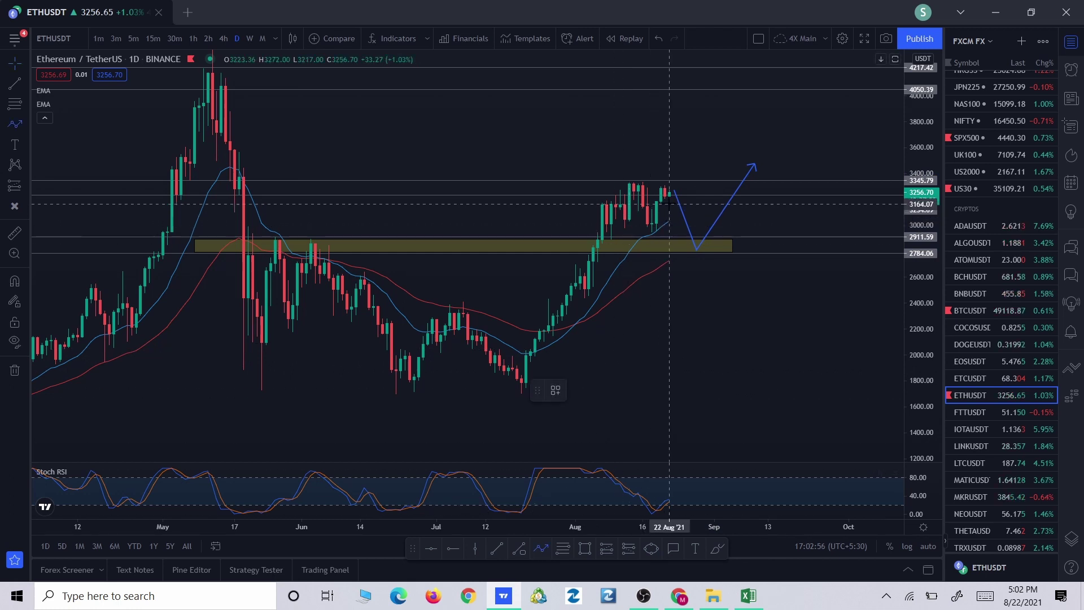
left_click(675, 196)
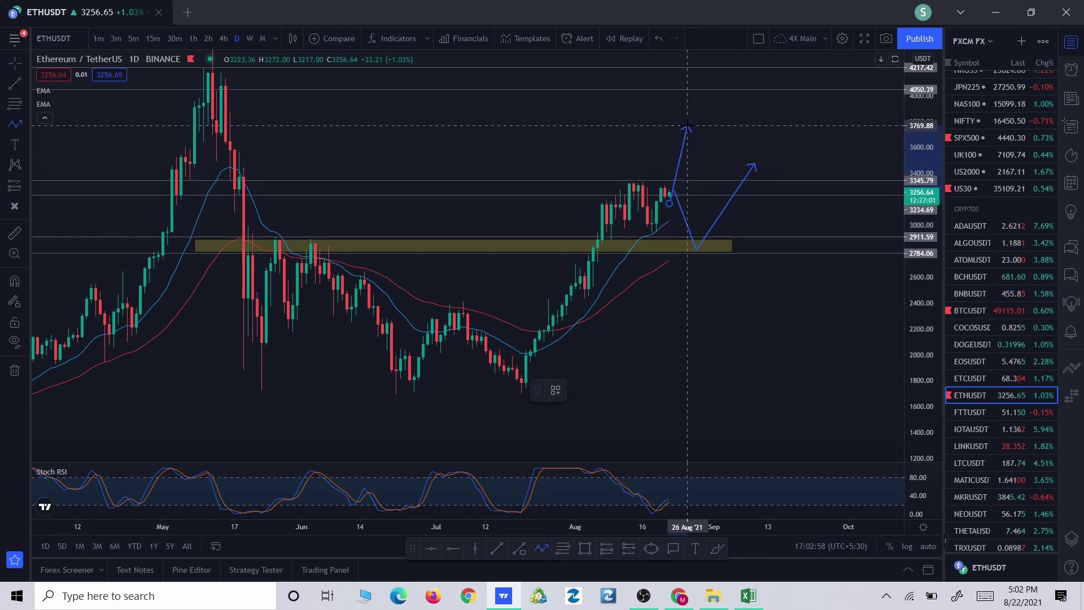
left_click(687, 126)
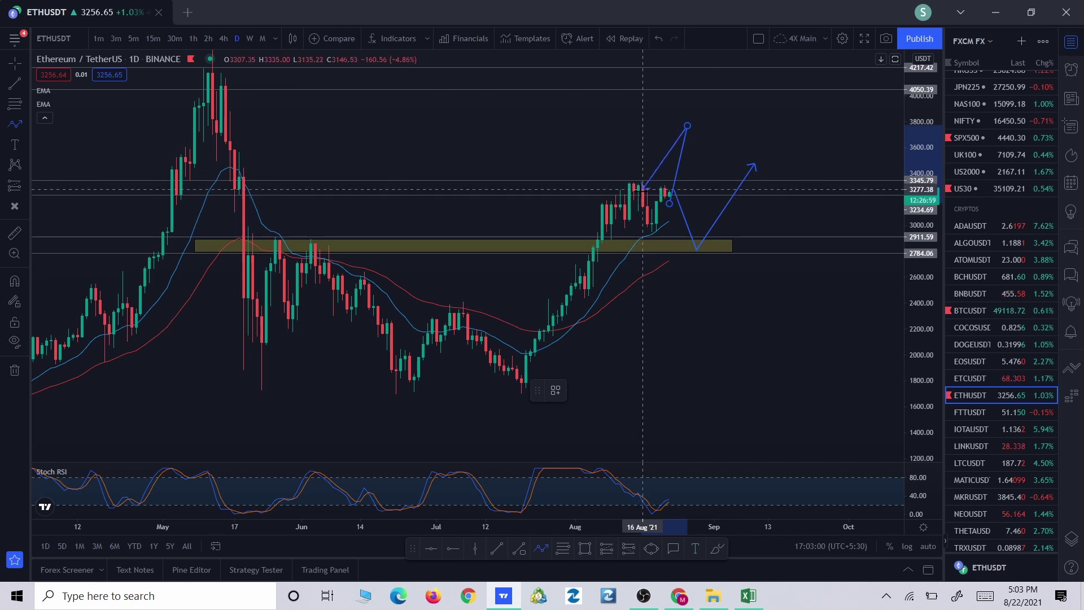
left_click(718, 188)
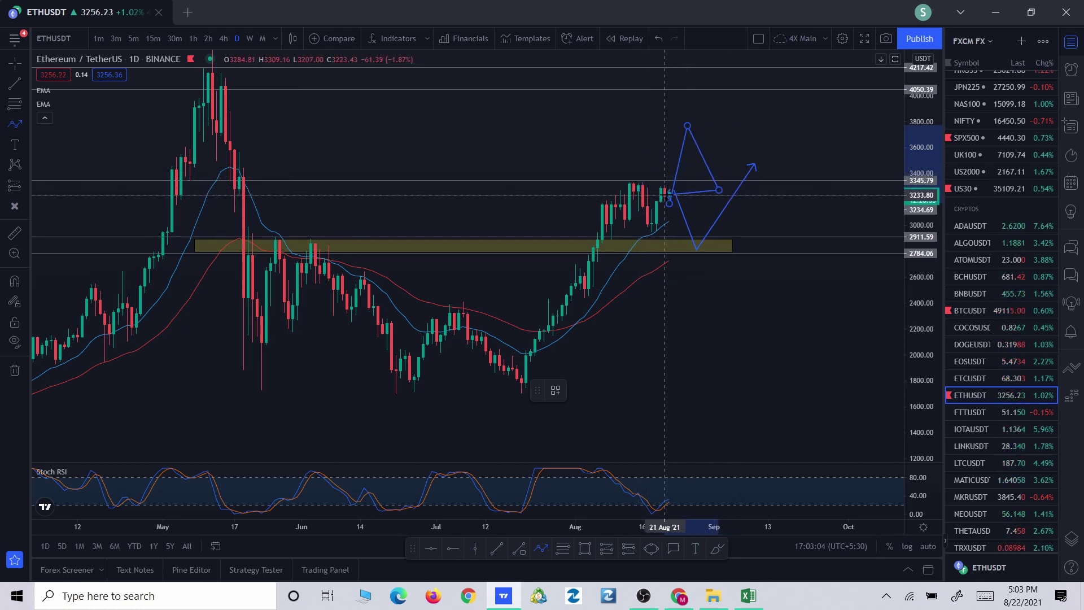
double_click(760, 103)
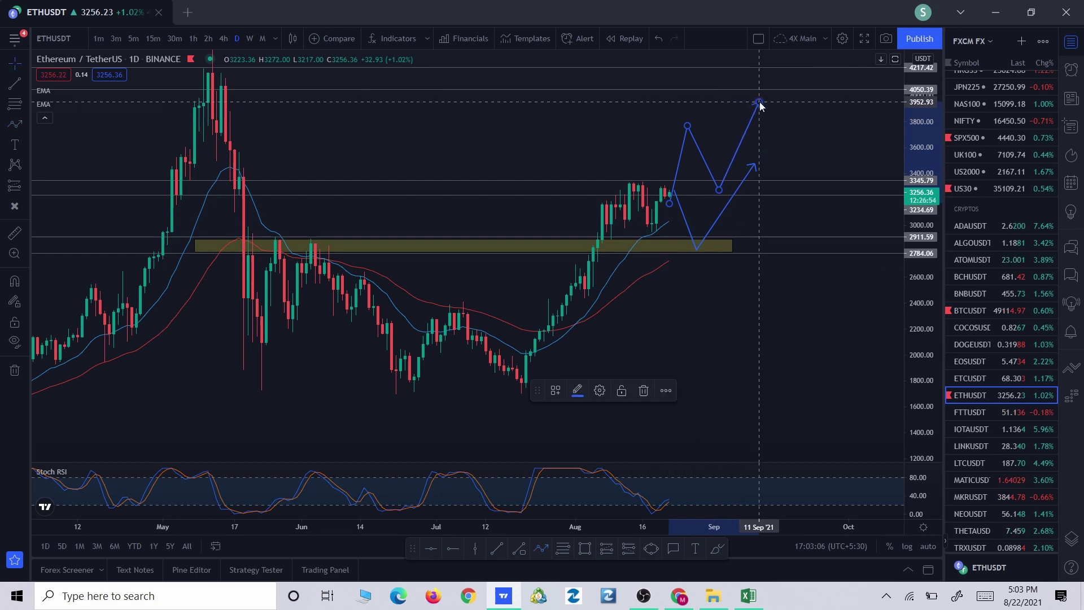
Delete both projected paths from the ETHUSDT chart
left_click(646, 391)
left_click(754, 167)
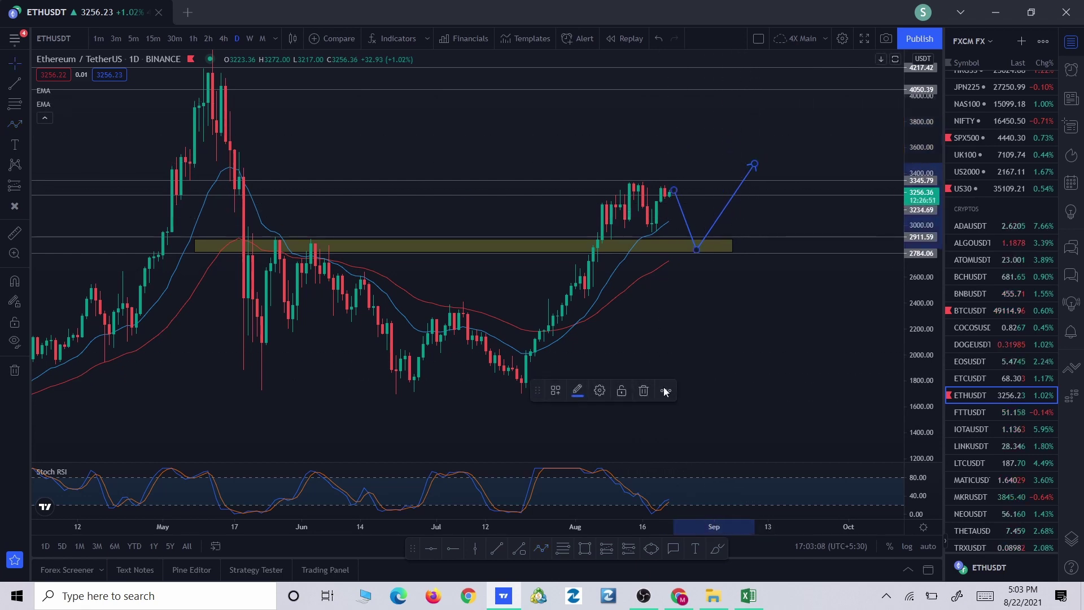
left_click(638, 391)
left_click_drag(611, 356, 693, 360)
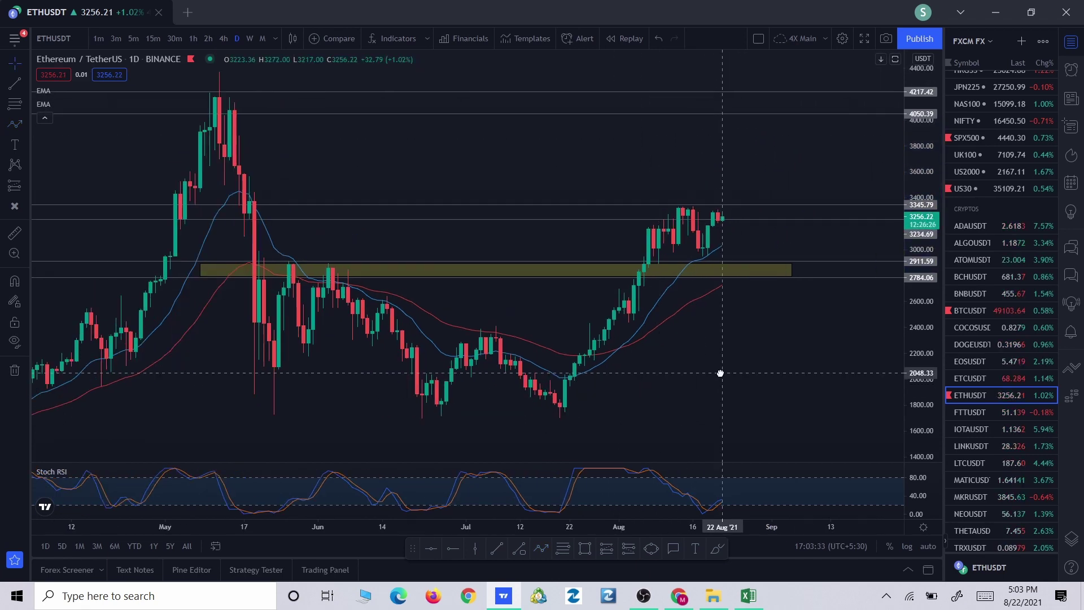